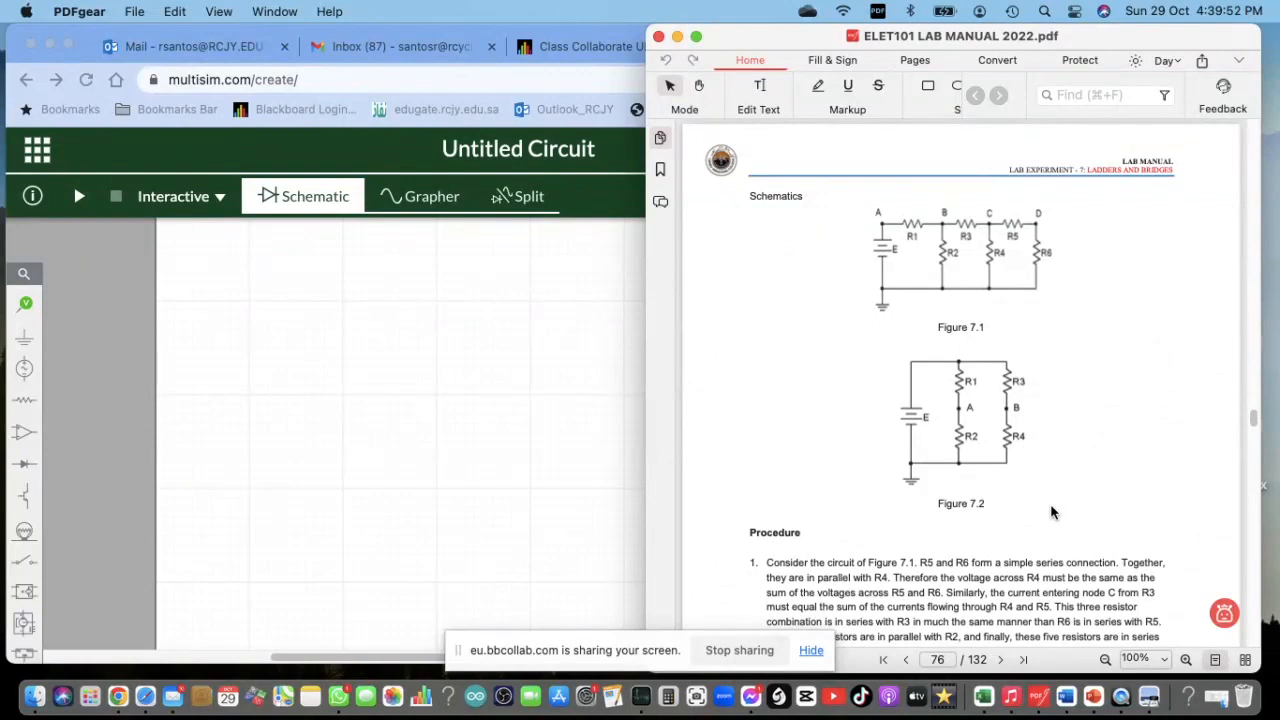
# Review the Lab Experiment 7 procedure and mark the Voltage and Current headings of Tables 7.1 and 7.2
pyautogui.scroll(-5, 1051, 512)
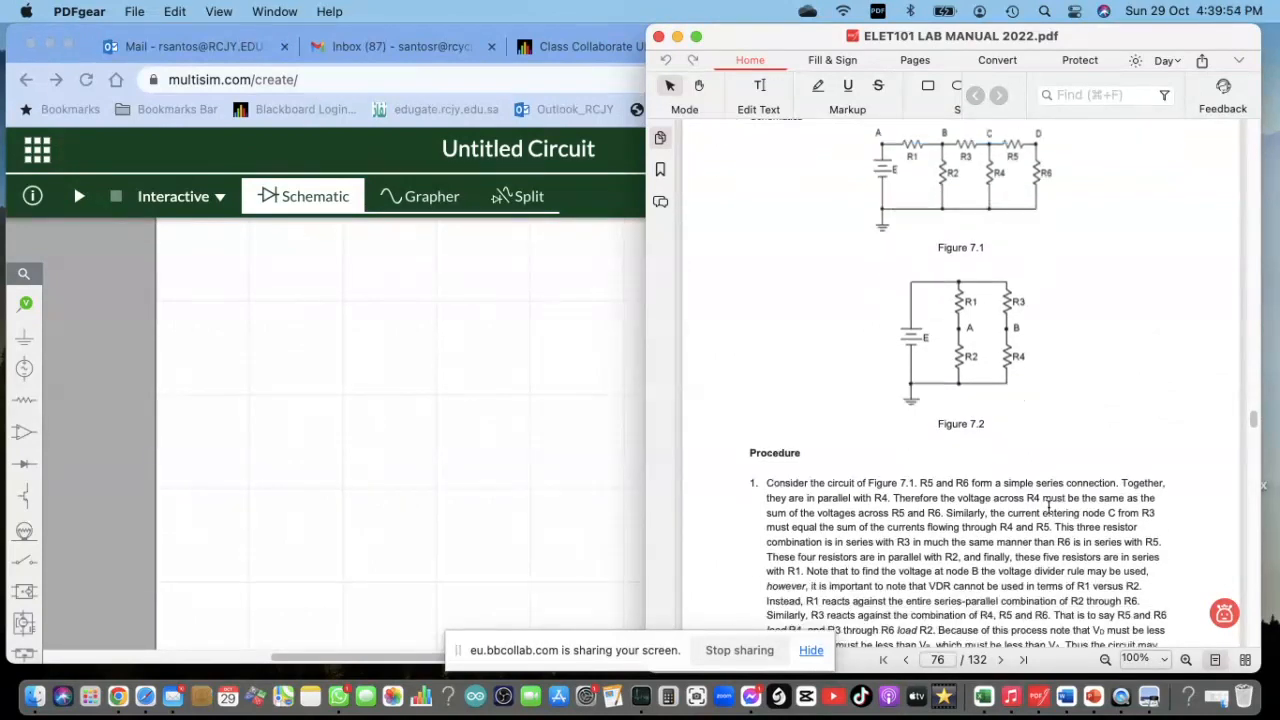
pyautogui.scroll(-20, 1047, 508)
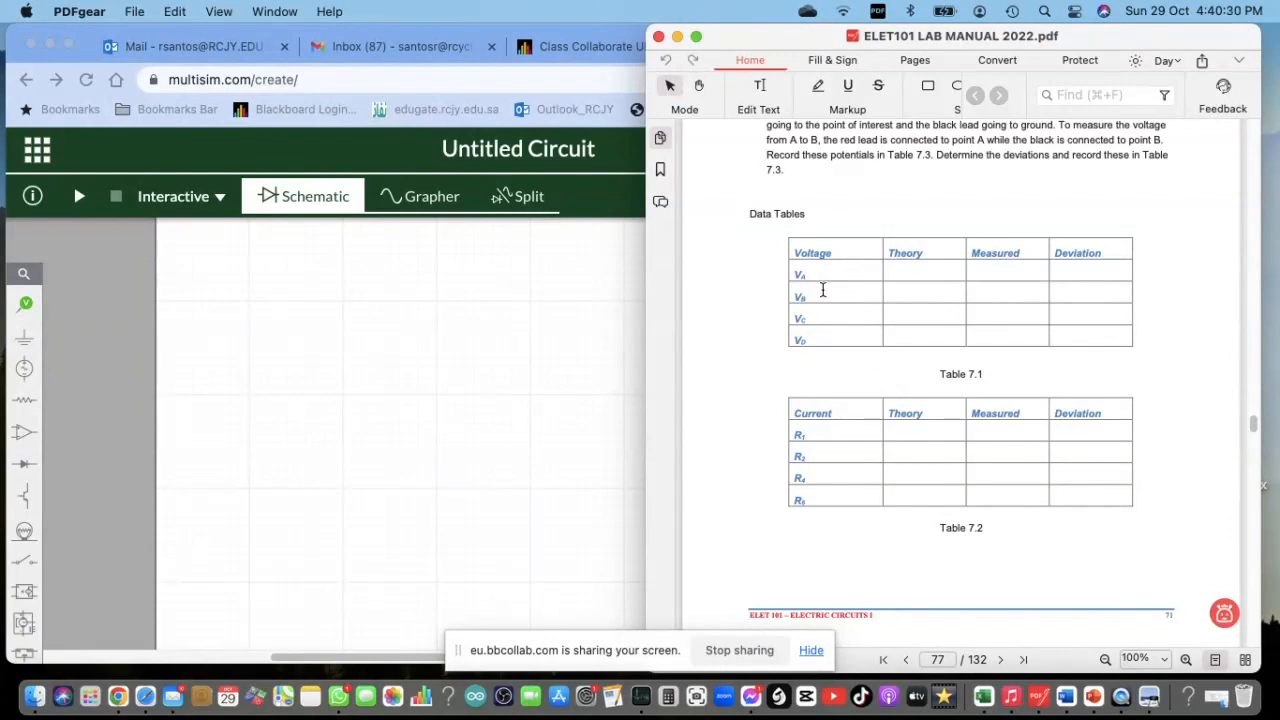
pyautogui.moveTo(794, 253); pyautogui.dragTo(843, 253)
pyautogui.rightClick(846, 286)
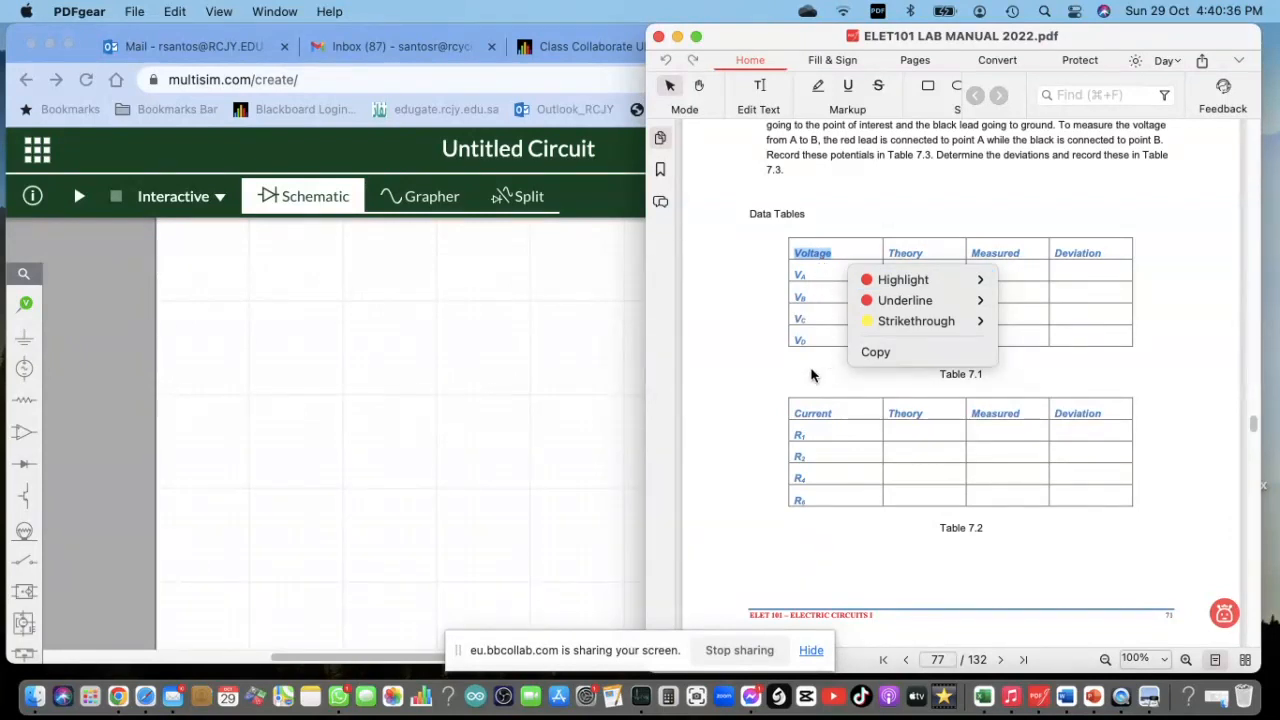
pyautogui.click(787, 372)
pyautogui.click(795, 252)
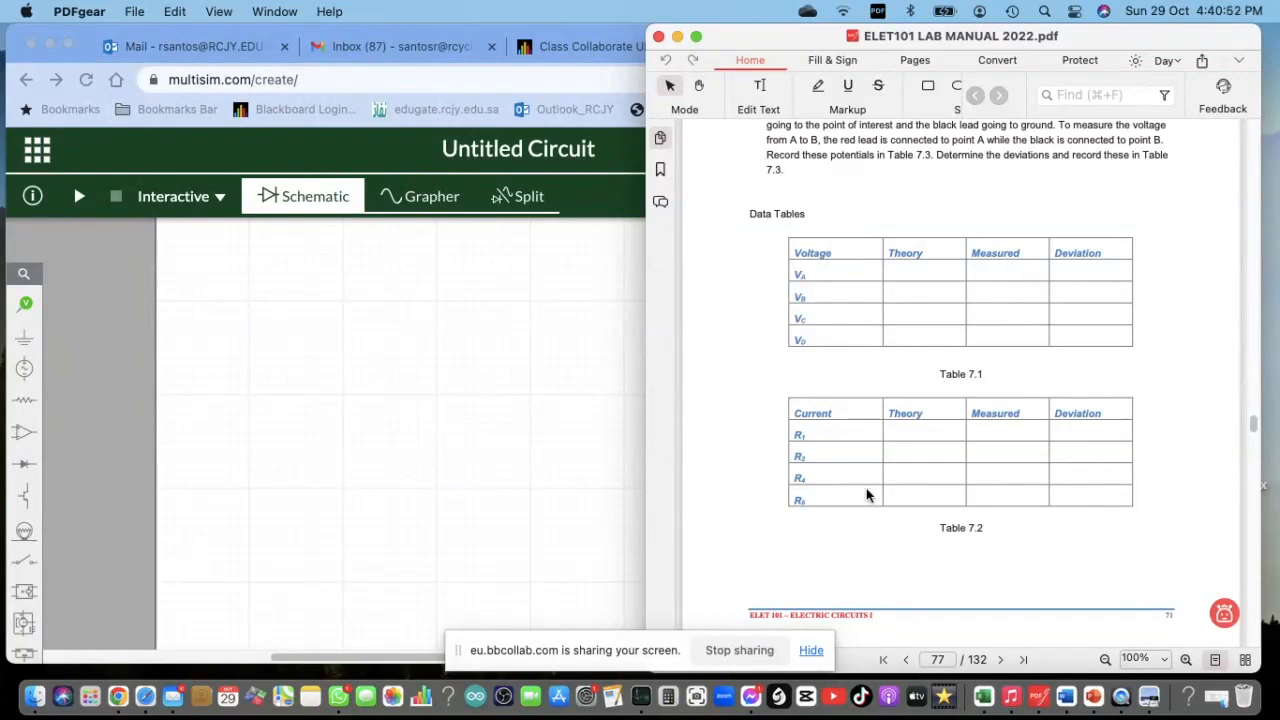
pyautogui.moveTo(794, 414); pyautogui.dragTo(840, 416)
# Compare the rows and columns of Tables 7.1, 7.2 and 7.3 in the lab manual
pyautogui.scroll(-5, 937, 493)
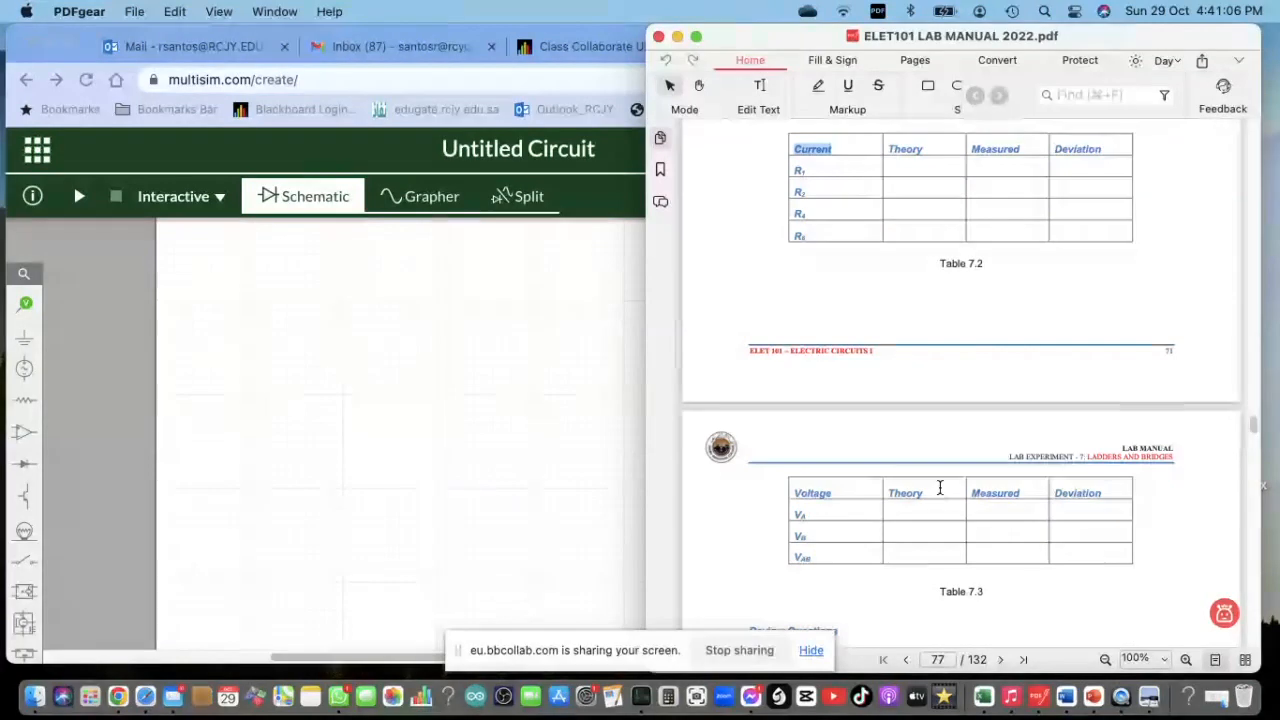
pyautogui.scroll(-1, 938, 489)
pyautogui.scroll(4, 938, 489)
pyautogui.scroll(-2, 939, 487)
pyautogui.scroll(2, 939, 487)
pyautogui.scroll(-4, 939, 486)
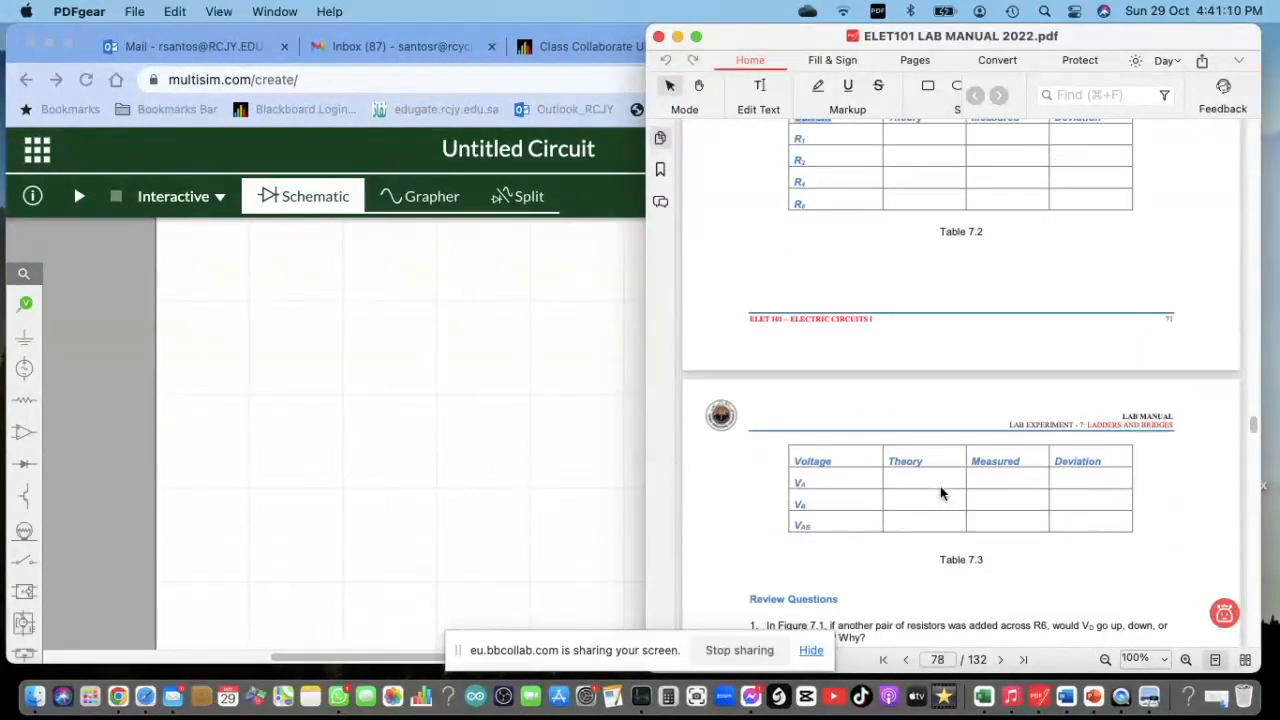
pyautogui.scroll(4, 940, 486)
pyautogui.scroll(-4, 939, 483)
pyautogui.scroll(3, 940, 486)
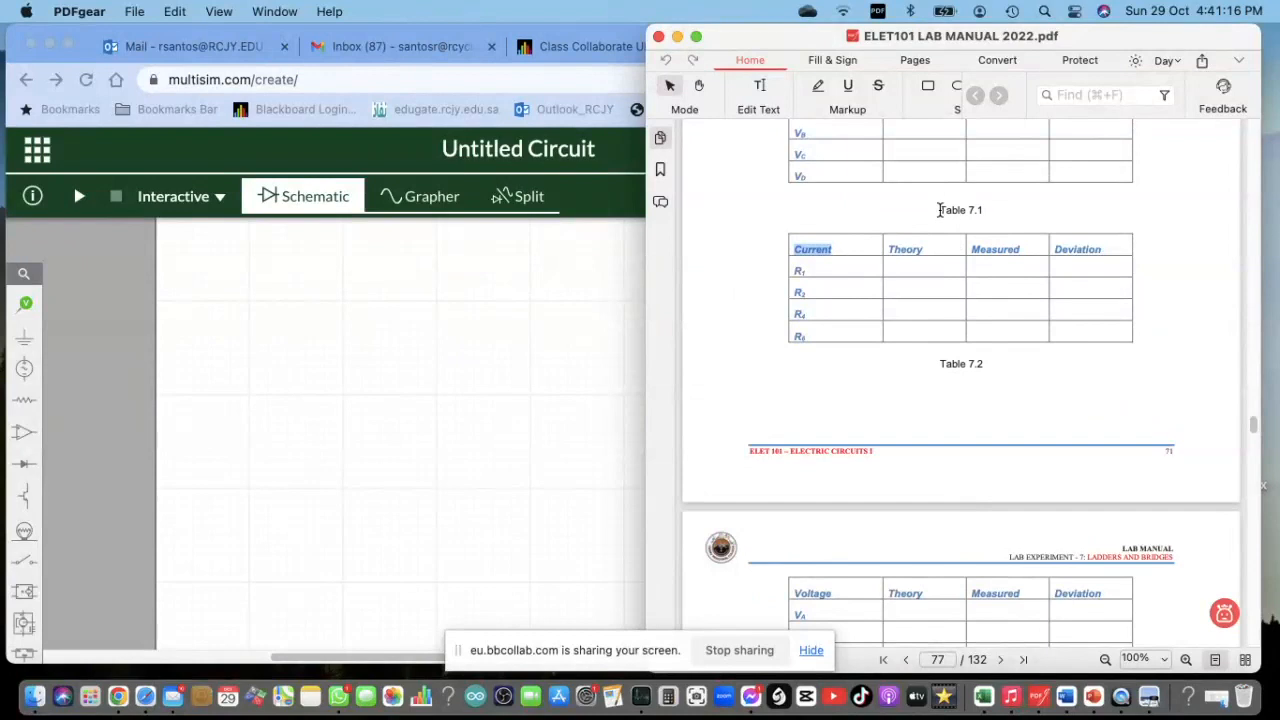
# Select the Table 7.1 and Table 7.2 captions in turn to point out the first circuit's data tables
pyautogui.moveTo(940, 210); pyautogui.dragTo(1006, 209)
pyautogui.rightClick(1006, 209)
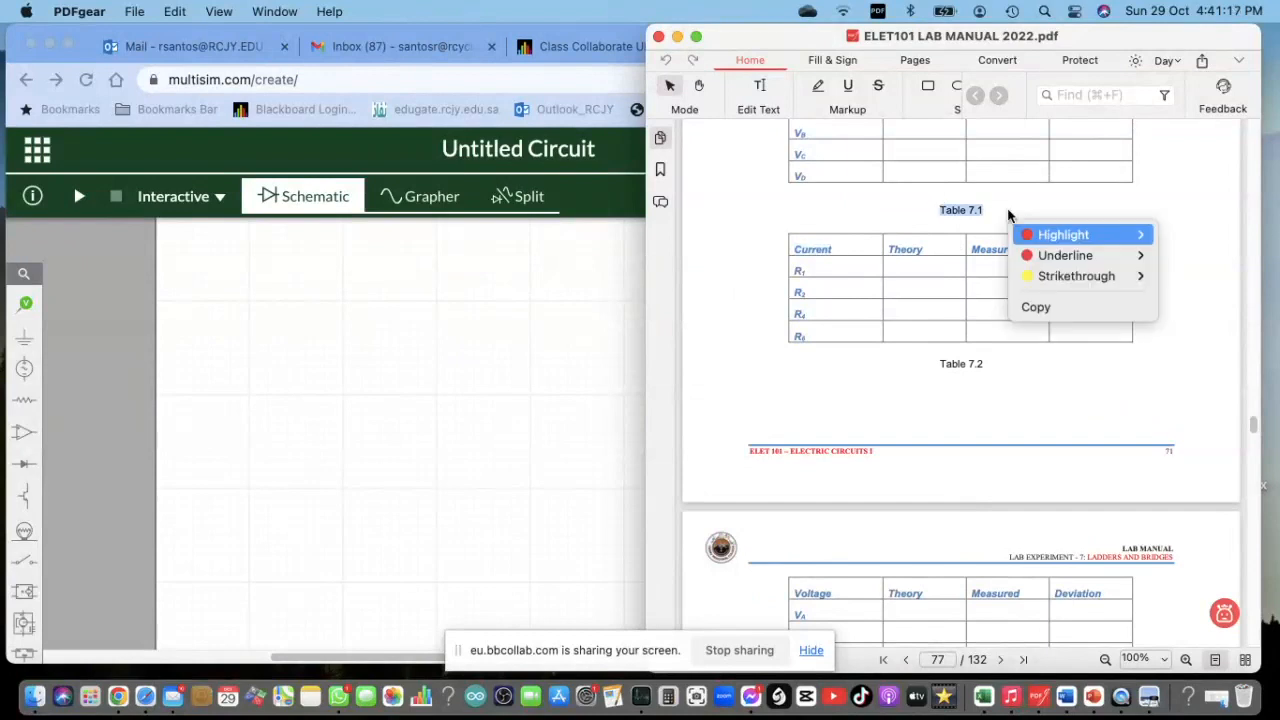
pyautogui.click(997, 395)
pyautogui.moveTo(941, 364); pyautogui.dragTo(983, 364)
pyautogui.rightClick(986, 372)
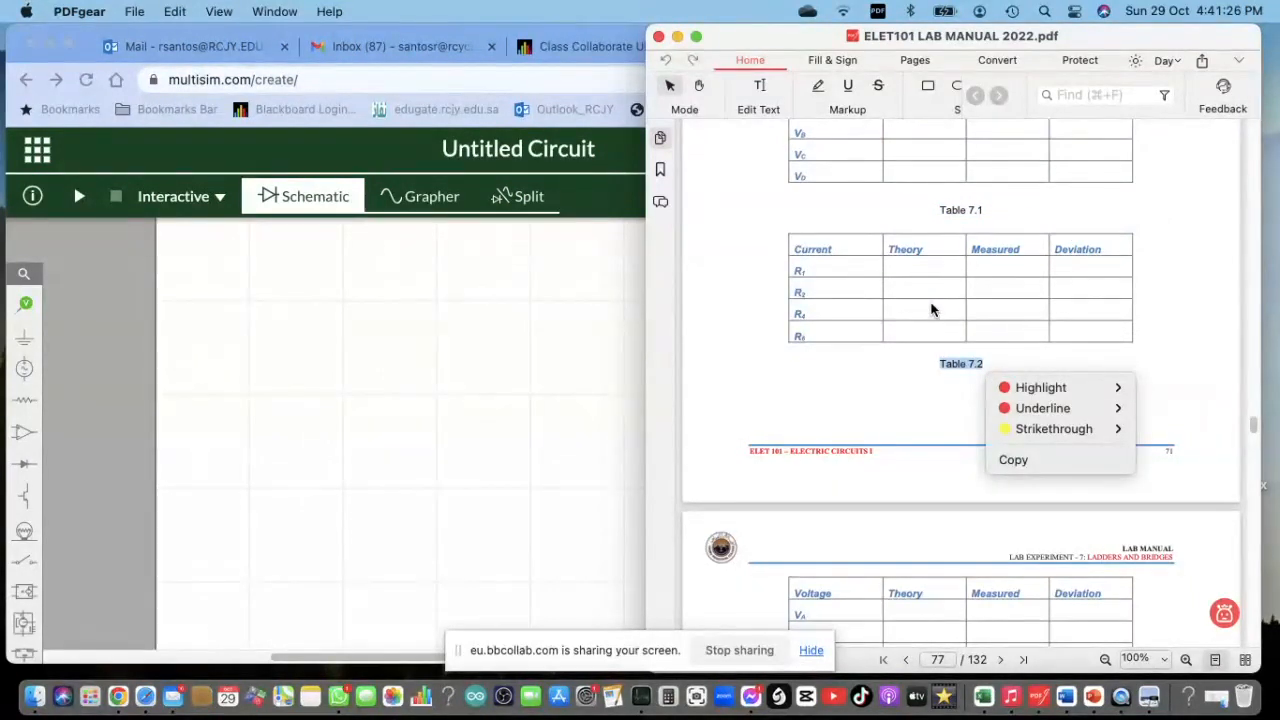
pyautogui.click(897, 380)
# Return to the schematics and select the Figure 7.1 caption of the ladder circuit
pyautogui.scroll(10, 896, 378)
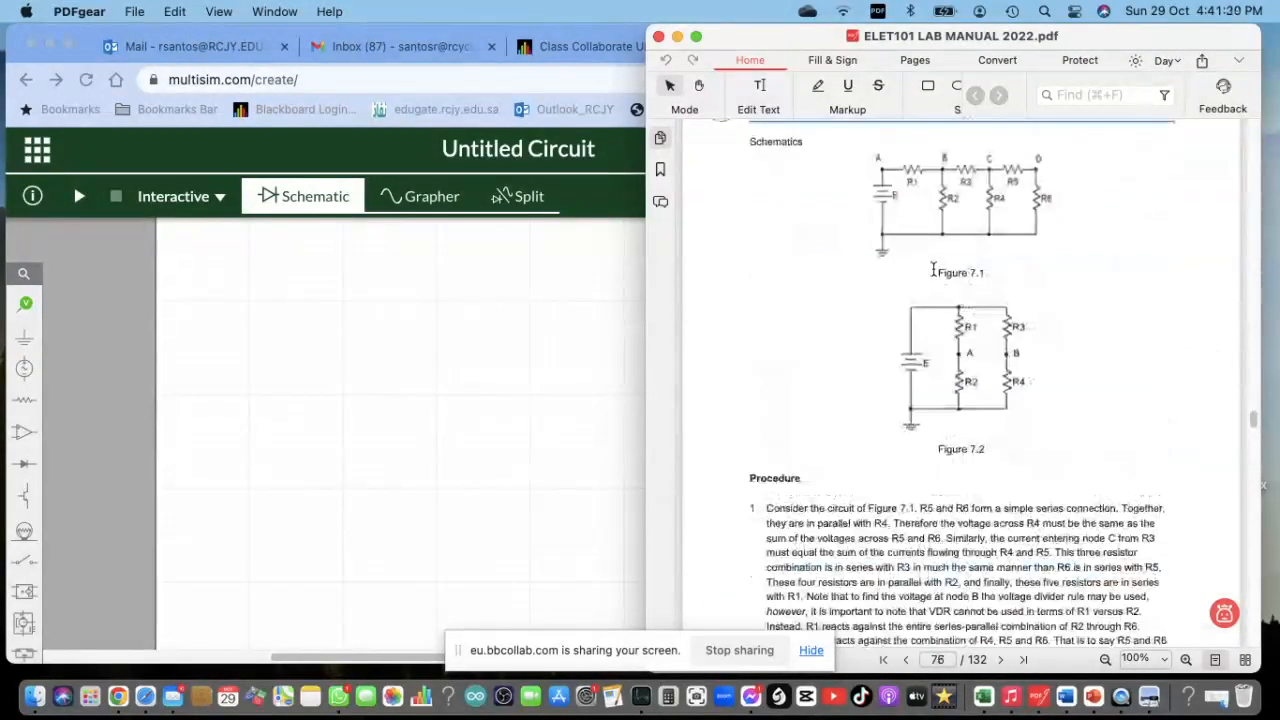
pyautogui.moveTo(935, 272); pyautogui.dragTo(1027, 279)
pyautogui.click(1115, 494)
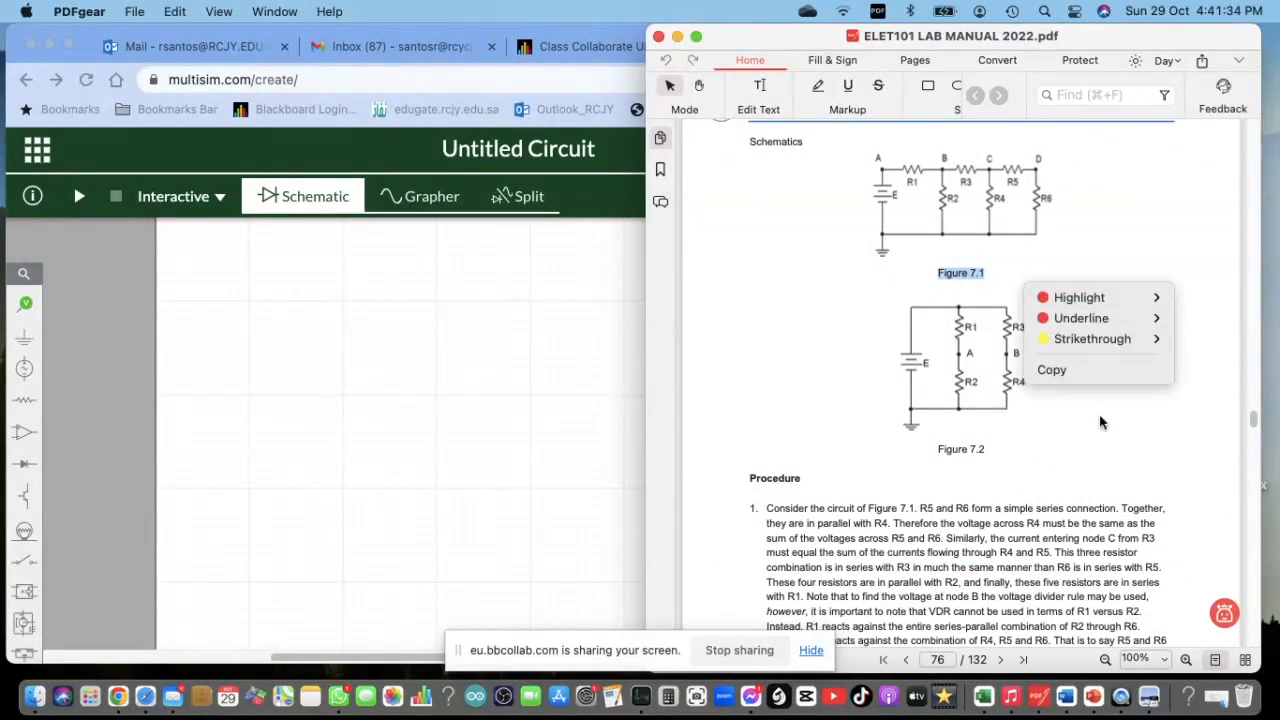
# Examine the procedure and data tables through Table 7.3, and select the Figure 7.2 bridge schematic
pyautogui.scroll(-10, 1068, 470)
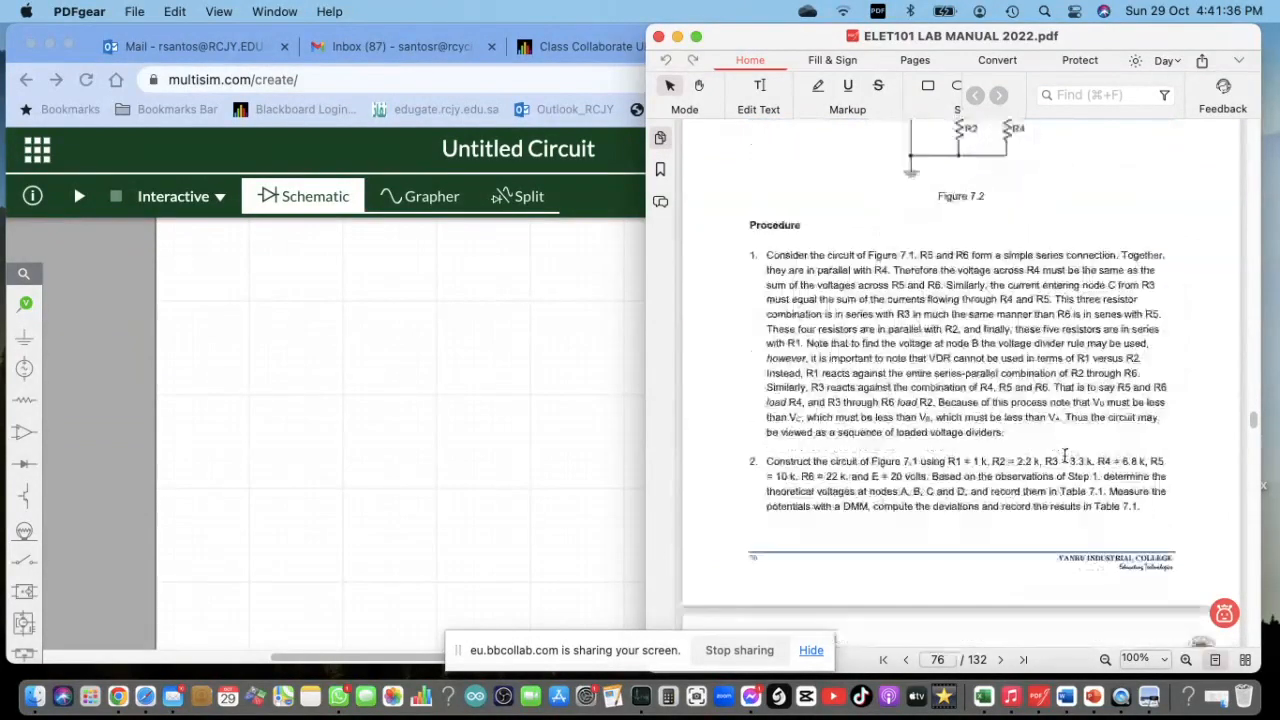
pyautogui.scroll(-1, 1066, 455)
pyautogui.scroll(-8, 1065, 455)
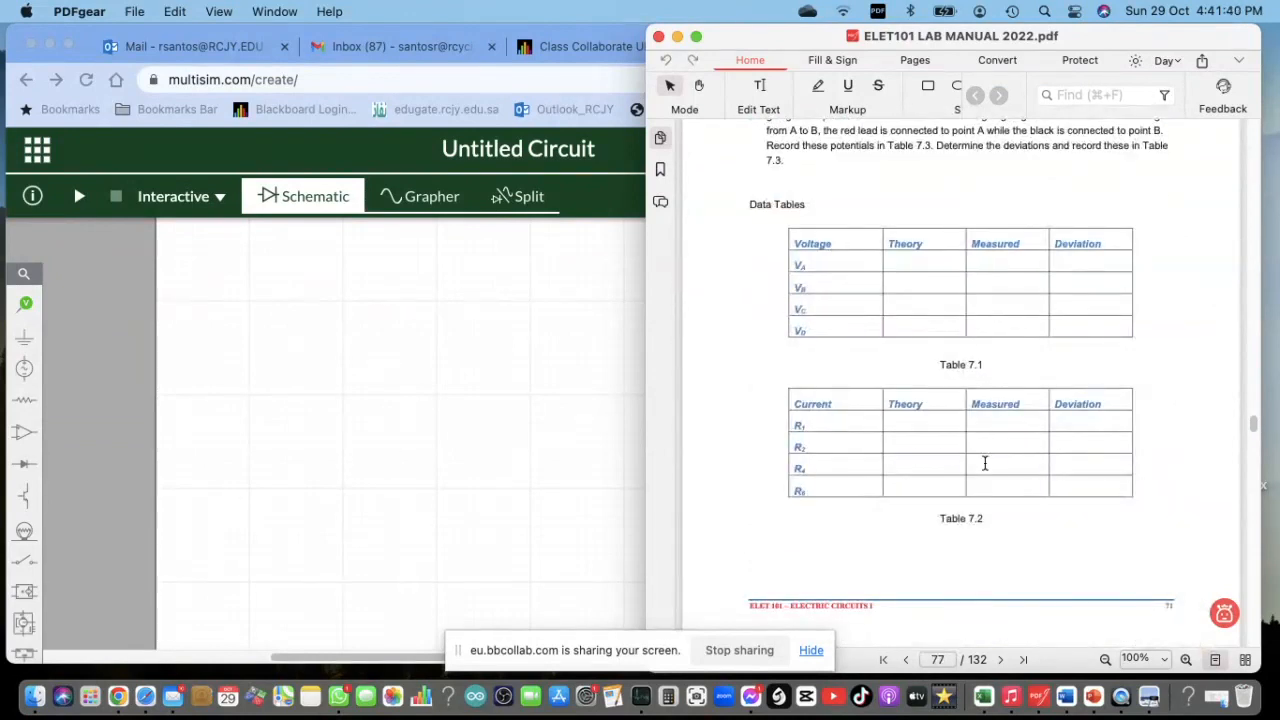
pyautogui.scroll(-8, 971, 440)
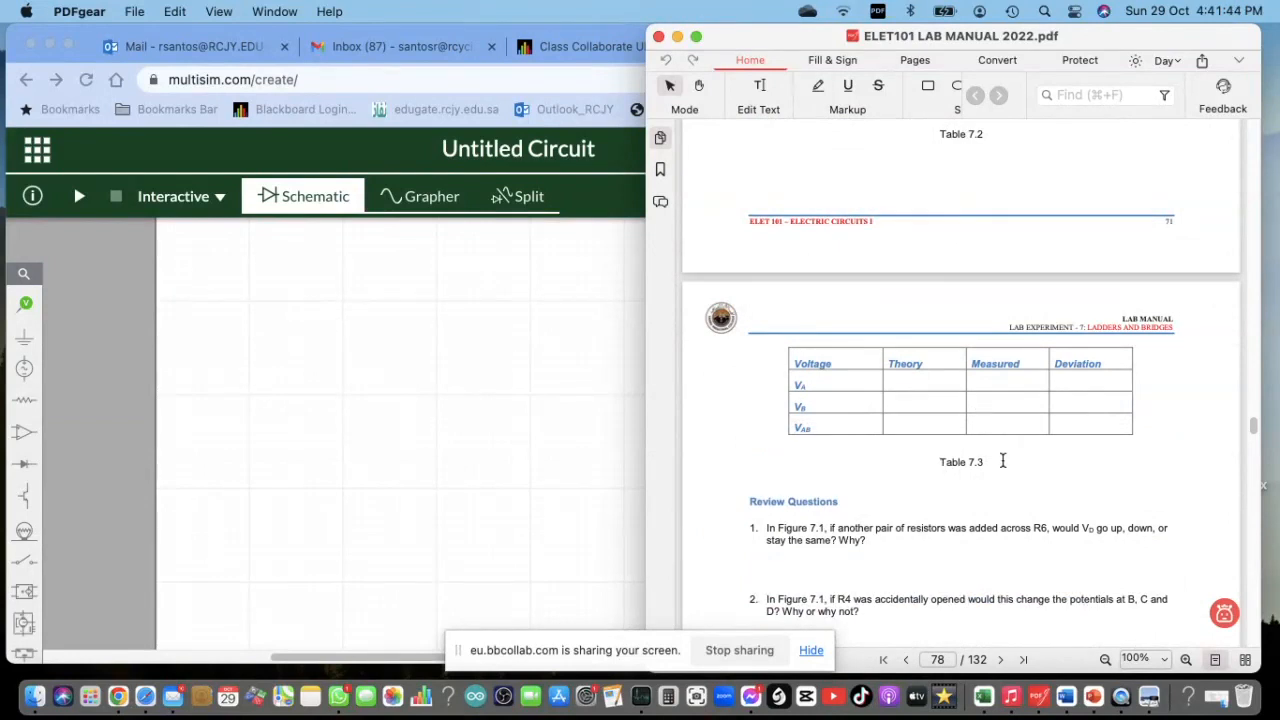
pyautogui.scroll(15, 1000, 455)
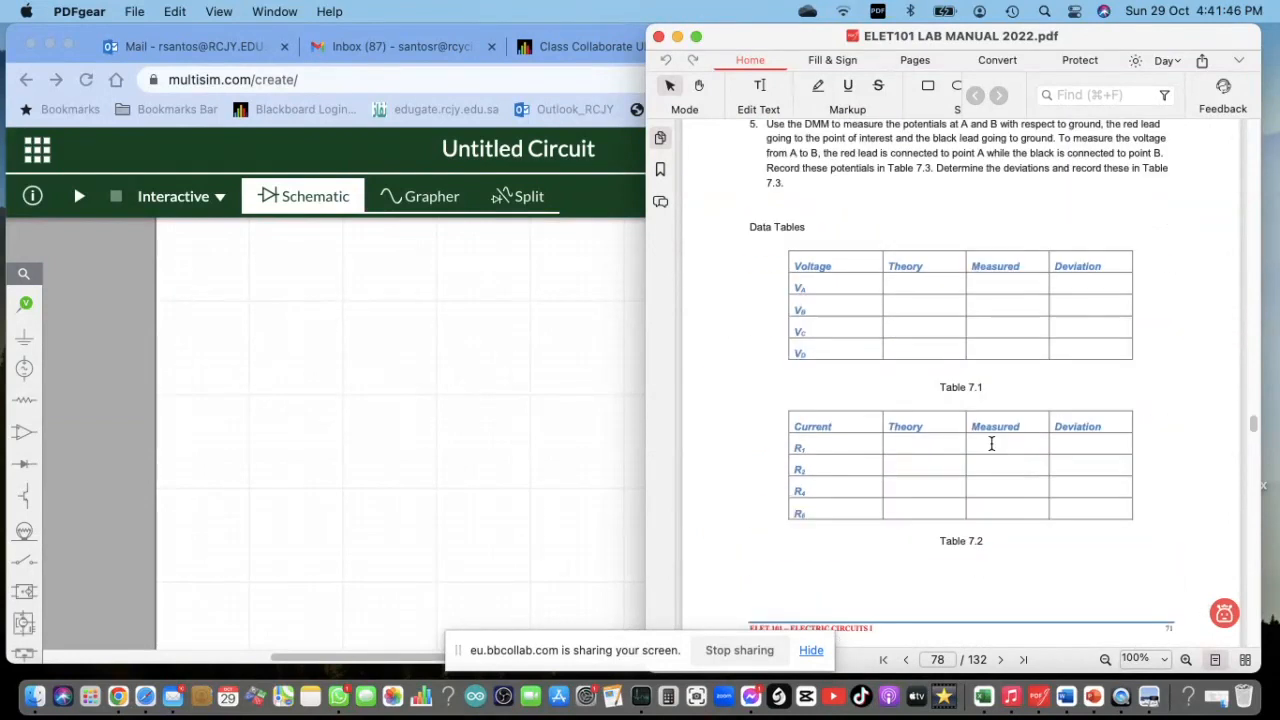
pyautogui.scroll(6, 991, 442)
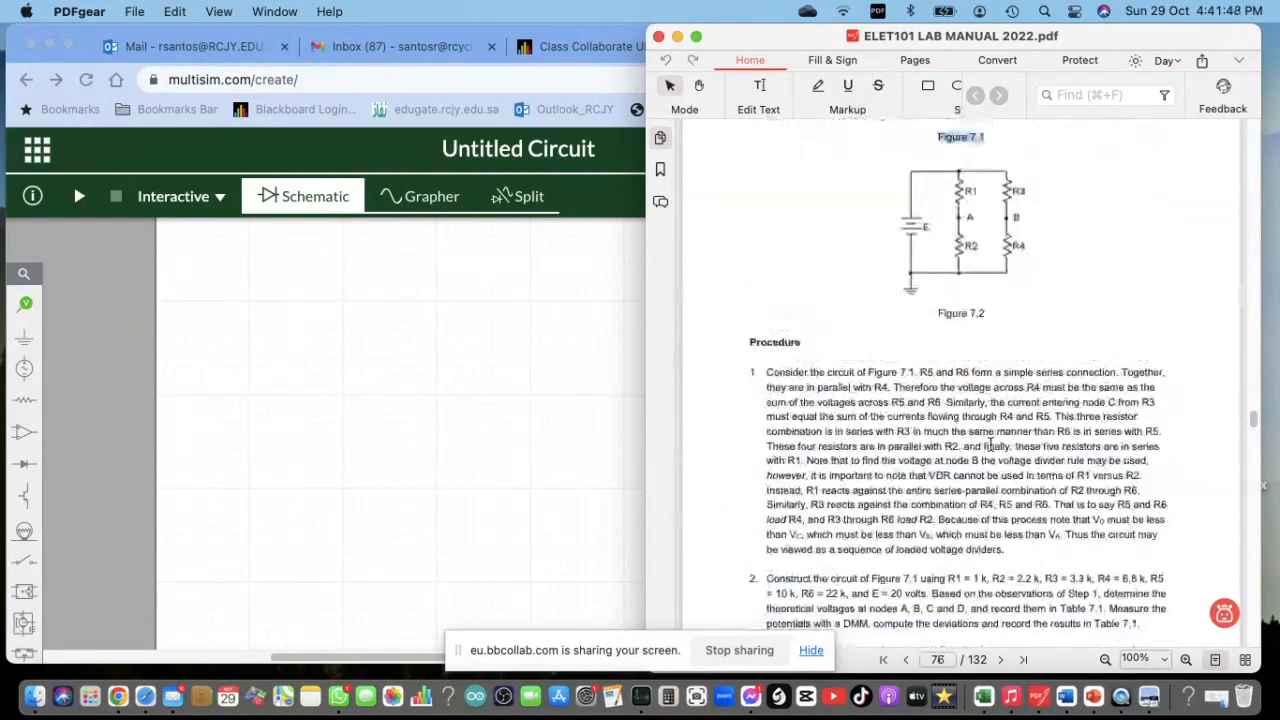
pyautogui.moveTo(1051, 243); pyautogui.dragTo(897, 246)
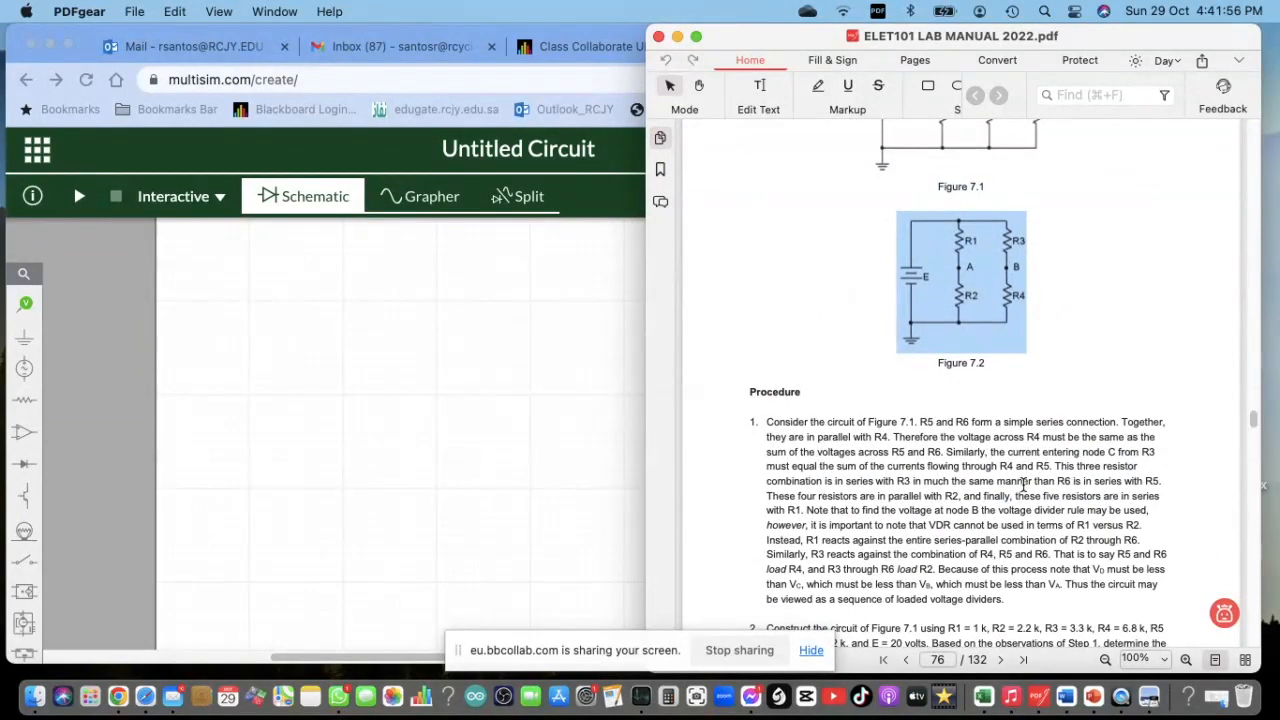
# Examine procedure steps 2 to 5 against the data tables to see which values each table requires
pyautogui.scroll(-10, 960, 470)
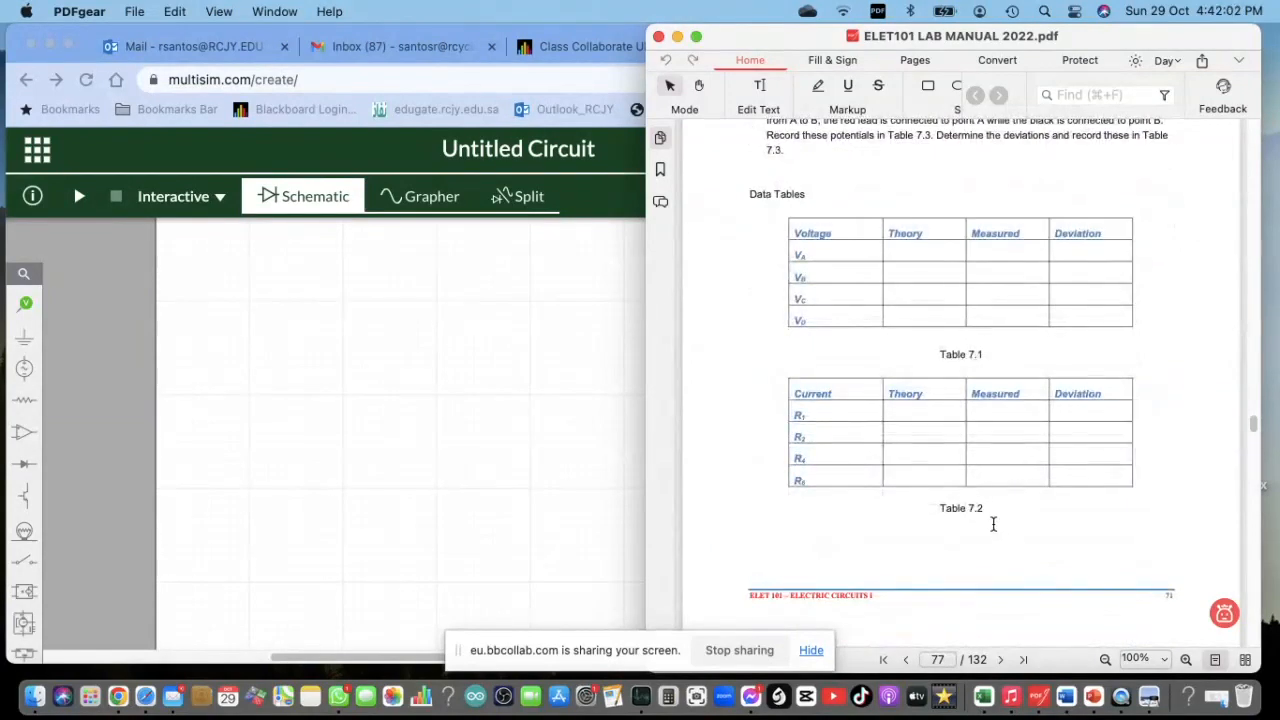
pyautogui.scroll(1, 1010, 531)
pyautogui.scroll(-1, 1010, 531)
pyautogui.scroll(1, 1010, 531)
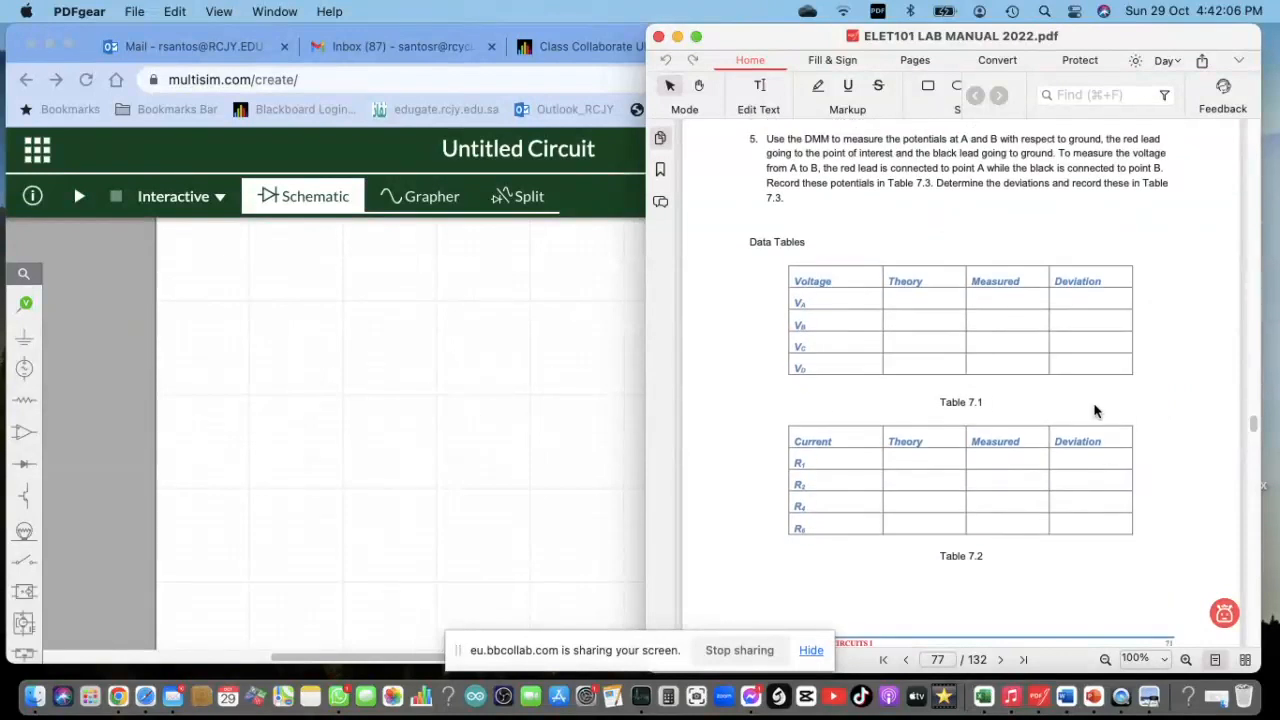
pyautogui.scroll(2, 1092, 410)
pyautogui.scroll(4, 1092, 410)
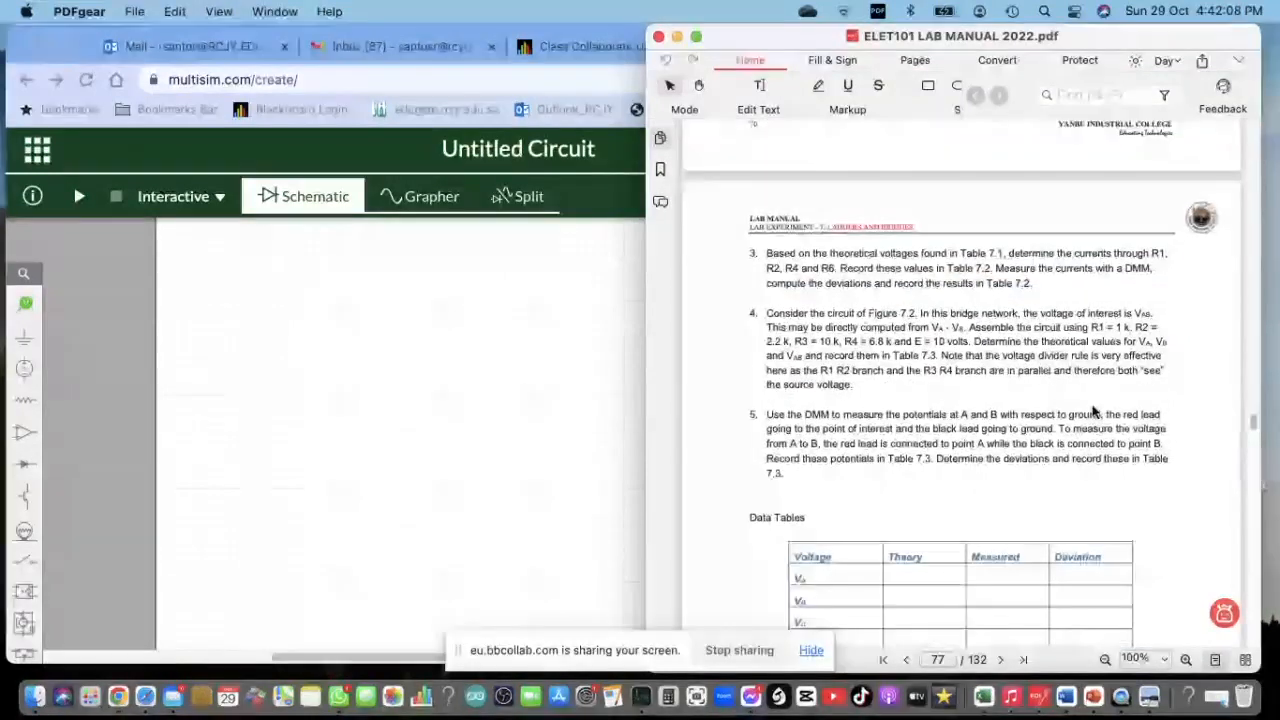
pyautogui.scroll(-4, 1092, 410)
pyautogui.scroll(9, 920, 403)
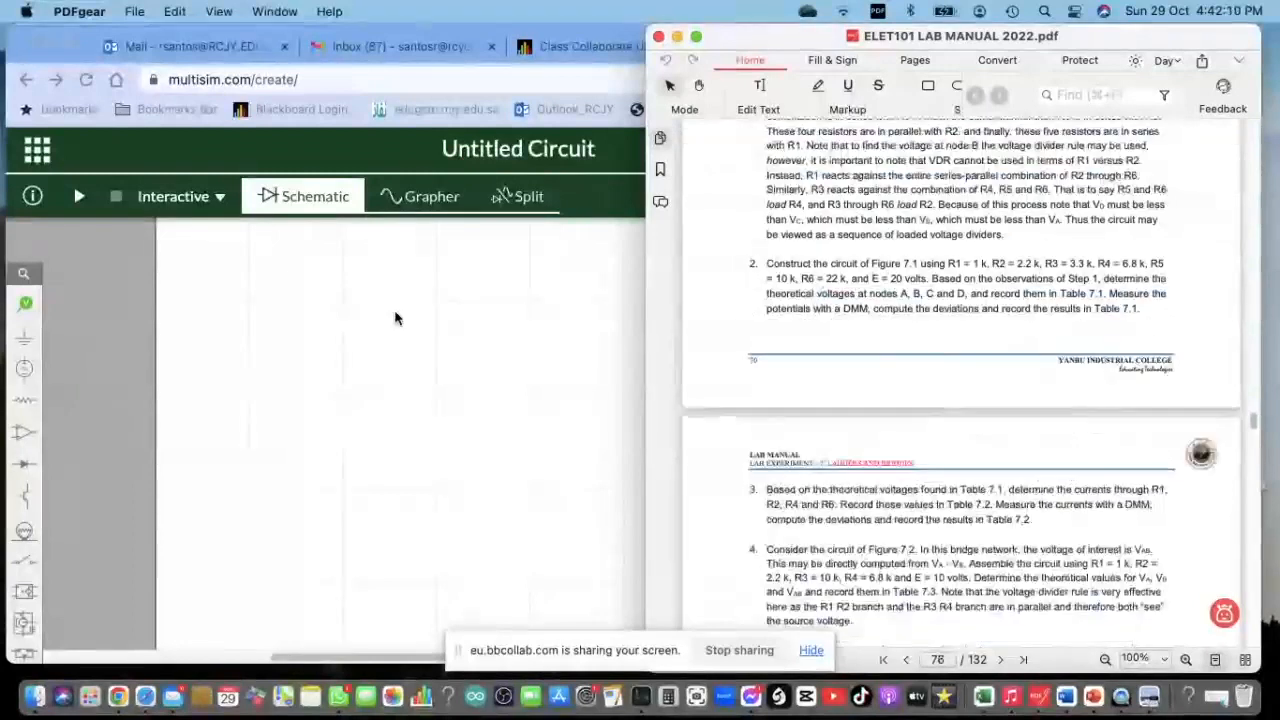
pyautogui.scroll(7, 857, 492)
pyautogui.scroll(-18, 855, 487)
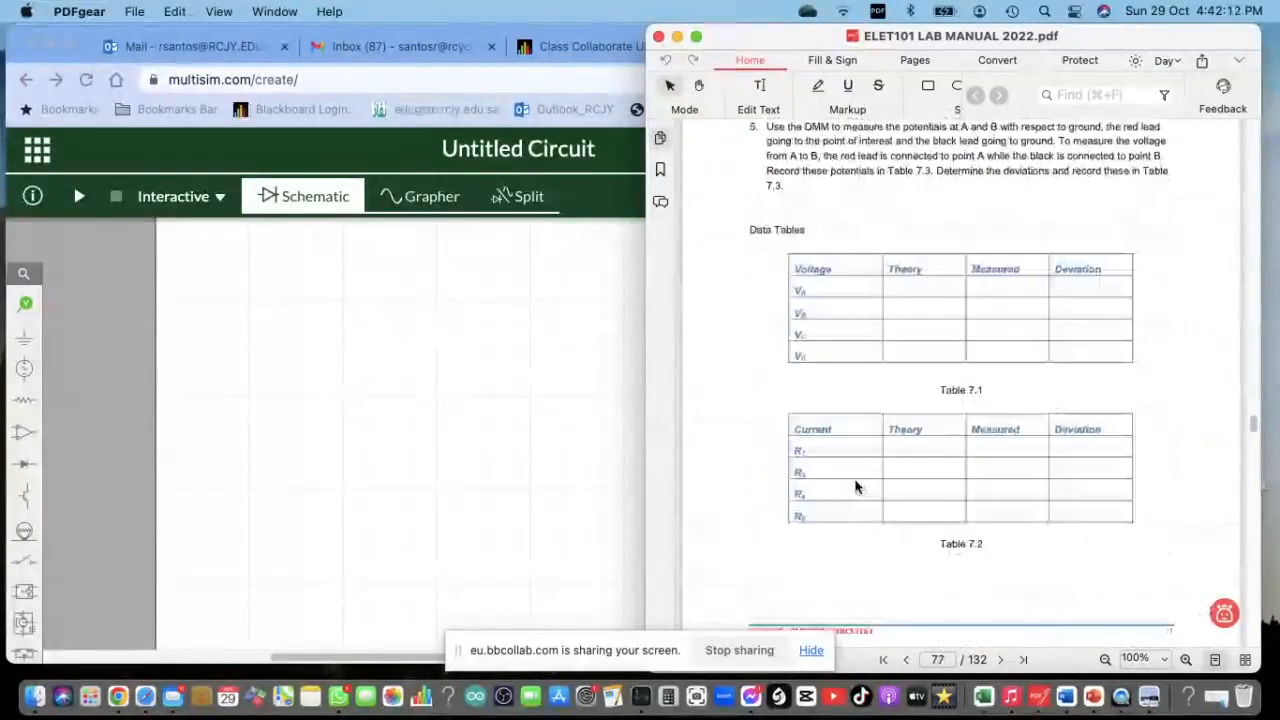
pyautogui.scroll(-4, 855, 487)
pyautogui.scroll(4, 906, 377)
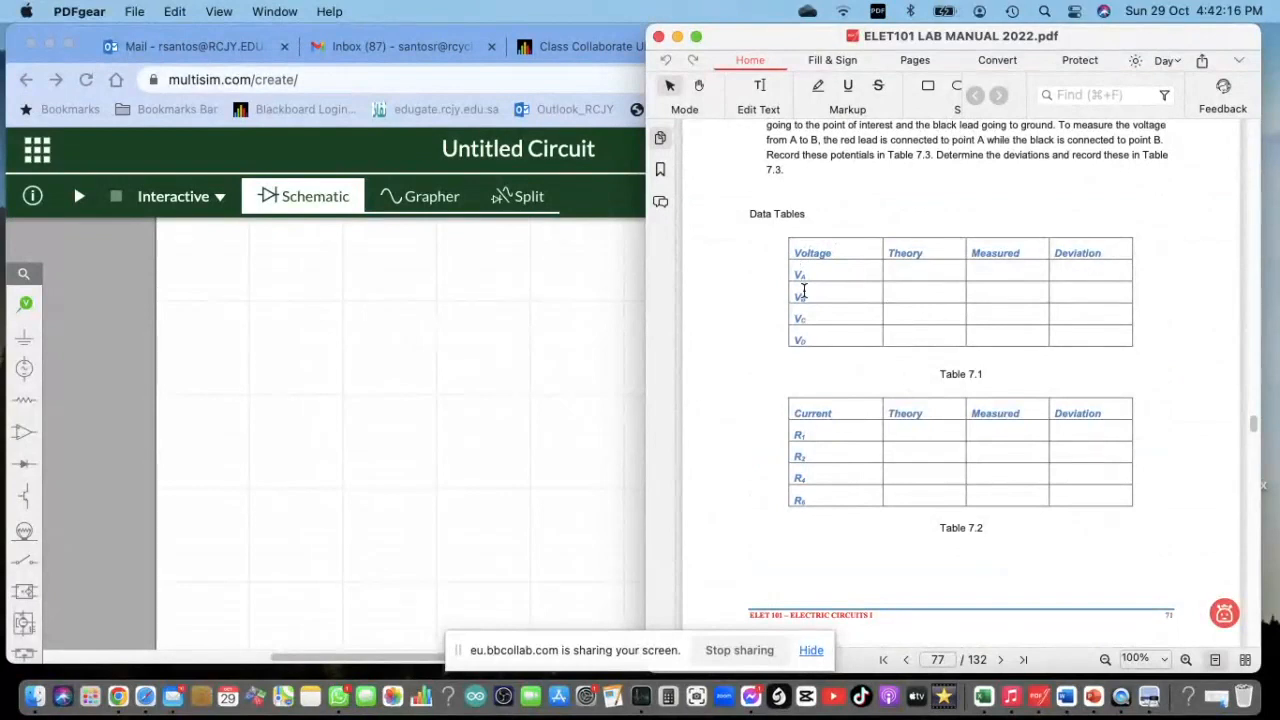
# Point out the resistor rows under the Current heading of Table 7.2, selecting the last resistor label
pyautogui.moveTo(792, 431); pyautogui.dragTo(833, 497)
pyautogui.click(794, 457)
pyautogui.click(797, 481)
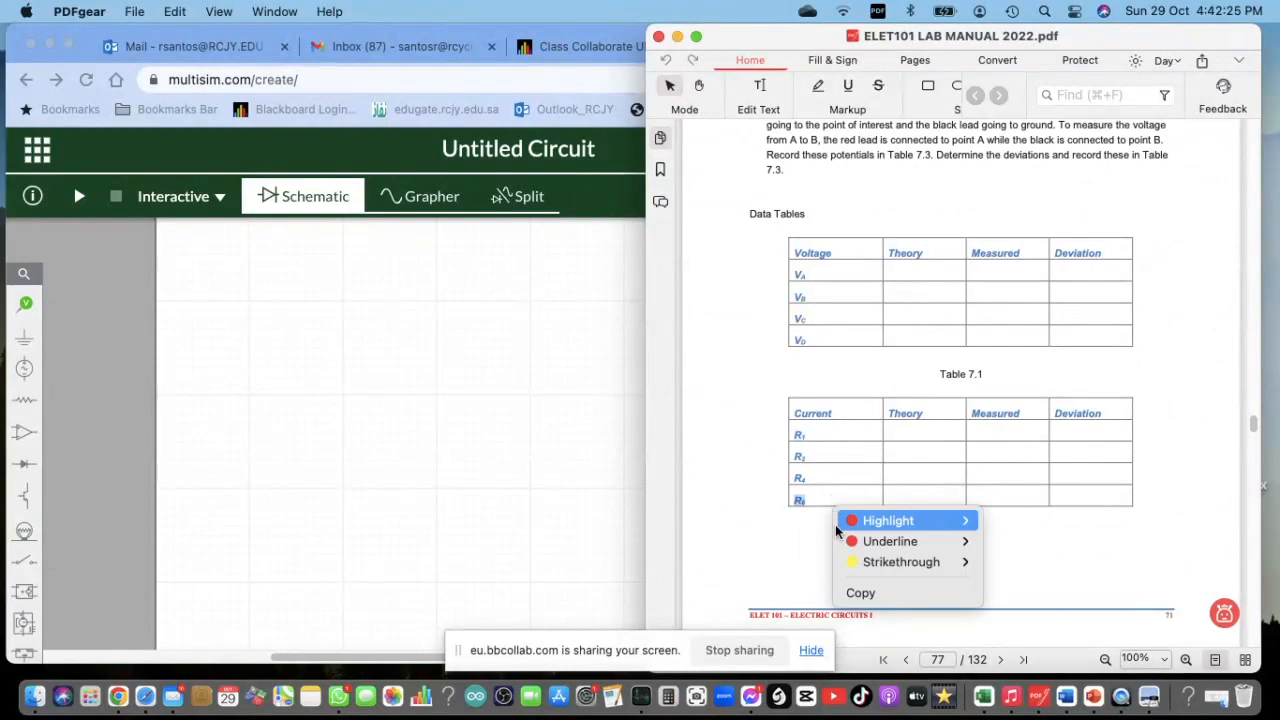
pyautogui.click(797, 535)
pyautogui.click(795, 541)
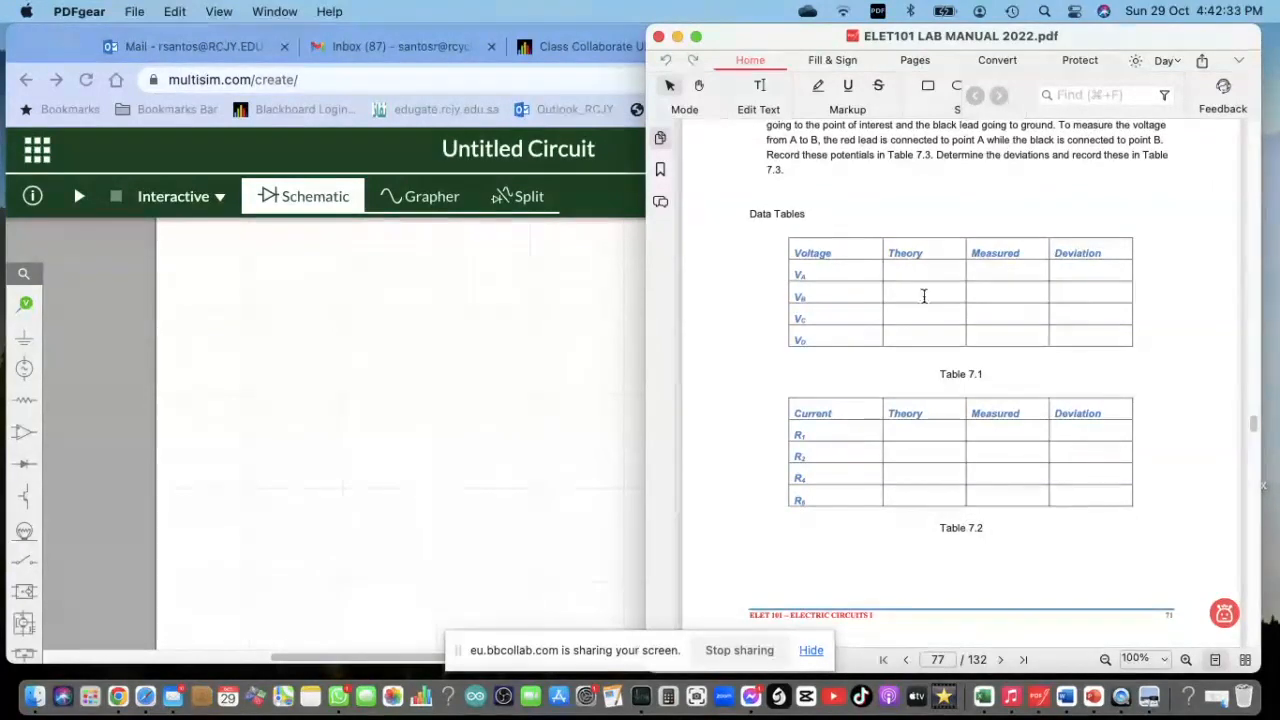
# Select the Theory and Measured headings of Table 7.1 and the Measured heading of Table 7.2
pyautogui.doubleClick(995, 253)
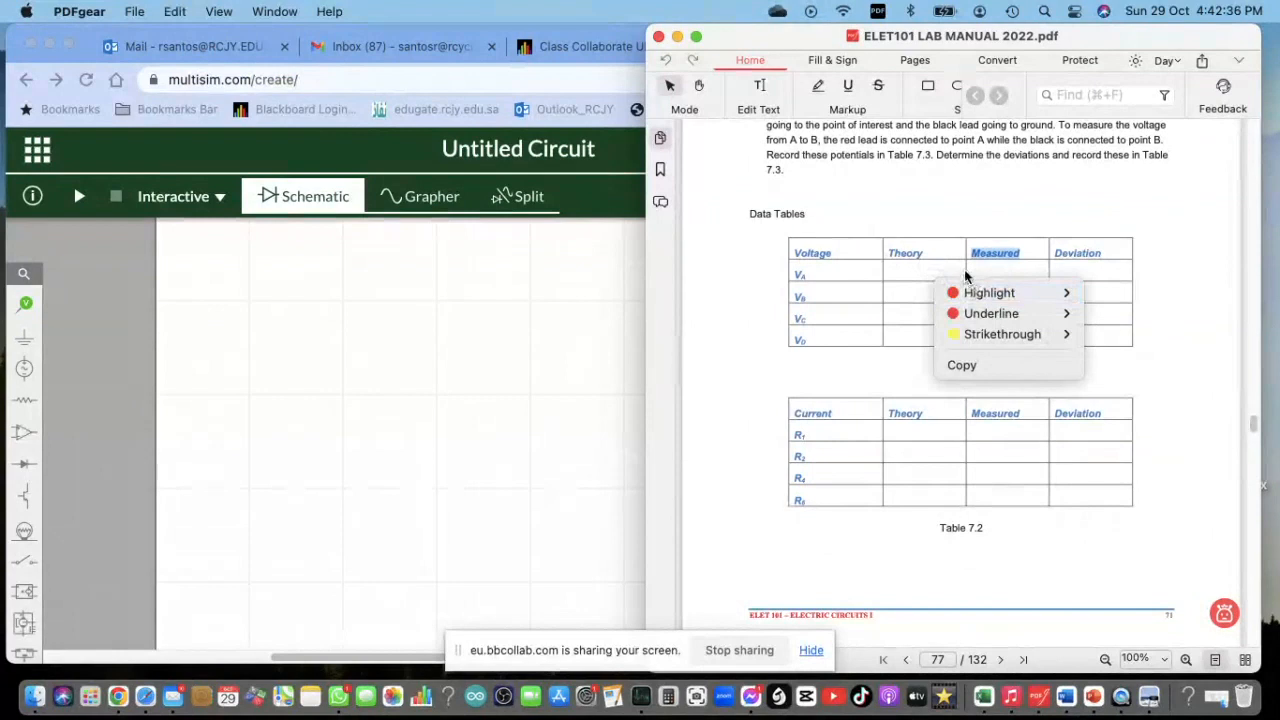
pyautogui.click(1080, 205)
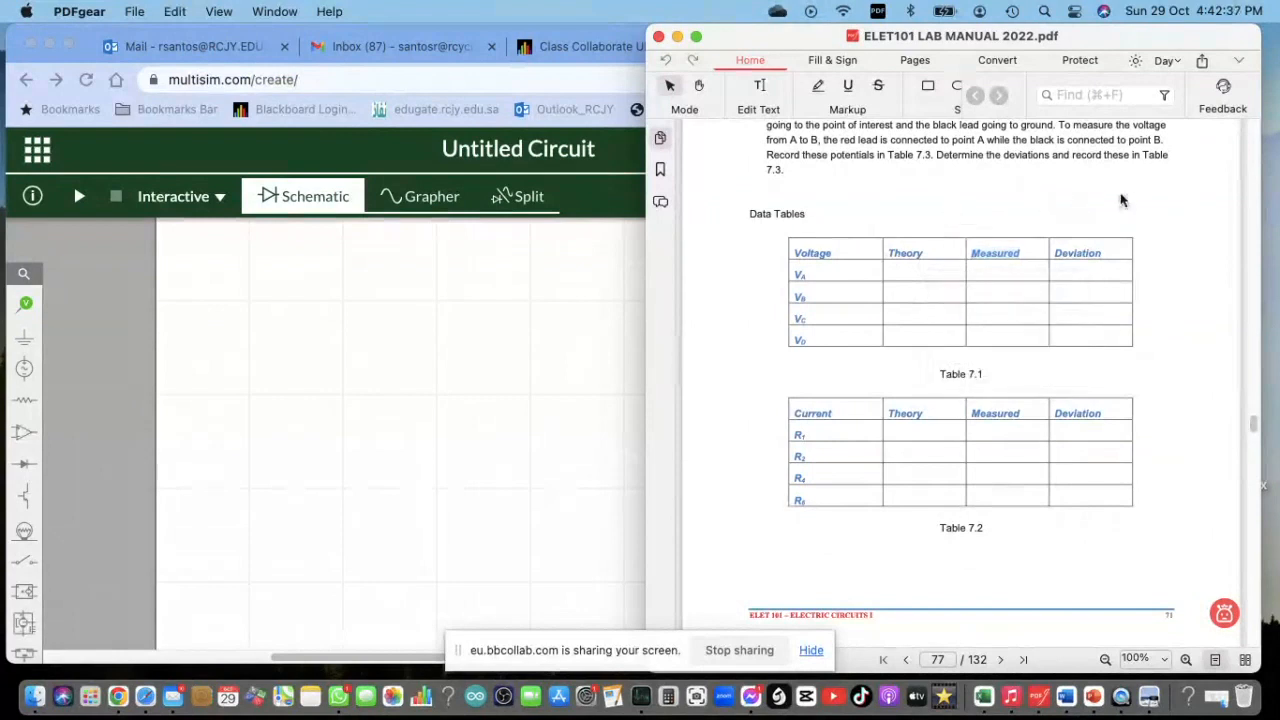
pyautogui.doubleClick(890, 253)
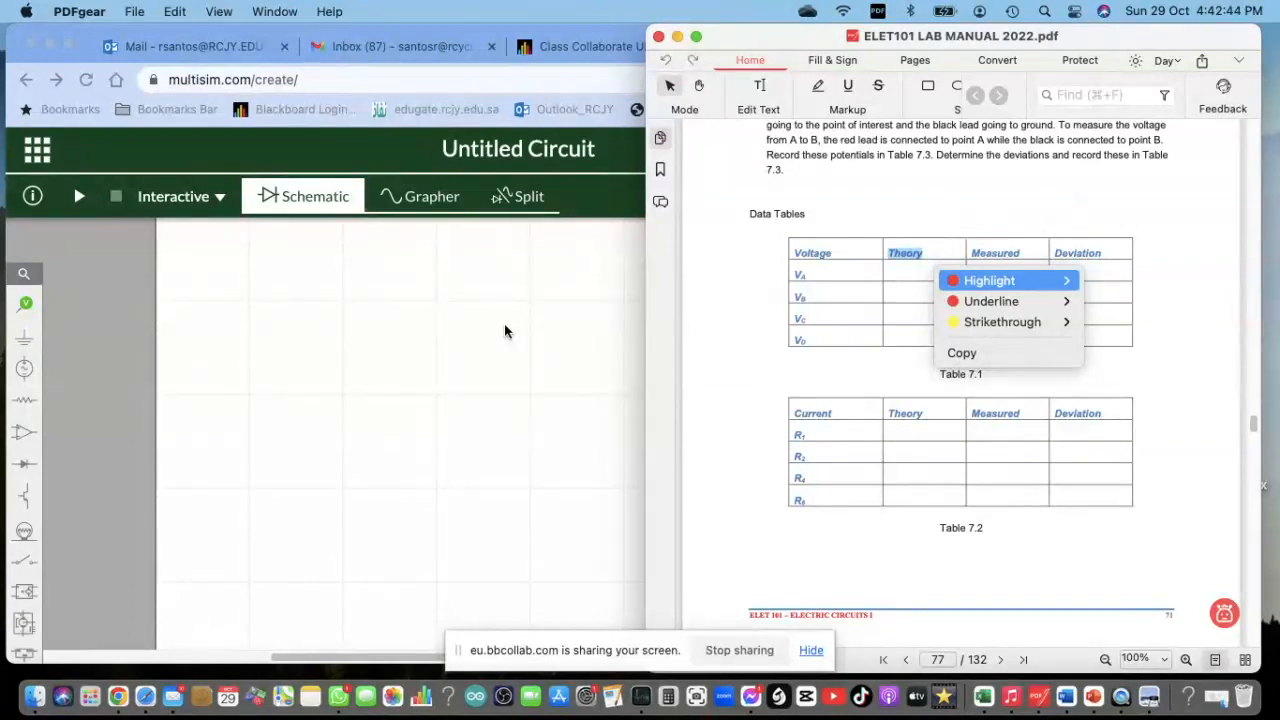
pyautogui.click(689, 388)
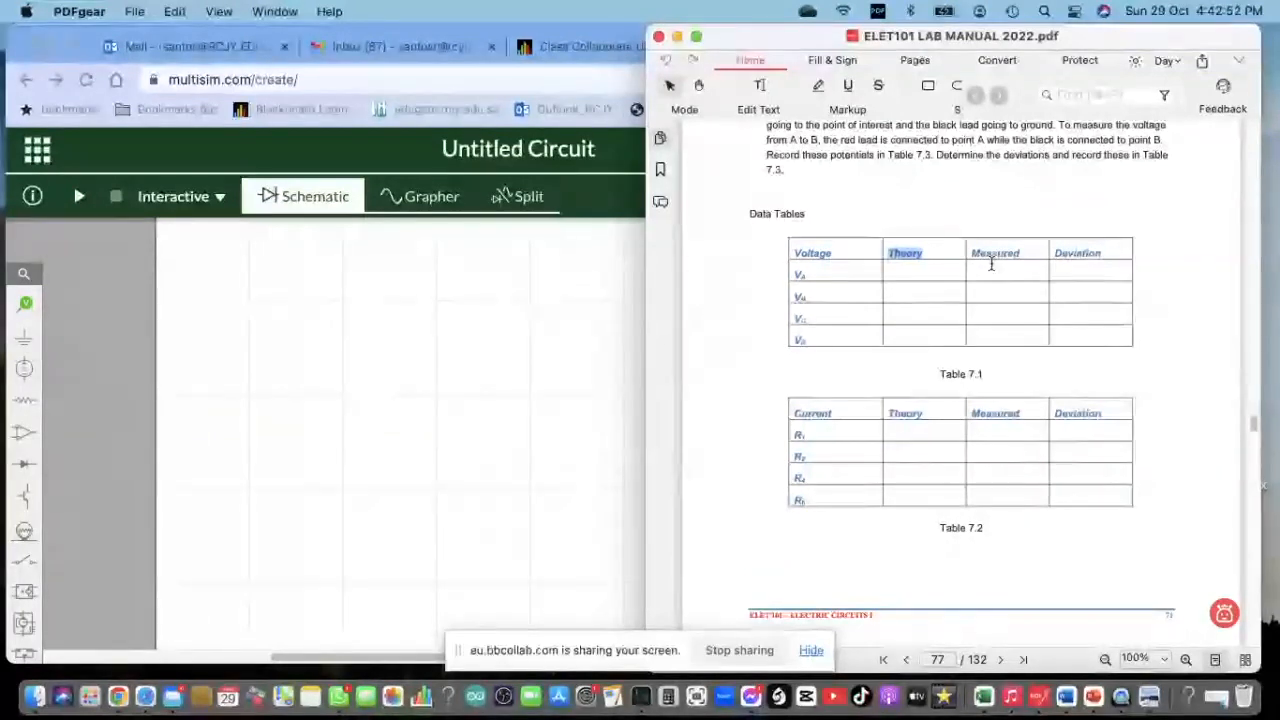
pyautogui.moveTo(975, 254); pyautogui.dragTo(1016, 256)
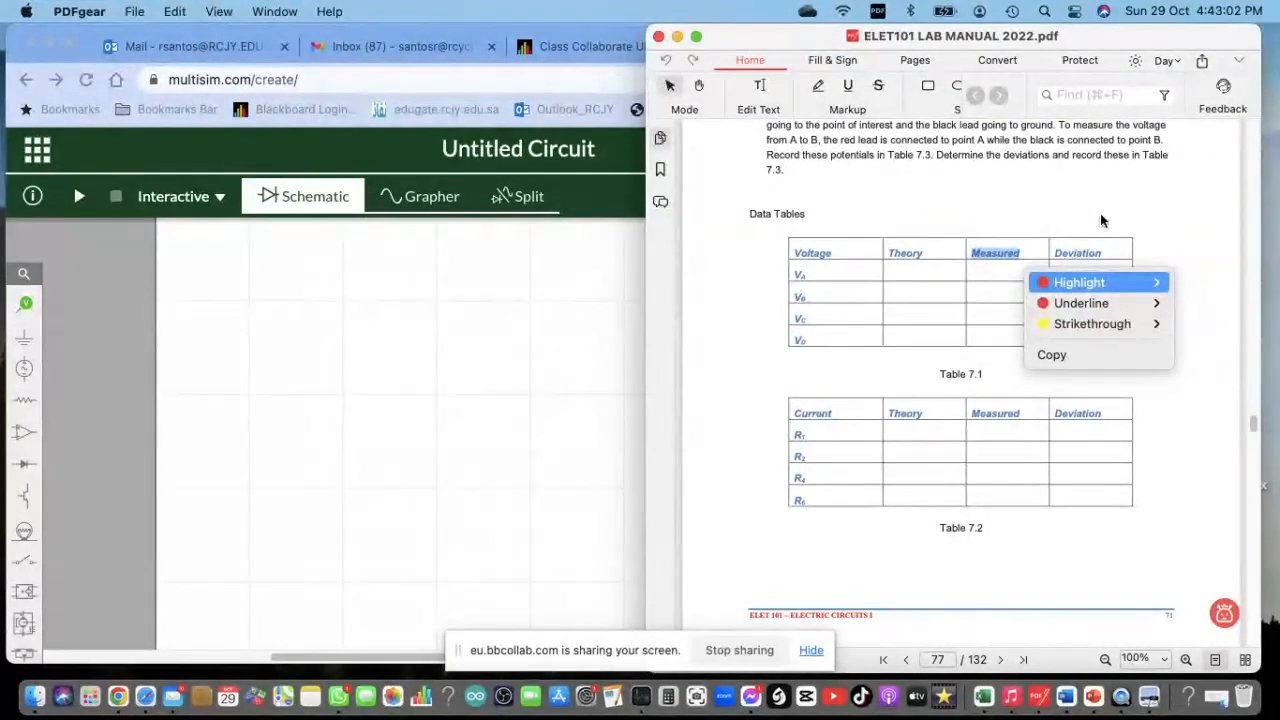
pyautogui.click(1167, 204)
pyautogui.moveTo(970, 414); pyautogui.dragTo(1021, 414)
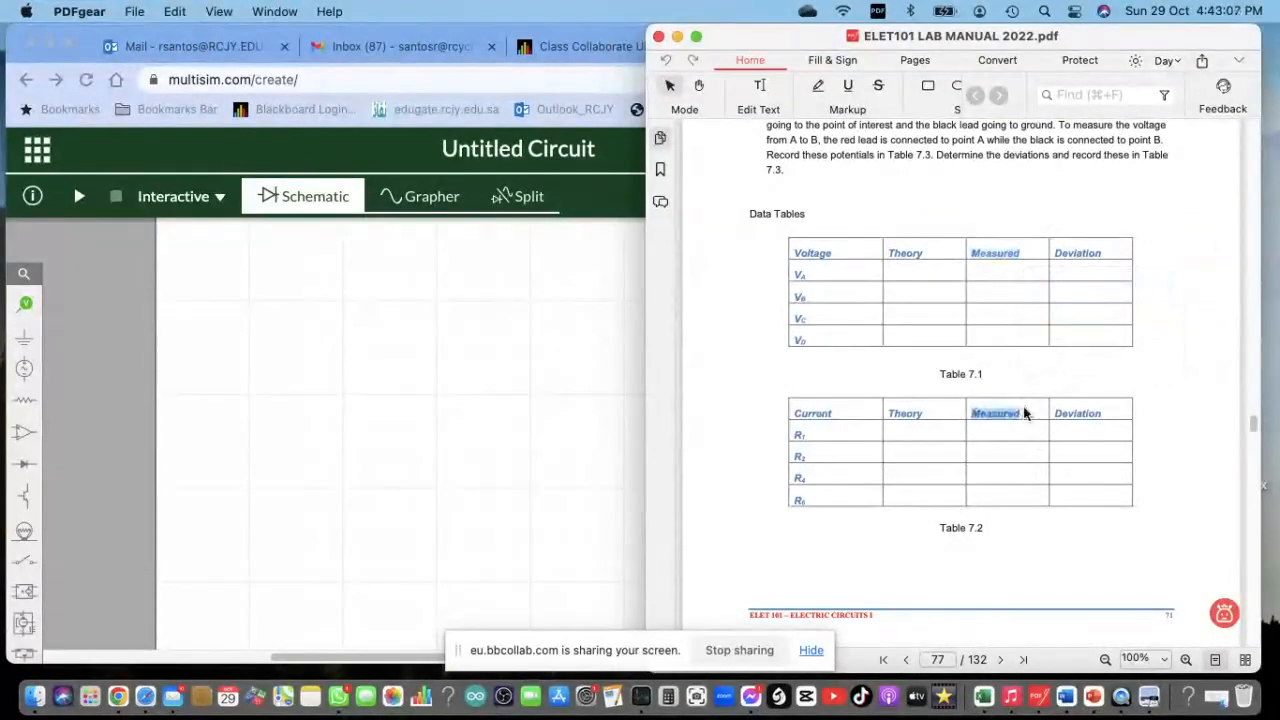
# Shift the lab manual window slightly aside and bring the blank Multisim schematic to the front
pyautogui.click(288, 362)
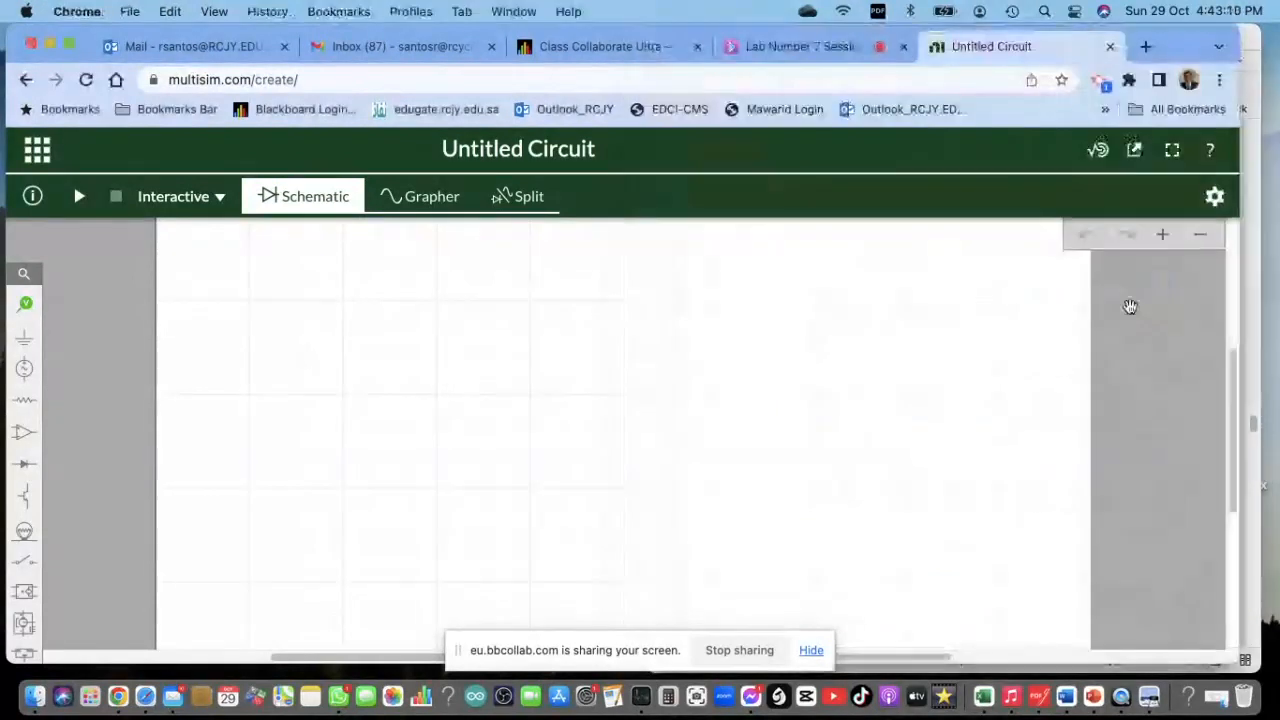
pyautogui.click(1257, 505)
pyautogui.scroll(-5, 1029, 409)
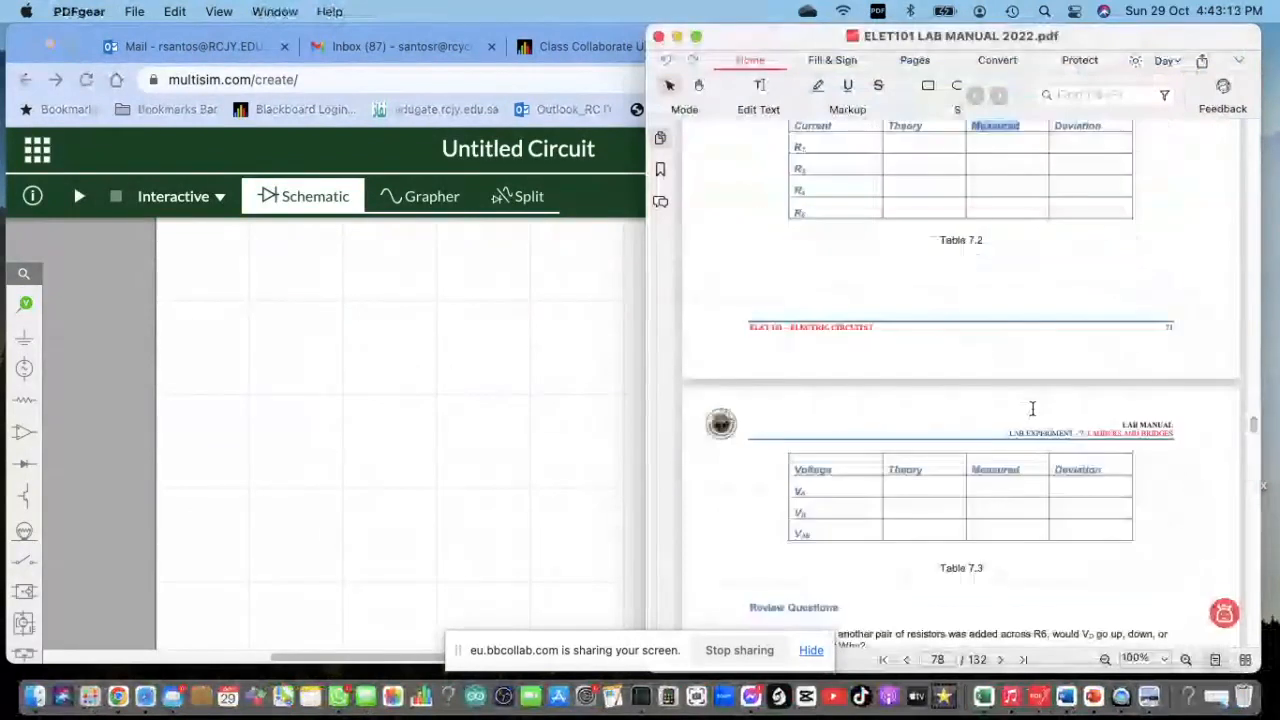
pyautogui.moveTo(1106, 38); pyautogui.dragTo(1130, 38)
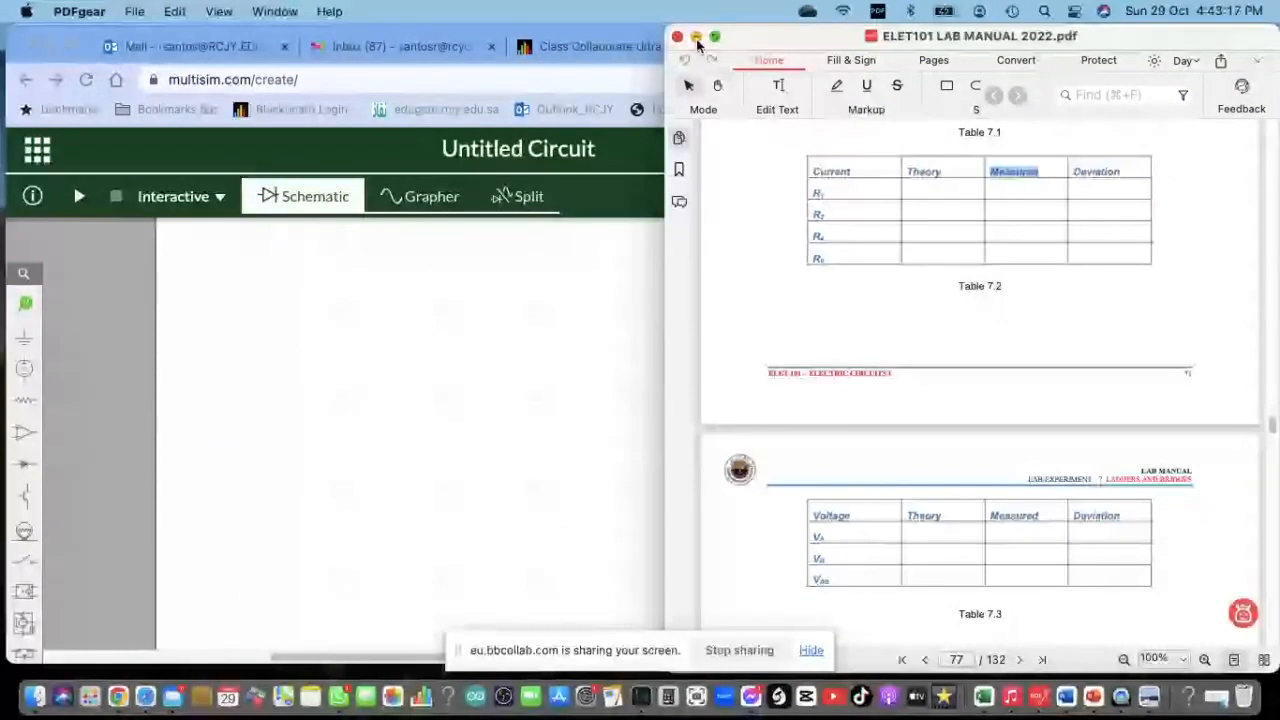
pyautogui.click(525, 326)
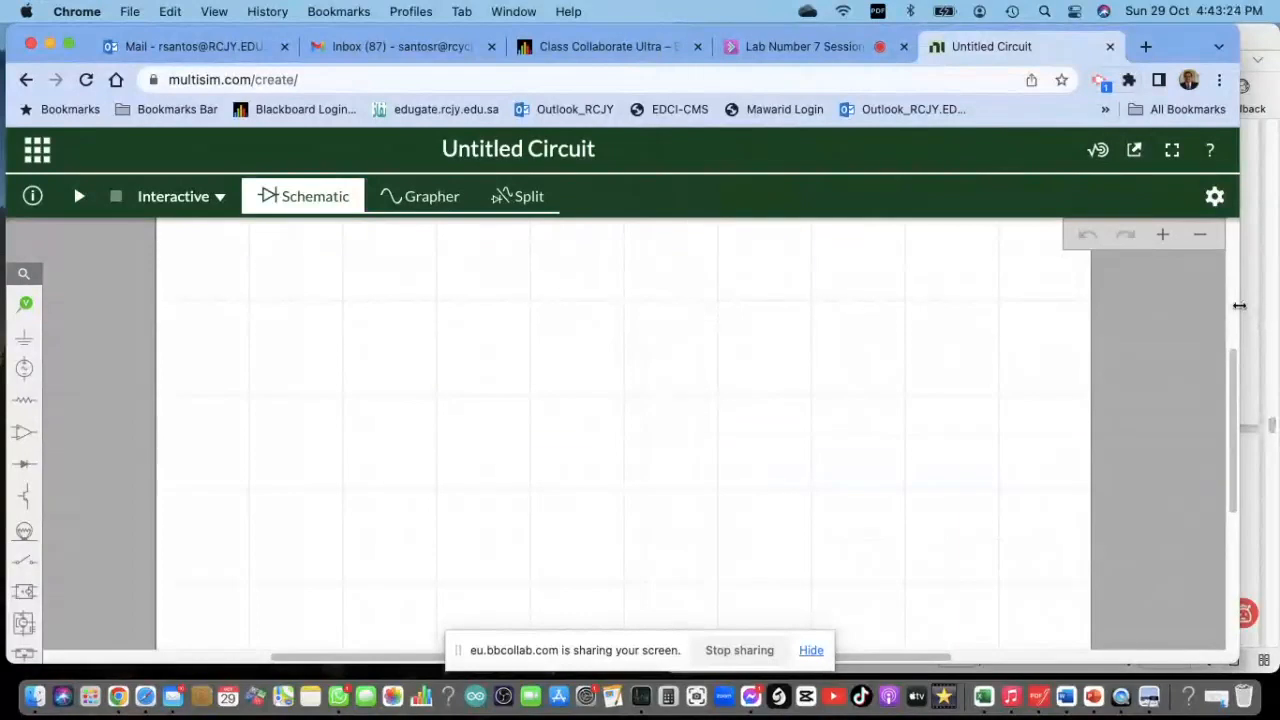
# Narrow the Multisim browser window, switch to the lab manual and select the Figure 7.1 caption under the ladder schematic
pyautogui.moveTo(1239, 305); pyautogui.dragTo(1191, 303)
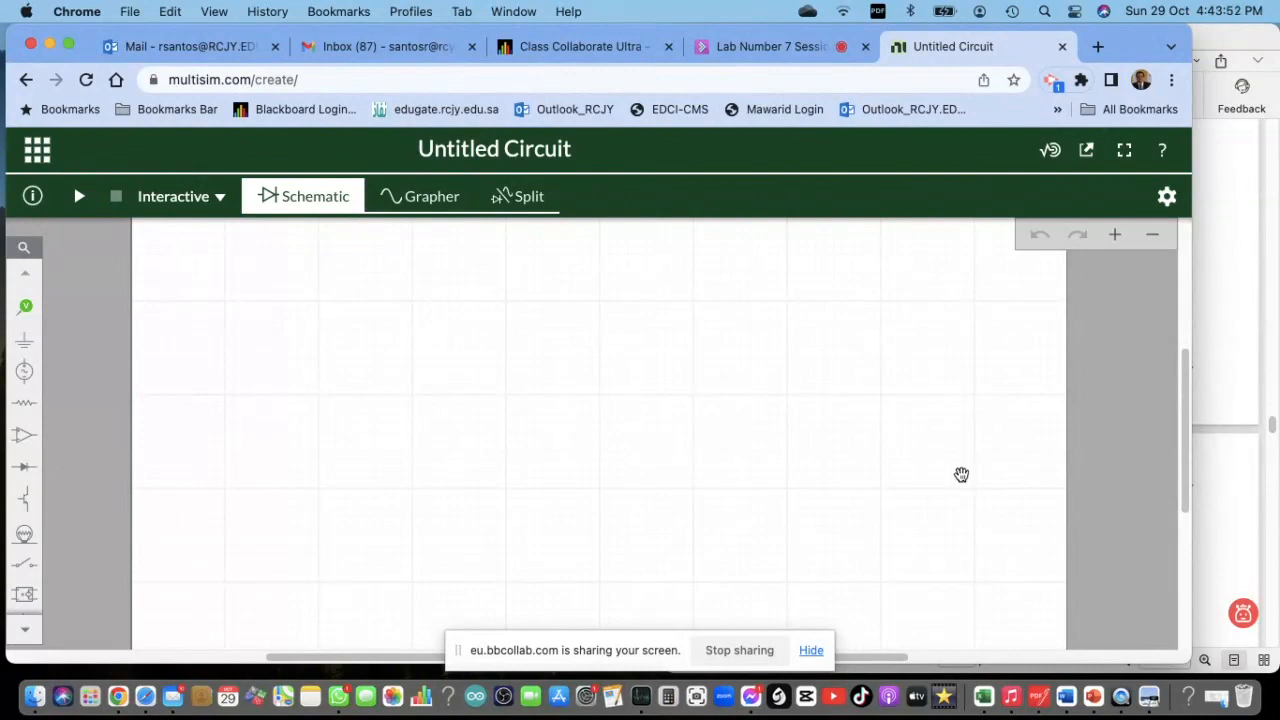
pyautogui.click(1244, 322)
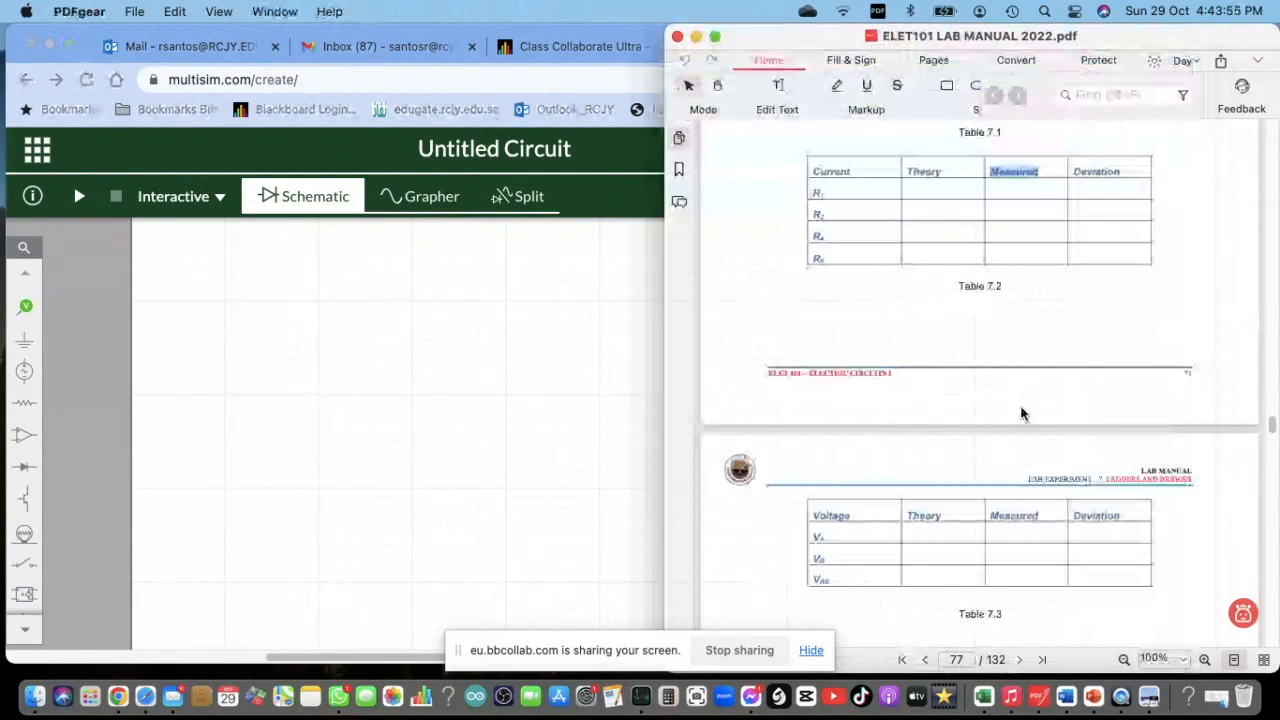
pyautogui.scroll(10, 1022, 413)
pyautogui.scroll(10, 1030, 441)
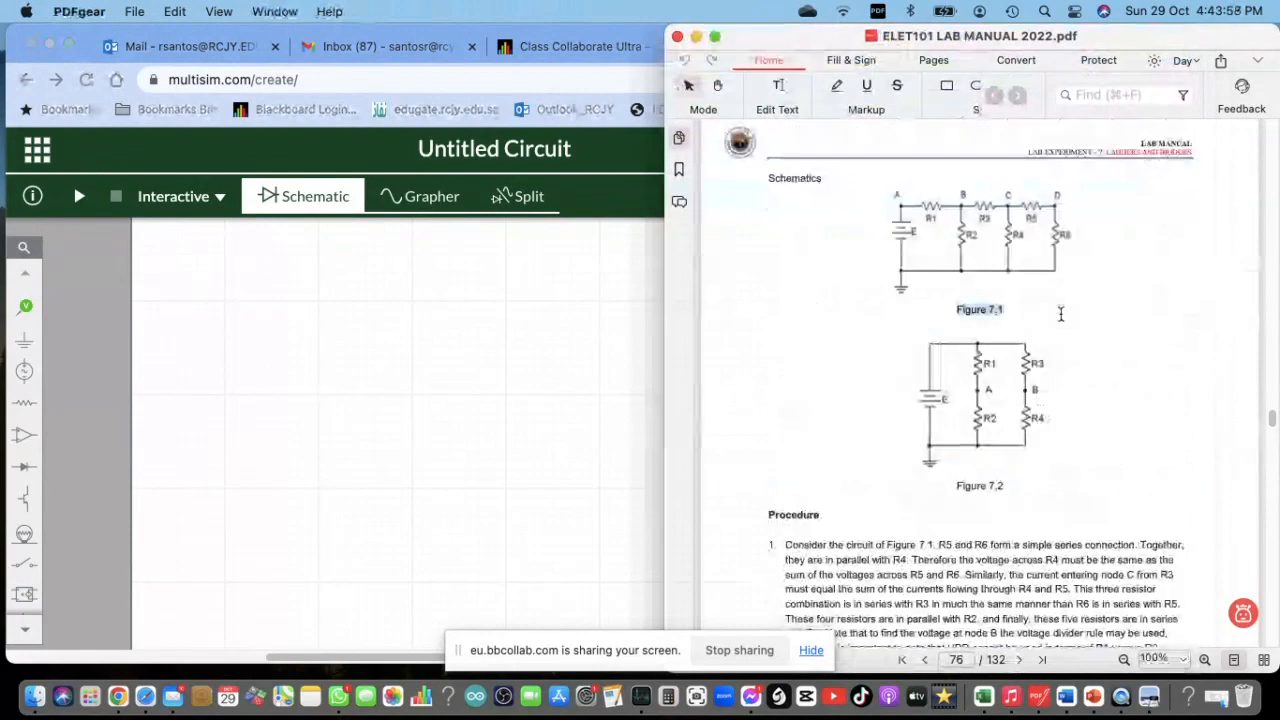
pyautogui.moveTo(1006, 301); pyautogui.dragTo(1060, 325)
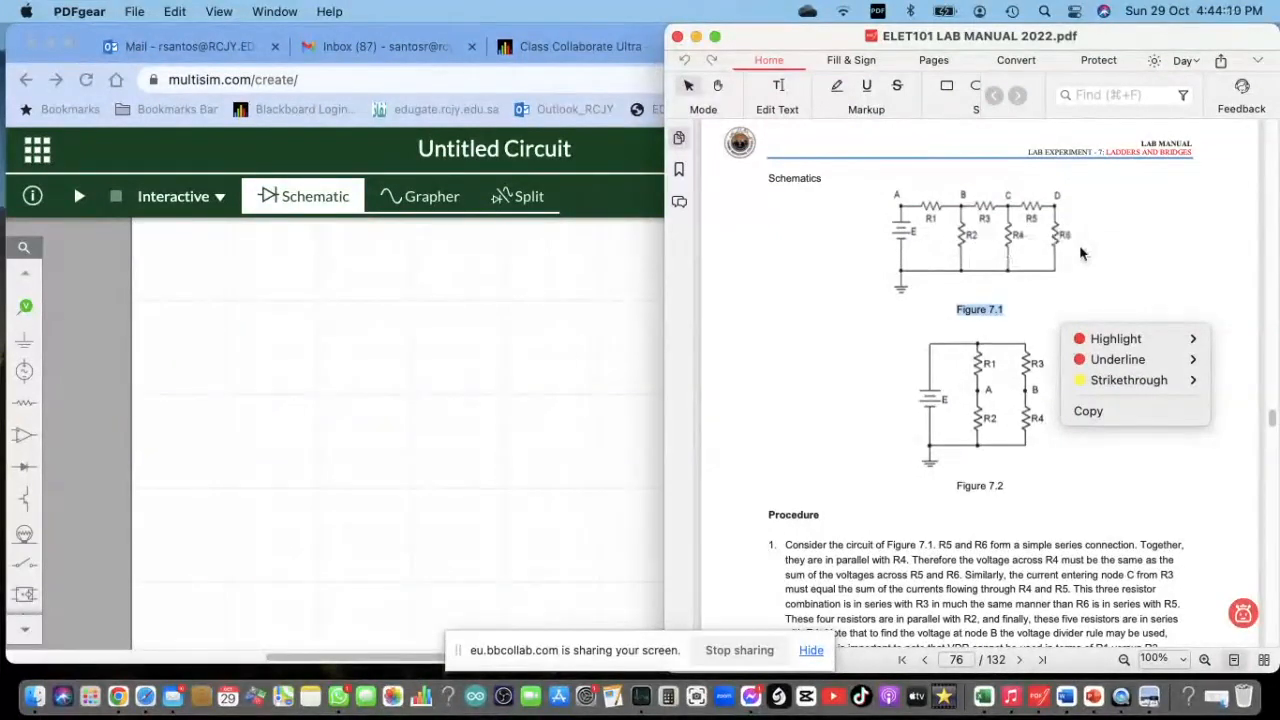
# Select the component values listed in procedure step 2, from R1 = 1 k through E = 20 volts
pyautogui.click(845, 446)
pyautogui.scroll(-2, 926, 447)
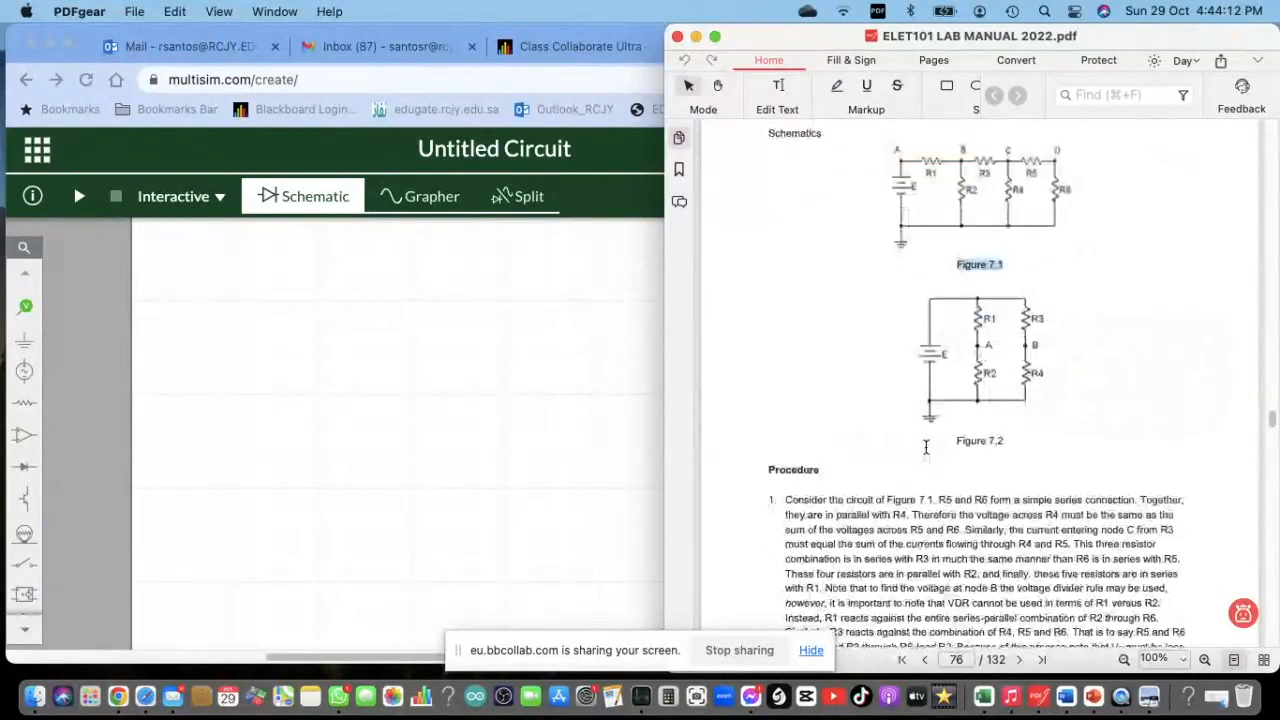
pyautogui.scroll(-5, 926, 447)
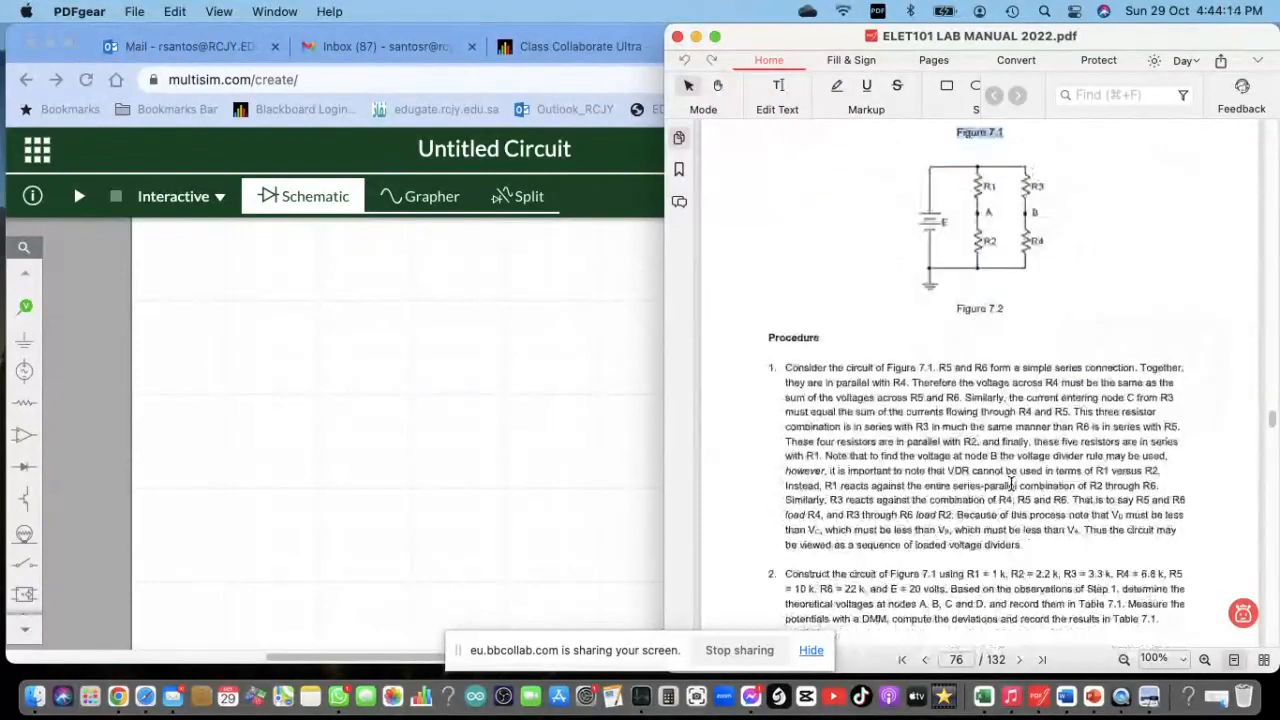
pyautogui.scroll(-2, 1011, 484)
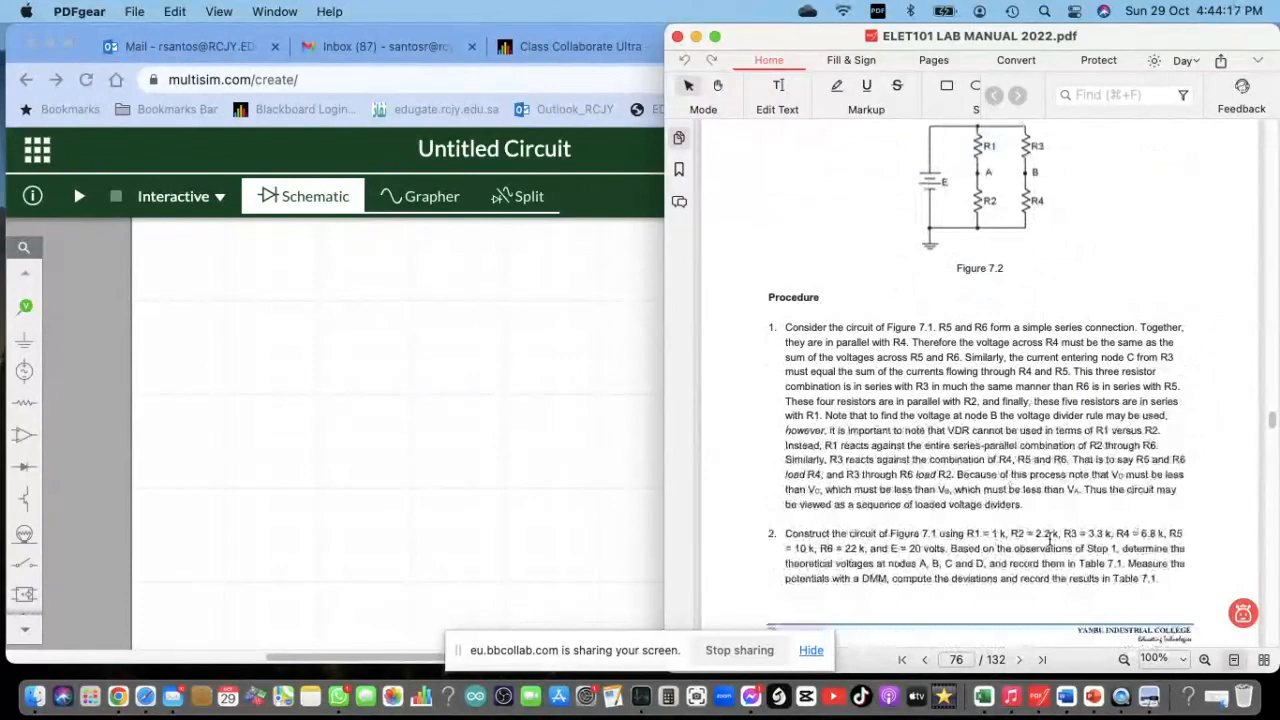
pyautogui.moveTo(966, 535); pyautogui.dragTo(946, 554)
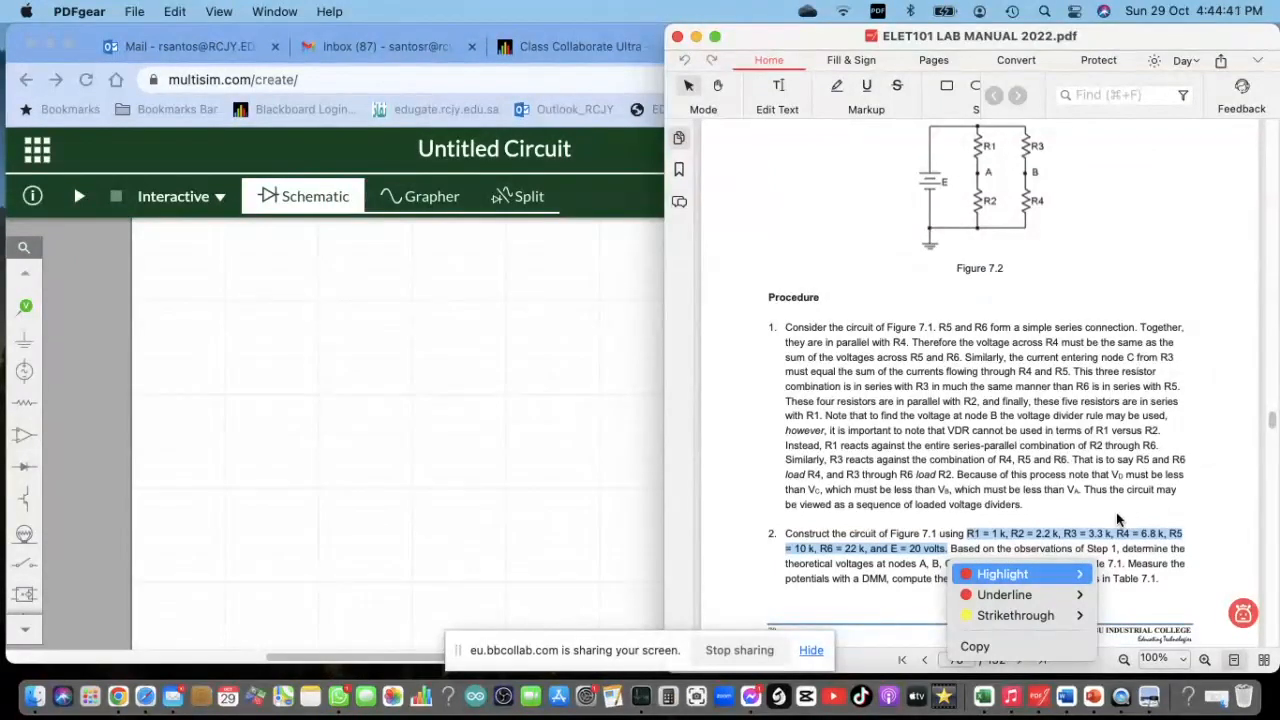
# Arrange the Multisim and lab manual windows so Figure 7.1 stays visible beside the schematic, with the passive components displayed
pyautogui.click(405, 445)
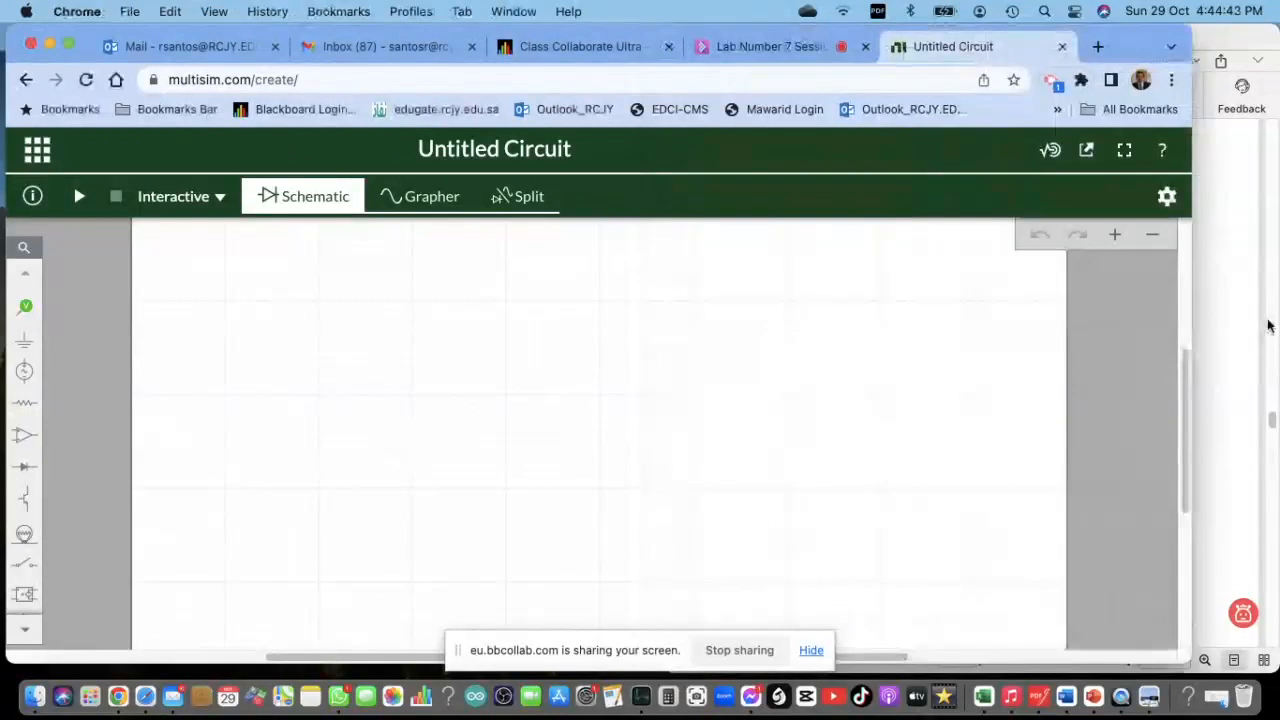
pyautogui.click(1243, 300)
pyautogui.scroll(1, 1159, 552)
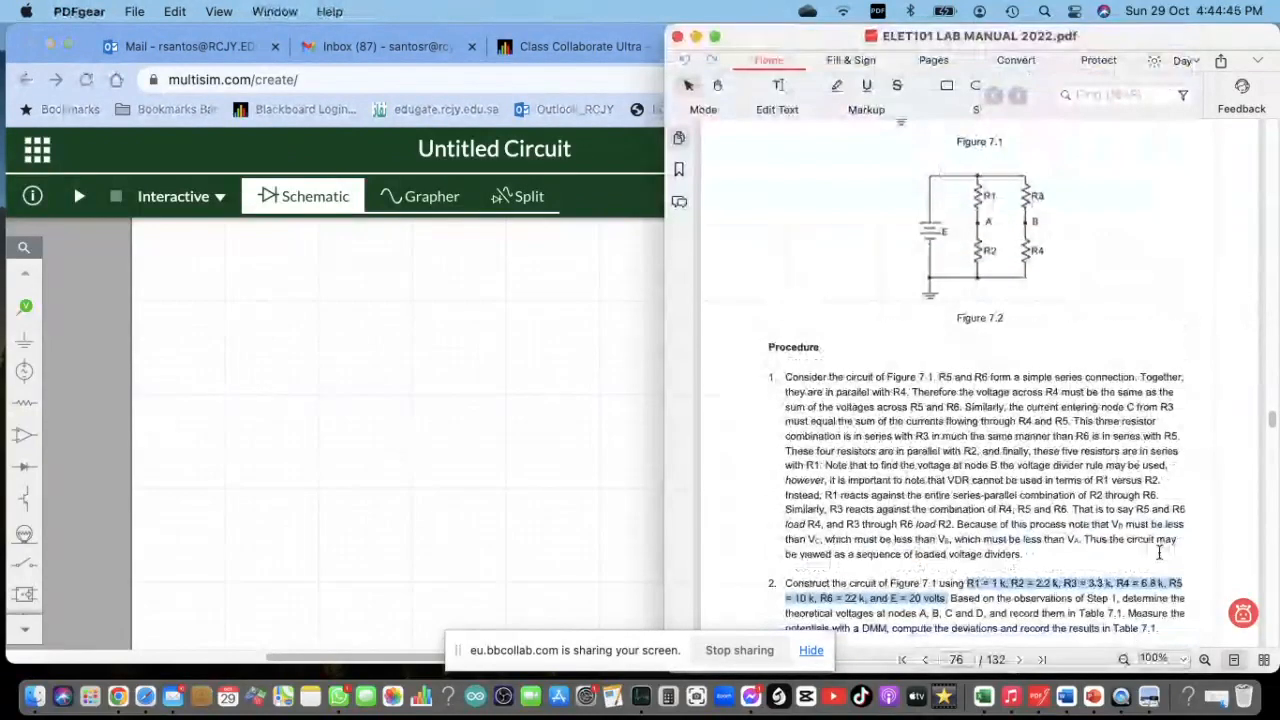
pyautogui.scroll(5, 1159, 552)
pyautogui.click(476, 482)
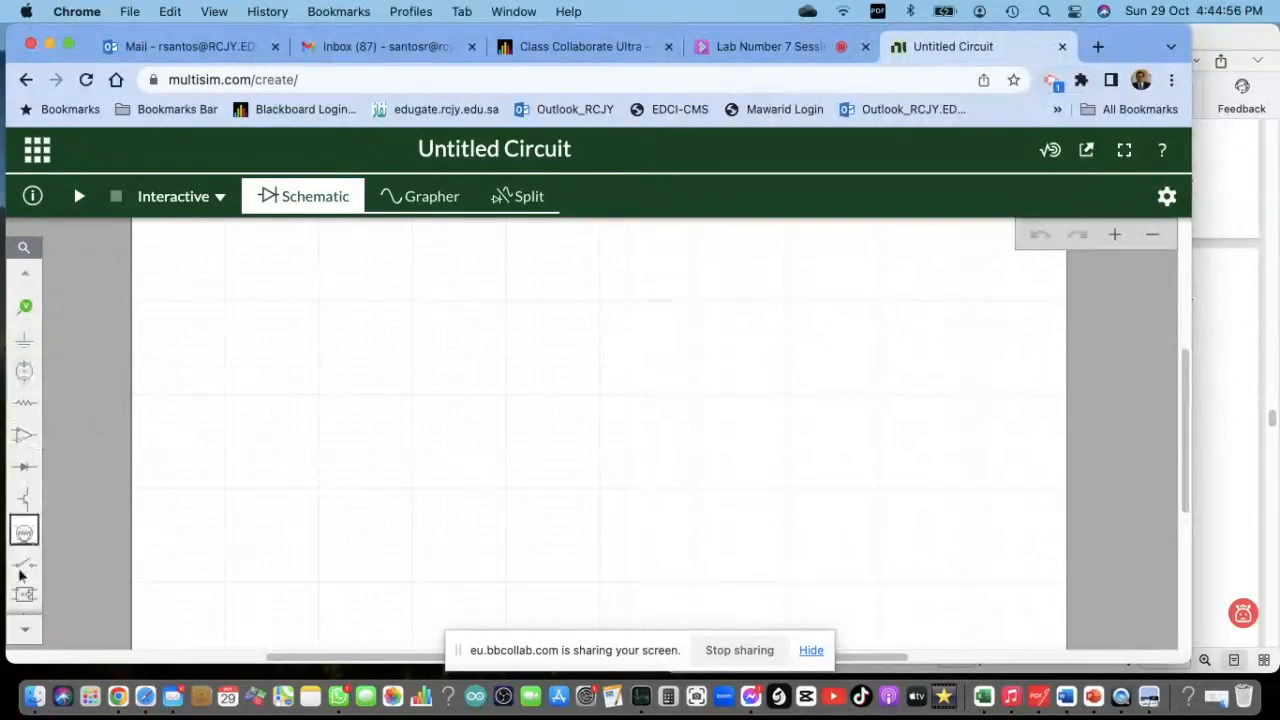
pyautogui.click(24, 403)
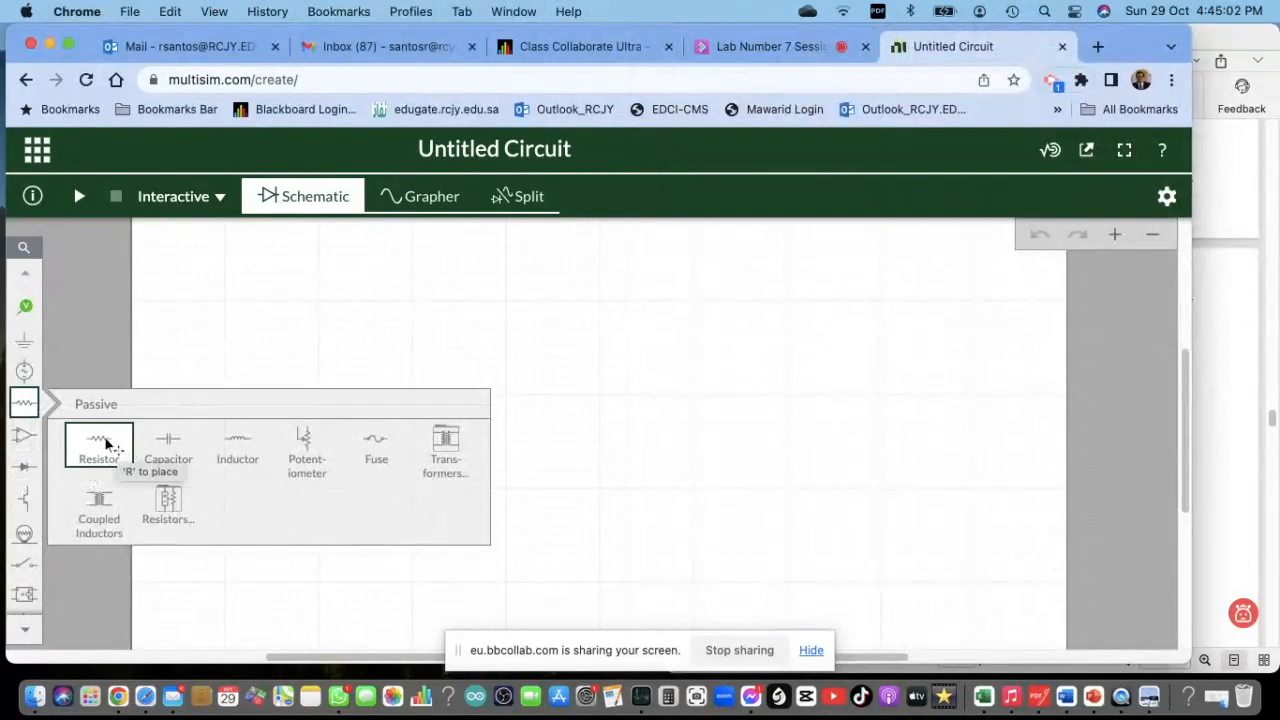
pyautogui.moveTo(1190, 311); pyautogui.dragTo(885, 326)
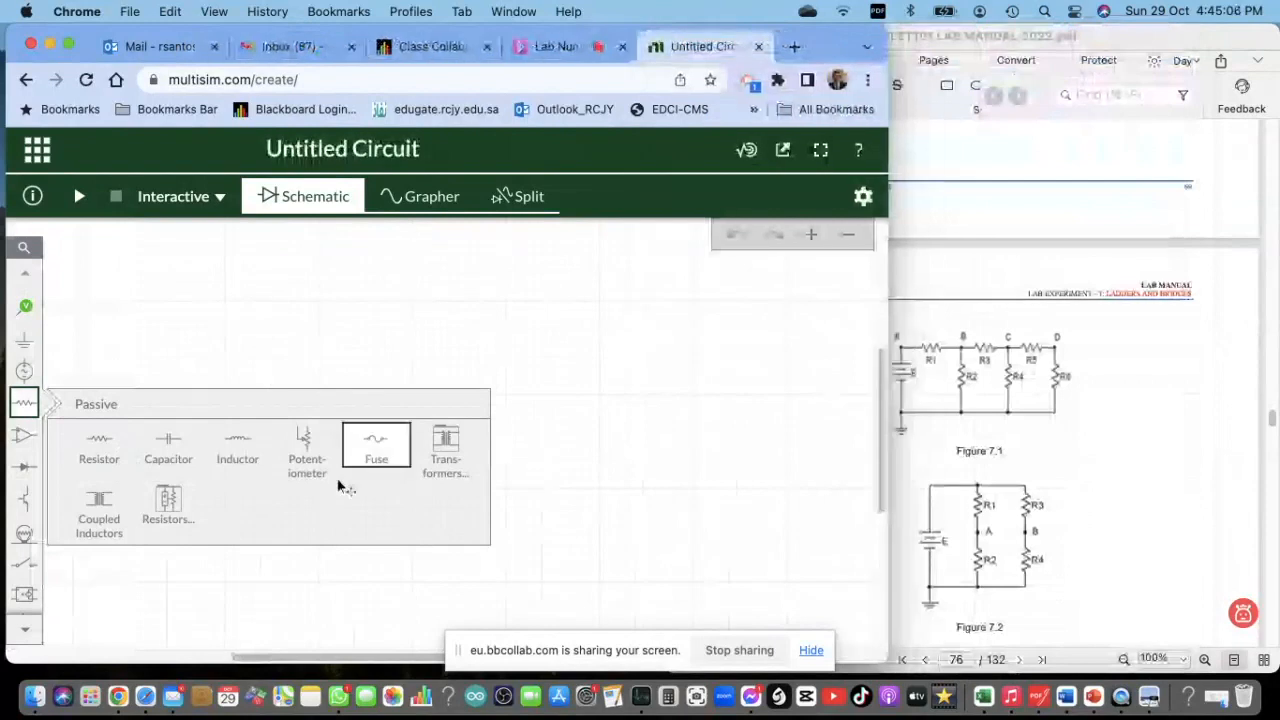
pyautogui.click(1152, 46)
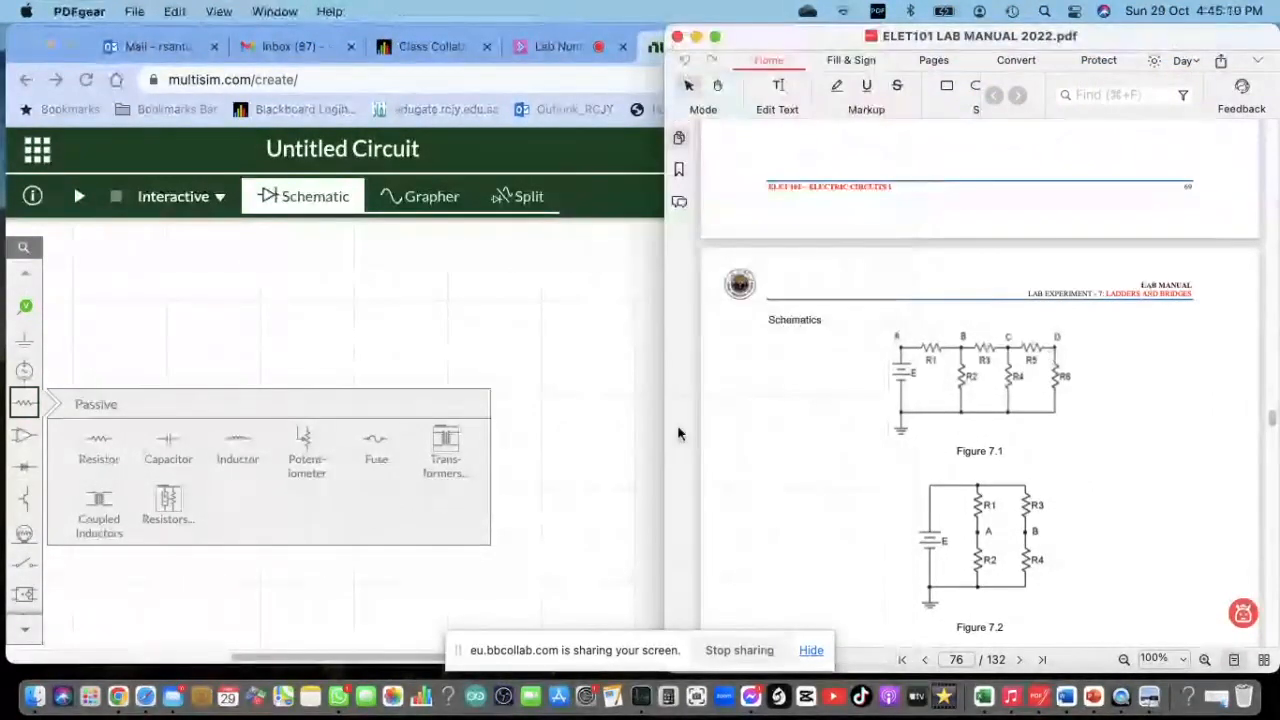
pyautogui.moveTo(660, 430); pyautogui.dragTo(778, 416)
pyautogui.click(745, 418)
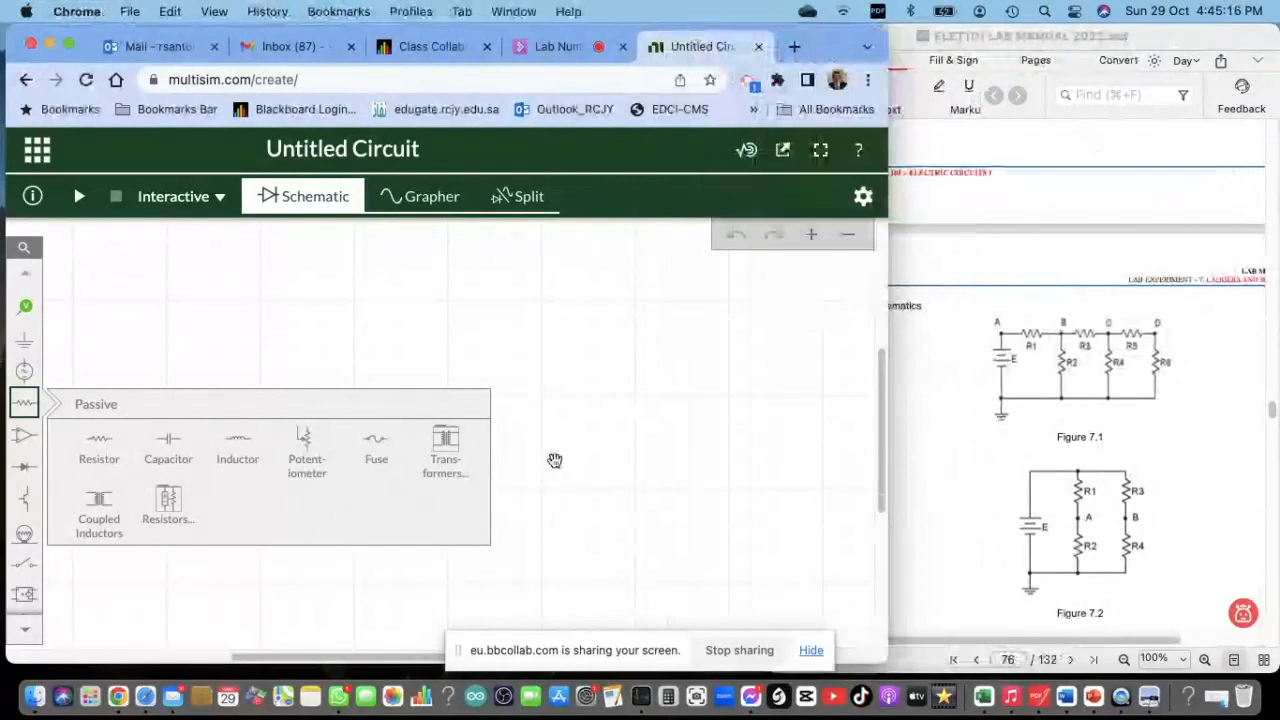
# Place a horizontal resistor for R1 and a copy for R2, moving R1 farther left and rotating R2 vertical
pyautogui.click(99, 449)
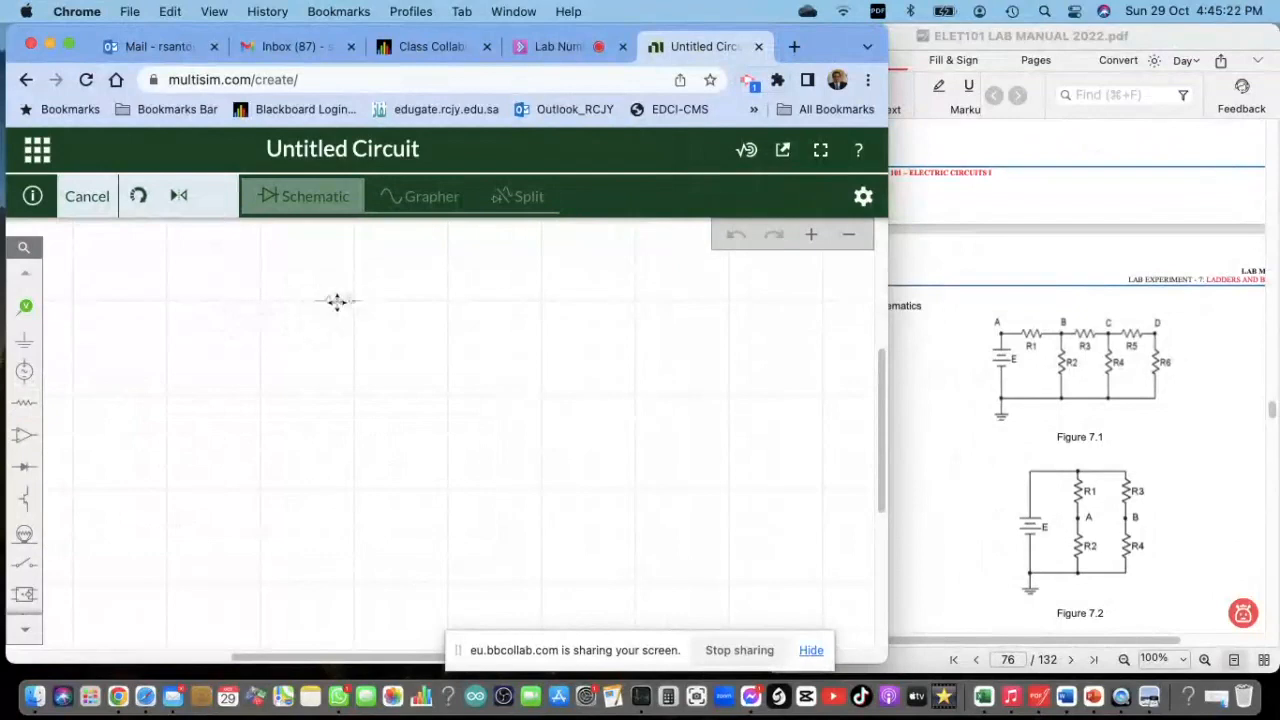
pyautogui.click(334, 302)
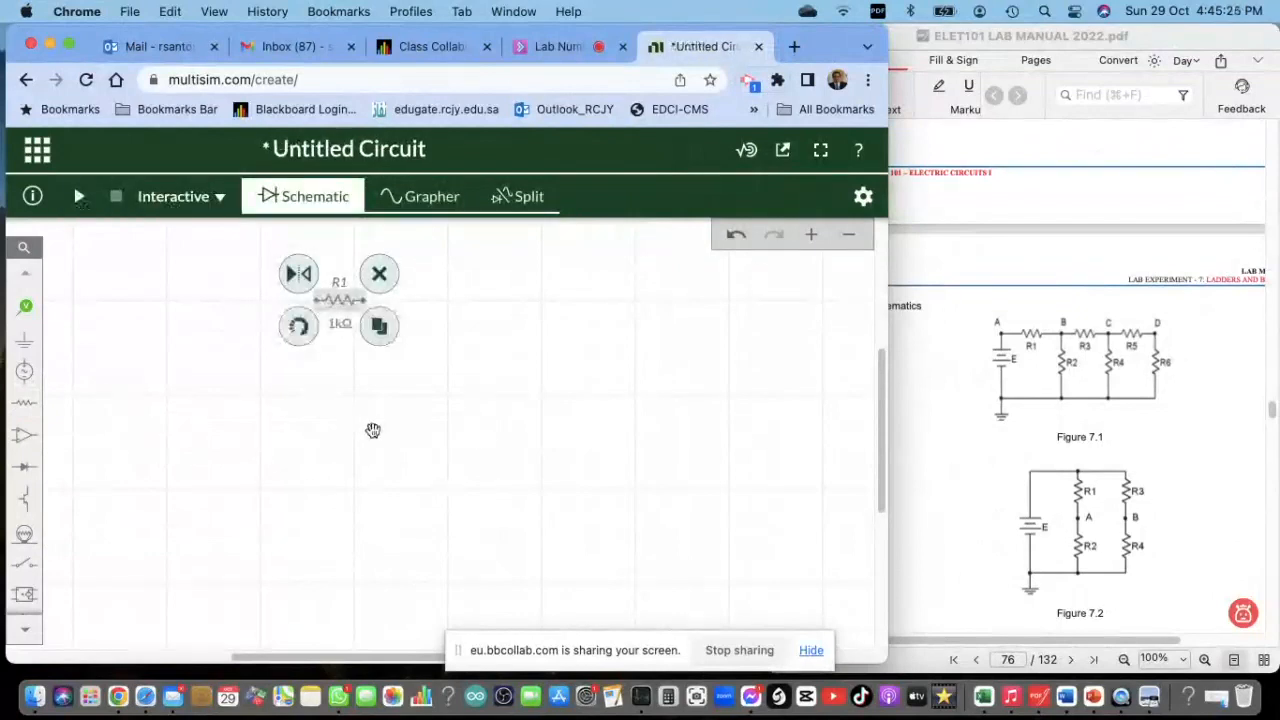
pyautogui.click(379, 325)
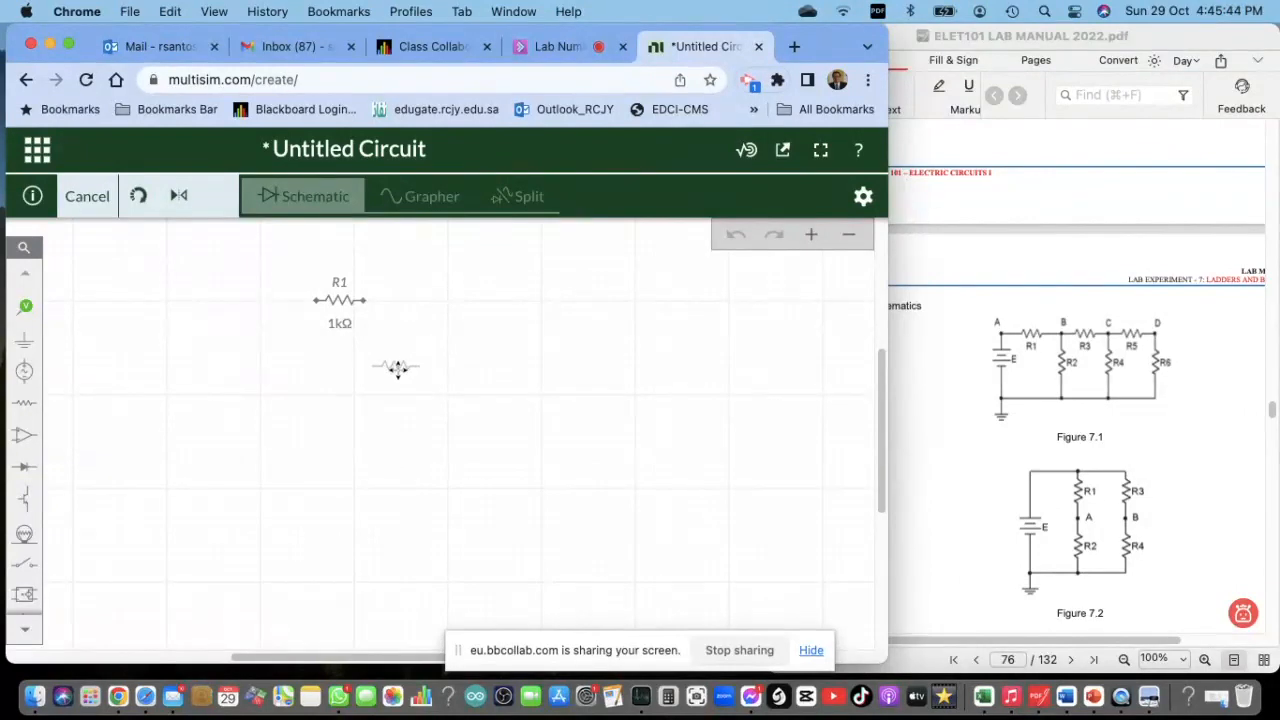
pyautogui.click(357, 365)
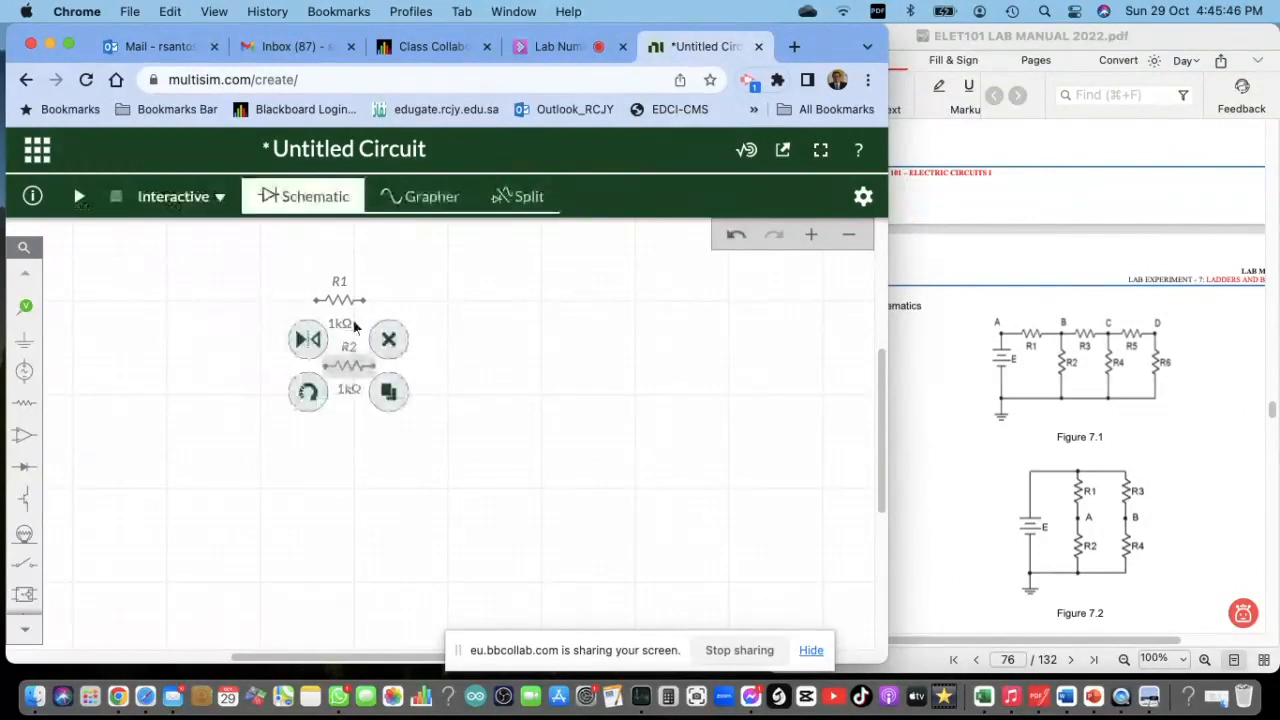
pyautogui.moveTo(338, 297); pyautogui.dragTo(239, 302)
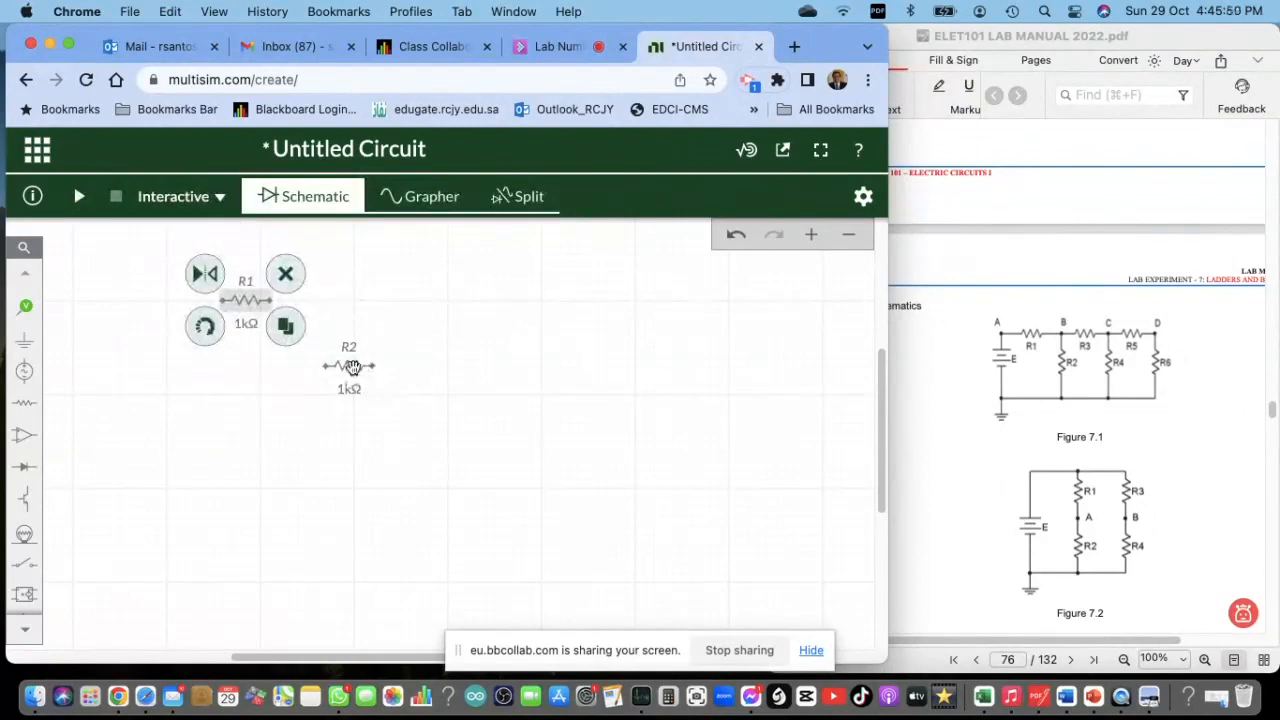
pyautogui.moveTo(352, 367)
pyautogui.mouseDown()
pyautogui.moveTo(340, 366)
pyautogui.moveTo(352, 367)
pyautogui.mouseUp()
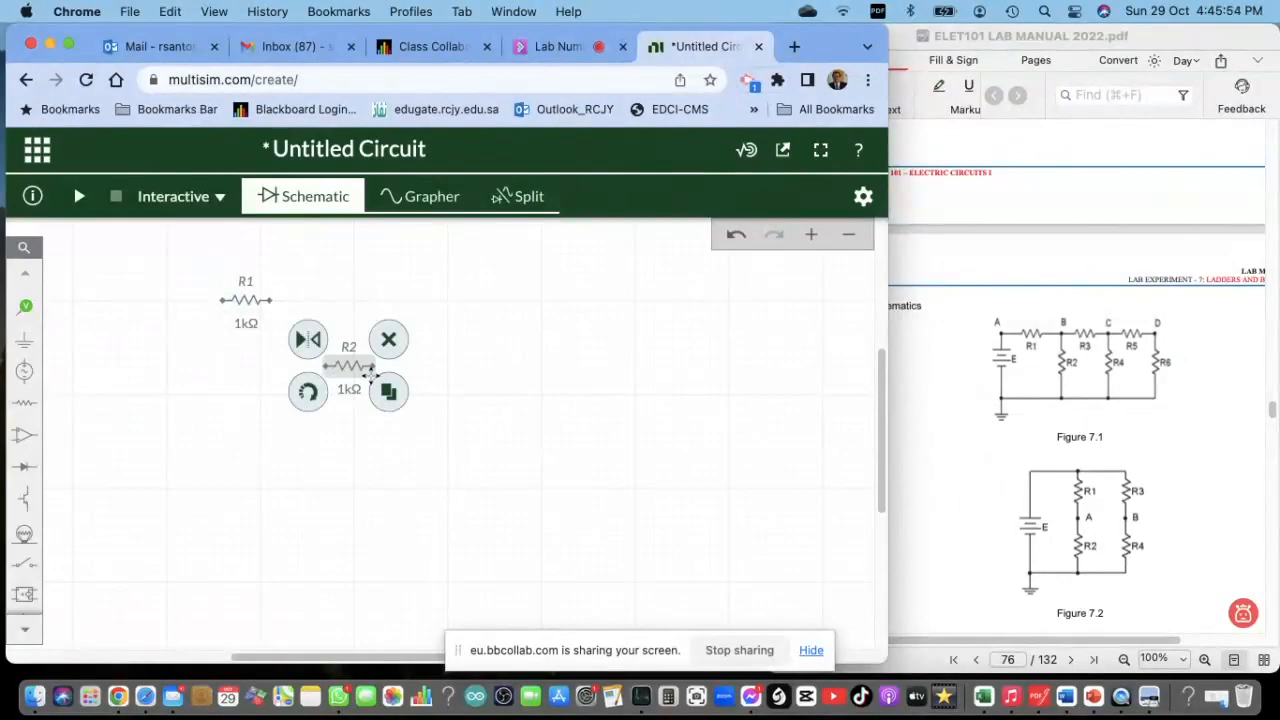
pyautogui.click(326, 401)
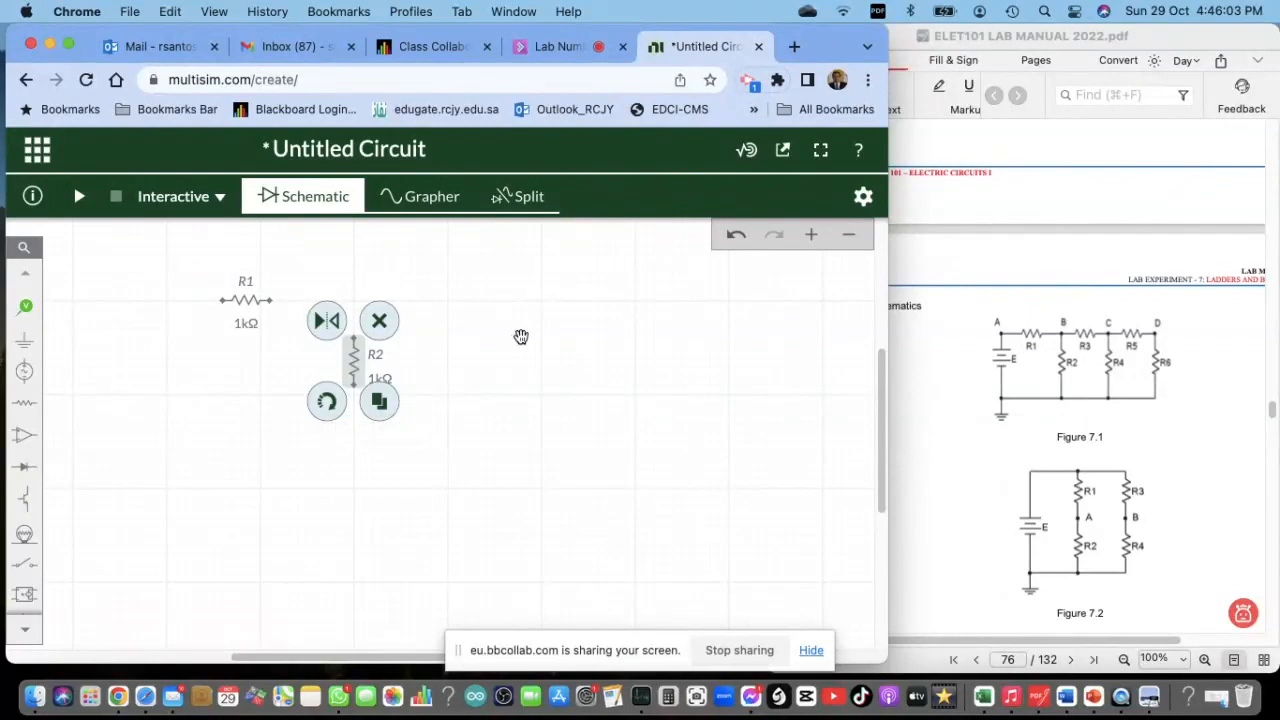
# Duplicate R2 for R3, rotate the copy to horizontal and align it in the same row as R1
pyautogui.click(380, 403)
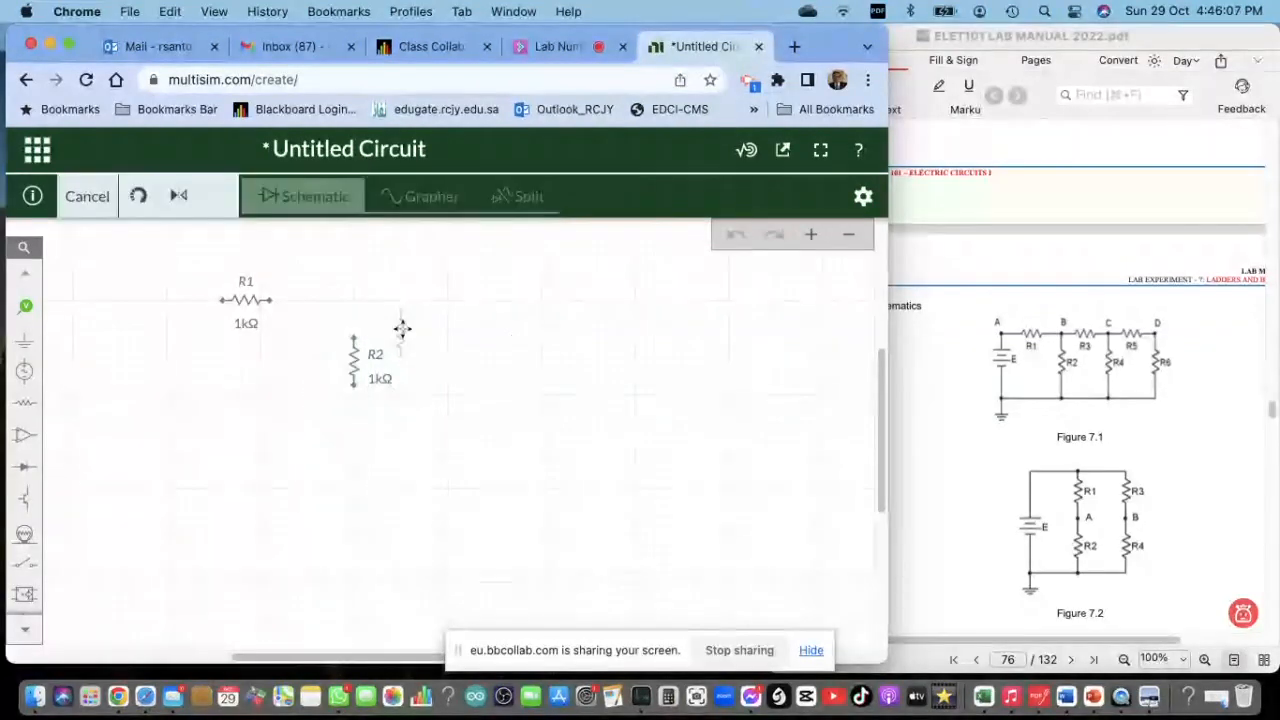
pyautogui.click(444, 296)
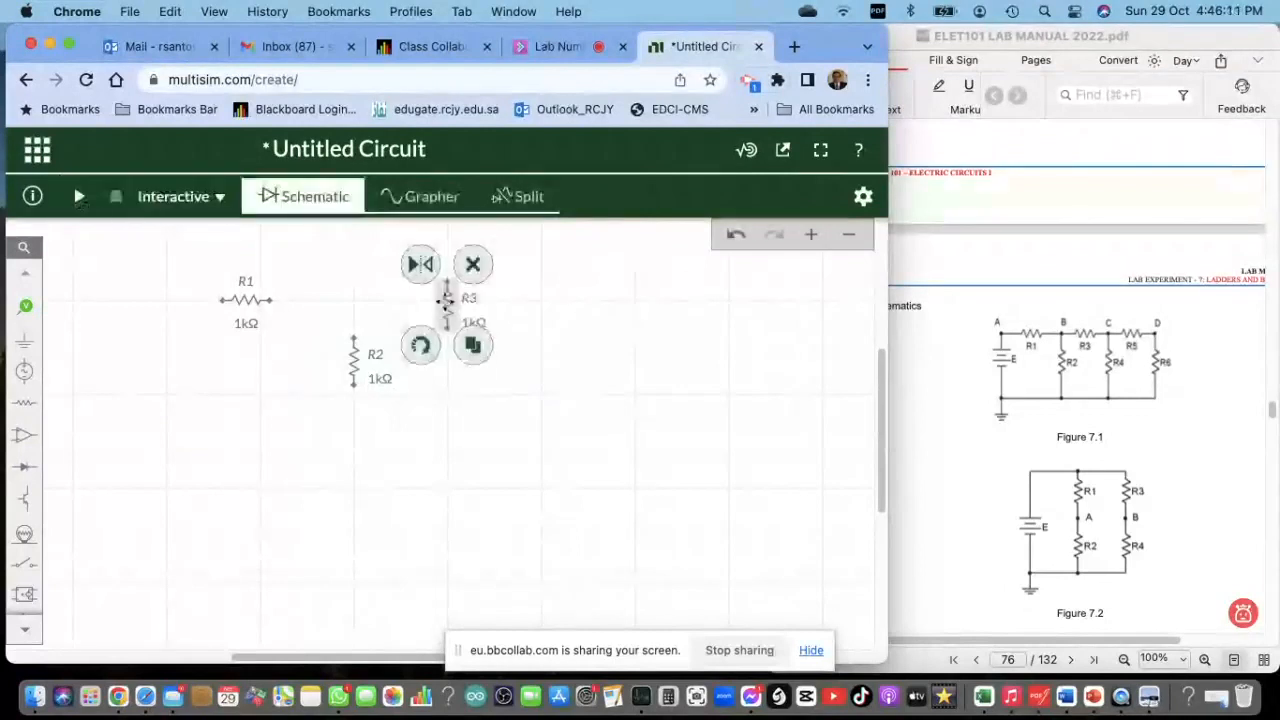
pyautogui.click(424, 350)
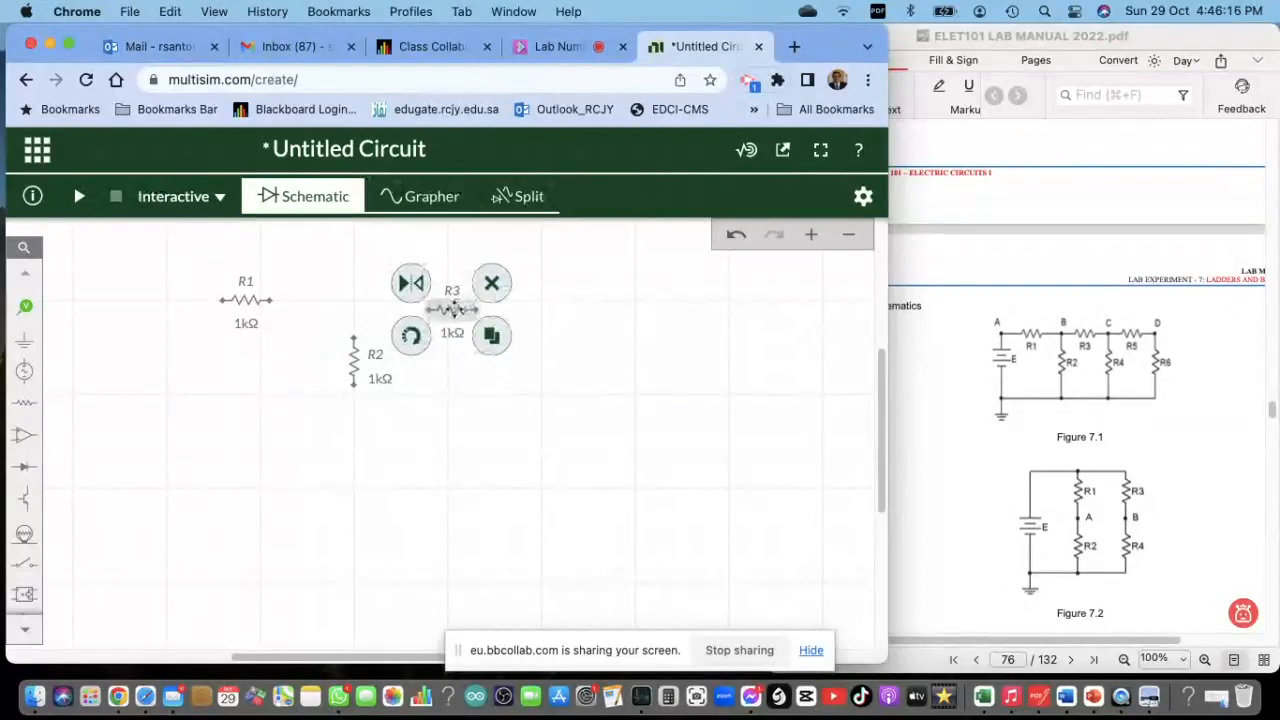
pyautogui.click(453, 304)
pyautogui.moveTo(446, 309); pyautogui.dragTo(445, 295)
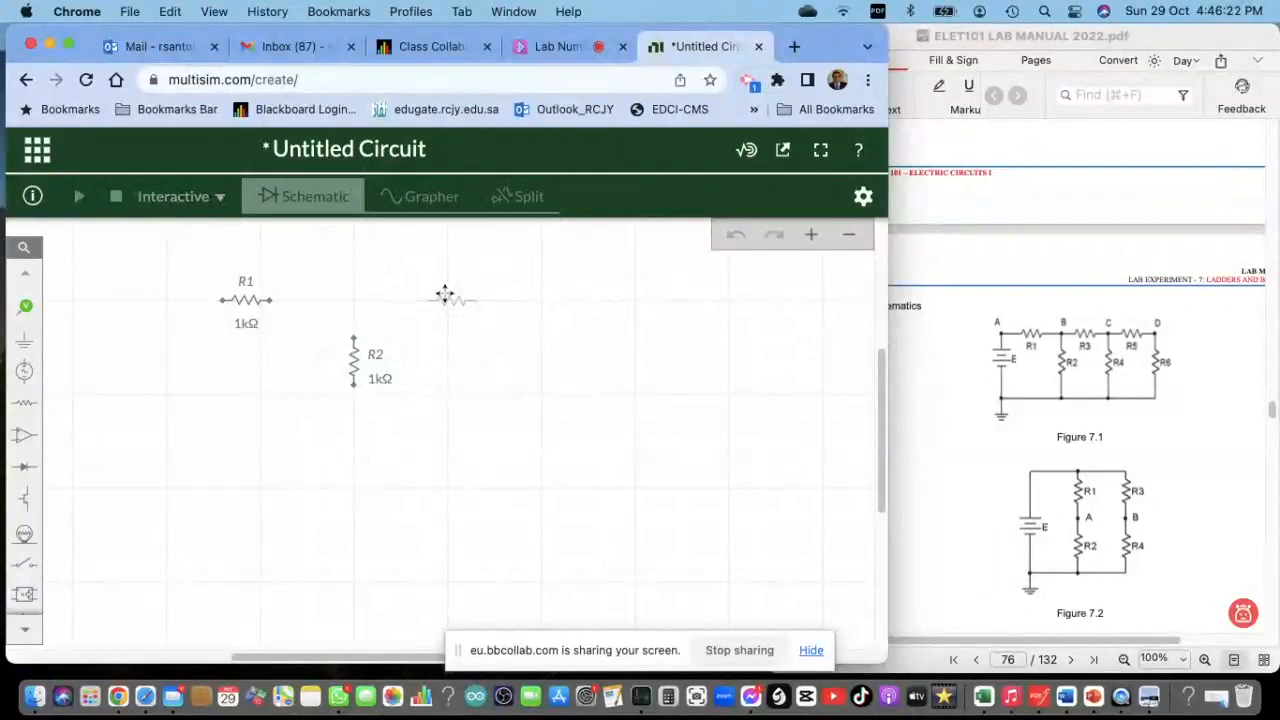
pyautogui.moveTo(443, 296); pyautogui.dragTo(445, 297)
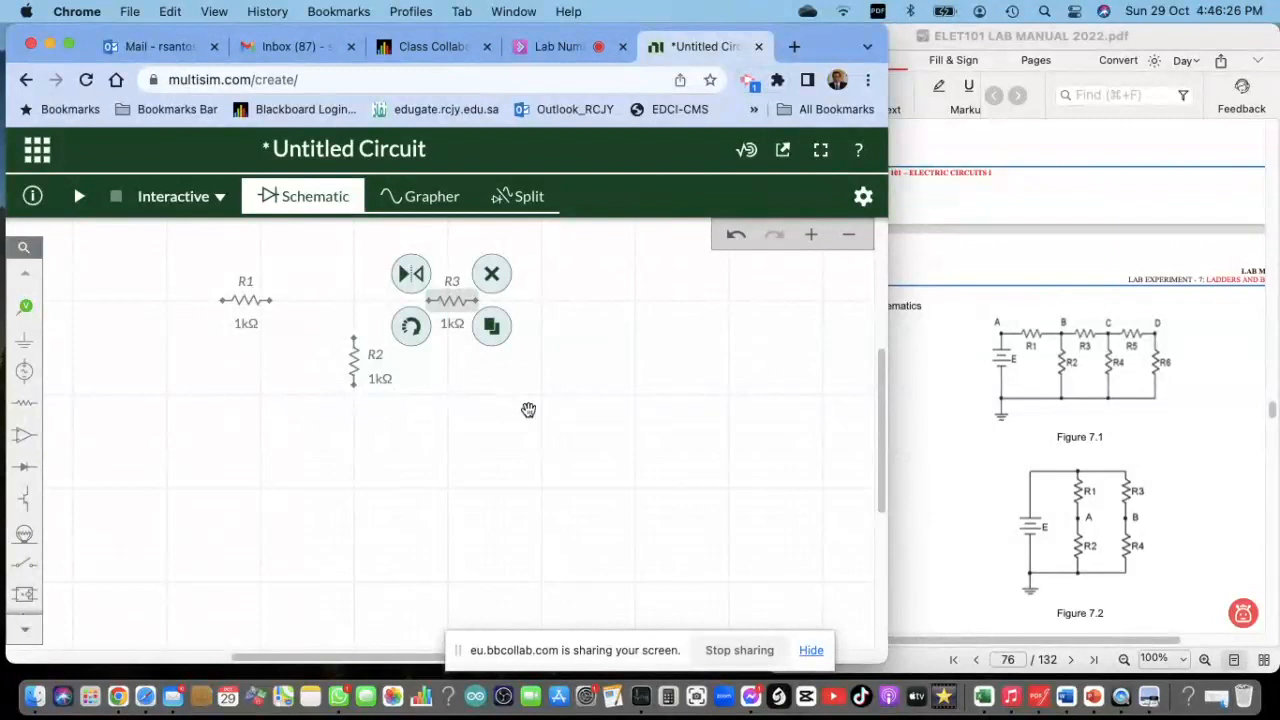
# Duplicate R3 for R4, rotate the copy to vertical and position it to the right of R3, level with R2
pyautogui.click(492, 327)
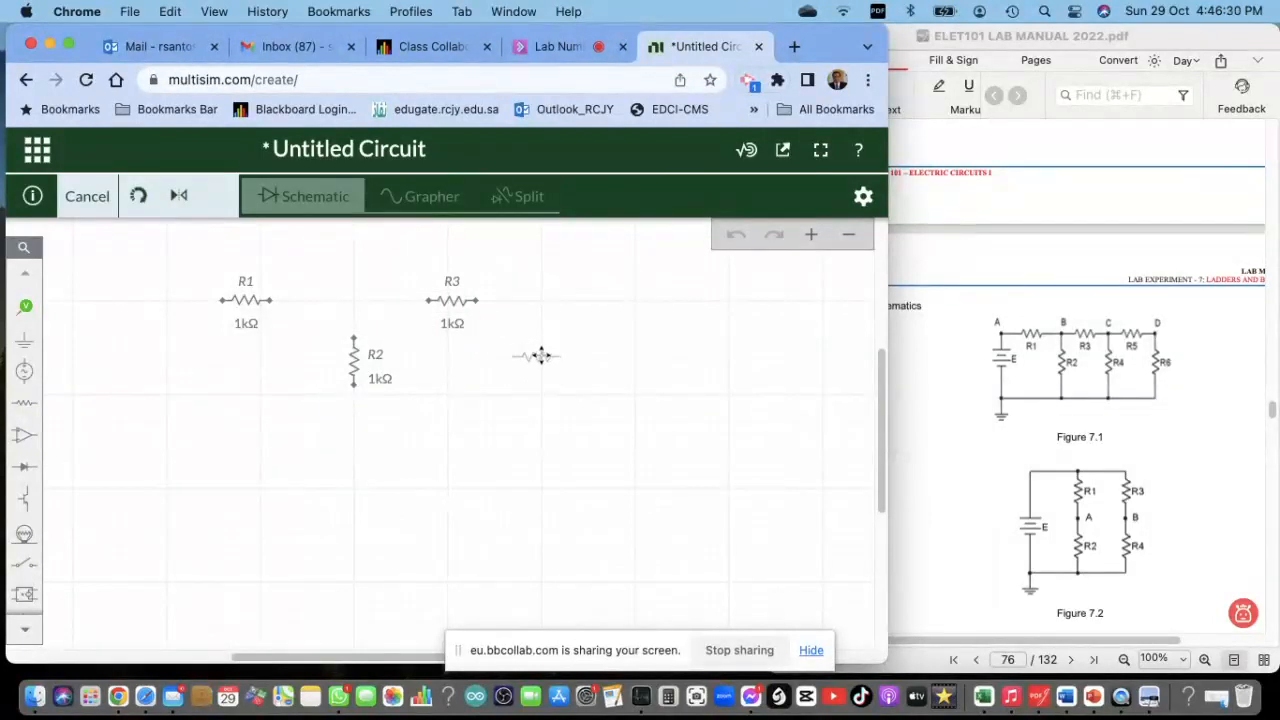
pyautogui.click(543, 355)
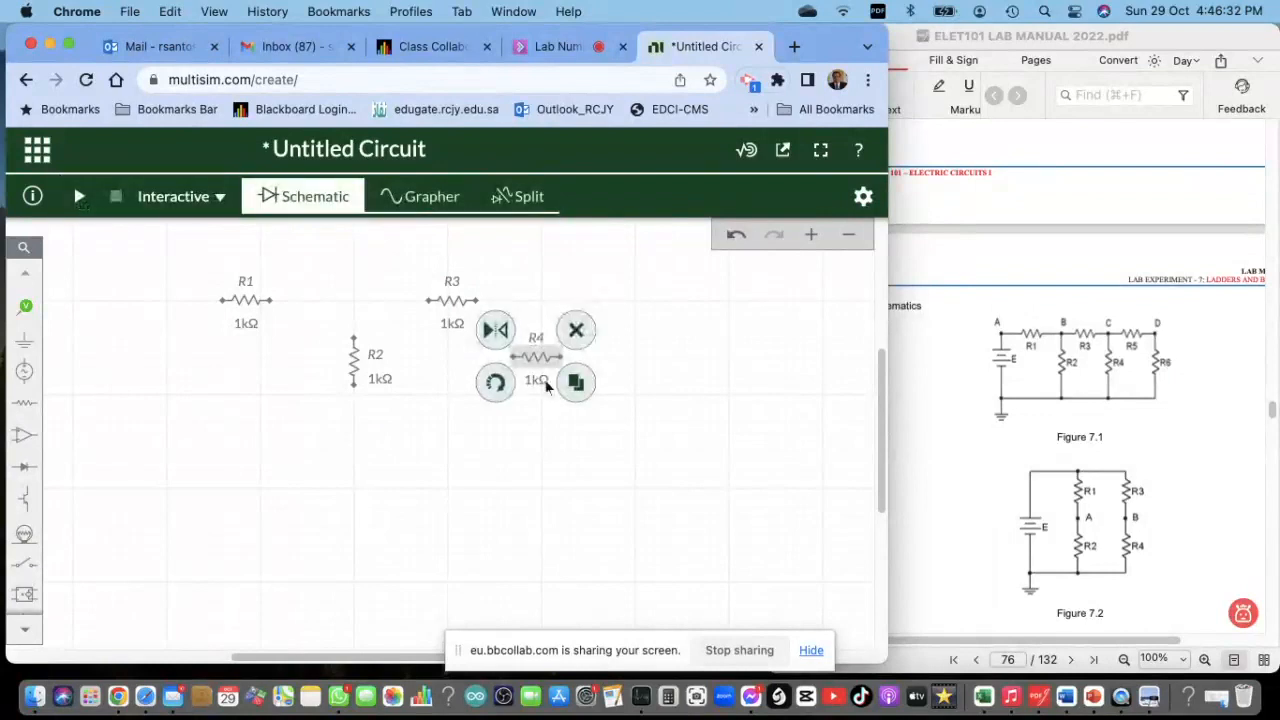
pyautogui.click(495, 392)
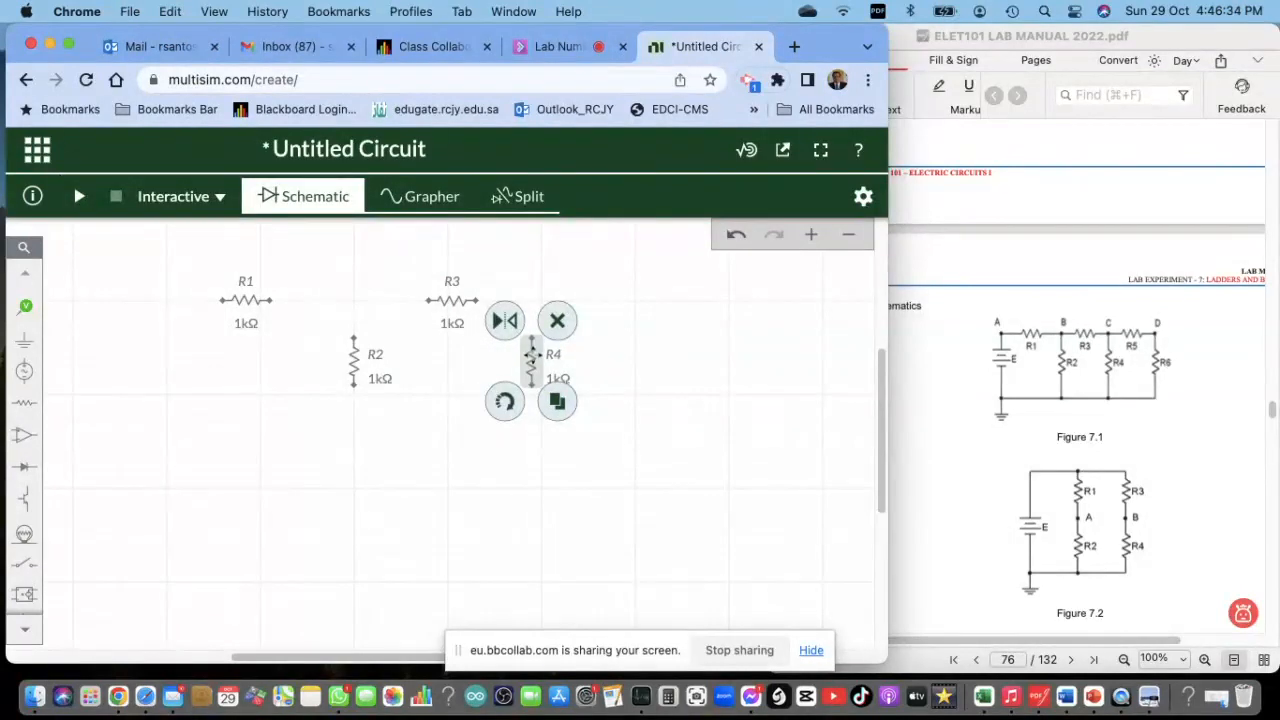
pyautogui.moveTo(537, 352); pyautogui.dragTo(546, 357)
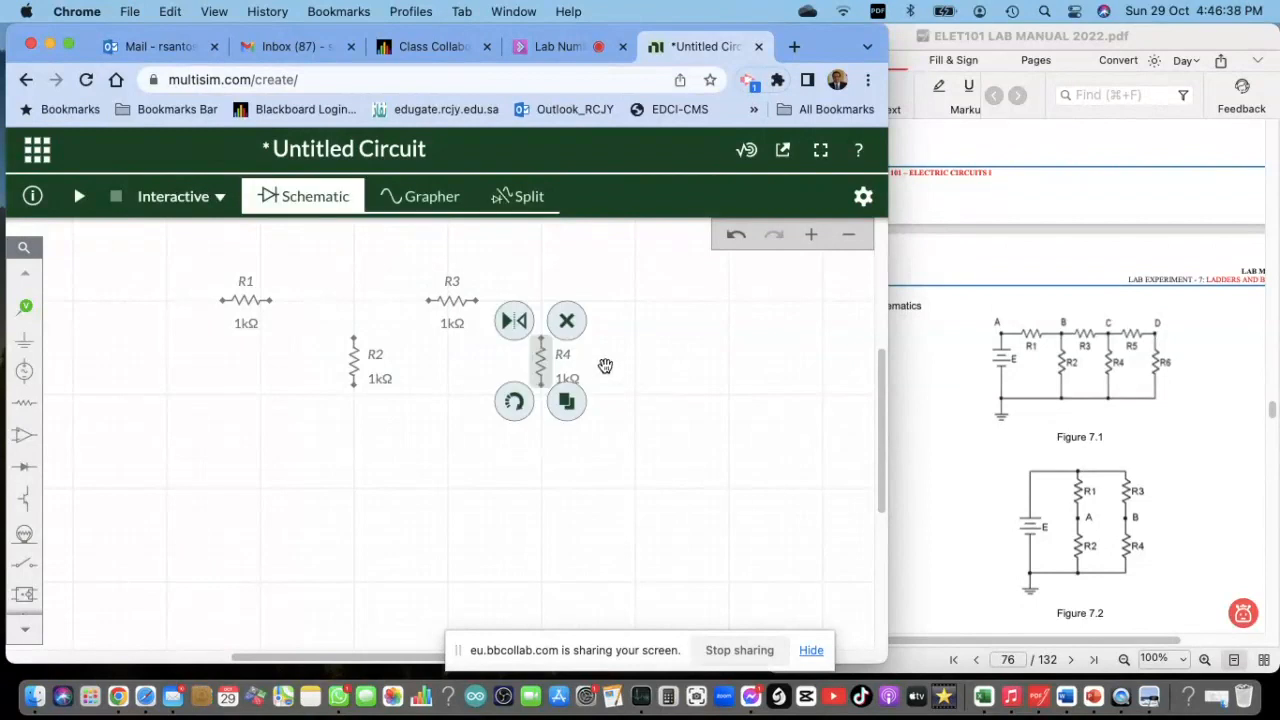
# Duplicate R4 for R5, placing the copy to the right of R3 and rotating it horizontal in the same row
pyautogui.click(566, 401)
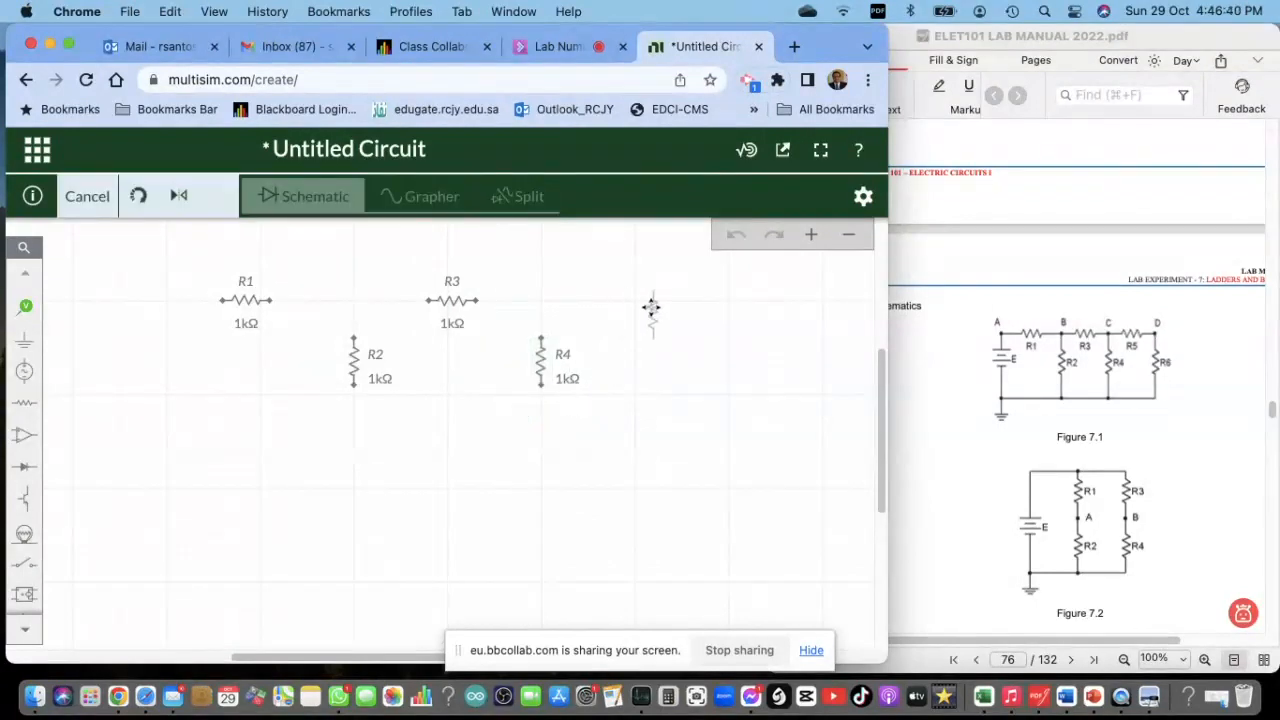
pyautogui.click(633, 300)
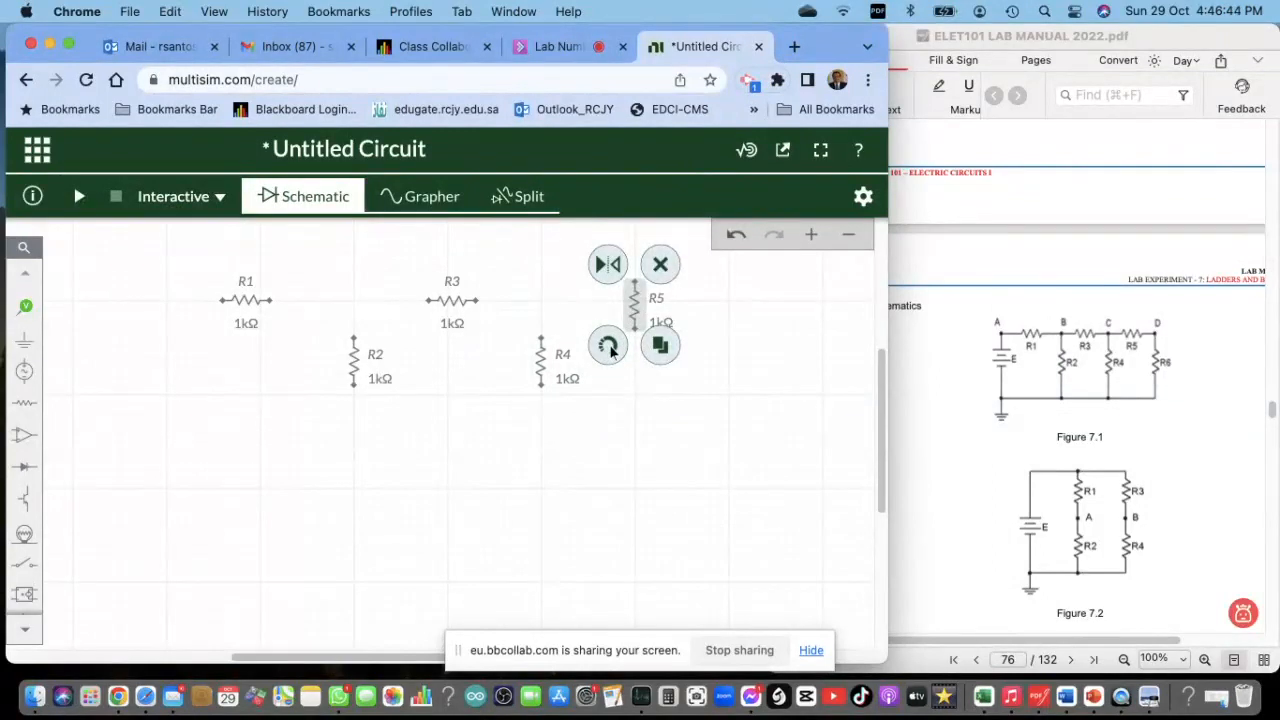
pyautogui.click(607, 347)
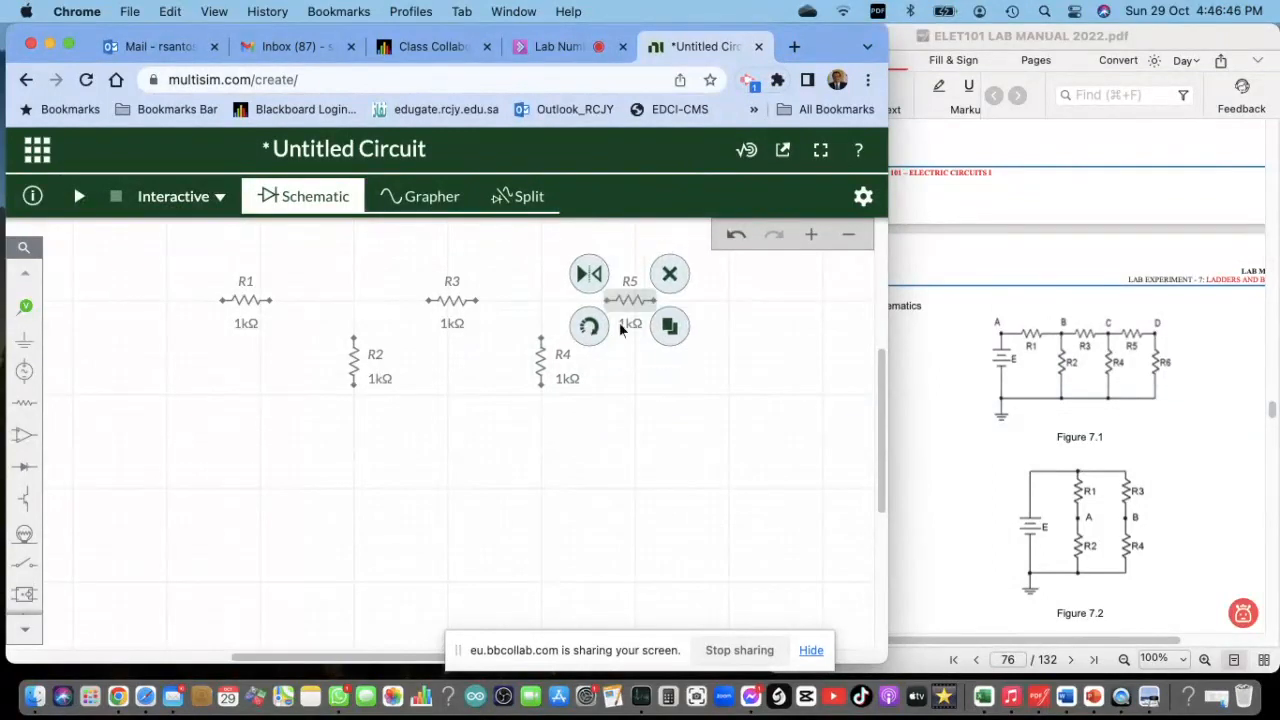
# Duplicate R5 for R6, placing the copy to the lower right of R5 and rotating it vertical
pyautogui.click(670, 328)
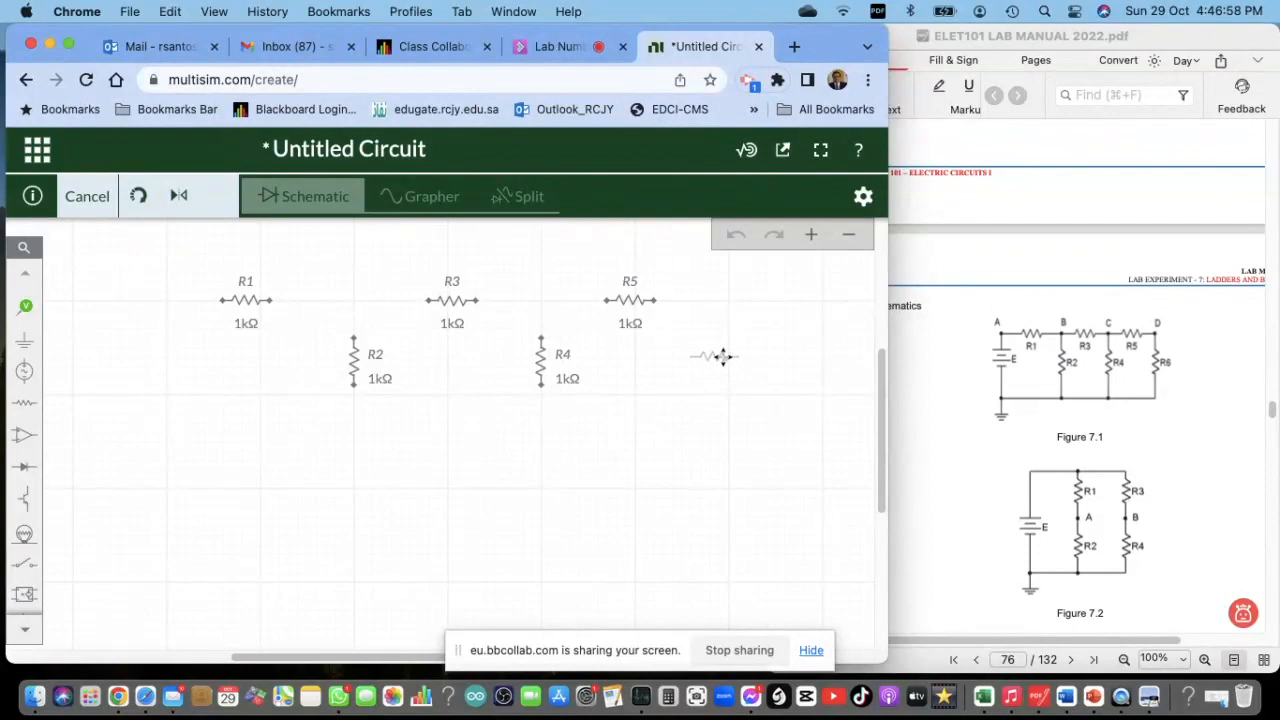
pyautogui.click(723, 357)
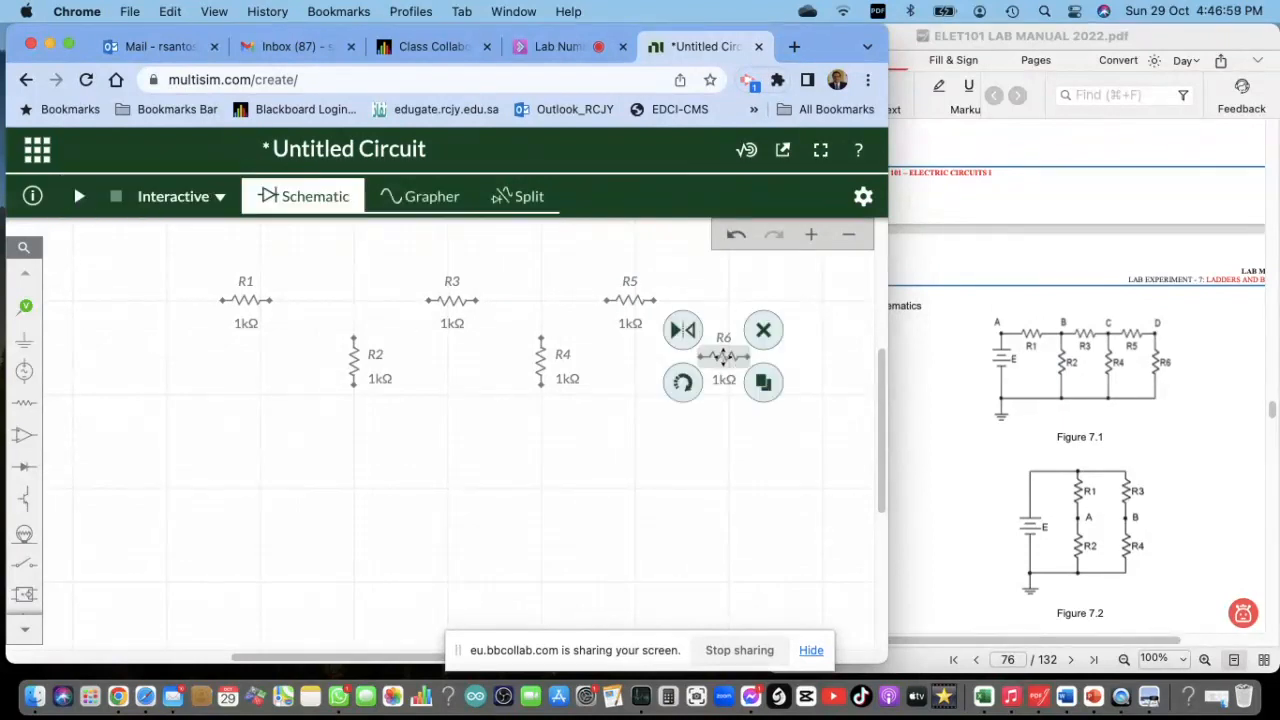
pyautogui.click(683, 383)
pyautogui.click(677, 445)
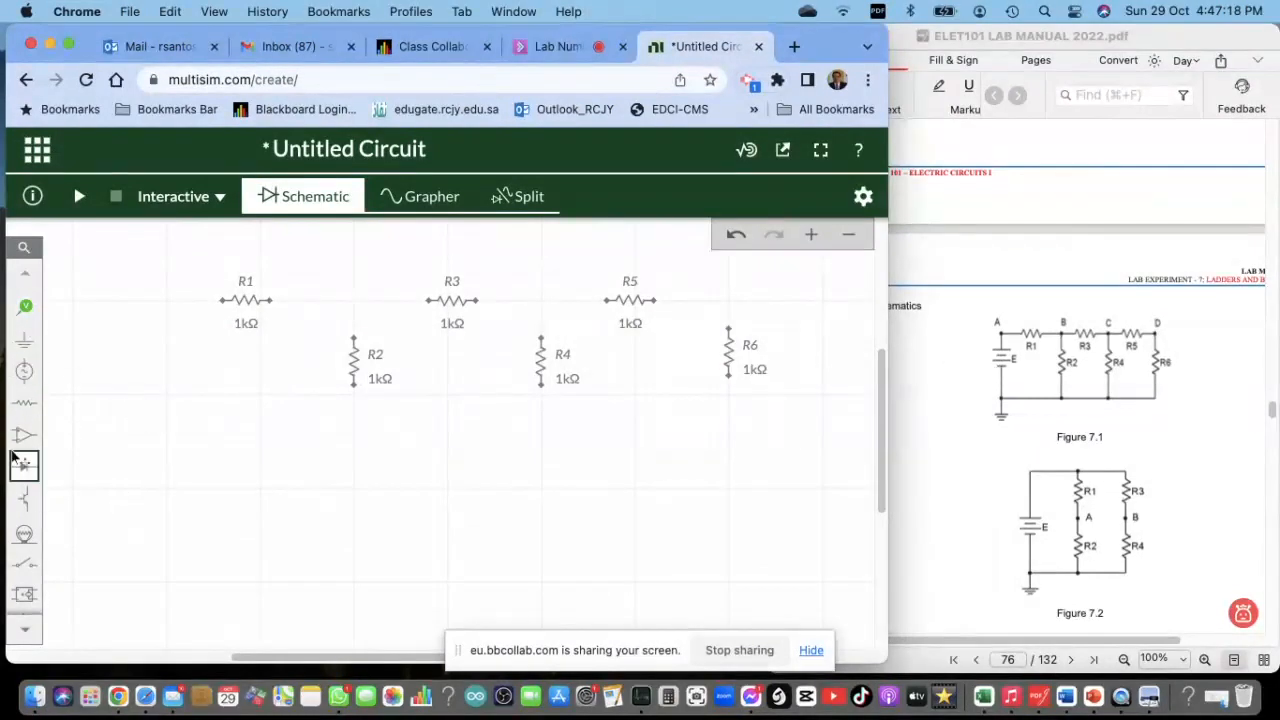
# Place a DC voltage source to the lower left of R1 as the circuit's supply
pyautogui.click(24, 374)
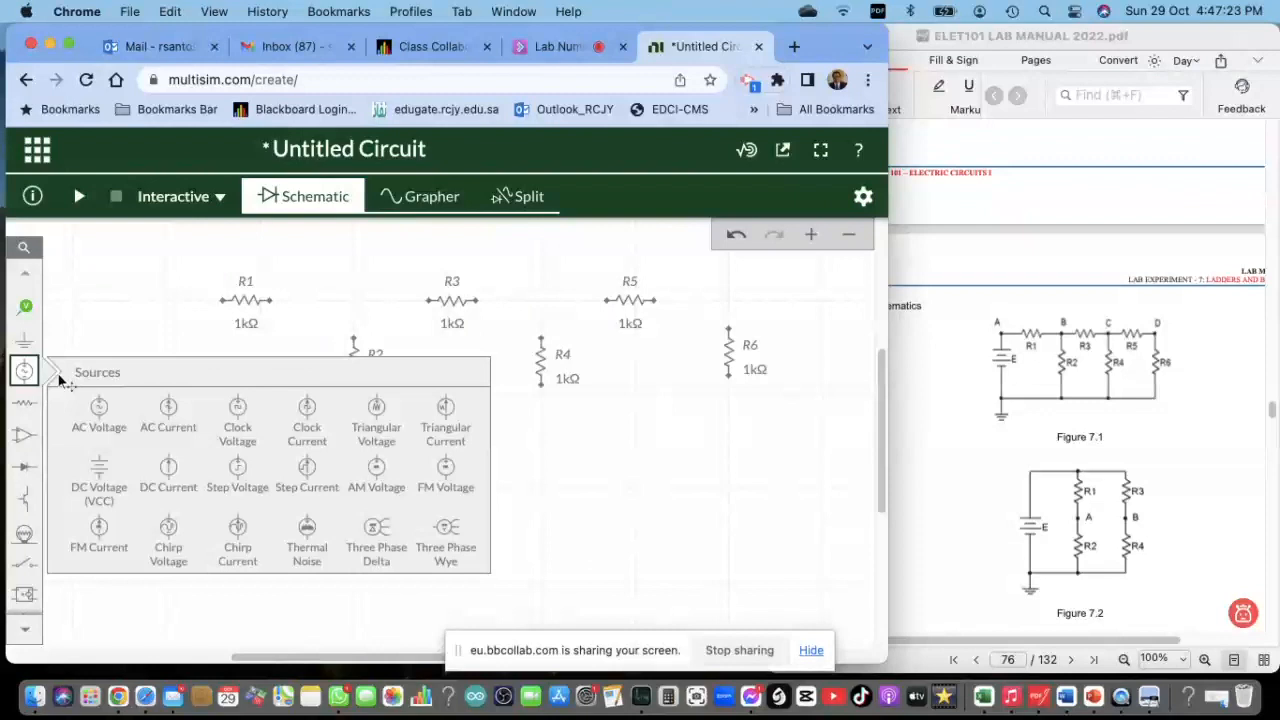
pyautogui.click(100, 477)
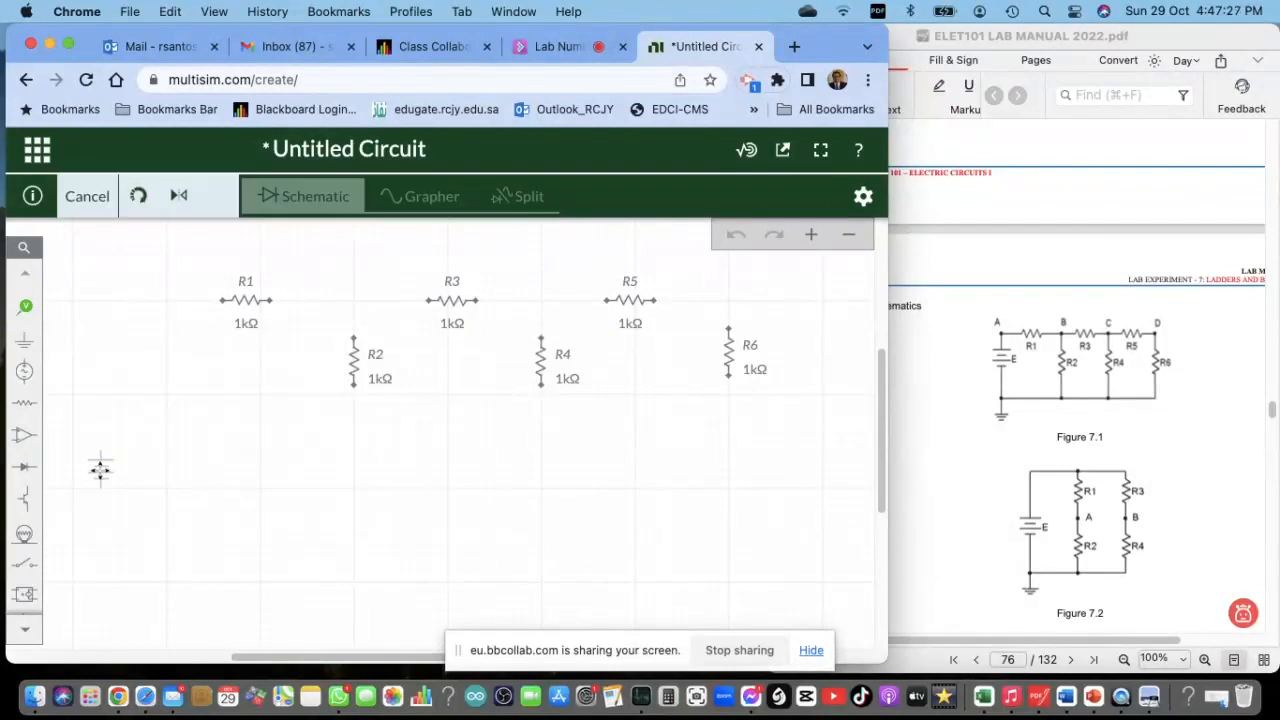
pyautogui.click(166, 366)
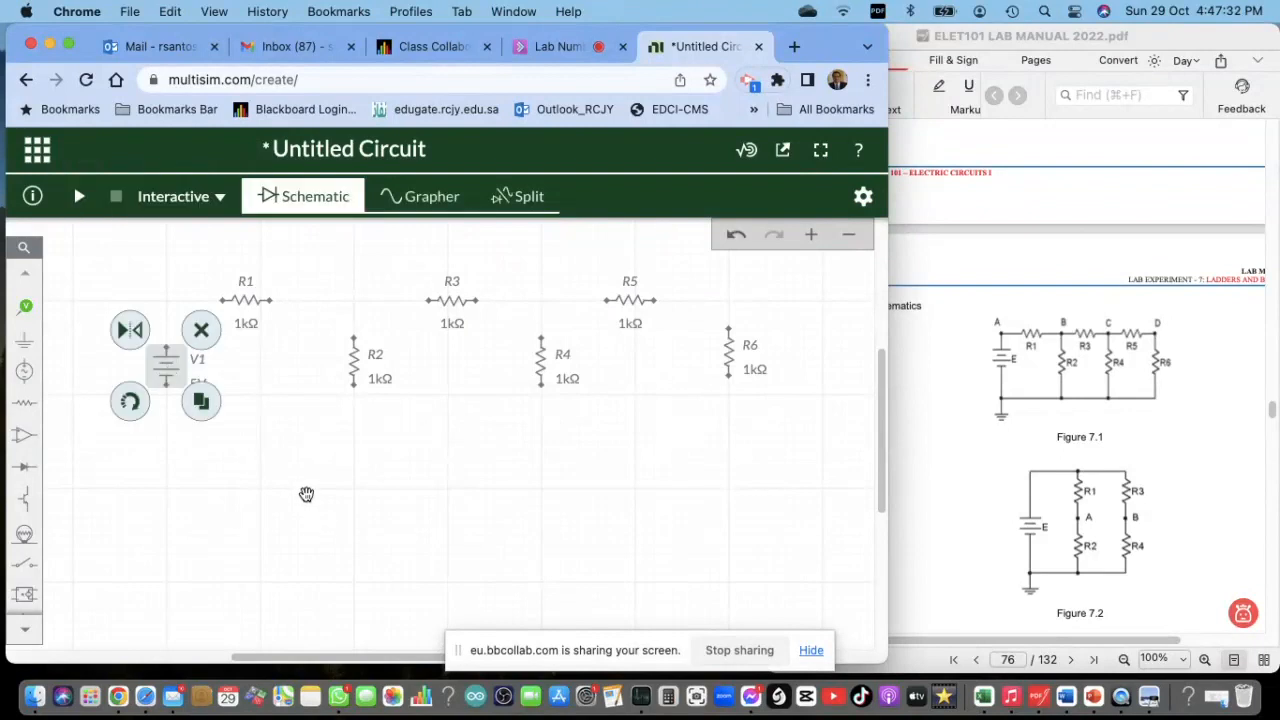
pyautogui.click(307, 494)
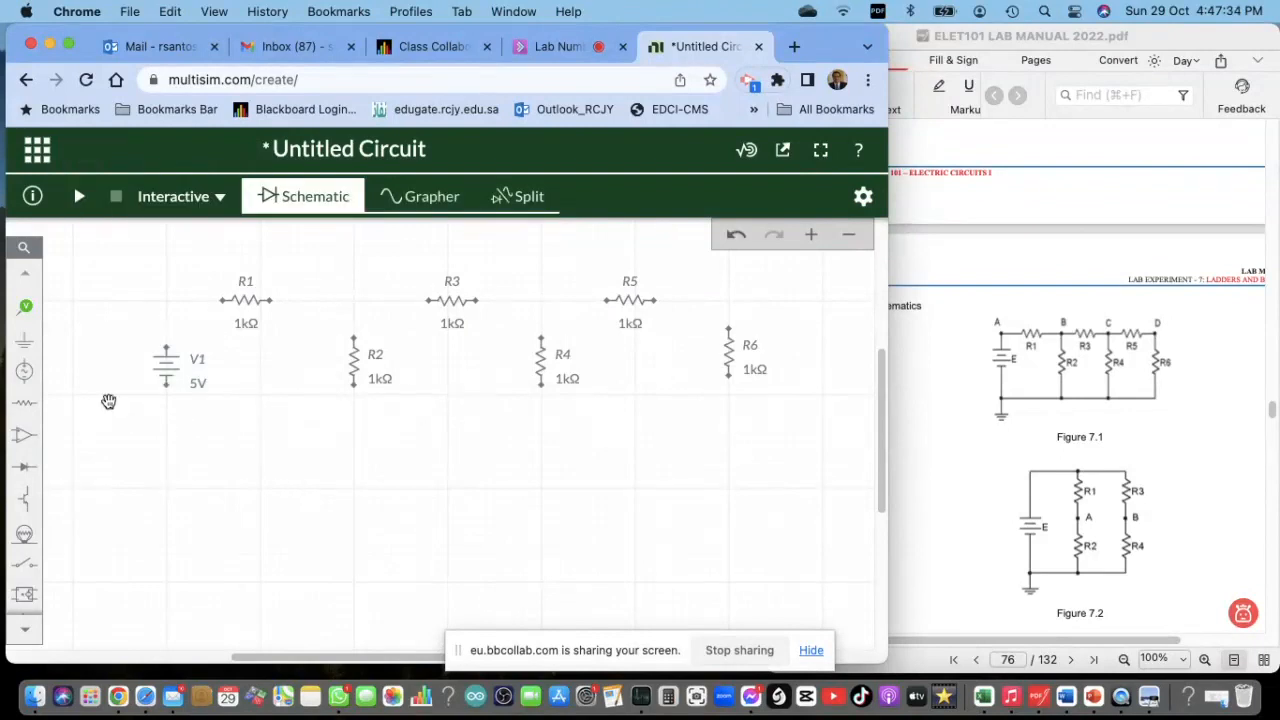
# Place a ground symbol directly below the DC voltage source V1
pyautogui.click(26, 342)
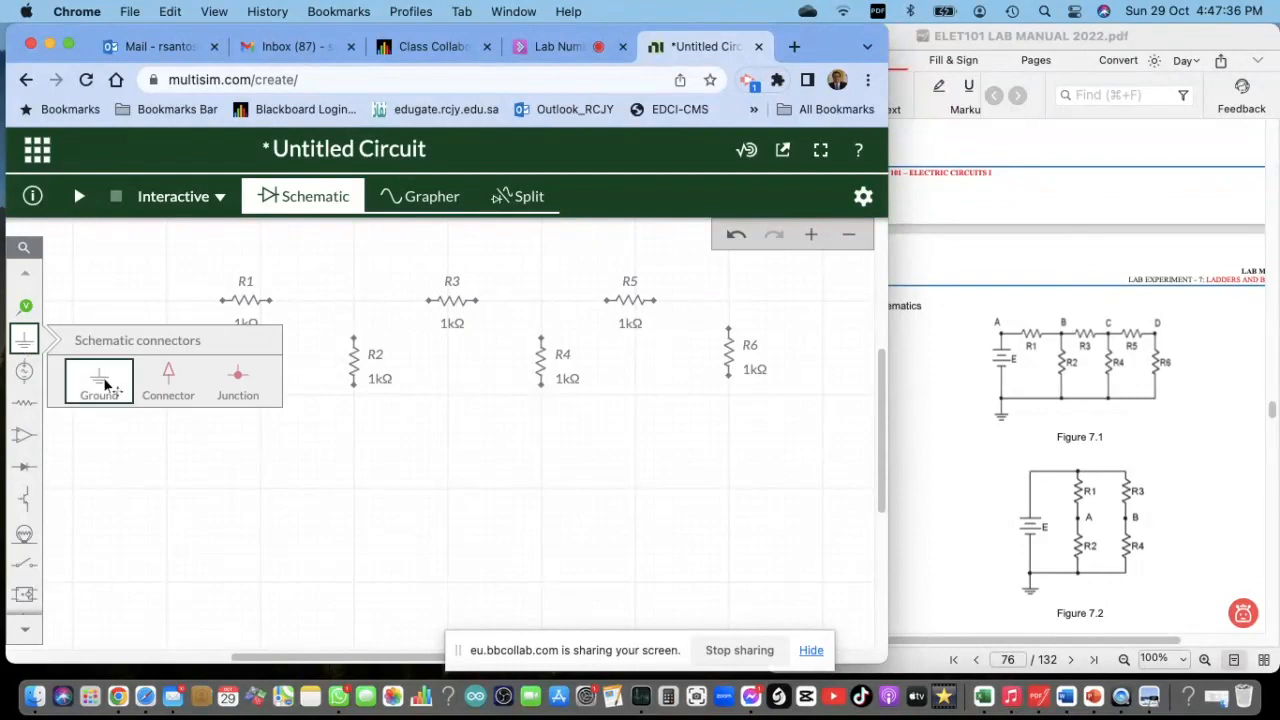
pyautogui.click(104, 385)
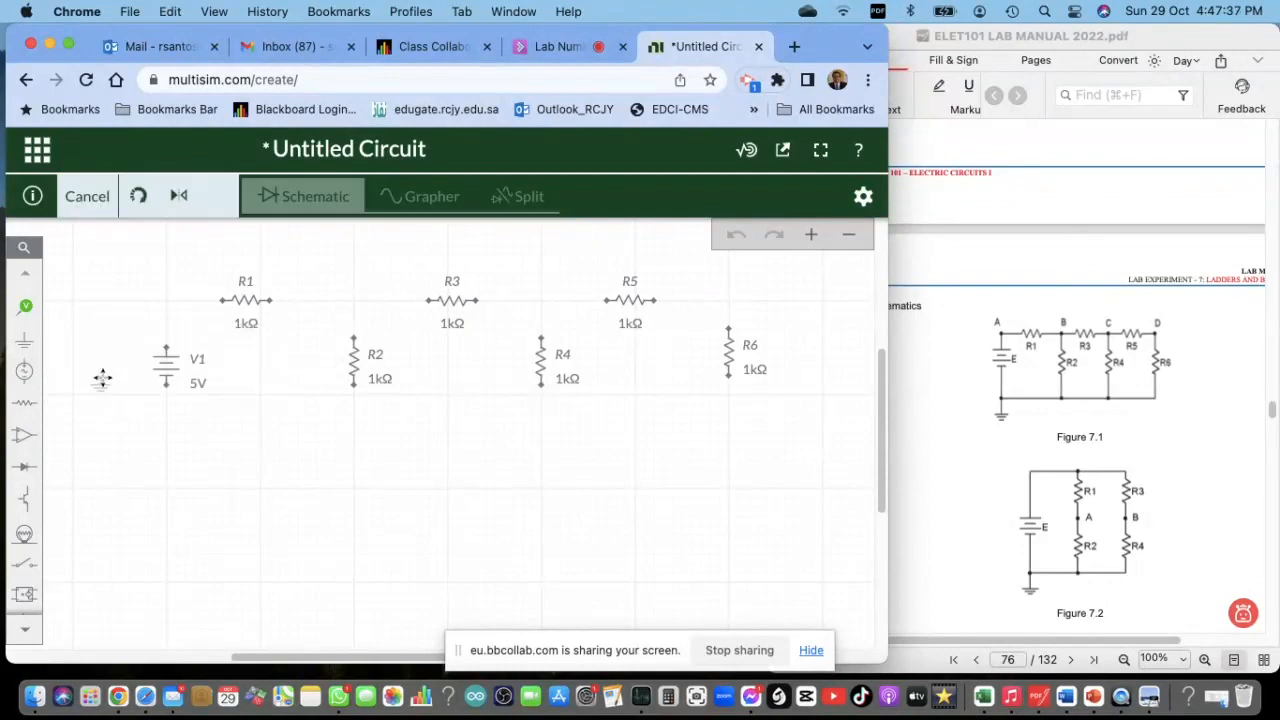
pyautogui.click(166, 529)
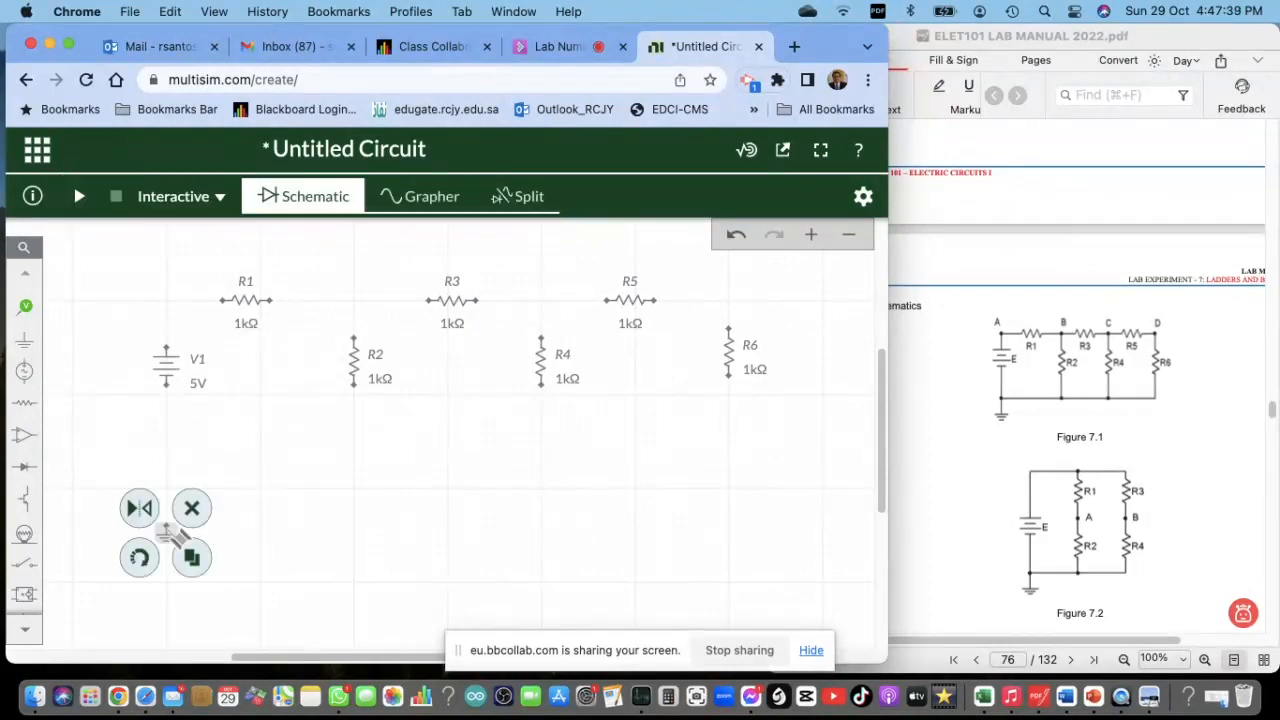
pyautogui.click(322, 507)
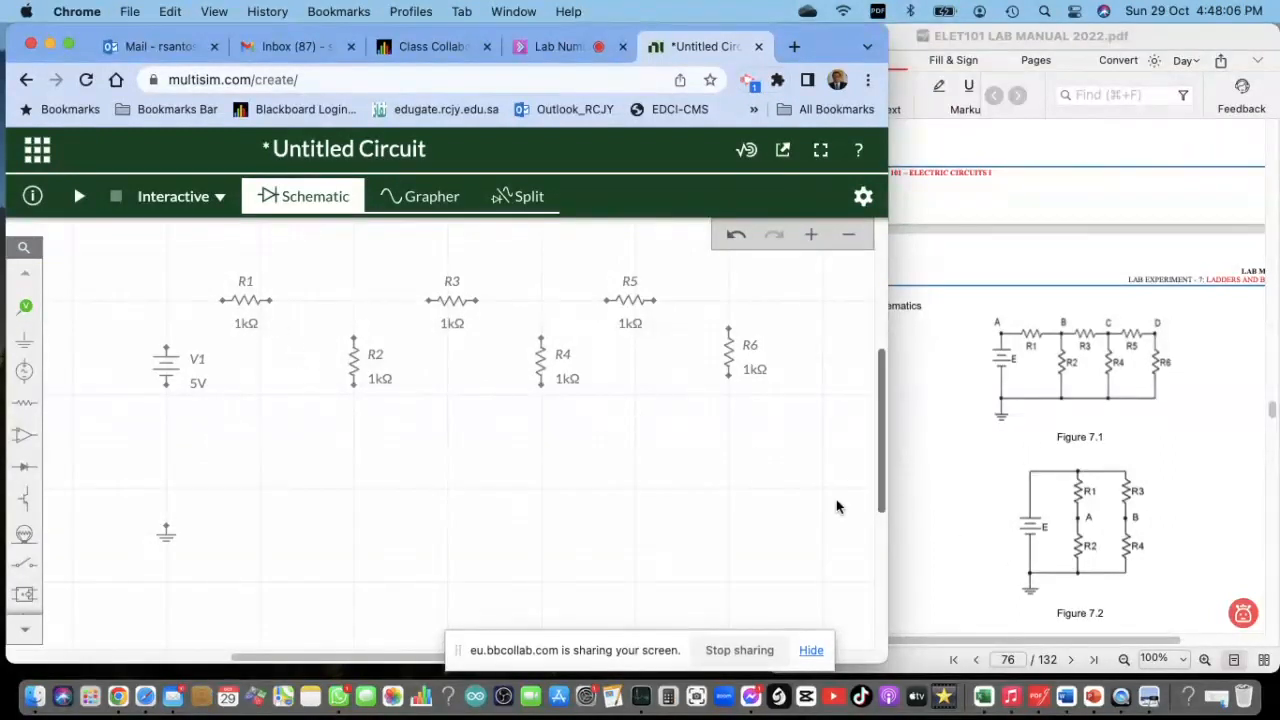
# Bring up the Figure 7.1 component values in the lab manual and set R2's resistance to 2.2 kΩ
pyautogui.scroll(-4, 1107, 531)
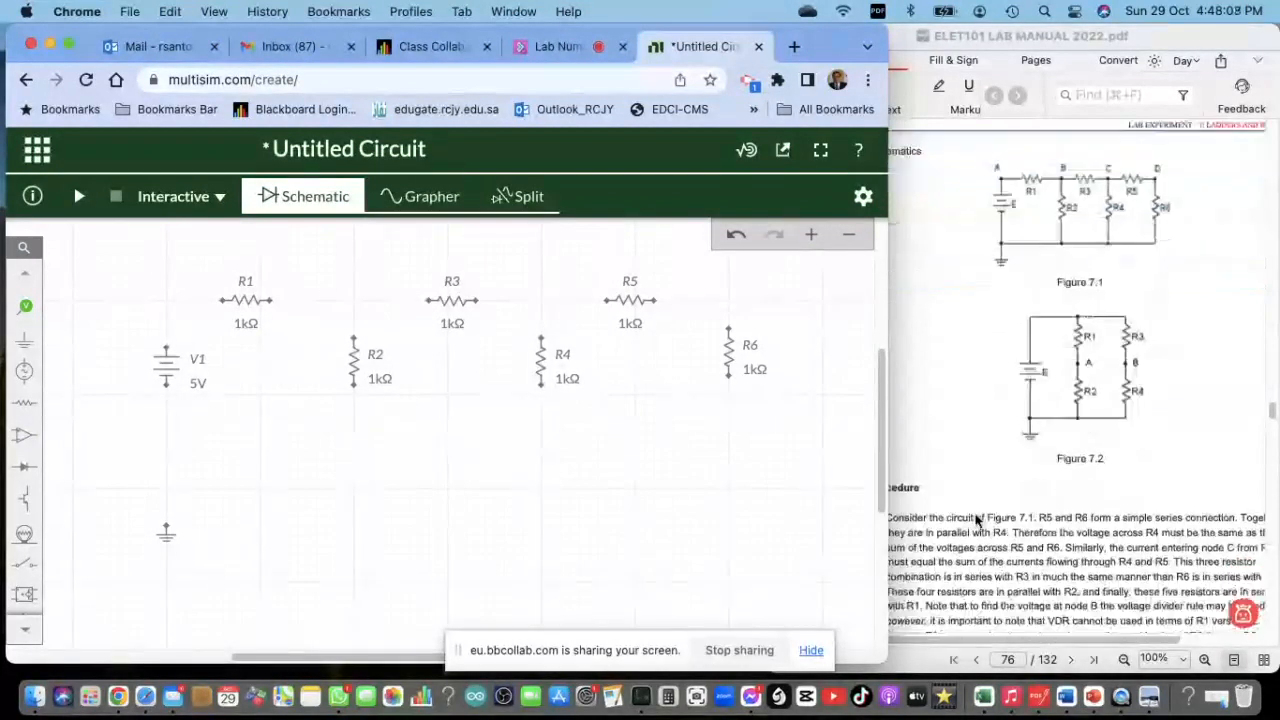
pyautogui.scroll(-3, 977, 521)
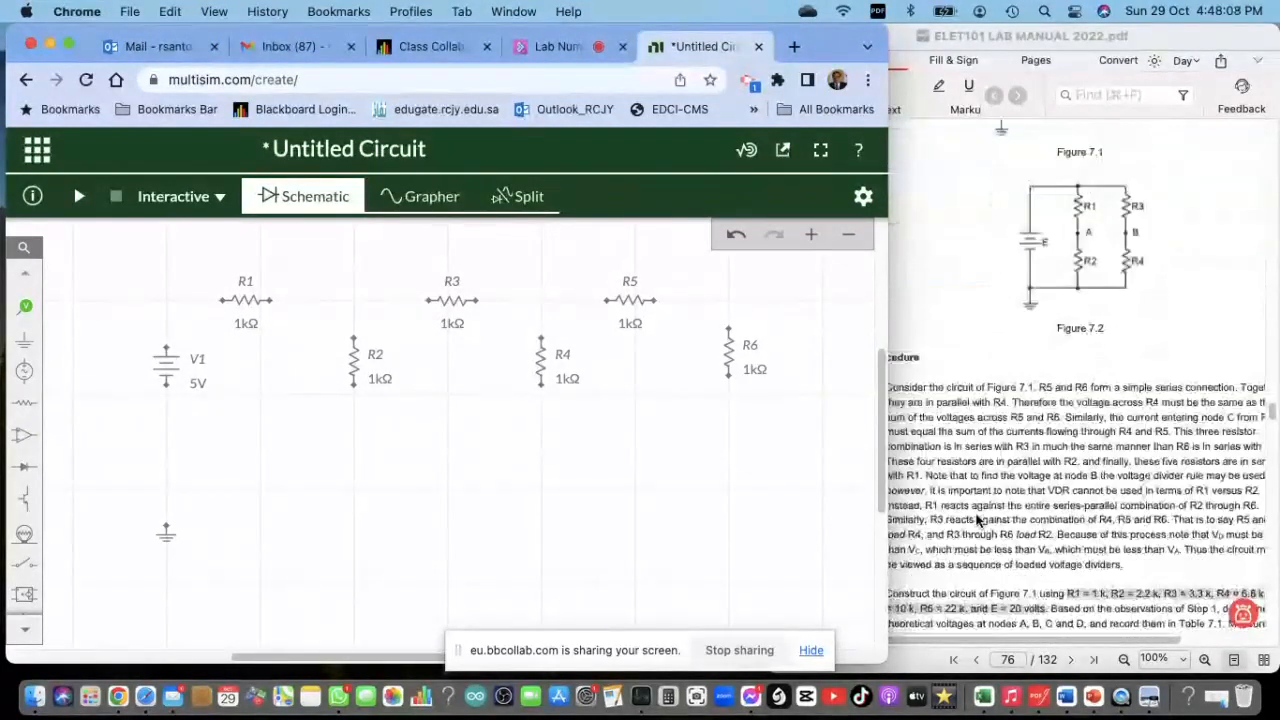
pyautogui.scroll(-2, 977, 521)
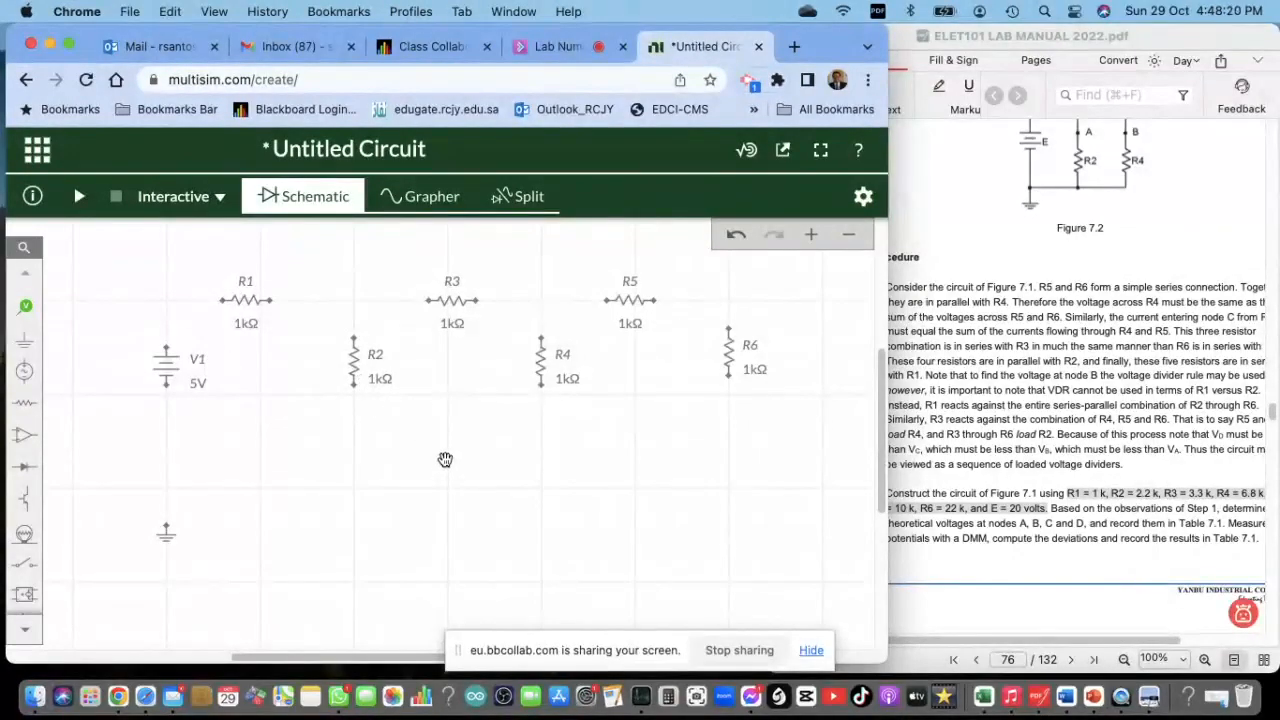
pyautogui.click(354, 361)
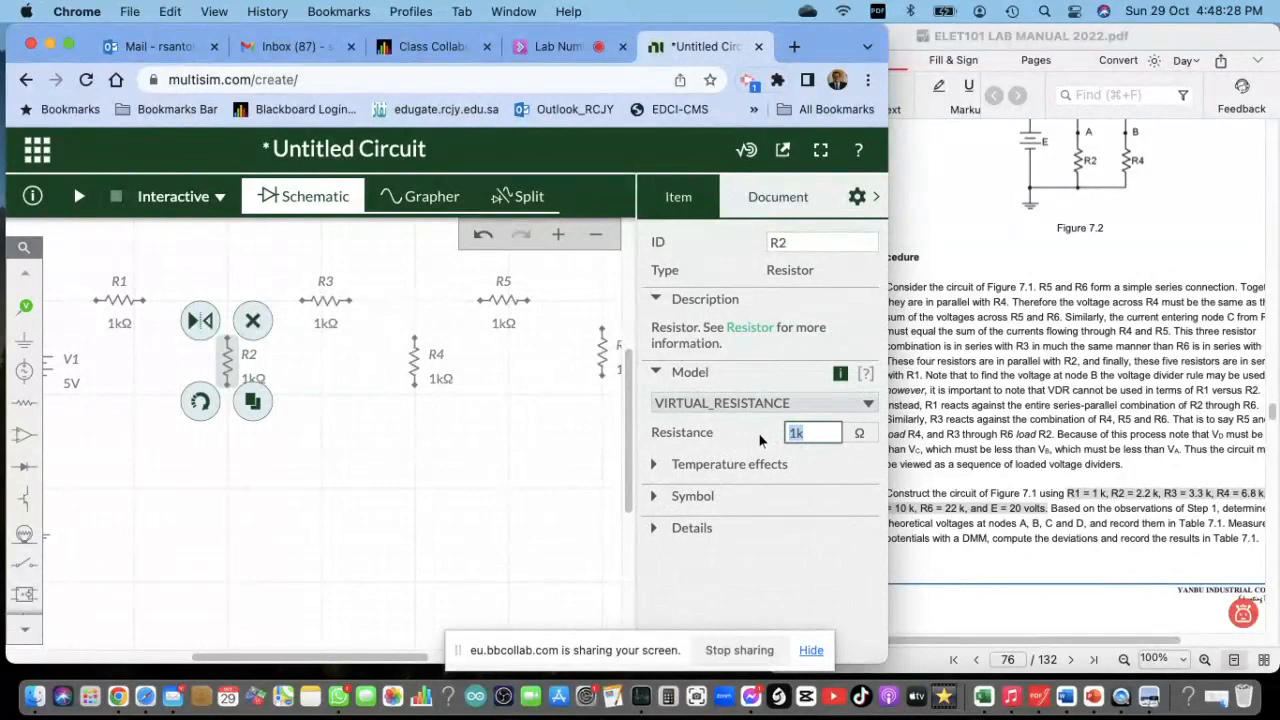
pyautogui.write('2.2')
pyautogui.click(372, 471)
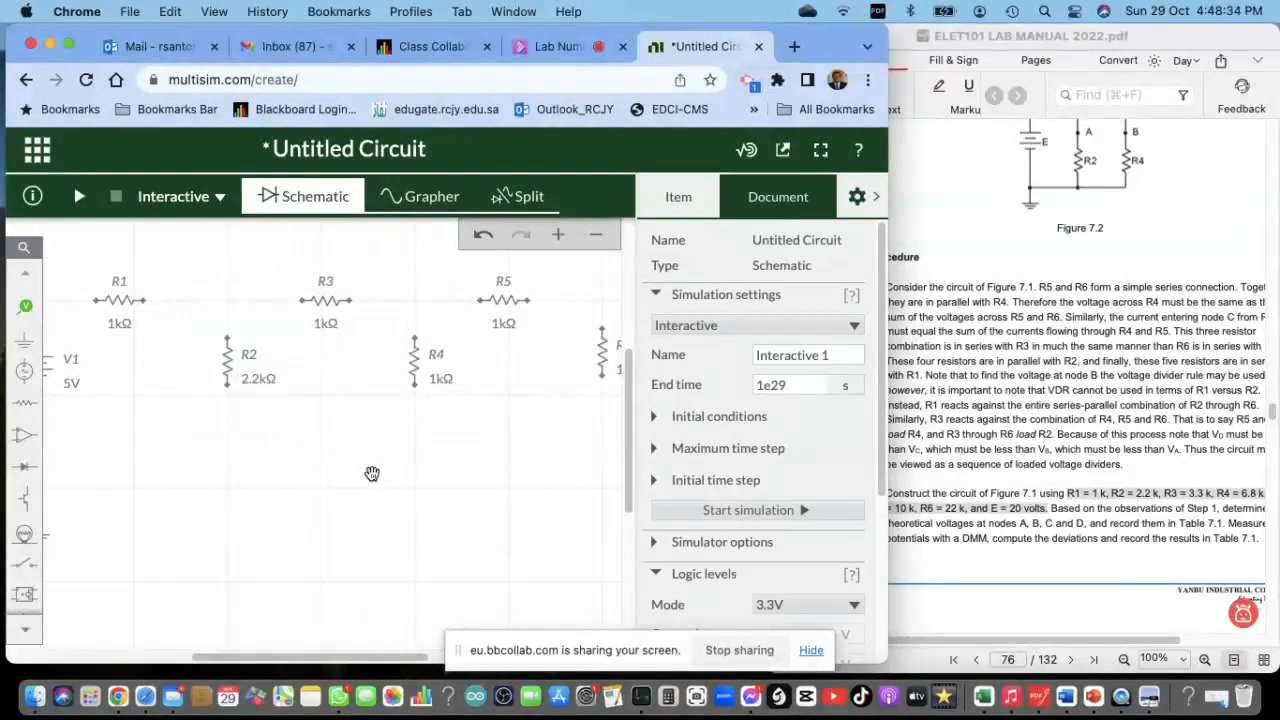
# Set the resistance of R3 to 3.3 kΩ
pyautogui.click(328, 301)
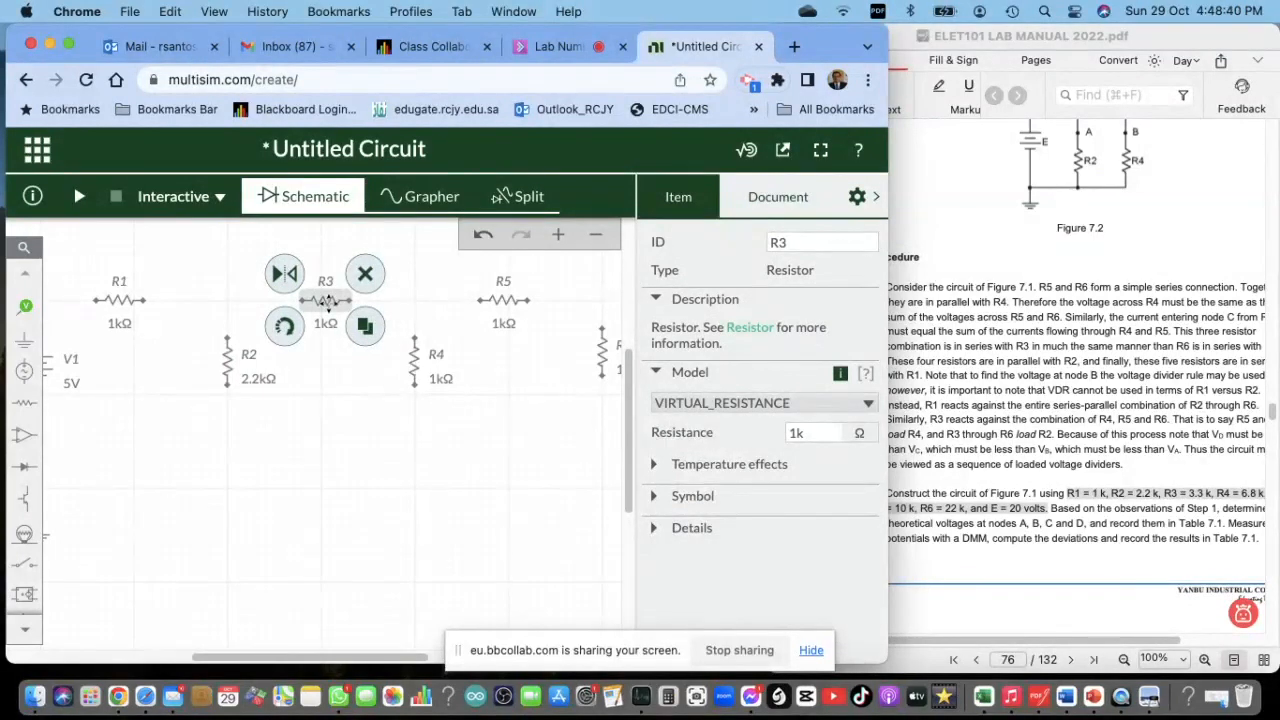
pyautogui.click(808, 436)
pyautogui.write('3.3k')
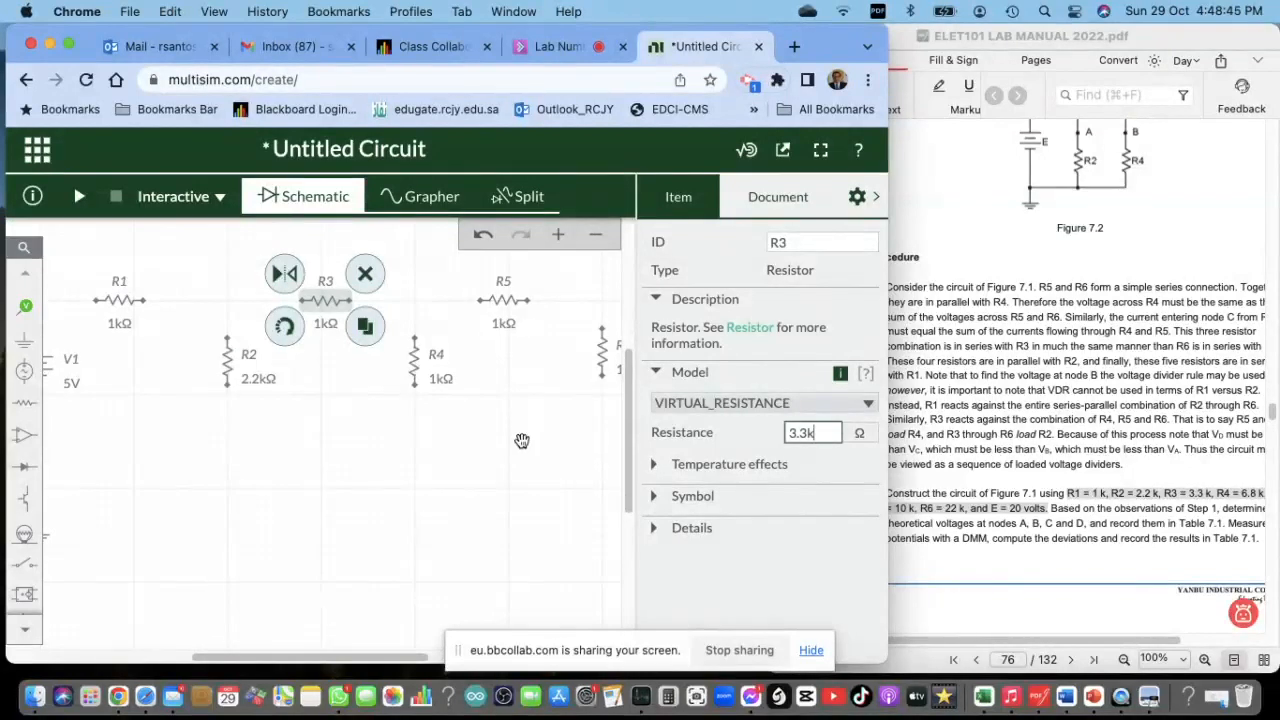
pyautogui.click(382, 430)
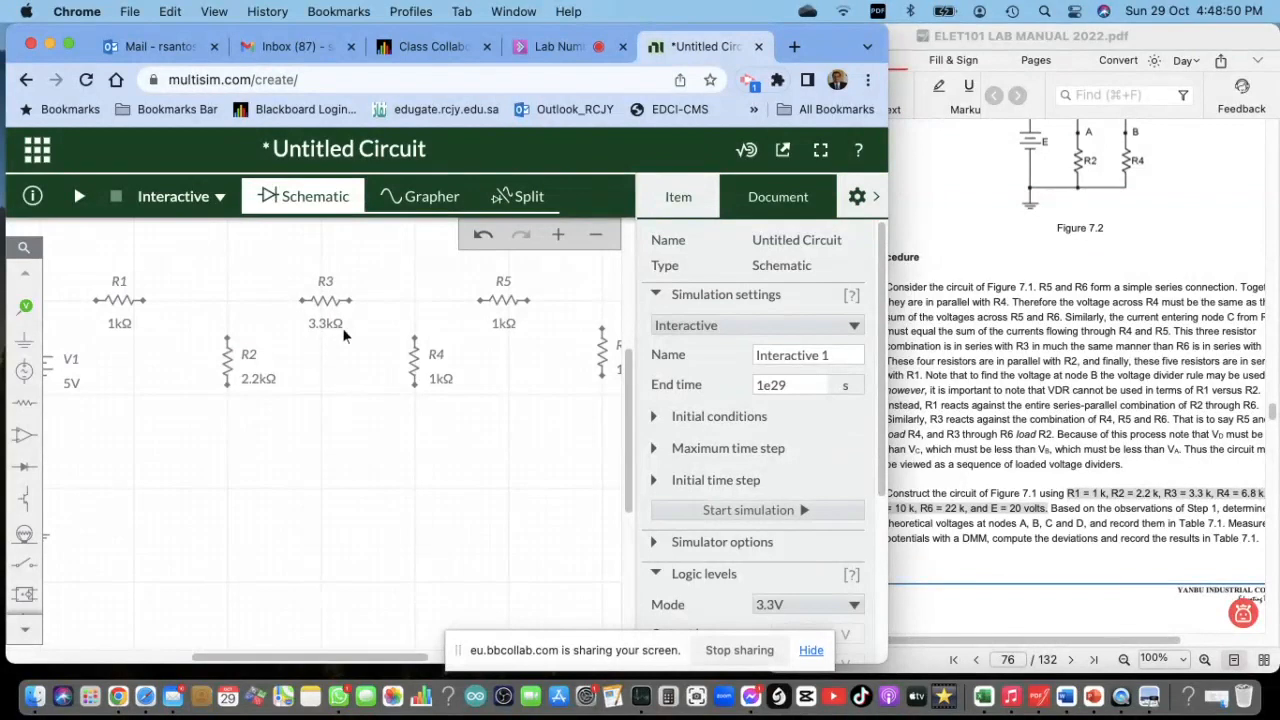
# Set the resistance of R4 to 6.8 kΩ
pyautogui.click(414, 362)
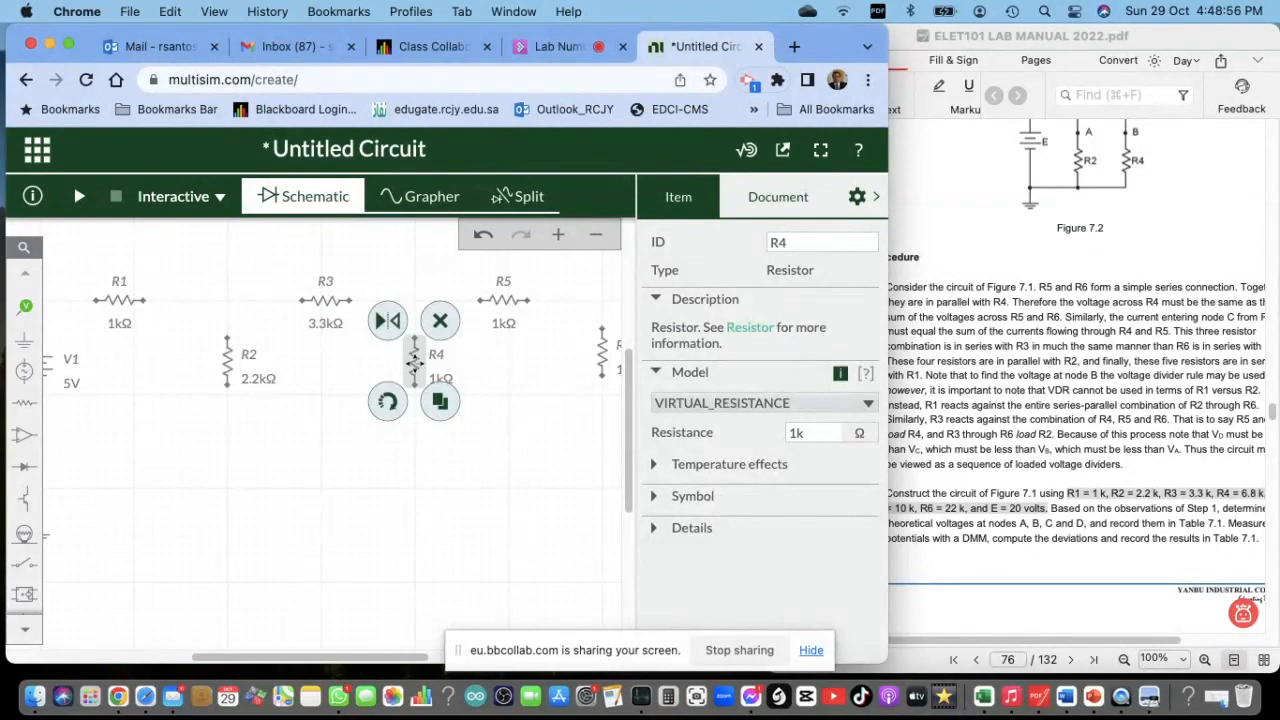
pyautogui.click(811, 430)
pyautogui.write('6.8')
pyautogui.click(492, 520)
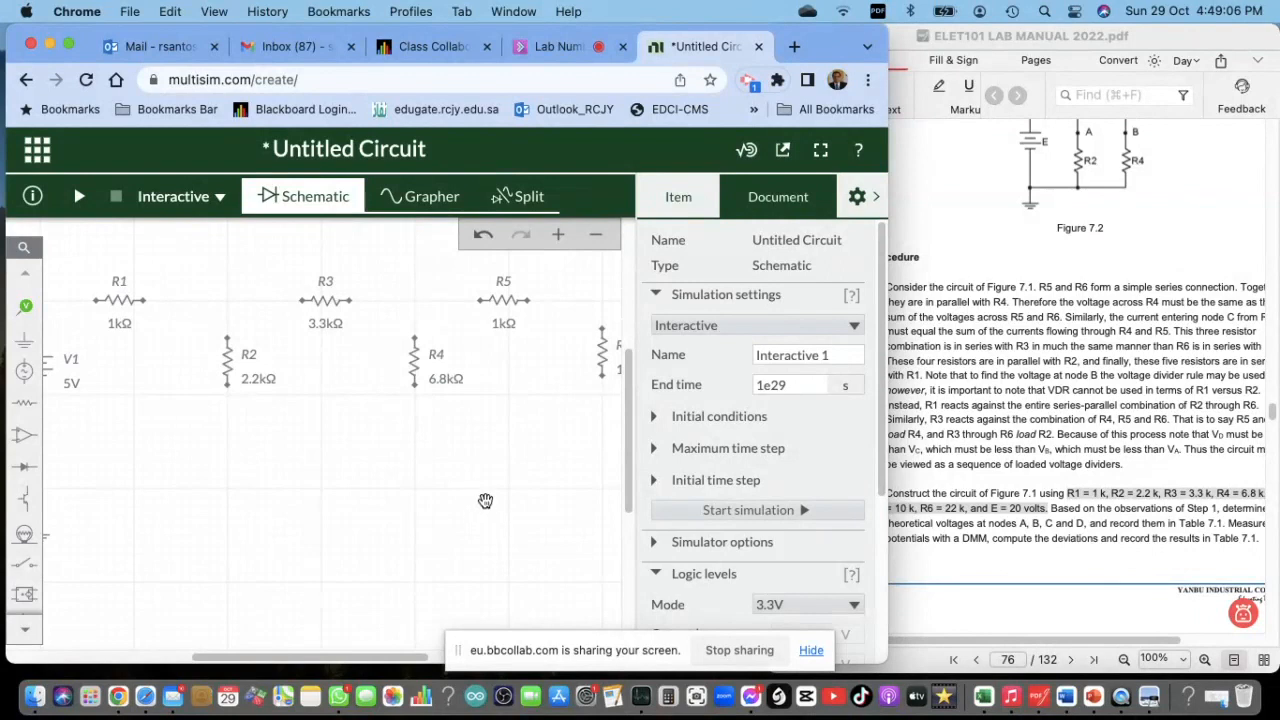
# Set the resistance of R5 to 10 kΩ
pyautogui.click(503, 300)
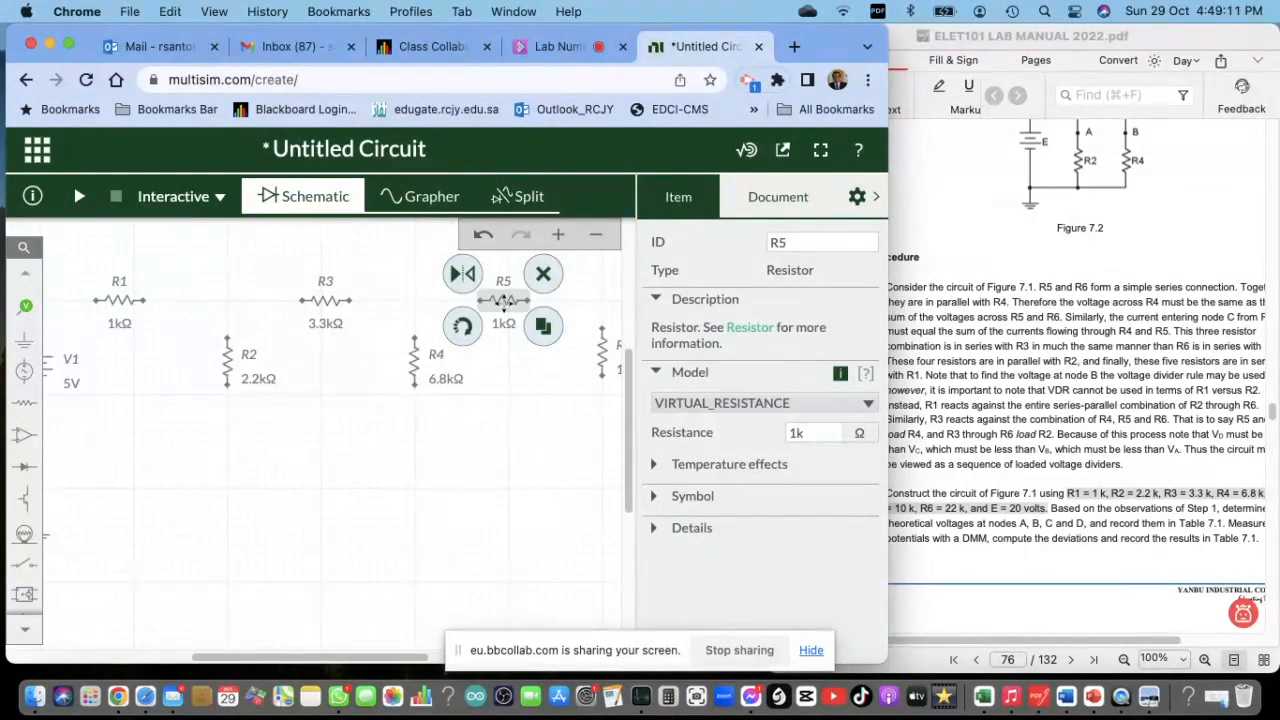
pyautogui.click(804, 432)
pyautogui.moveTo(803, 432); pyautogui.dragTo(739, 436)
pyautogui.write('10k')
pyautogui.click(527, 404)
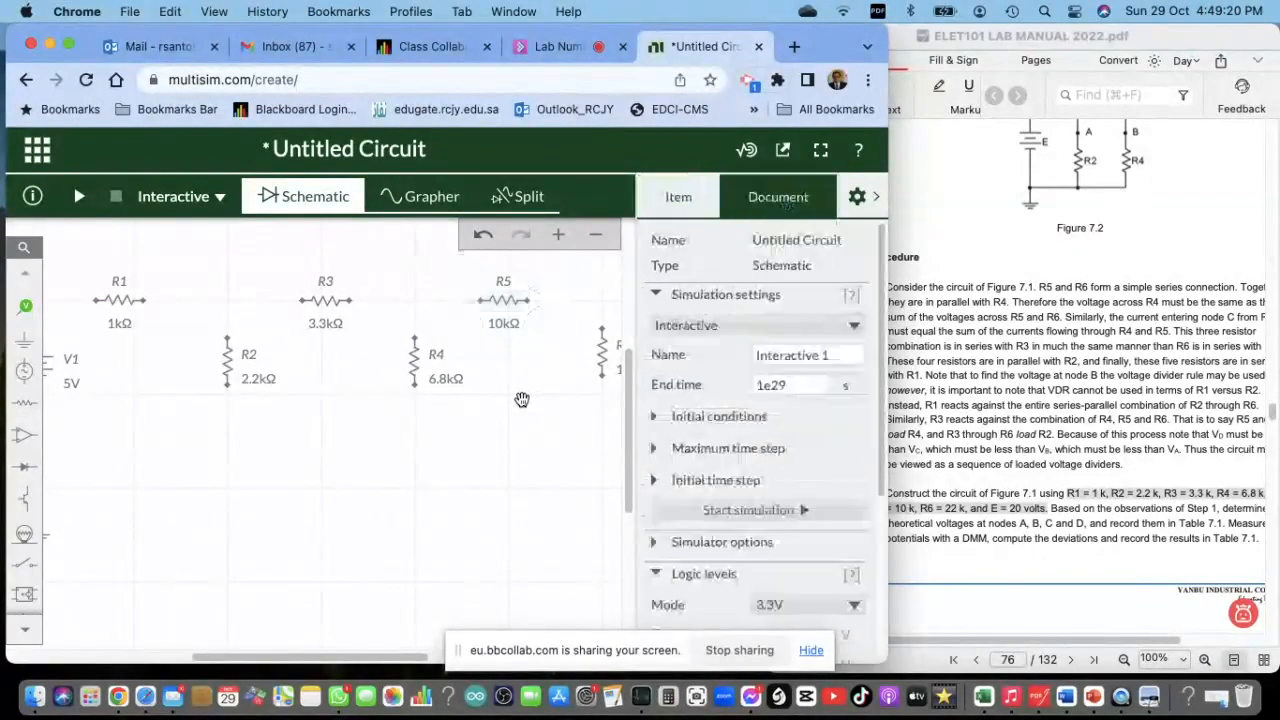
# Set the resistance of R6 to 22 kΩ
pyautogui.click(603, 362)
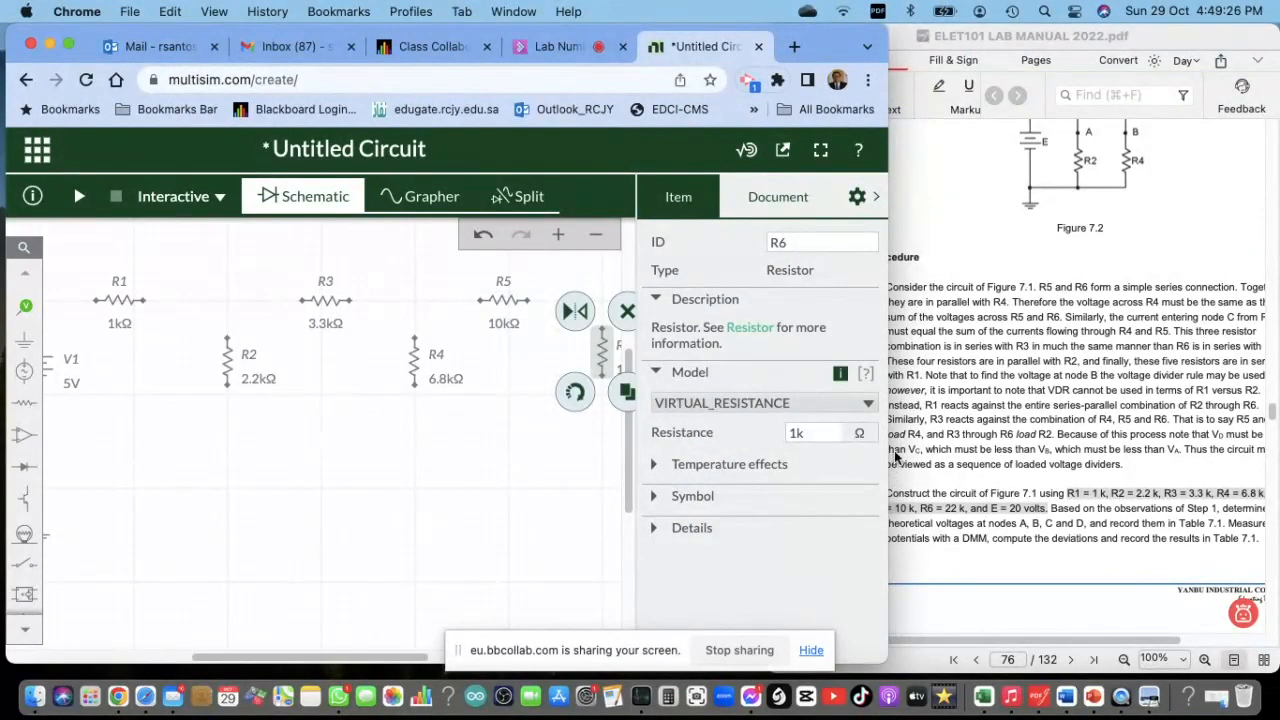
pyautogui.moveTo(890, 452)
pyautogui.mouseDown()
pyautogui.moveTo(906, 452)
pyautogui.moveTo(880, 451)
pyautogui.mouseUp()
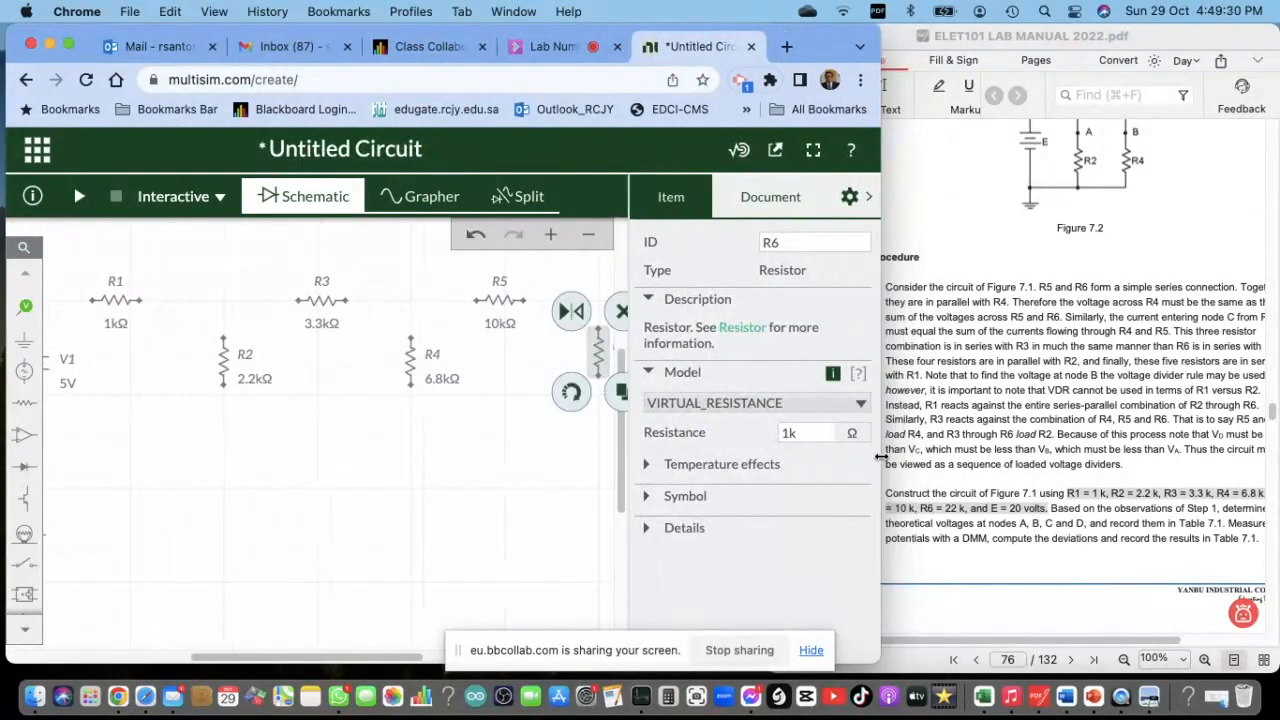
pyautogui.moveTo(311, 658); pyautogui.dragTo(326, 656)
pyautogui.click(793, 432)
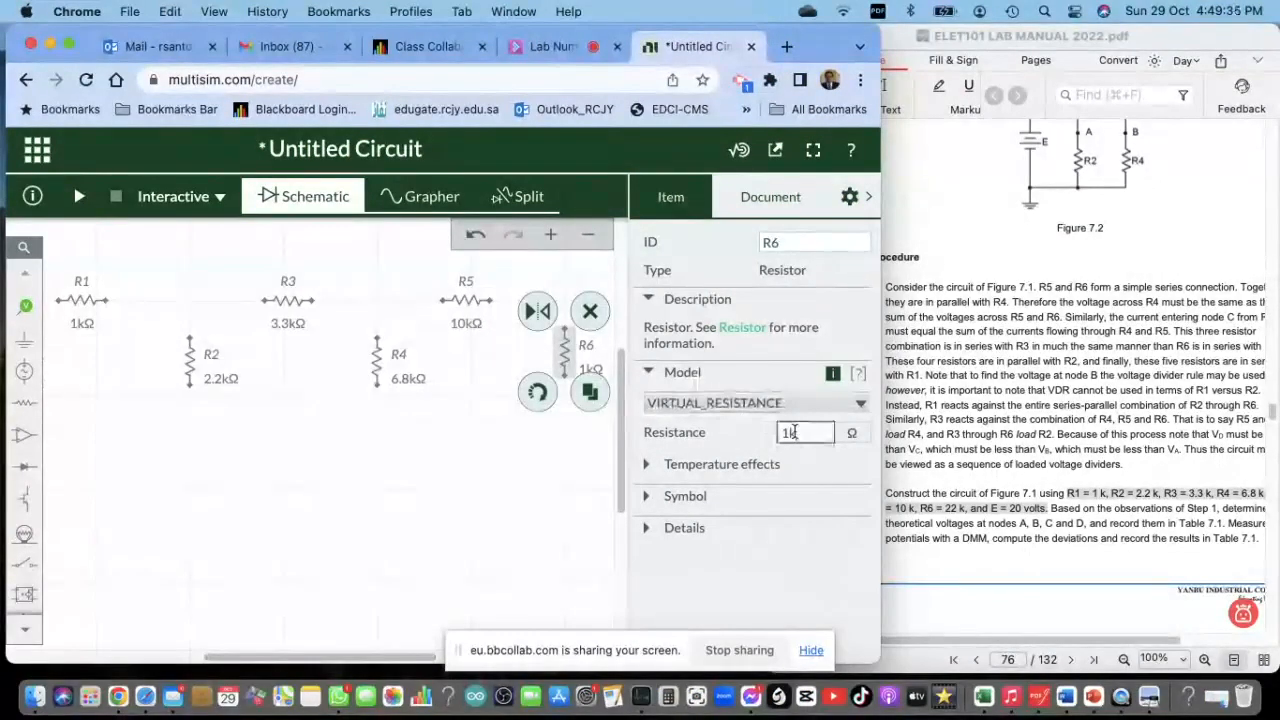
pyautogui.press('BackSpace')
pyautogui.press('BackSpace')
pyautogui.write('22k')
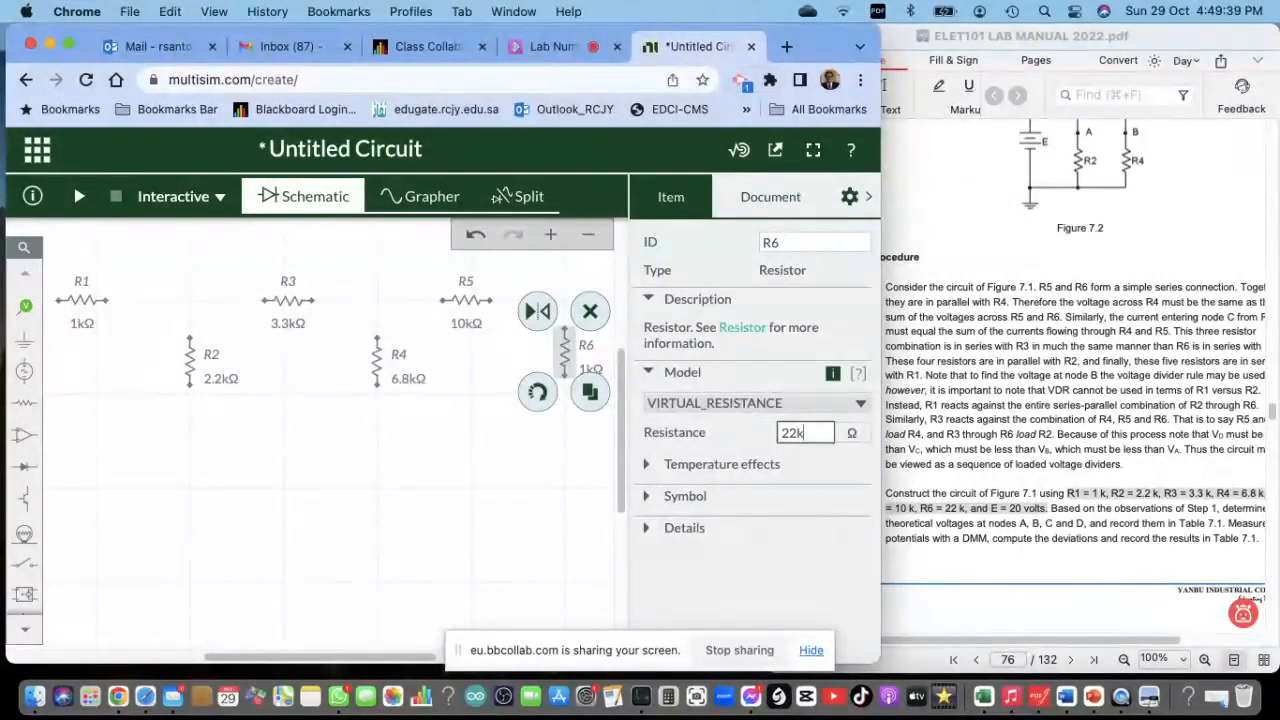
pyautogui.click(554, 533)
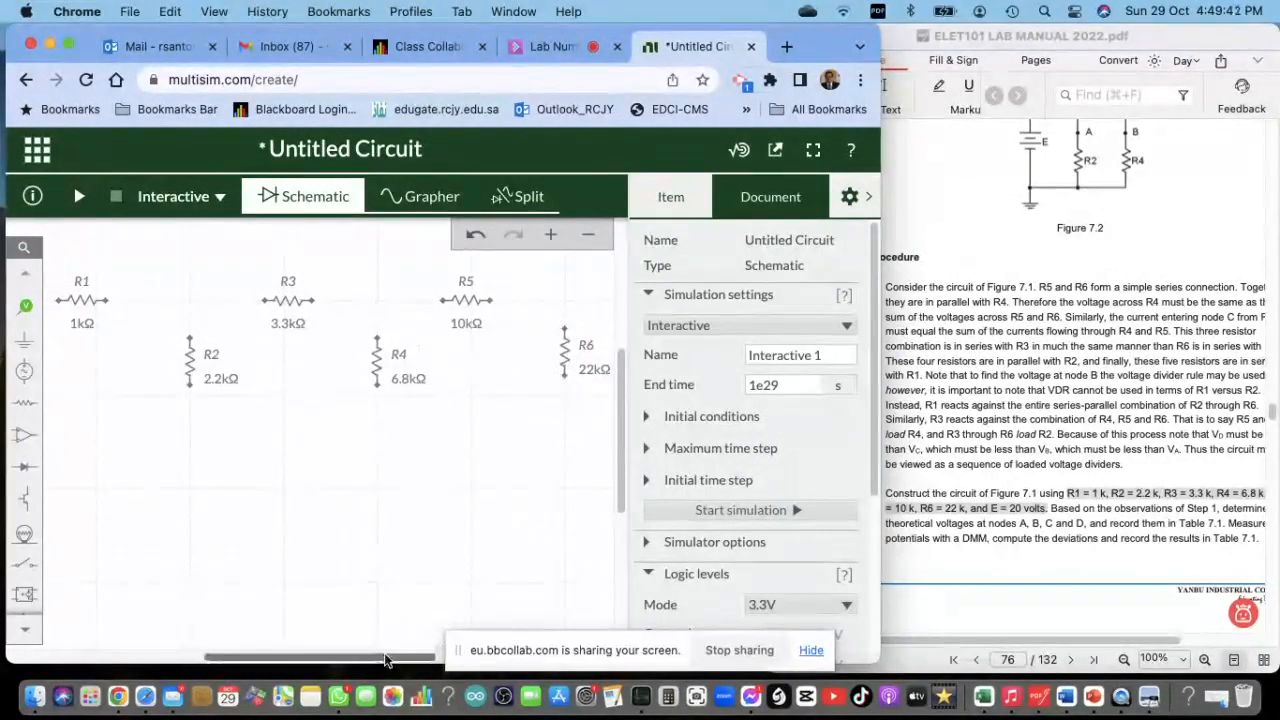
# Check the supply value E in the lab manual's procedure and set V1's DC voltage to 20 V
pyautogui.moveTo(385, 660); pyautogui.dragTo(368, 655)
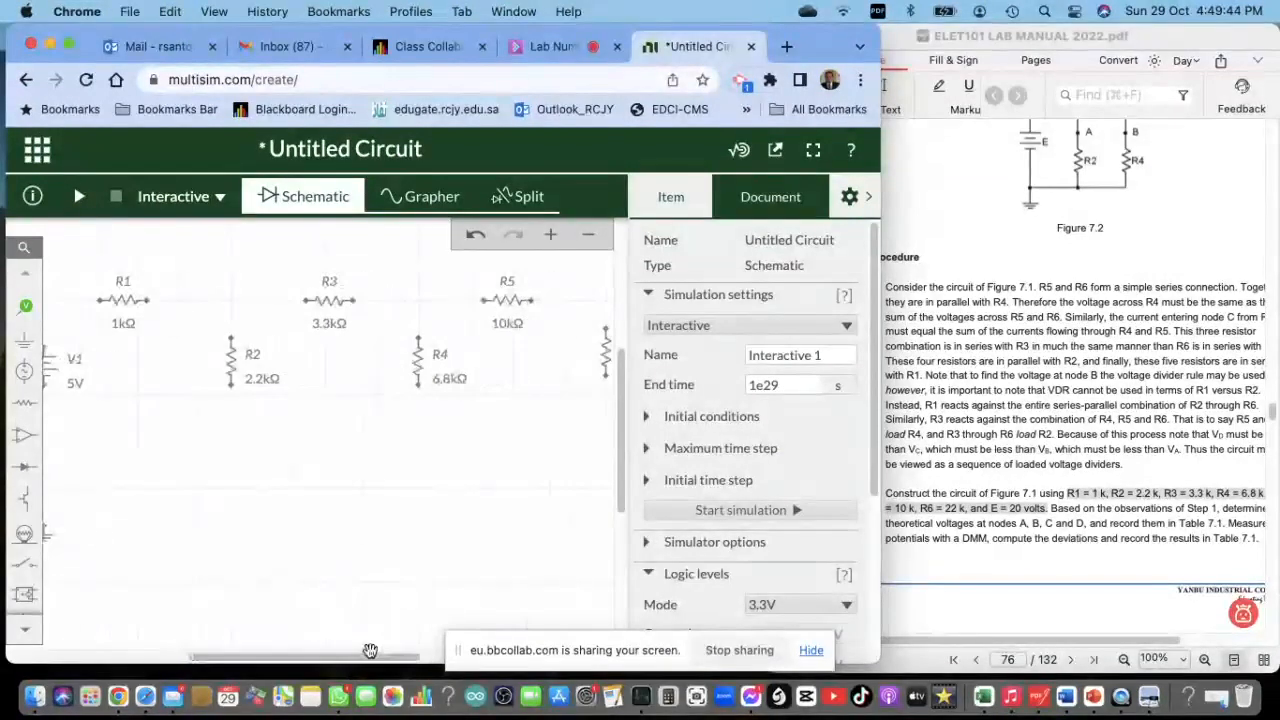
pyautogui.click(998, 513)
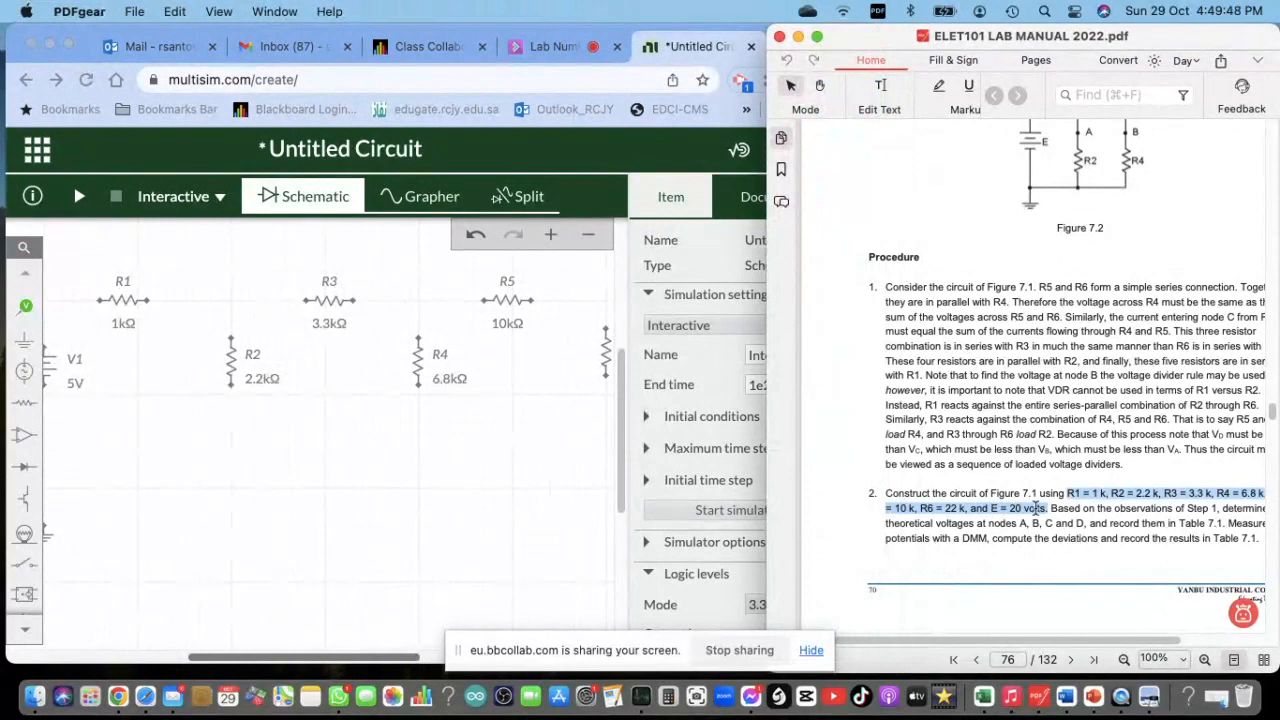
pyautogui.rightClick(1024, 509)
pyautogui.click(998, 570)
pyautogui.click(48, 374)
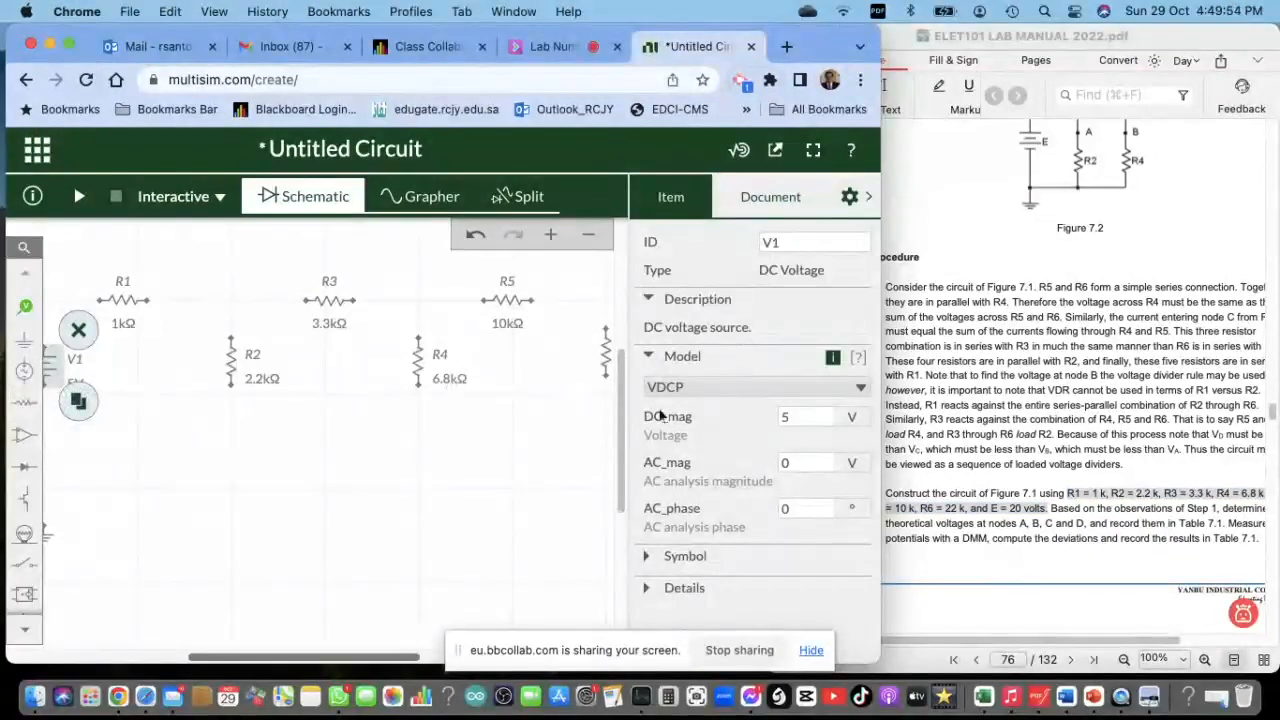
pyautogui.click(808, 416)
pyautogui.click(338, 428)
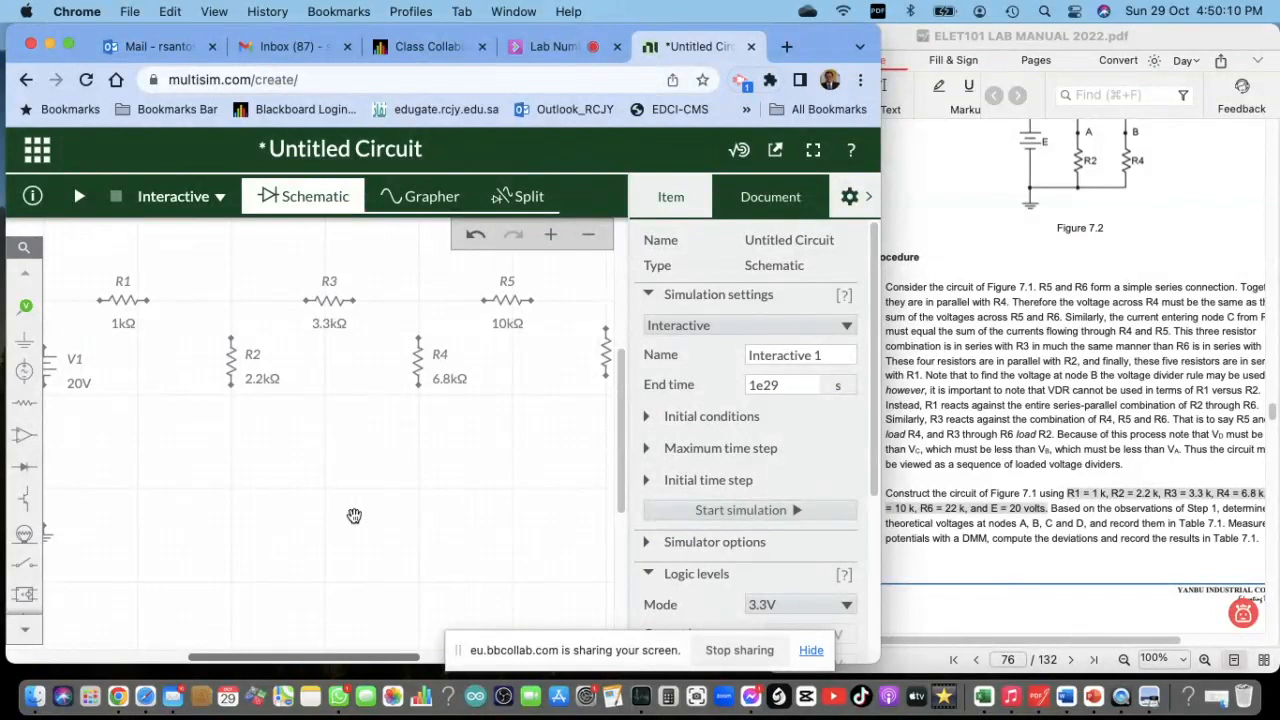
# Hide the circuit's property settings so that the whole schematic fits in view
pyautogui.scroll(3, 354, 516)
pyautogui.scroll(-5, 354, 516)
pyautogui.scroll(-2, 355, 514)
pyautogui.scroll(1, 355, 514)
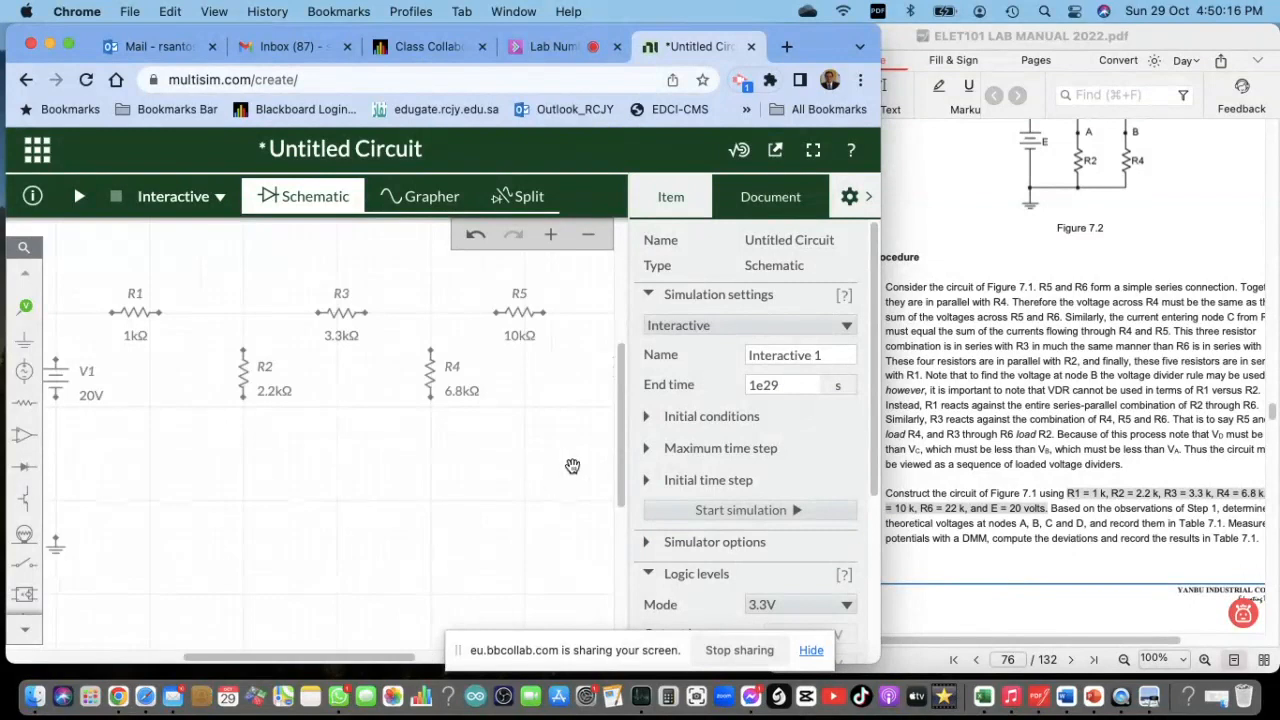
pyautogui.moveTo(318, 662); pyautogui.dragTo(333, 662)
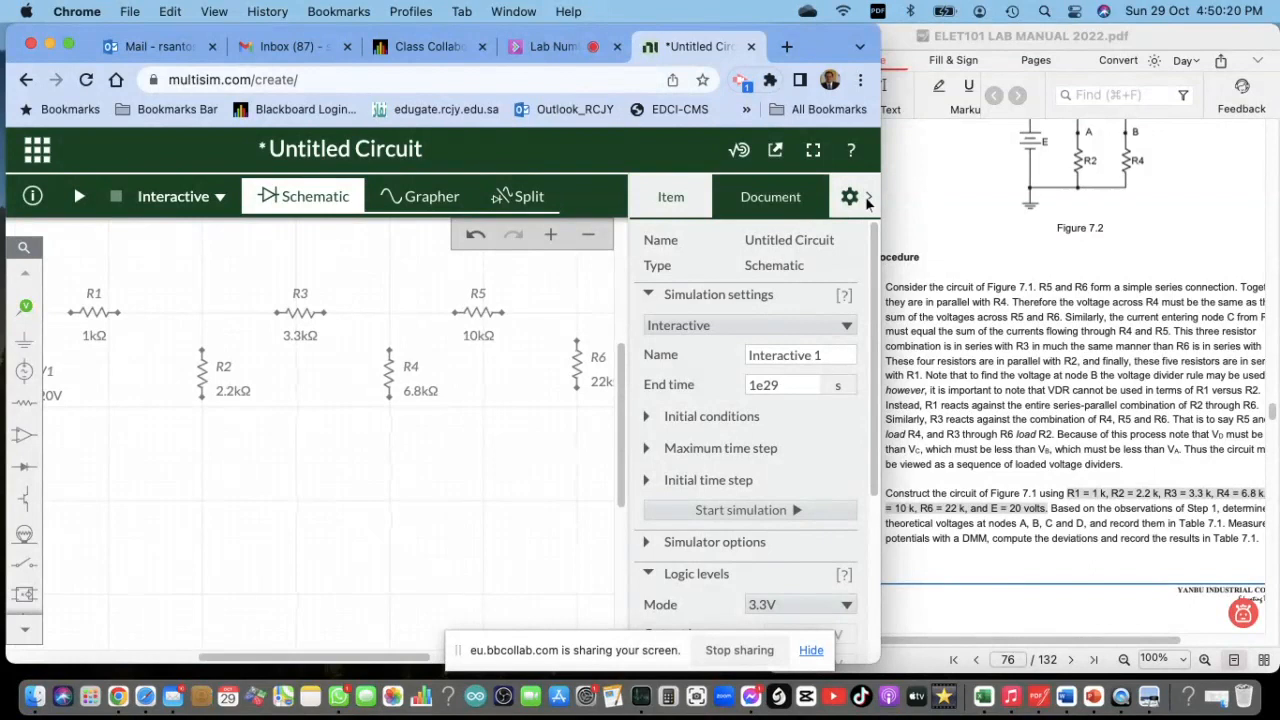
pyautogui.click(868, 201)
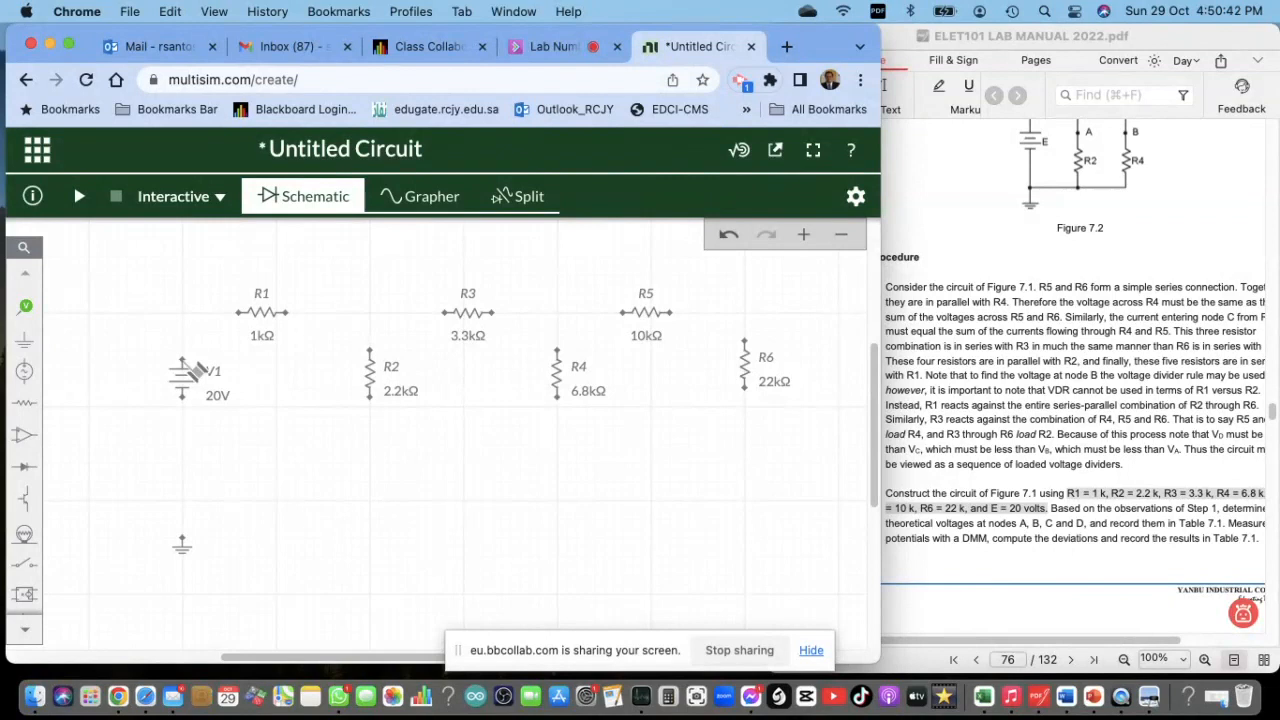
# Wire V1's positive terminal to the near end of R1, and R1's other end to R3
pyautogui.click(184, 360)
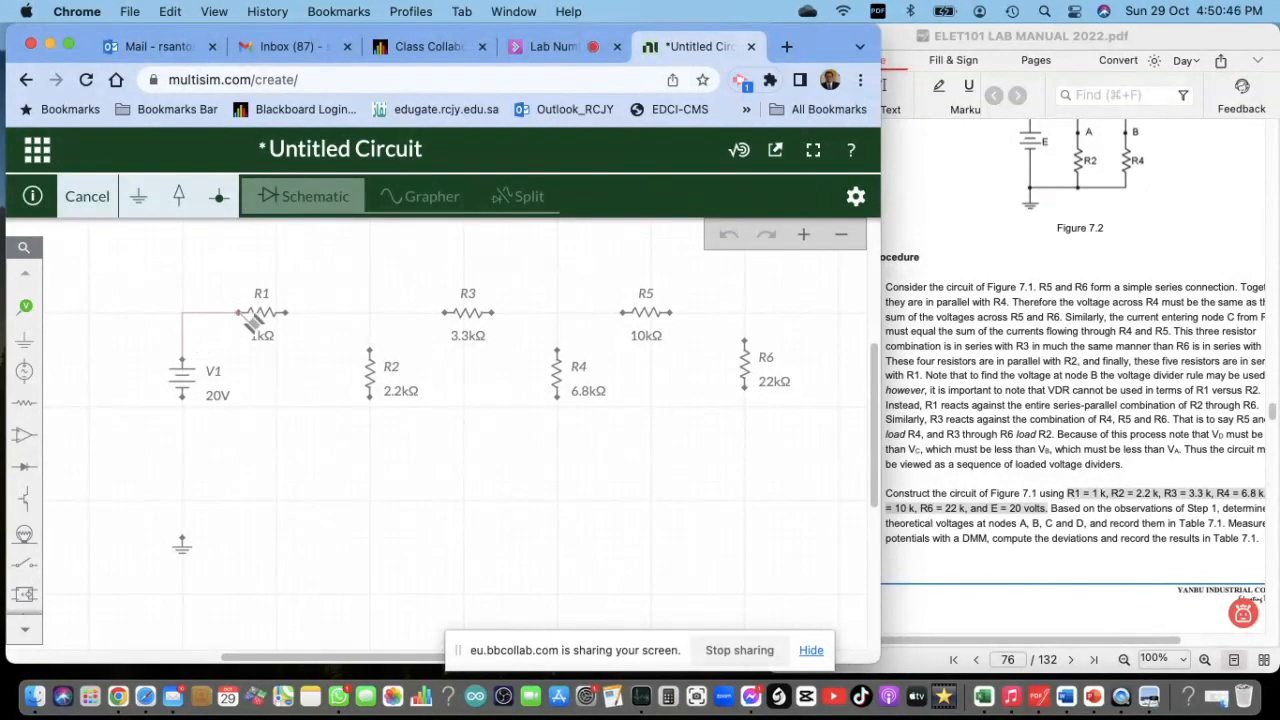
pyautogui.click(240, 313)
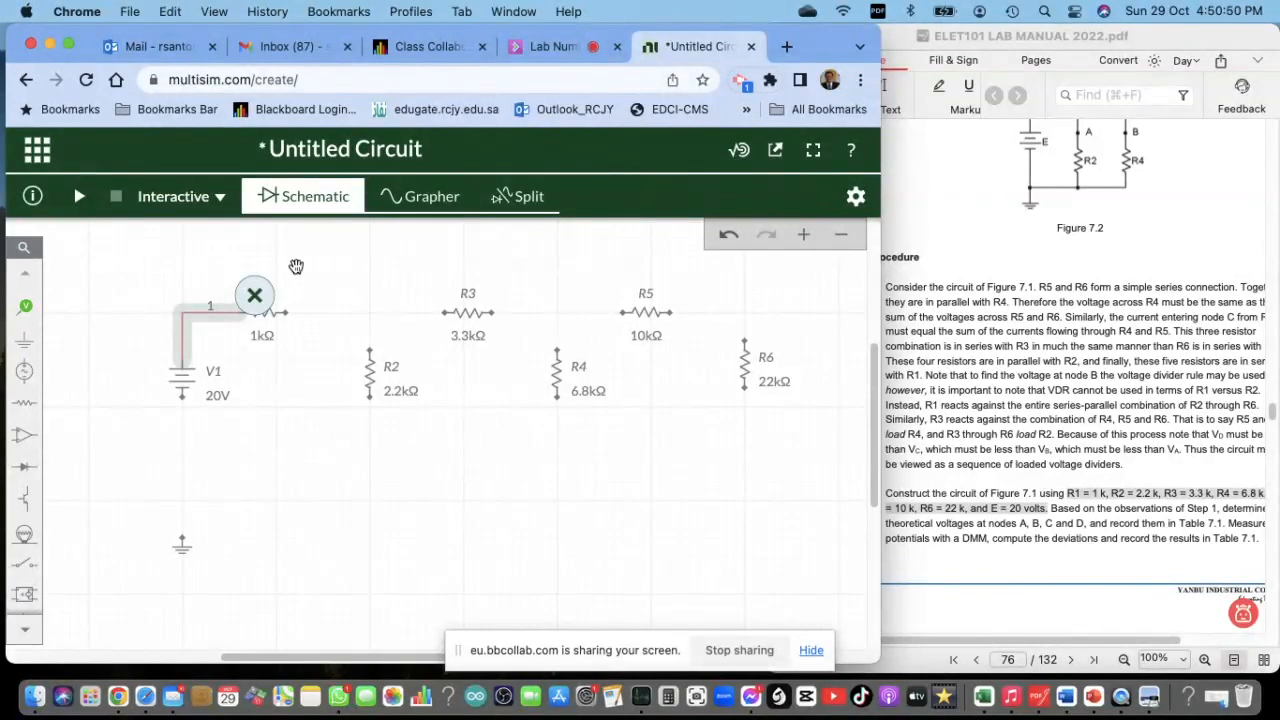
pyautogui.click(262, 246)
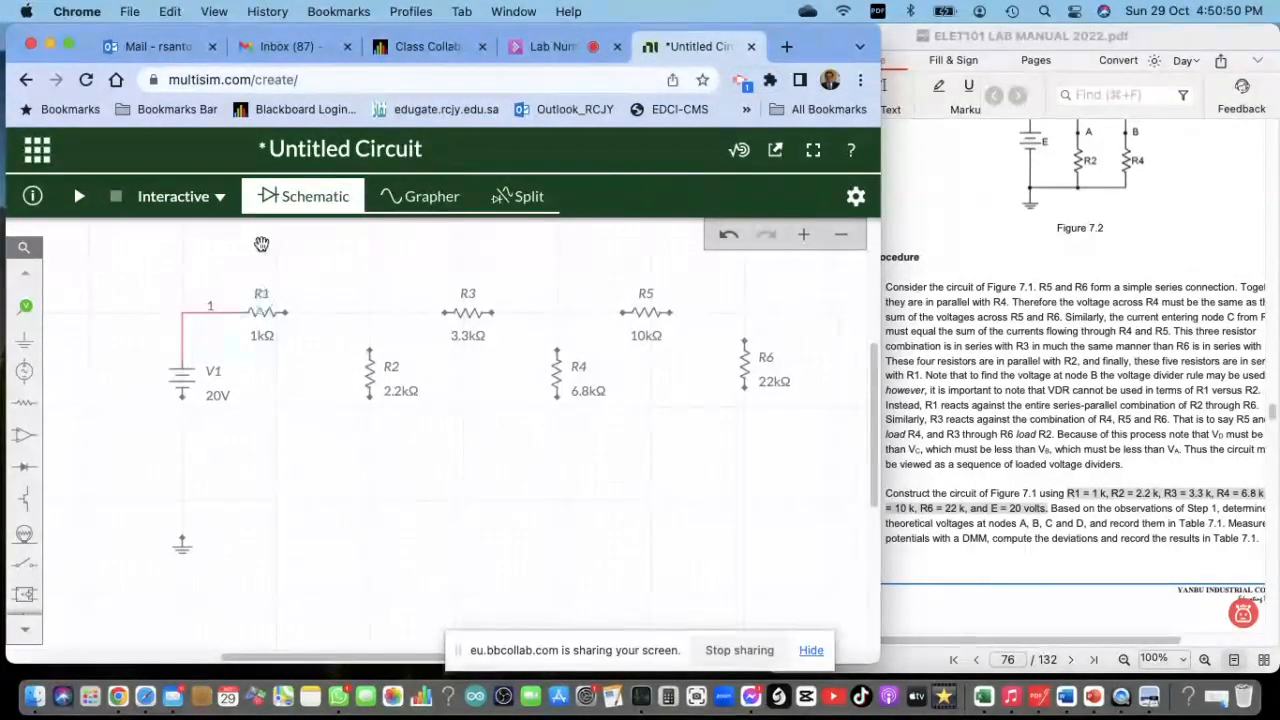
pyautogui.click(288, 315)
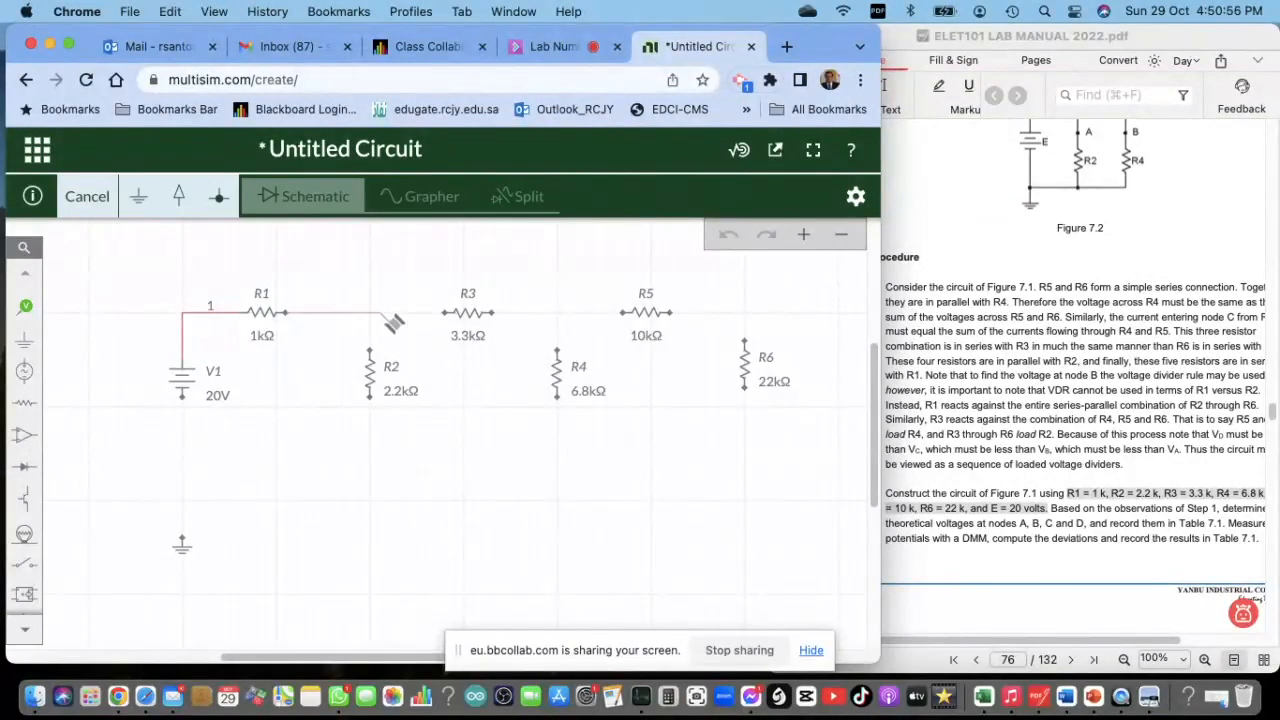
pyautogui.click(443, 313)
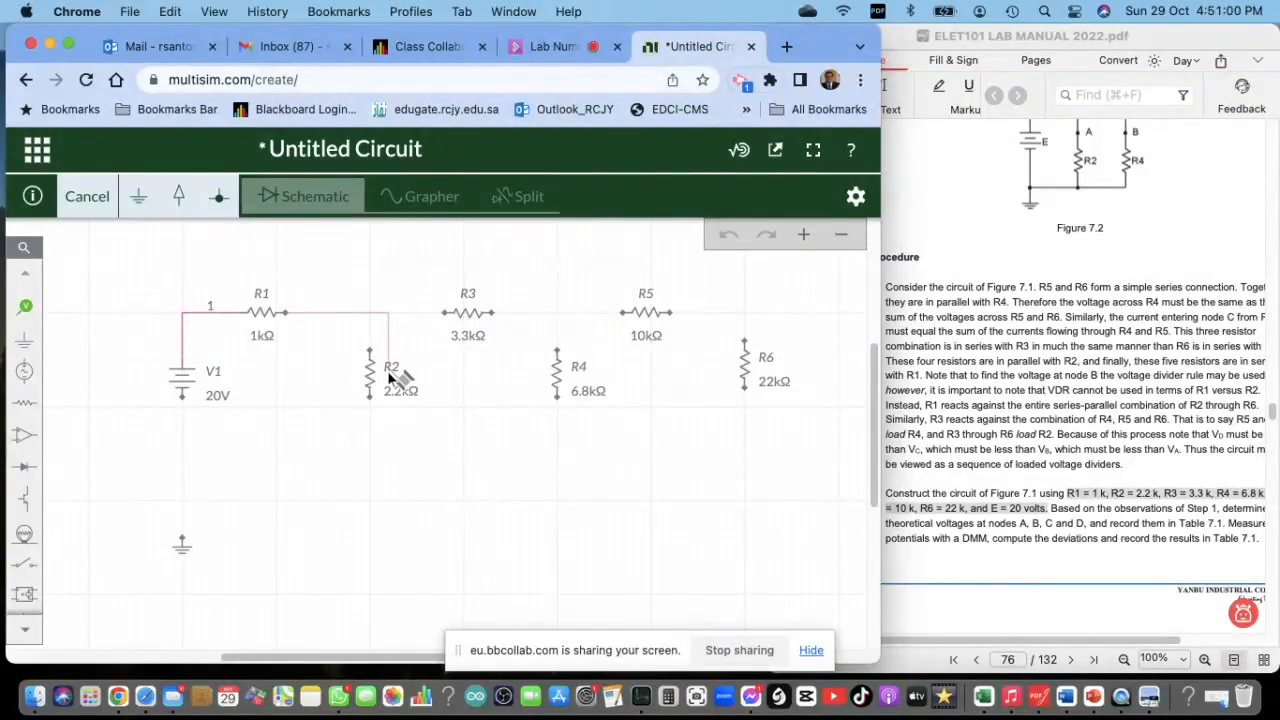
pyautogui.click(455, 316)
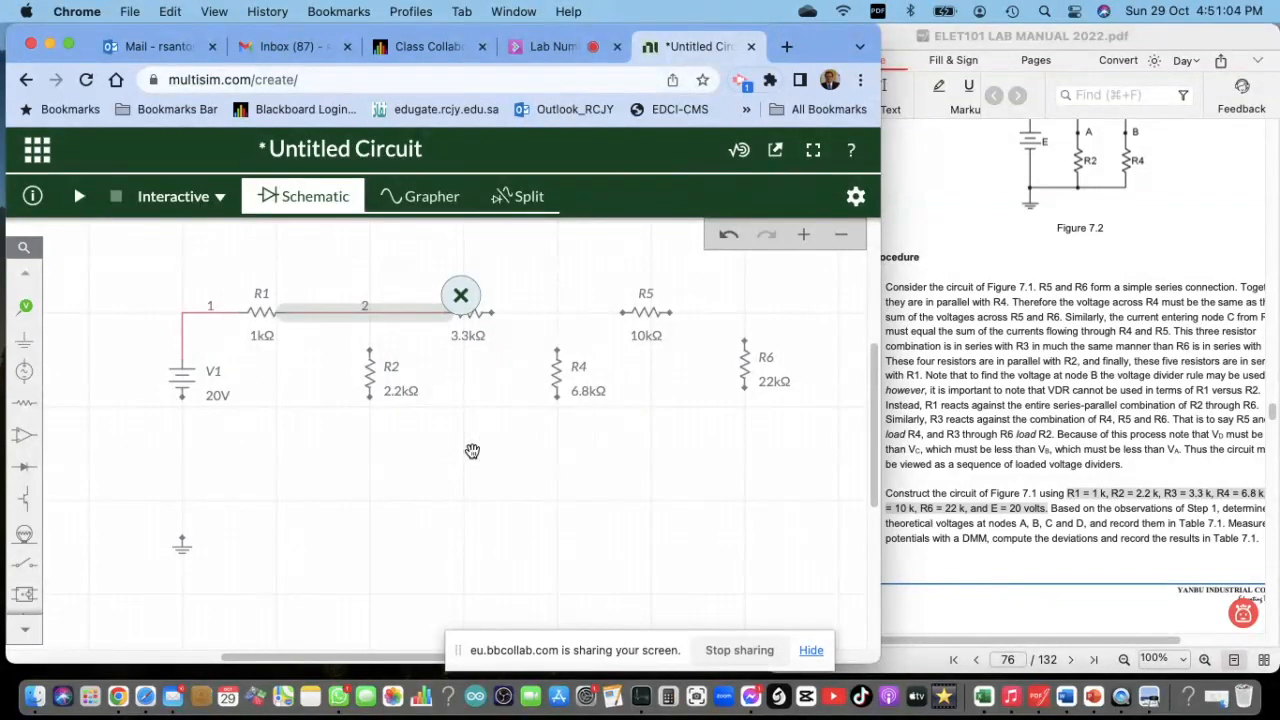
pyautogui.click(497, 402)
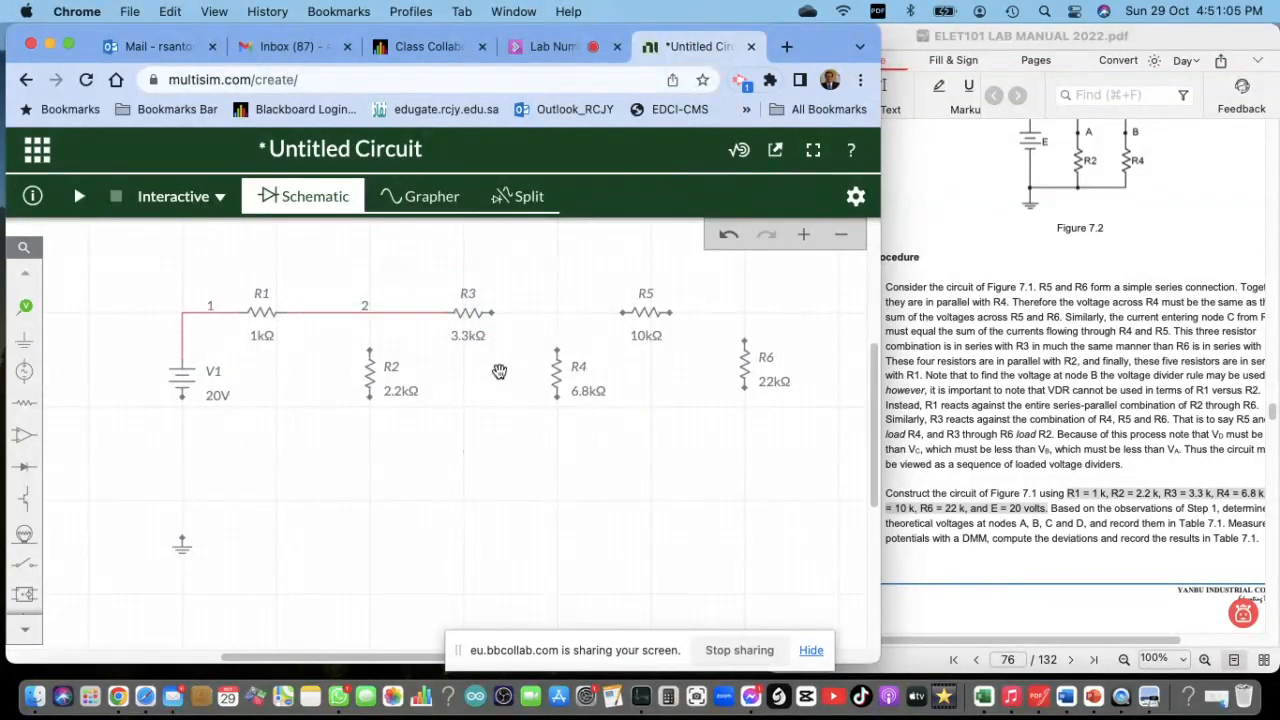
# Wire R3 to R5 and R5 to the upper end of R6, following Figure 7.1 in the lab manual
pyautogui.click(493, 314)
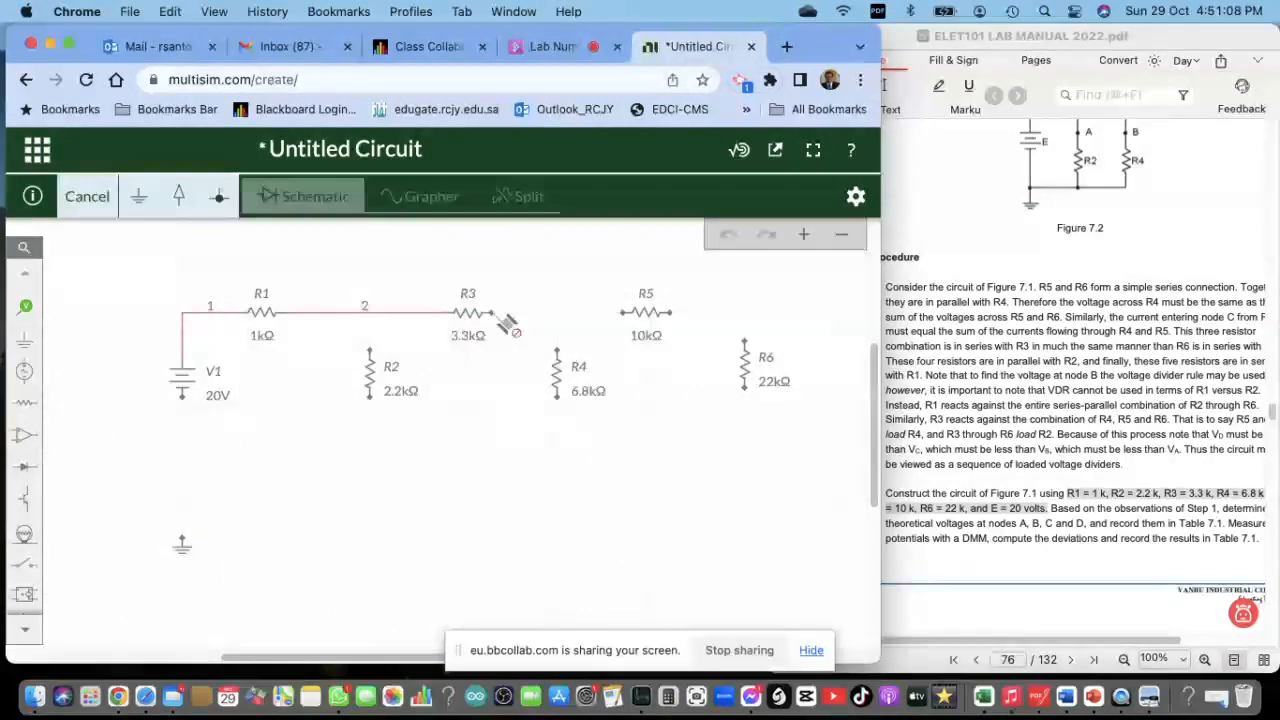
pyautogui.click(633, 320)
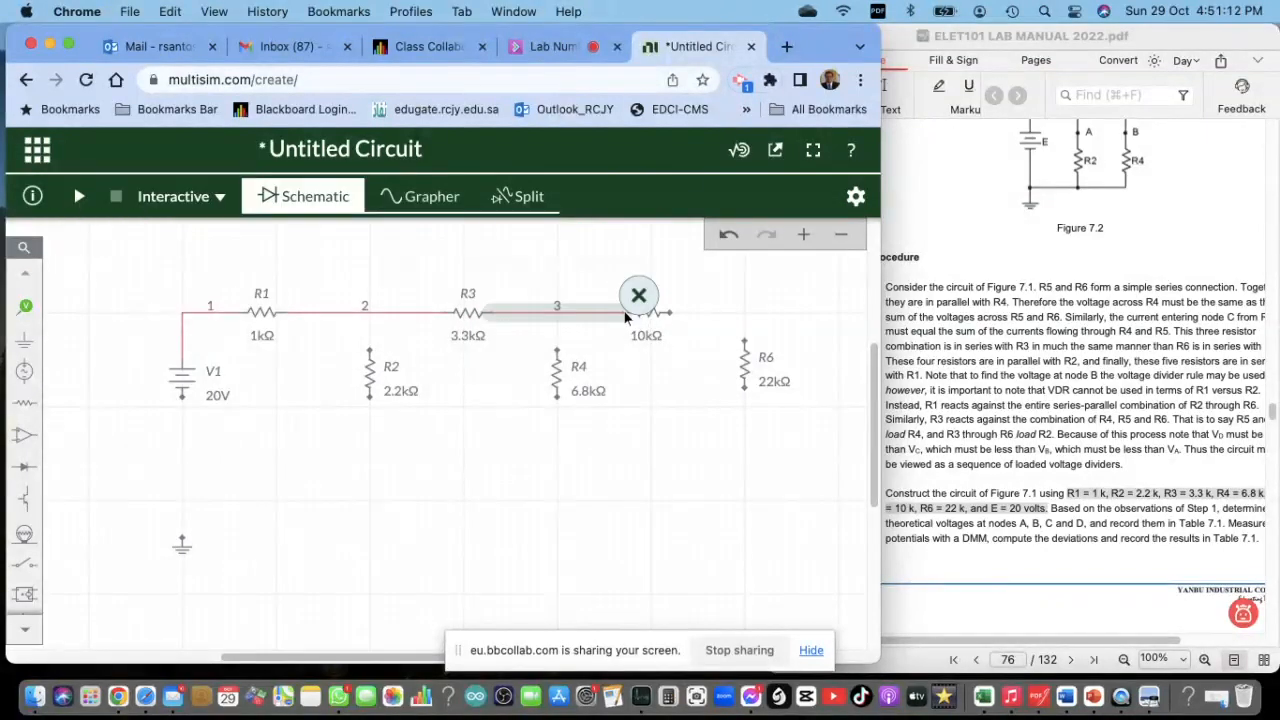
pyautogui.click(596, 480)
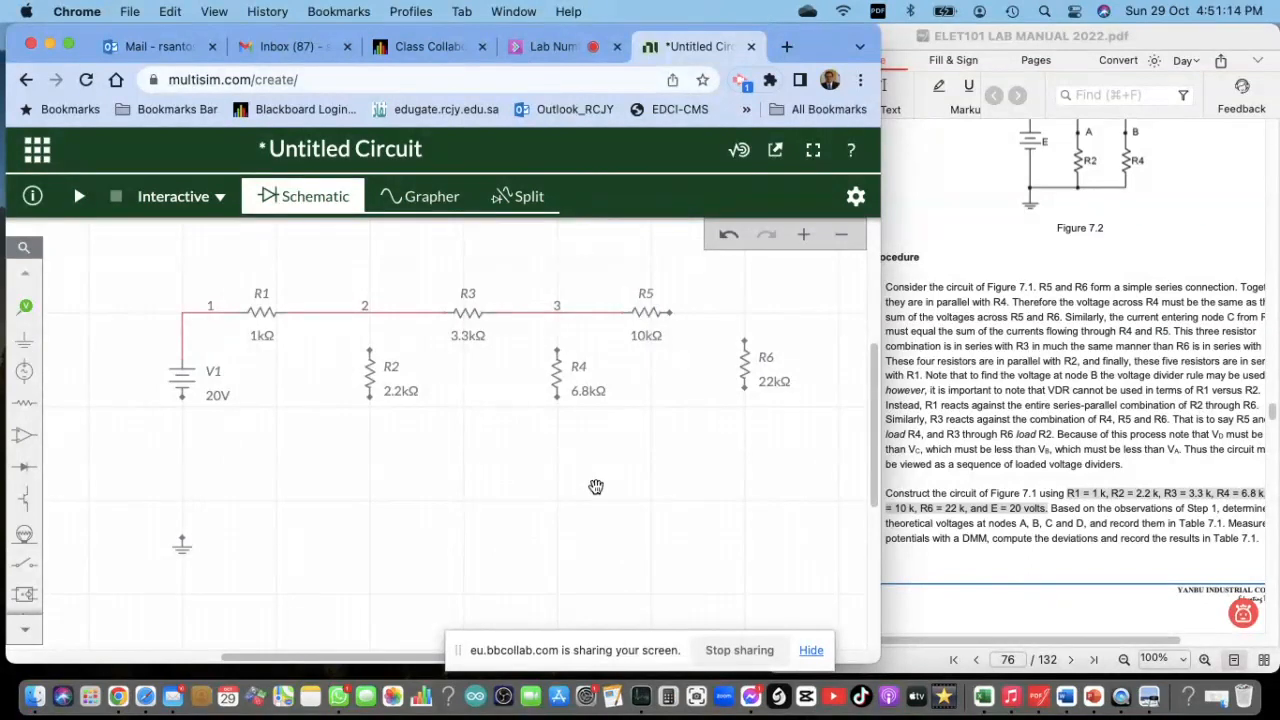
pyautogui.scroll(5, 1078, 500)
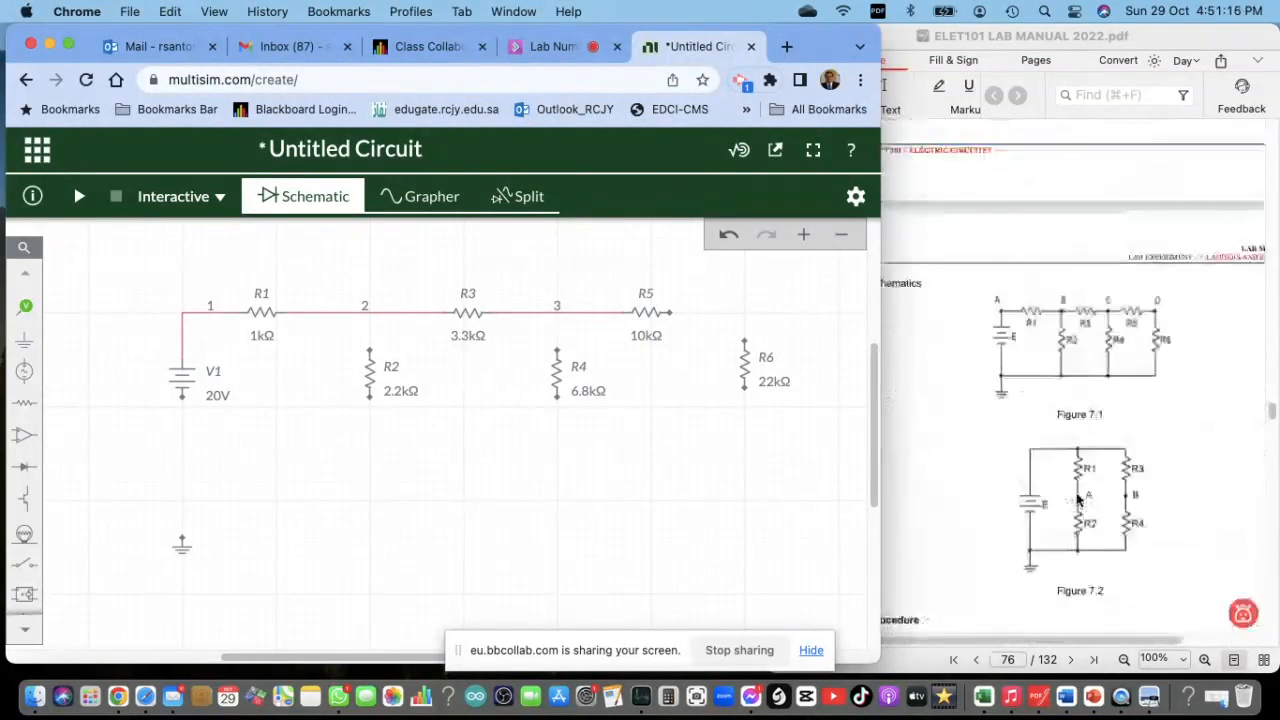
pyautogui.click(671, 316)
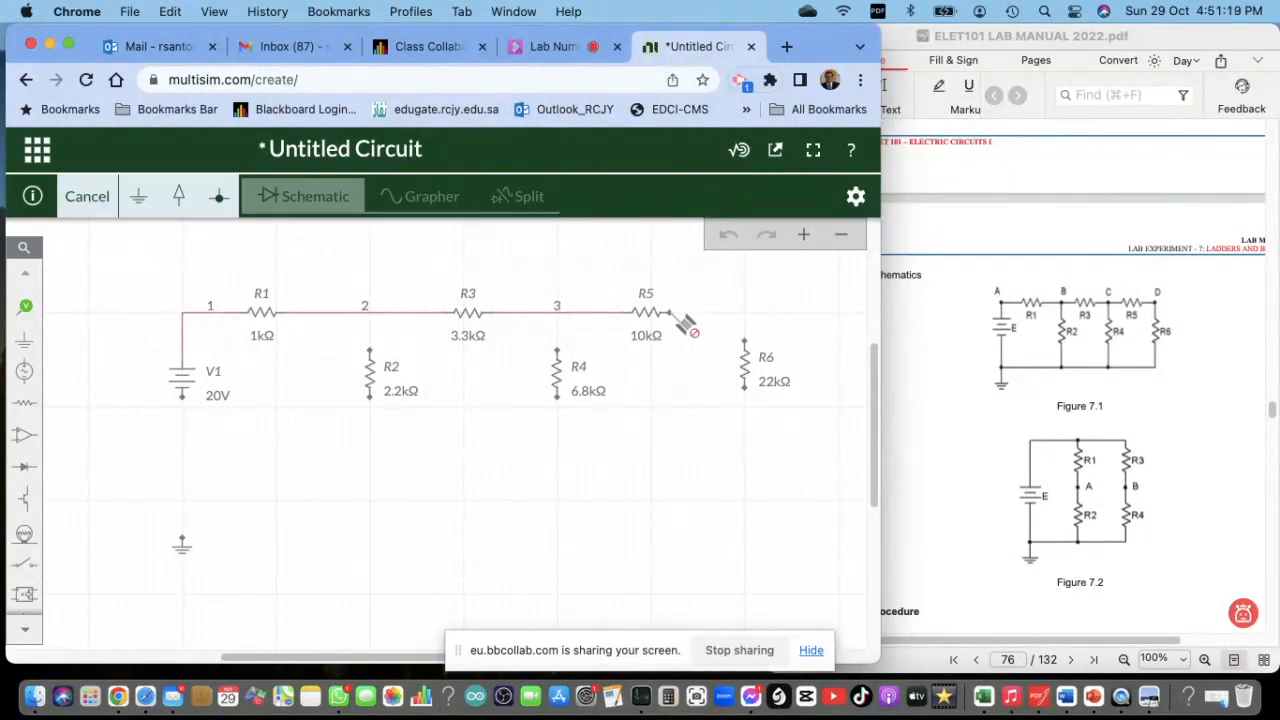
pyautogui.click(742, 345)
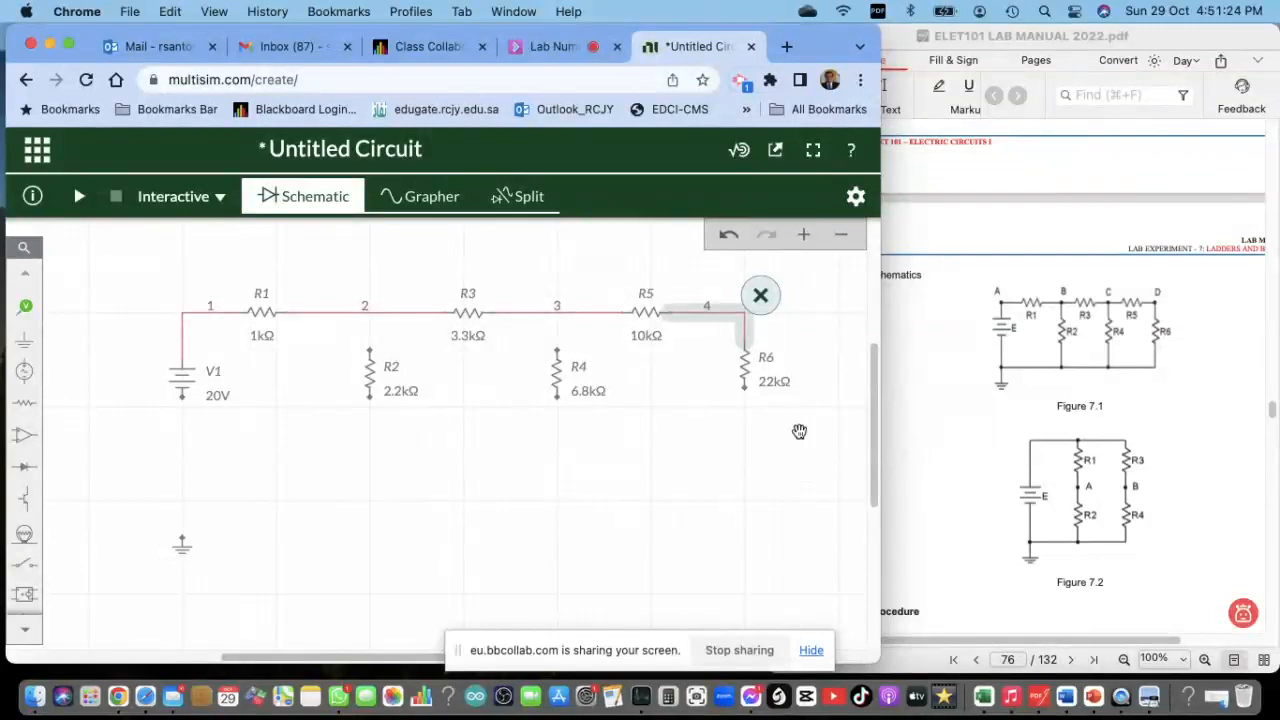
# Wire the lower ends of R6, R4 and R2 and V1's negative terminal together as the common return line
pyautogui.click(749, 397)
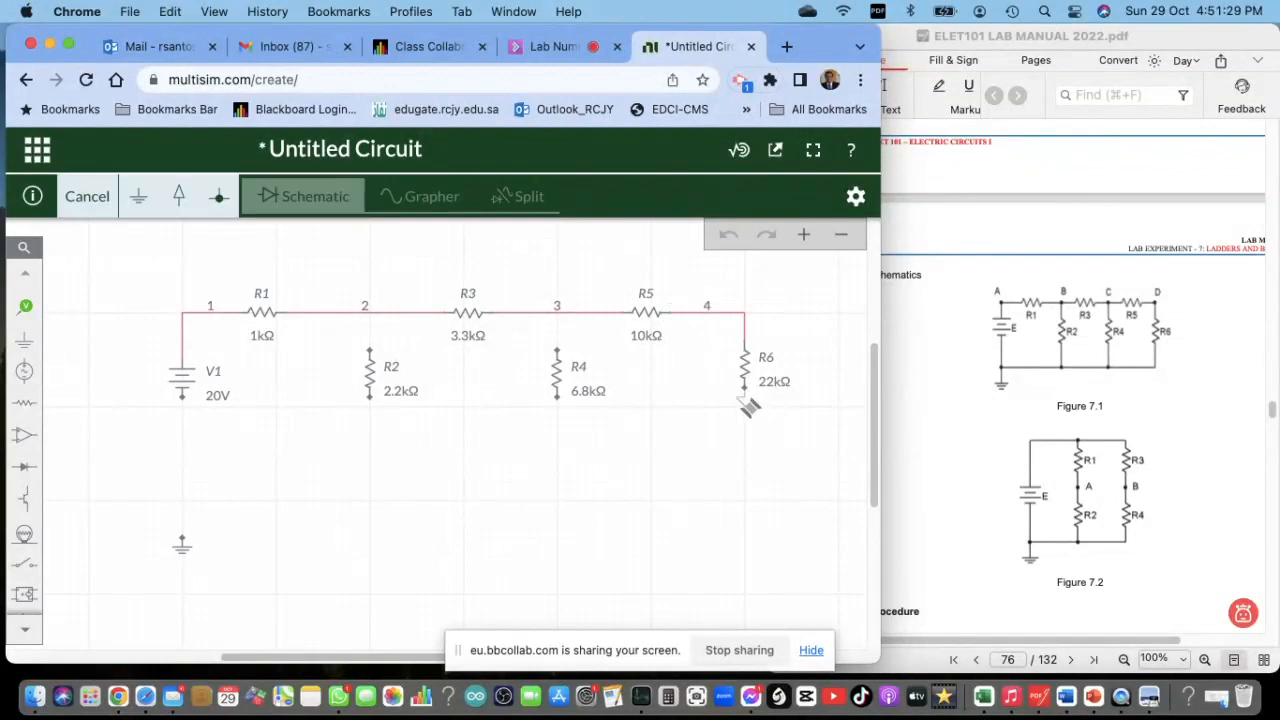
pyautogui.click(557, 398)
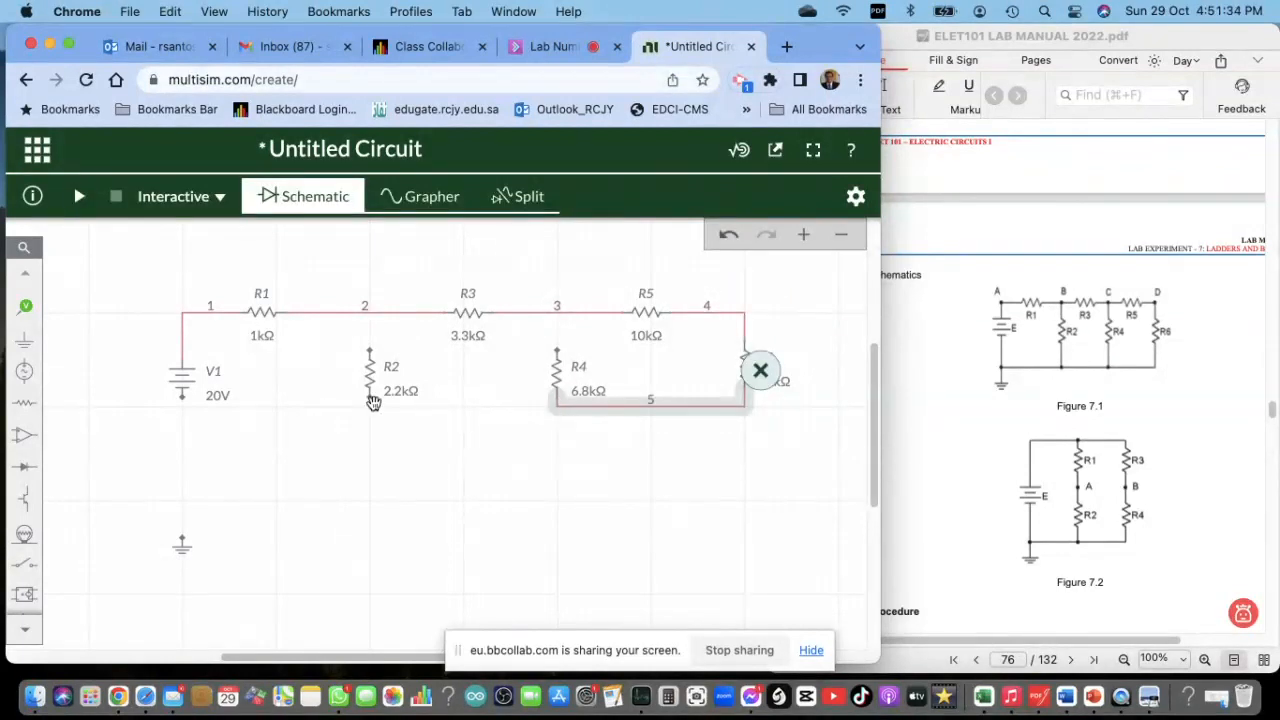
pyautogui.click(566, 404)
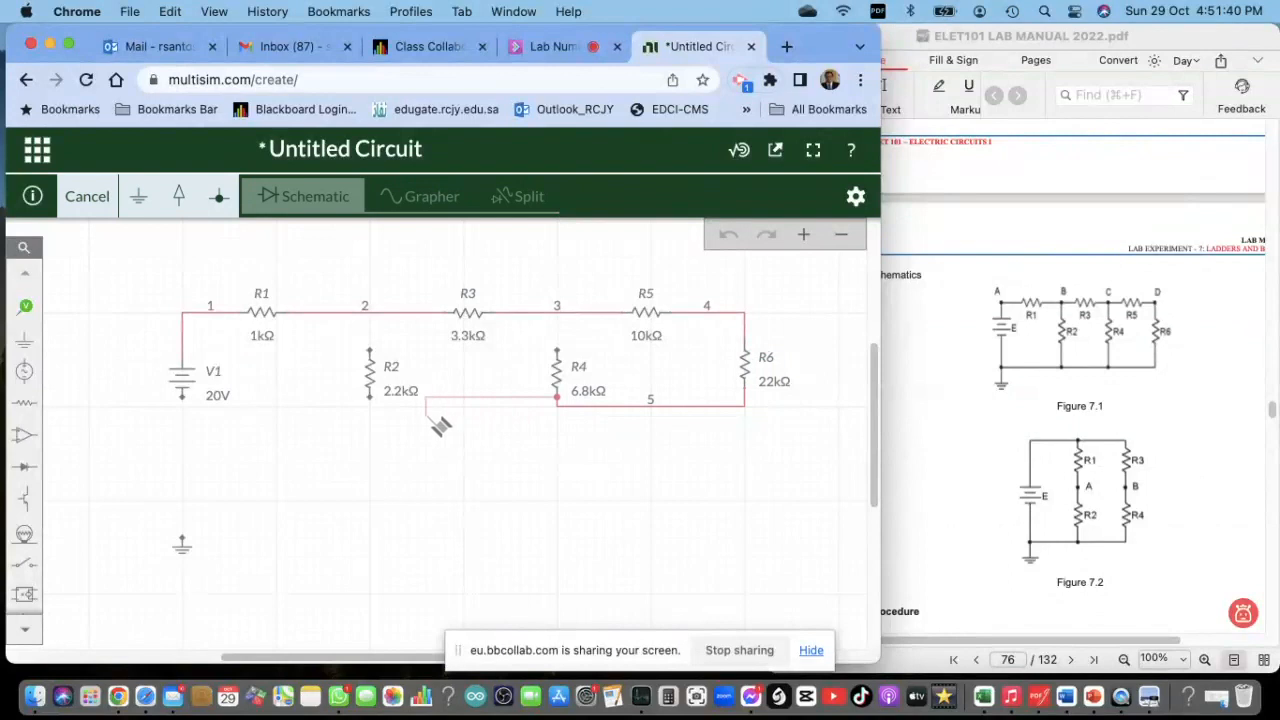
pyautogui.click(553, 403)
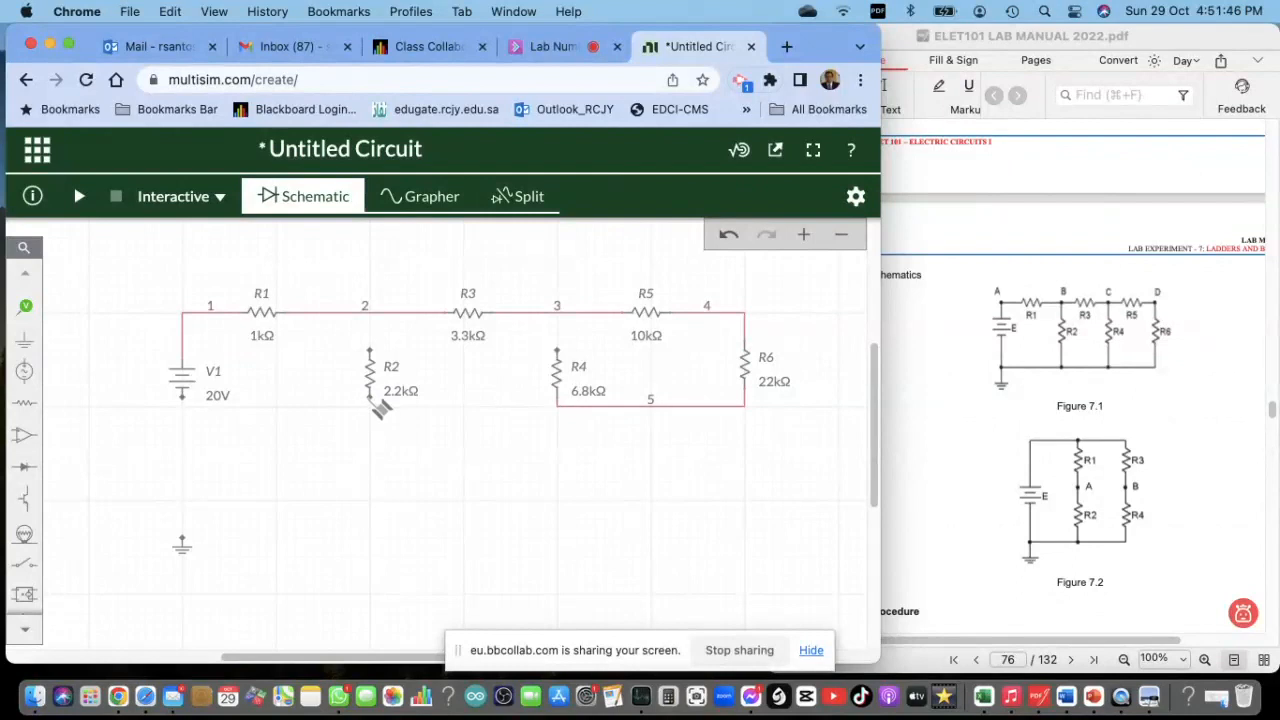
pyautogui.click(370, 404)
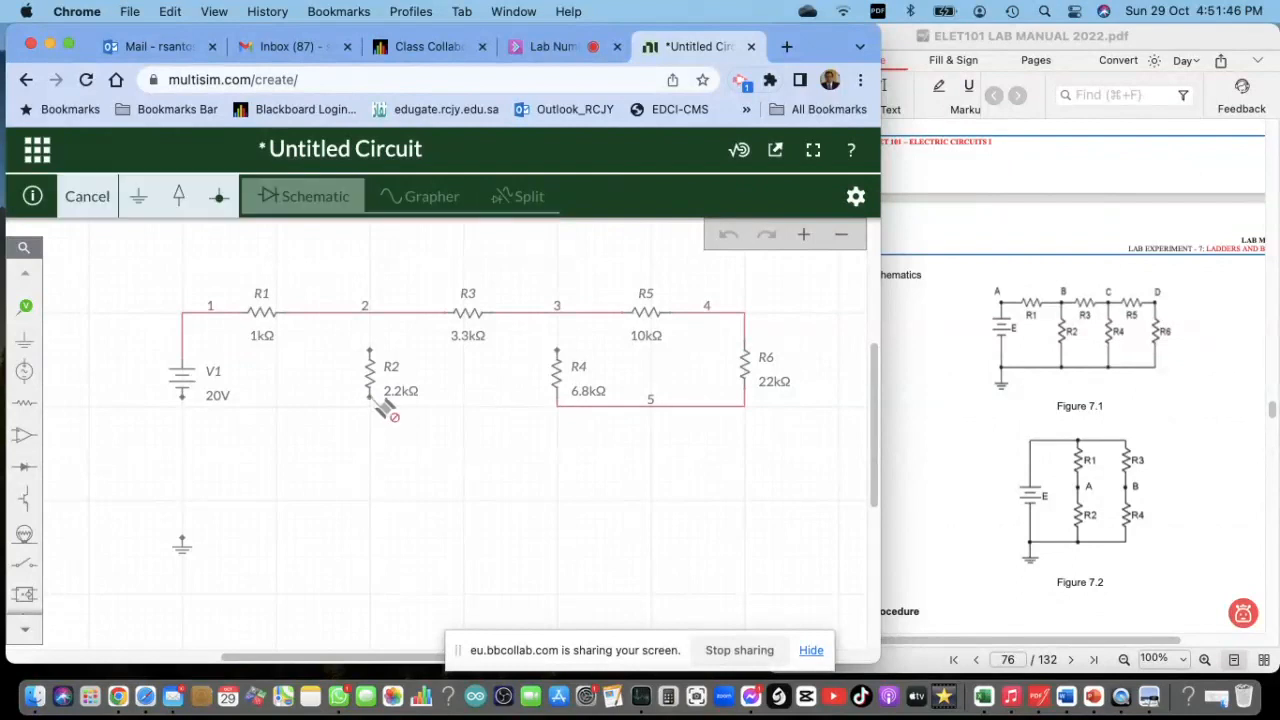
pyautogui.click(557, 405)
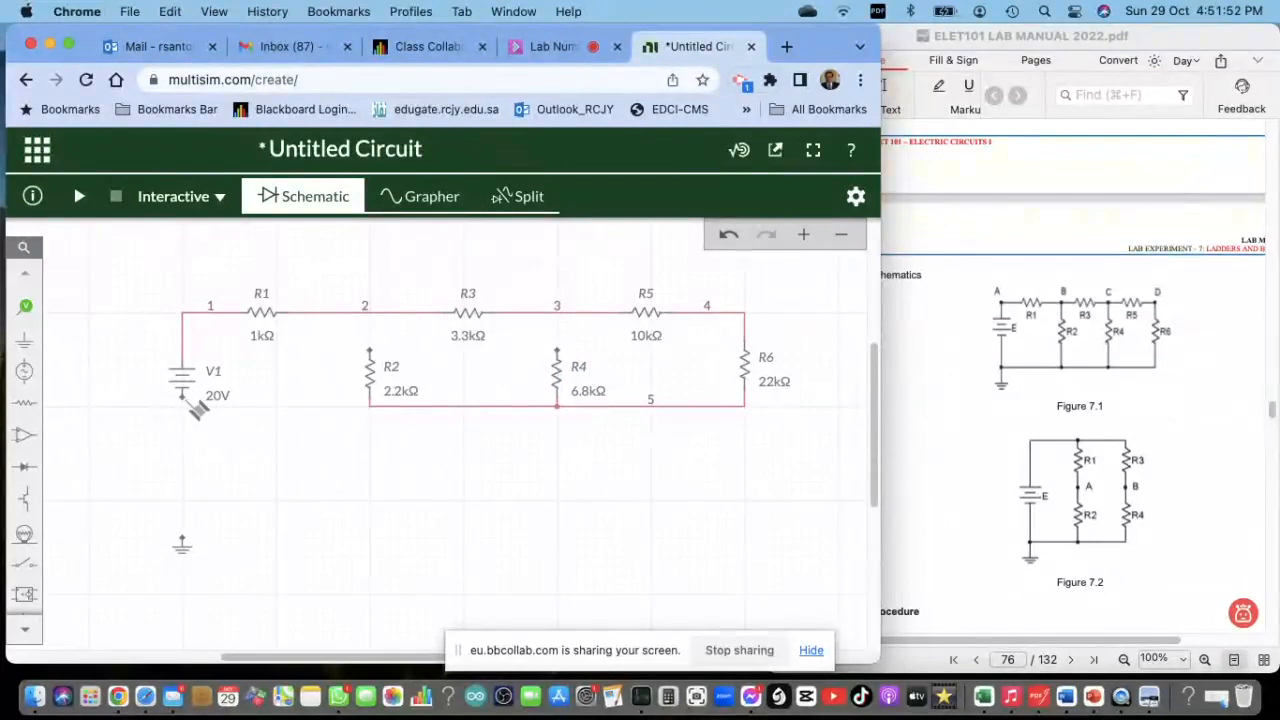
pyautogui.click(190, 402)
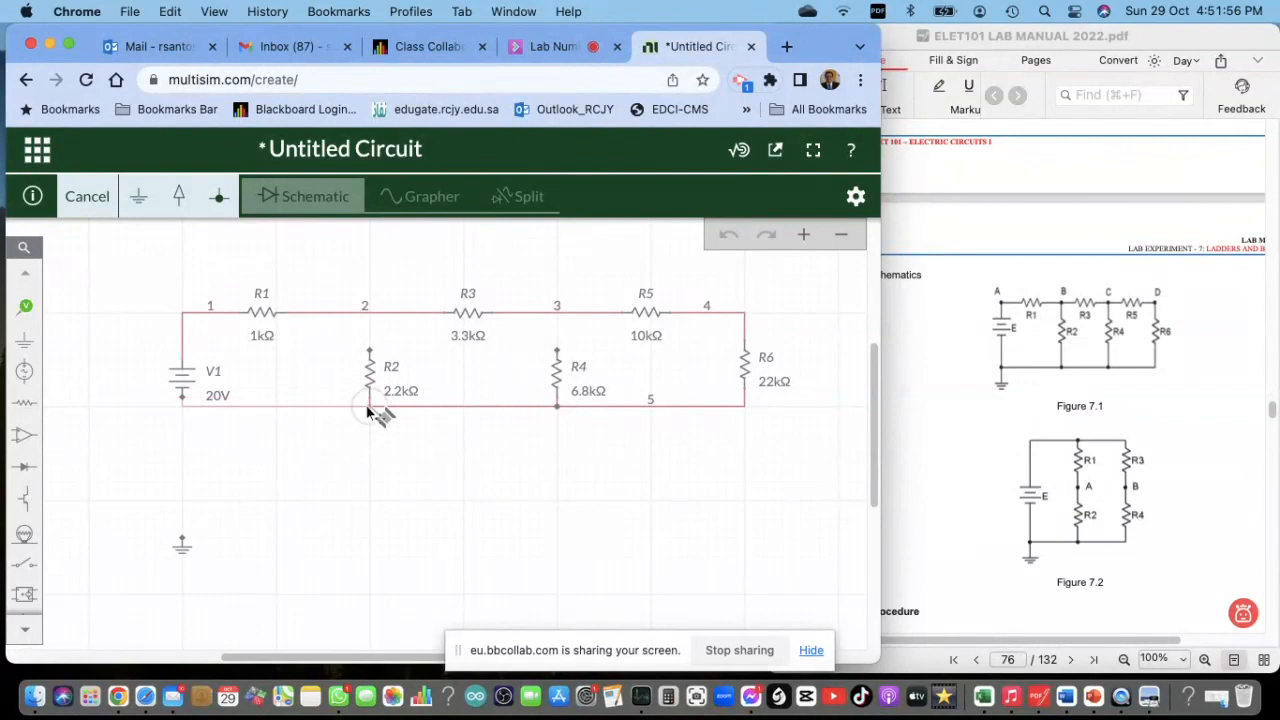
pyautogui.click(370, 406)
pyautogui.click(376, 463)
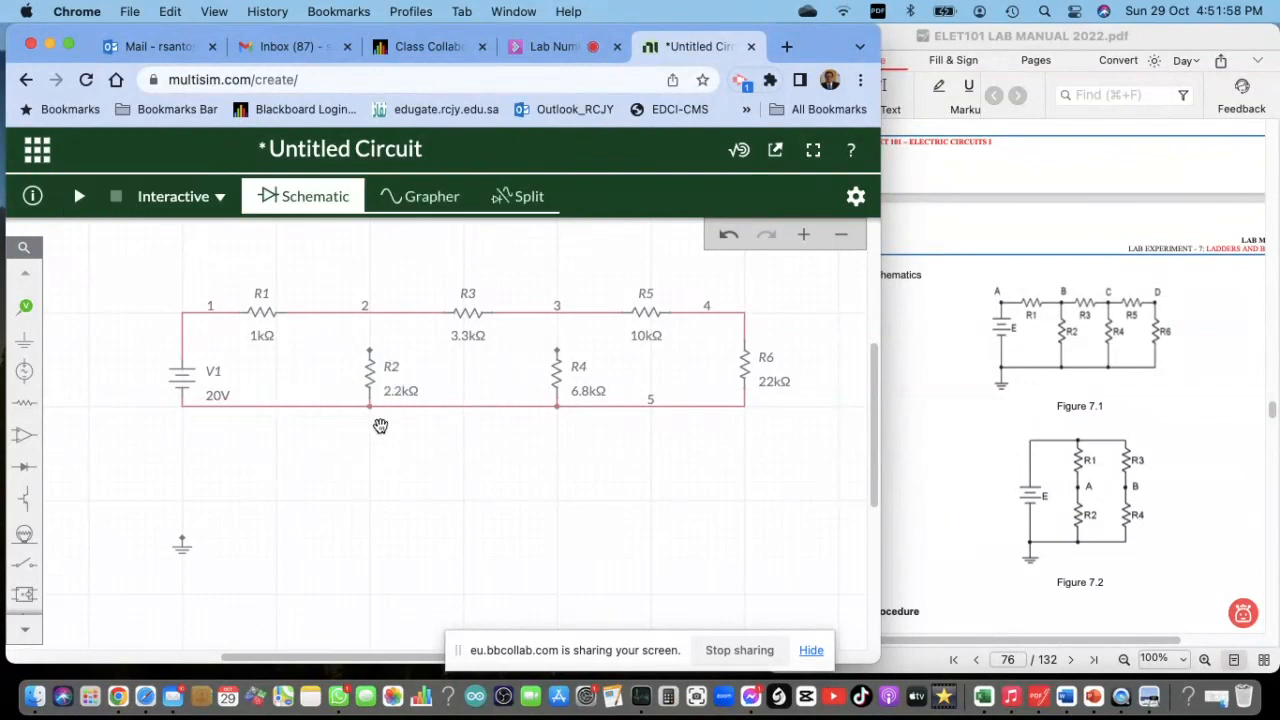
# Connect R2's upper end to the wire between R1 and R3, and R4's upper end to the wire between R3 and R5
pyautogui.click(370, 352)
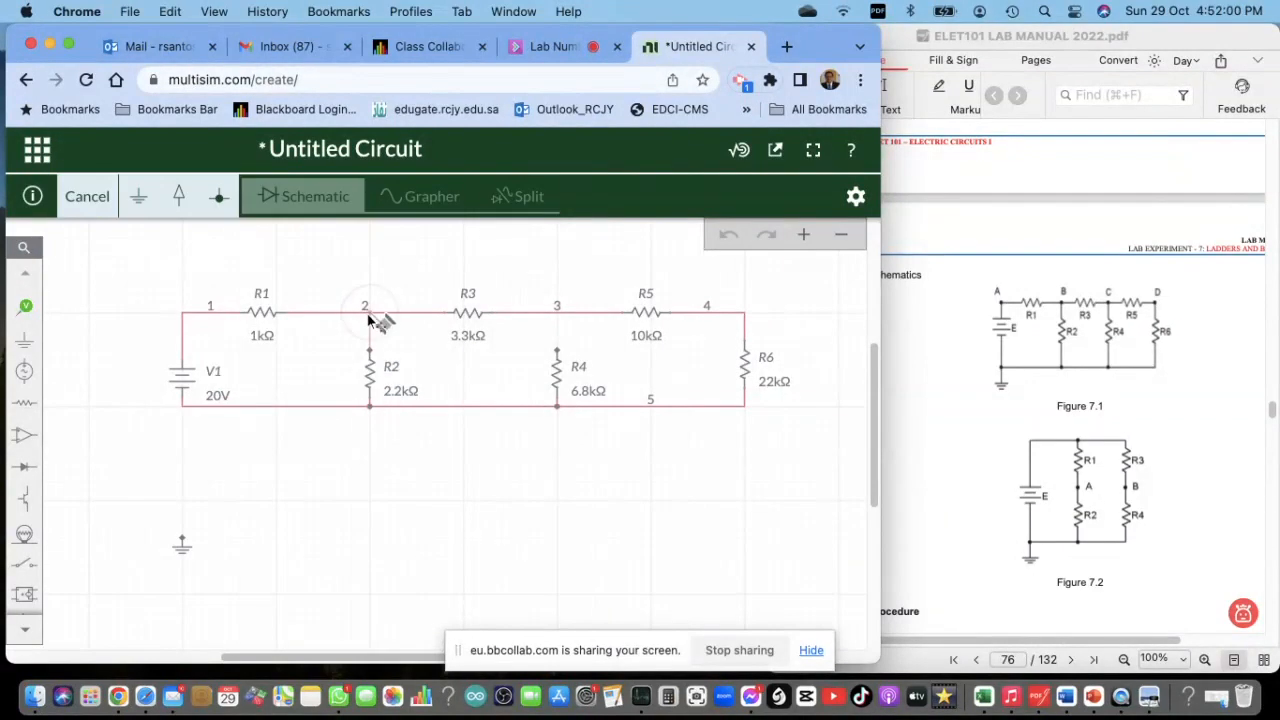
pyautogui.click(370, 318)
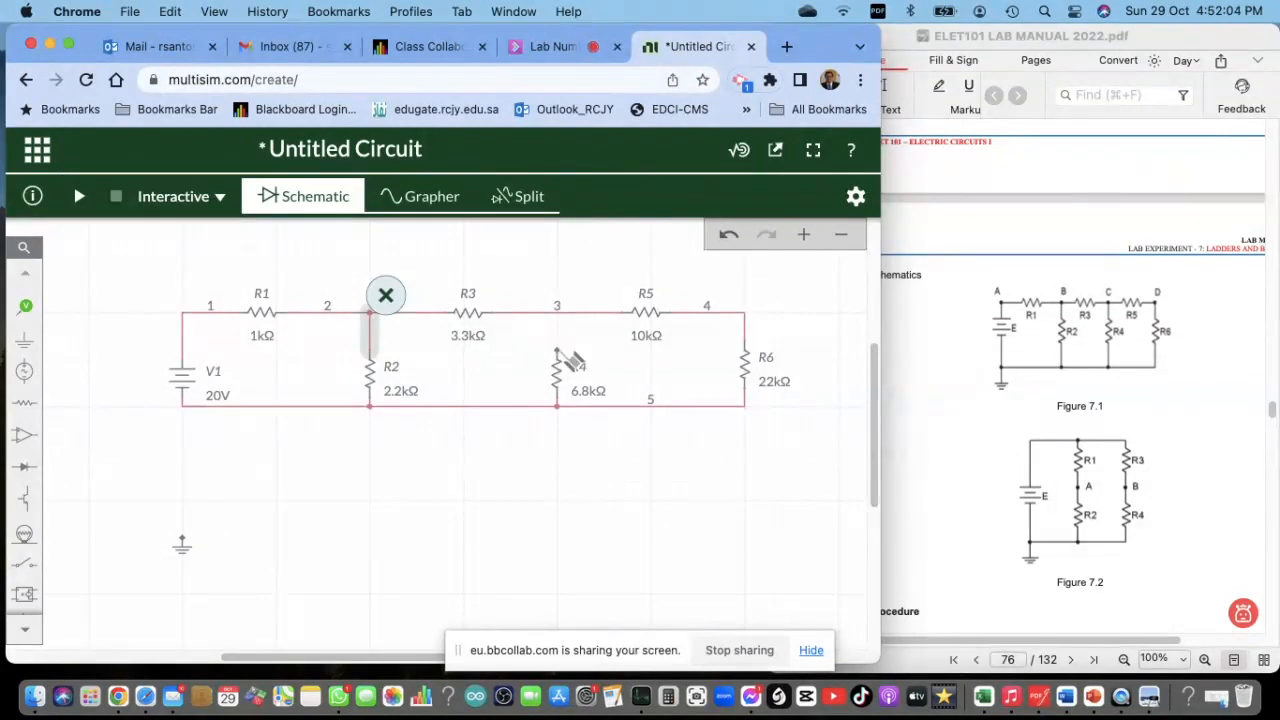
pyautogui.click(559, 352)
pyautogui.click(561, 318)
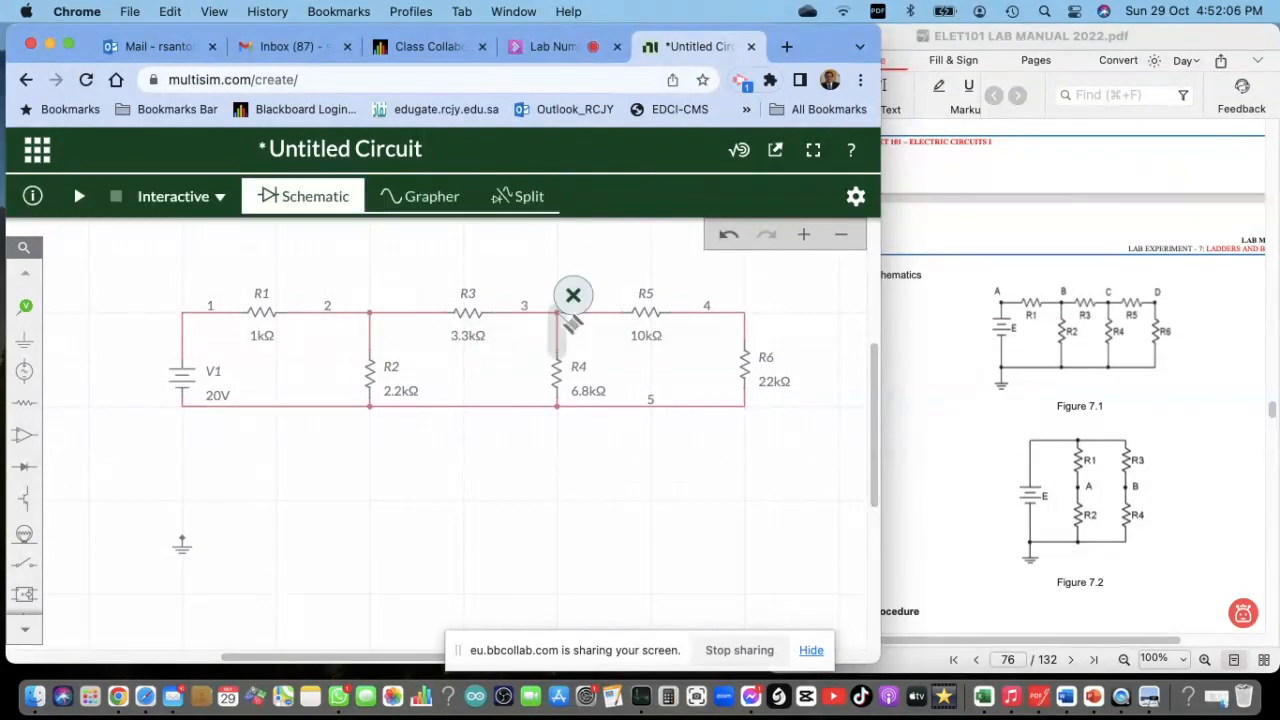
pyautogui.click(538, 465)
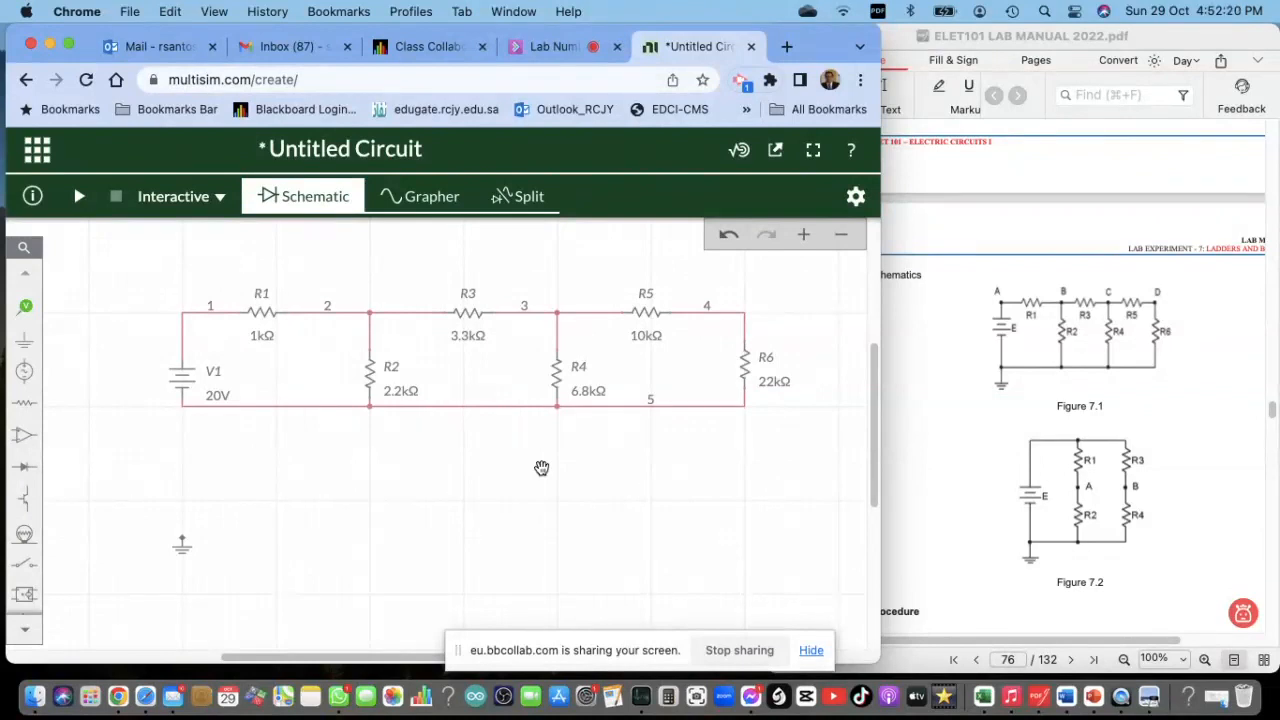
# Examine Table 7.1 and Figure 7.1 in the lab manual for the node voltages that have to be measured
pyautogui.scroll(-8, 1150, 485)
pyautogui.scroll(-10, 1141, 495)
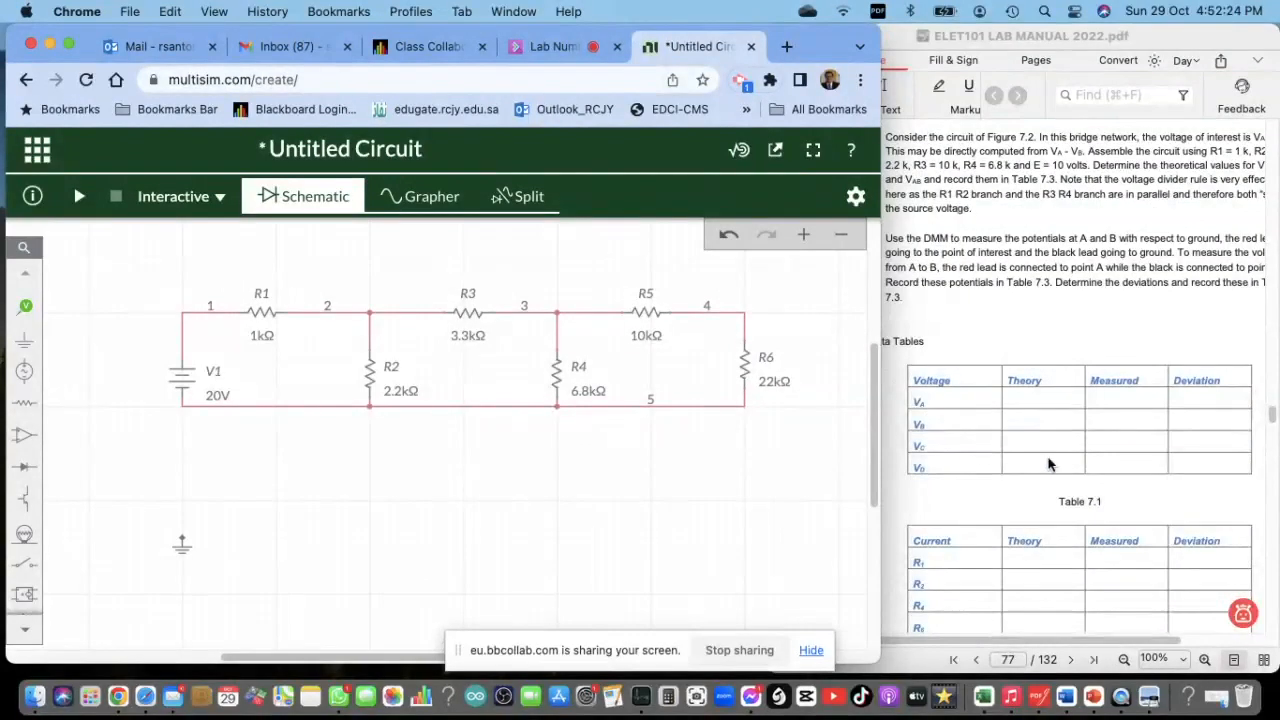
pyautogui.scroll(10, 1035, 461)
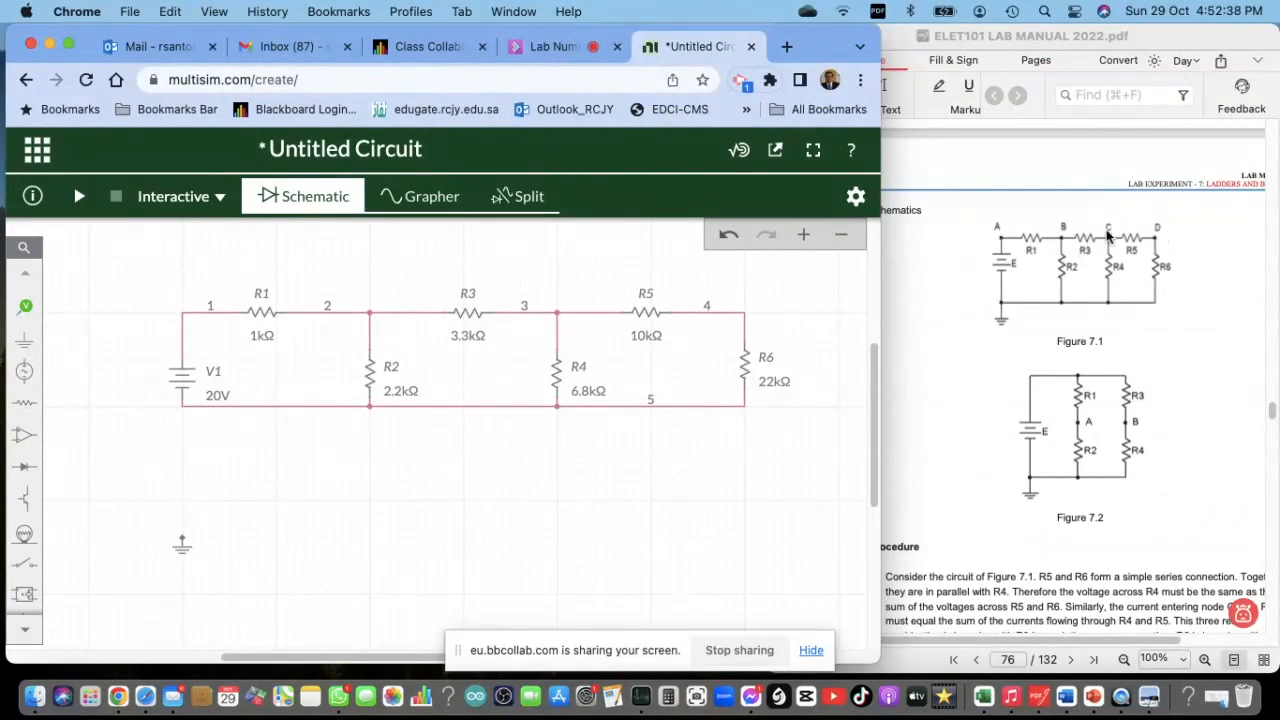
pyautogui.scroll(-1, 1085, 490)
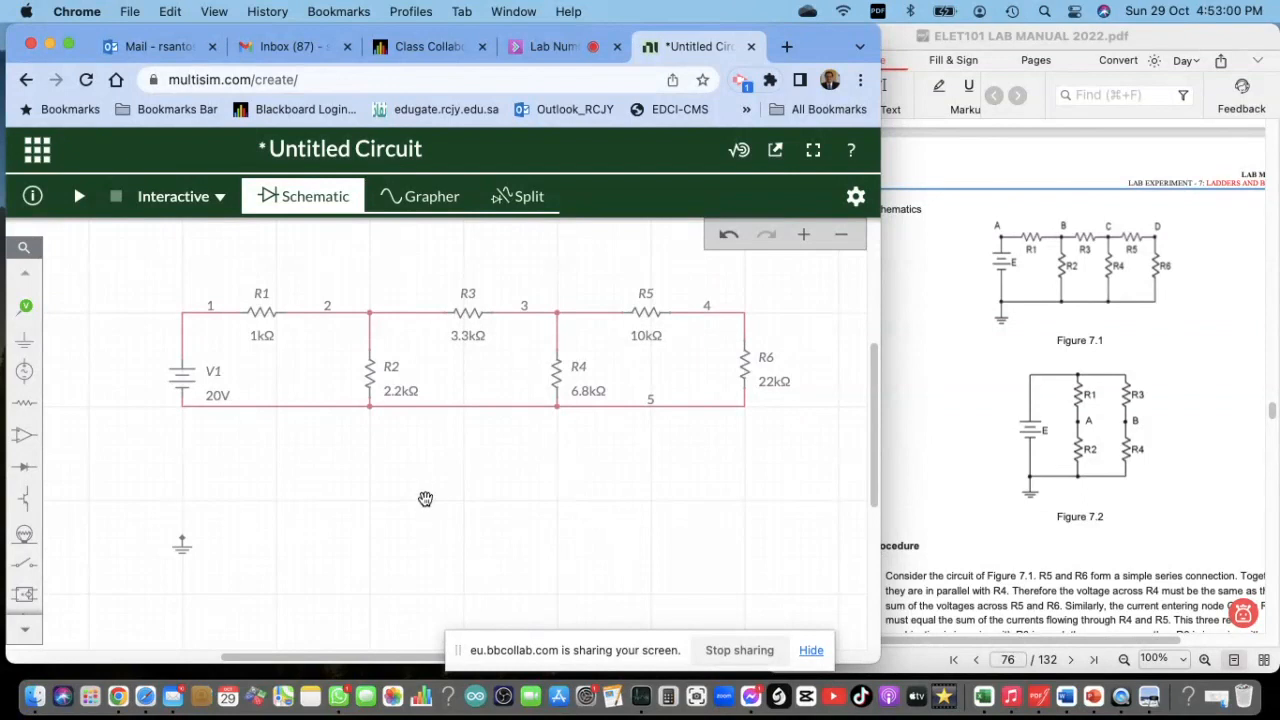
pyautogui.scroll(2, 539, 505)
pyautogui.scroll(-2, 539, 505)
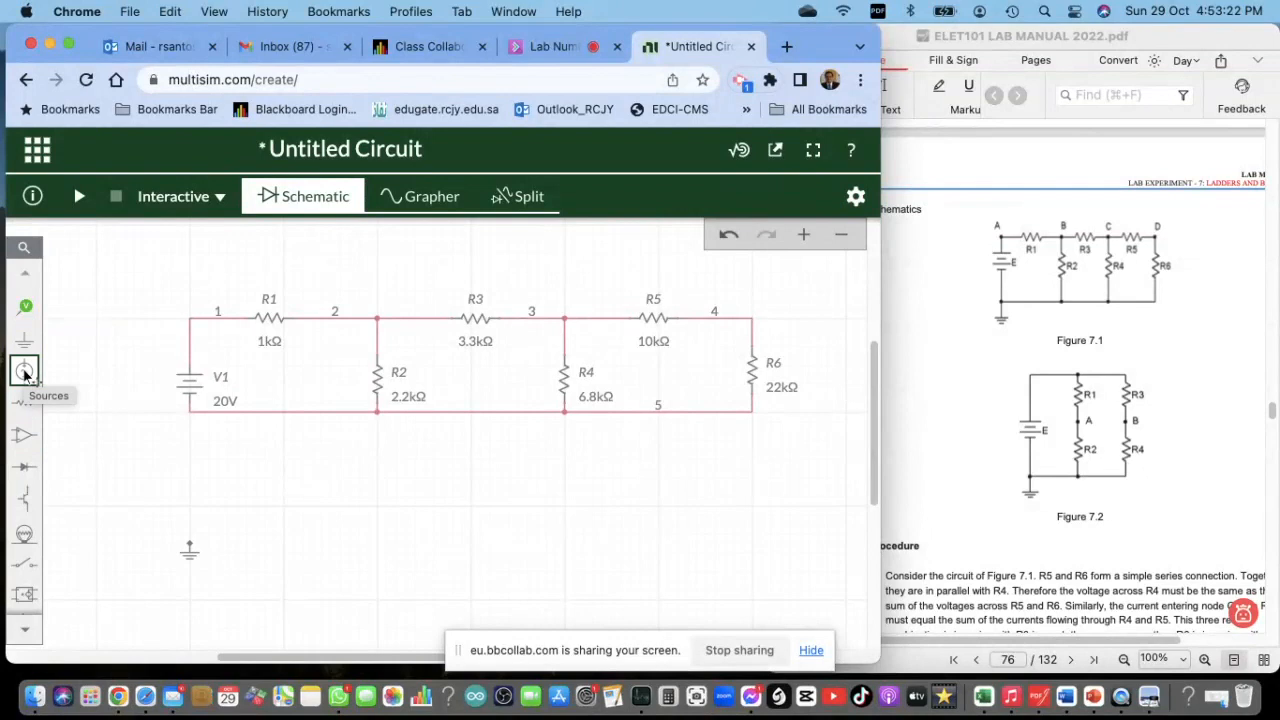
# Place a voltage probe at node A on the wire between V1 and R1 and rename it Va
pyautogui.click(26, 309)
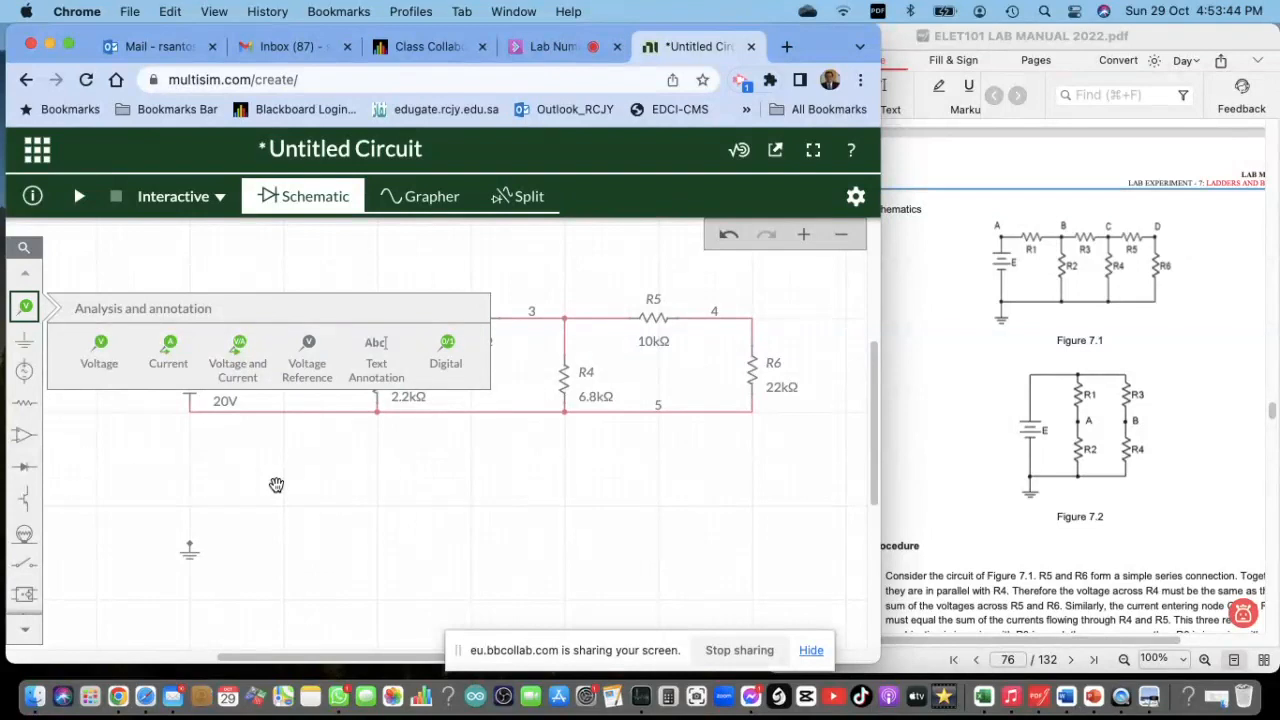
pyautogui.click(102, 350)
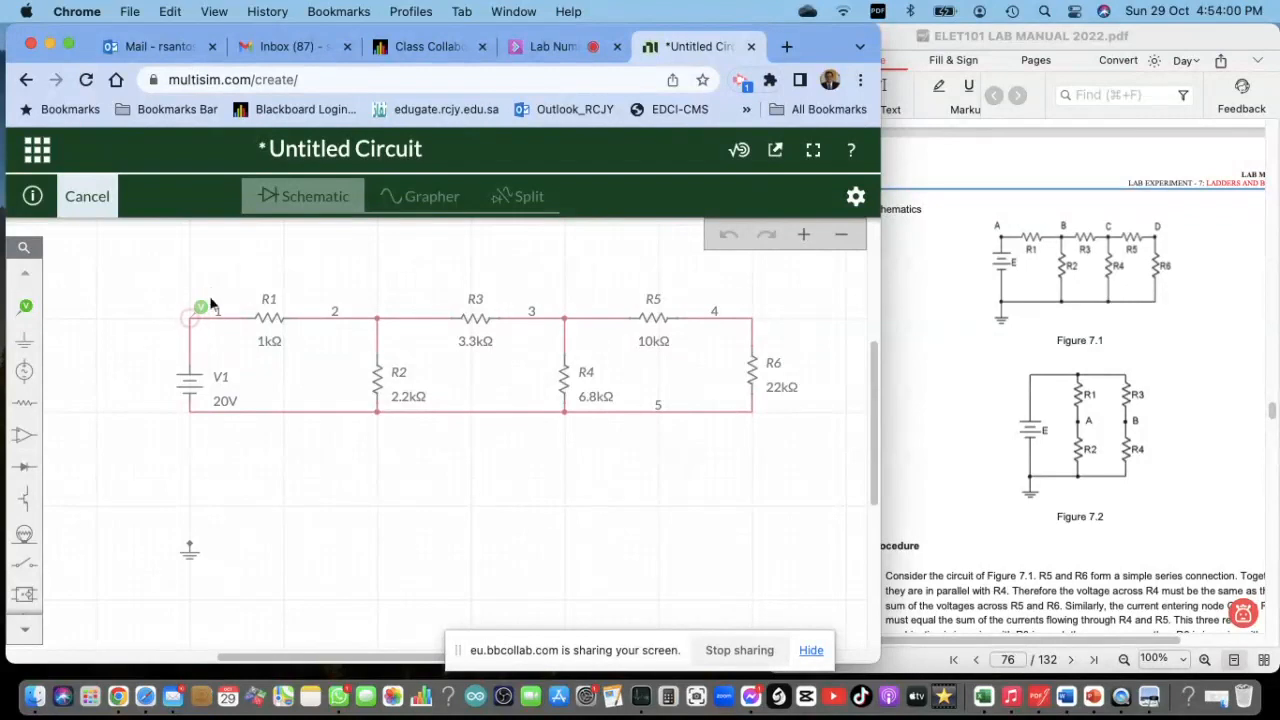
pyautogui.click(208, 297)
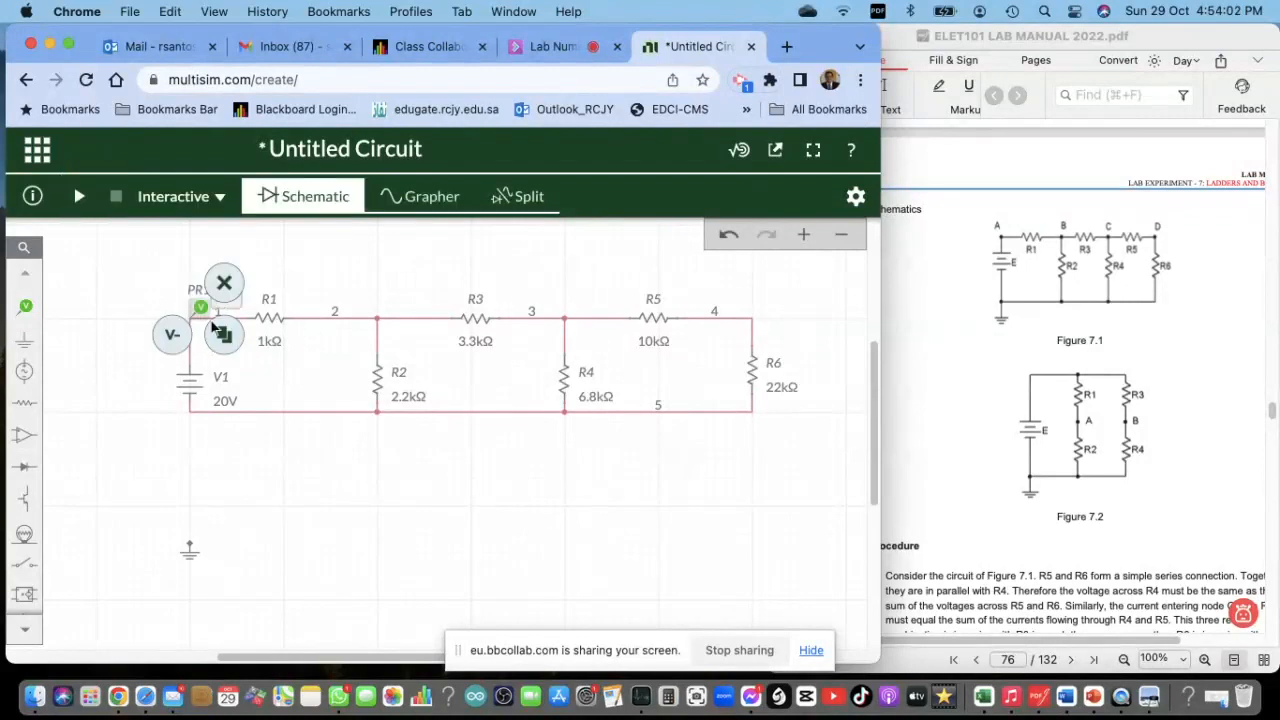
pyautogui.click(202, 310)
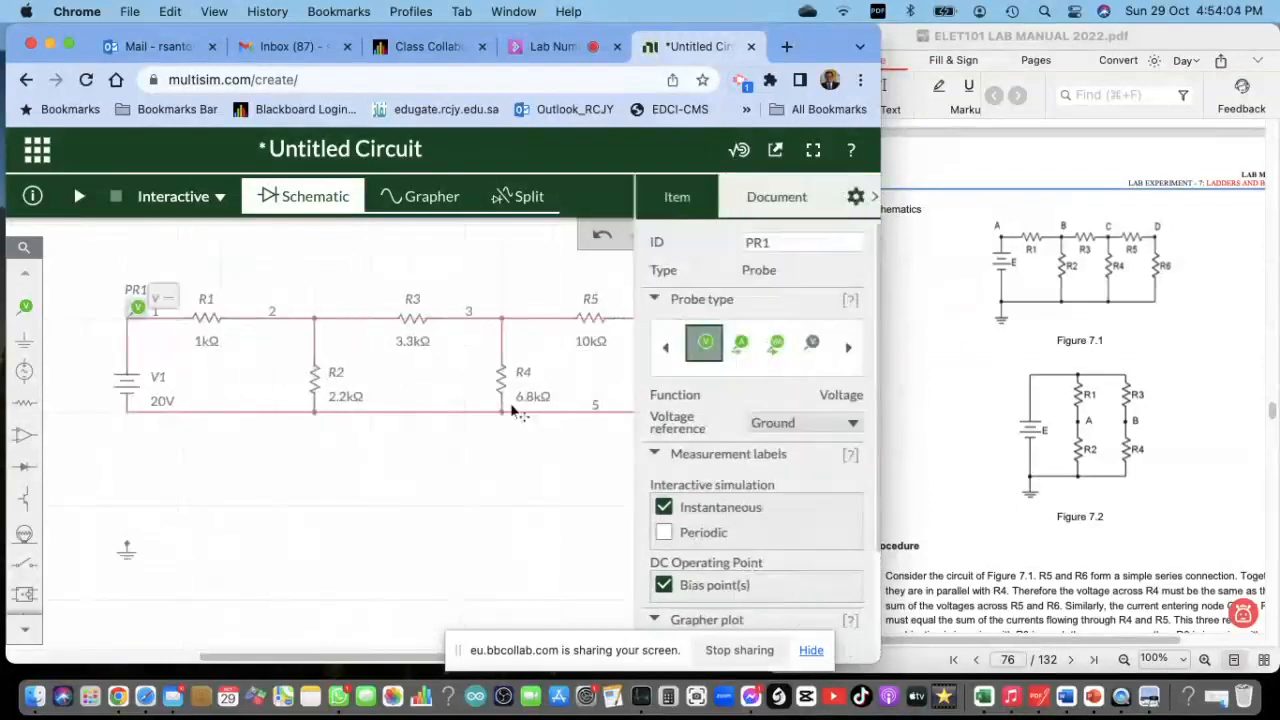
pyautogui.moveTo(772, 241); pyautogui.dragTo(729, 246)
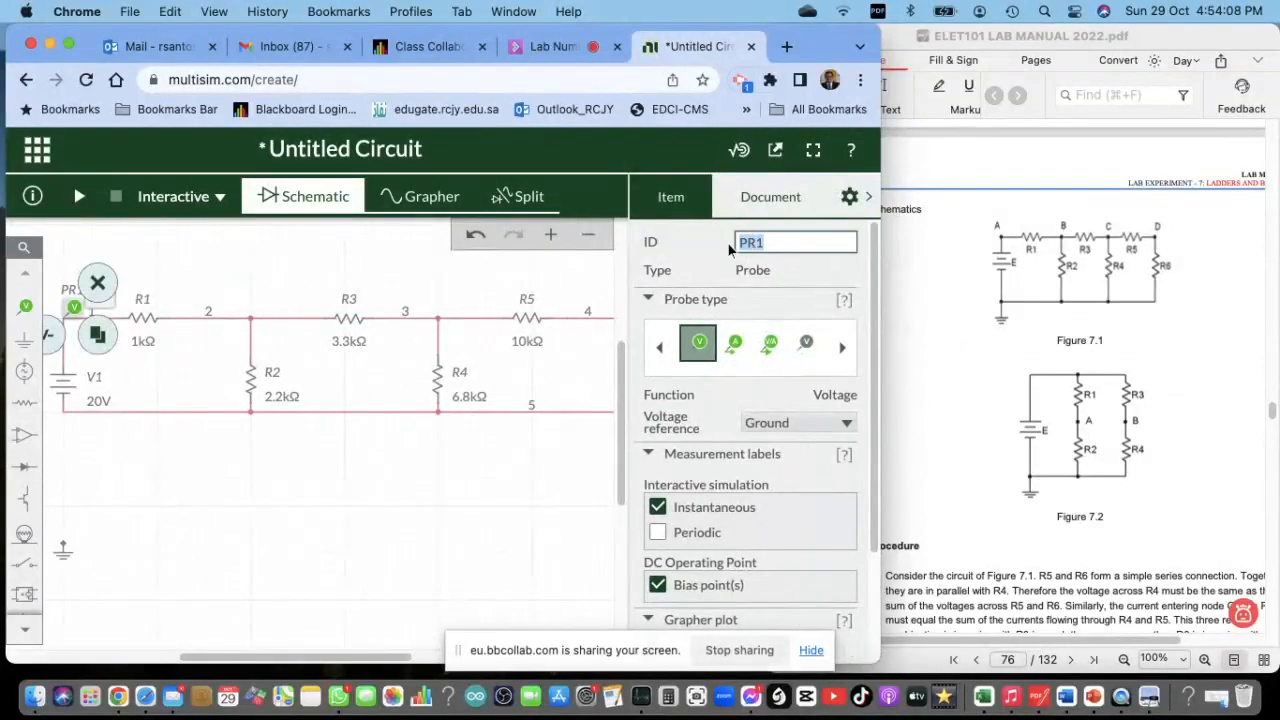
pyautogui.write('Va')
pyautogui.click(497, 494)
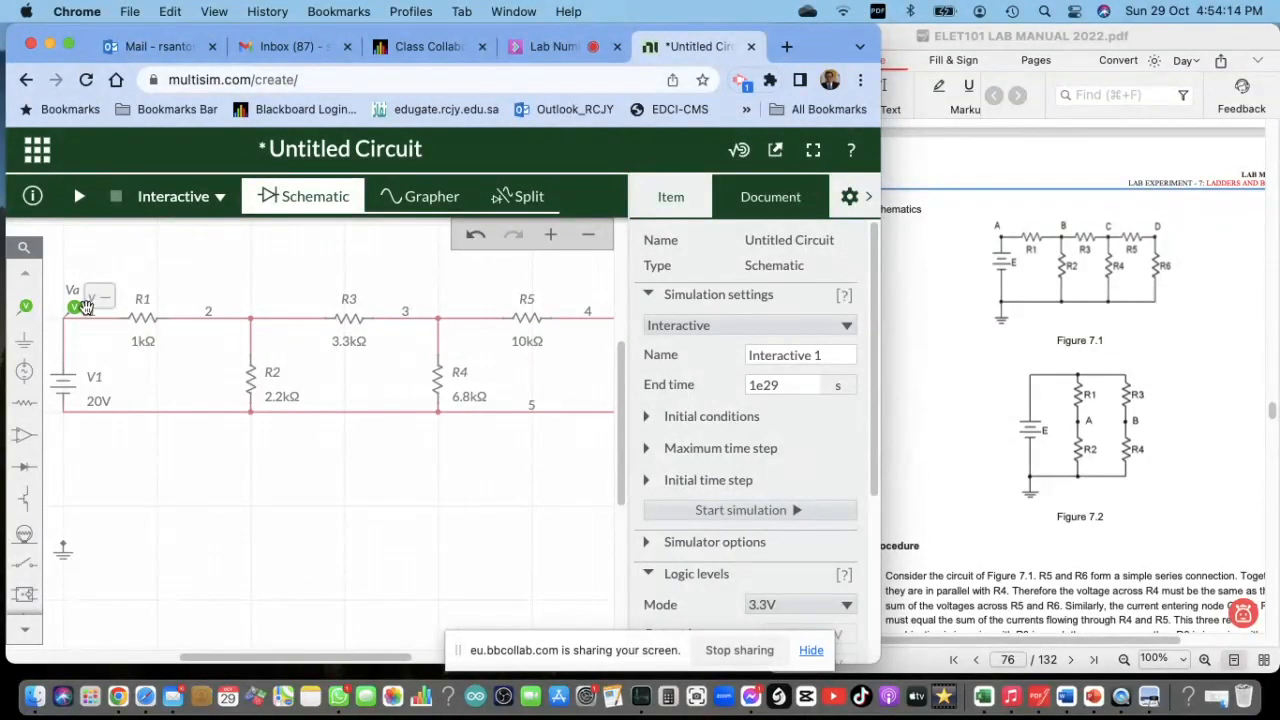
# Place a voltage probe at node B, the junction of R1, R2 and R3, and rename it Vb
pyautogui.click(25, 306)
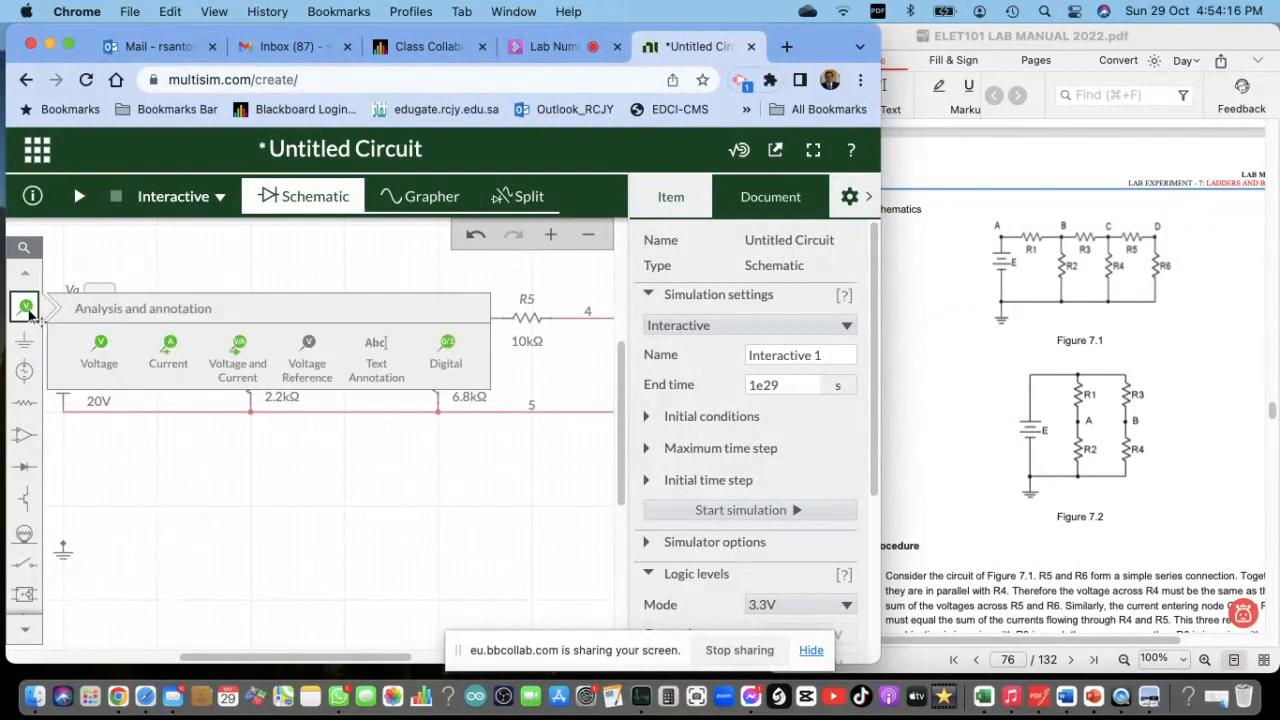
pyautogui.click(101, 350)
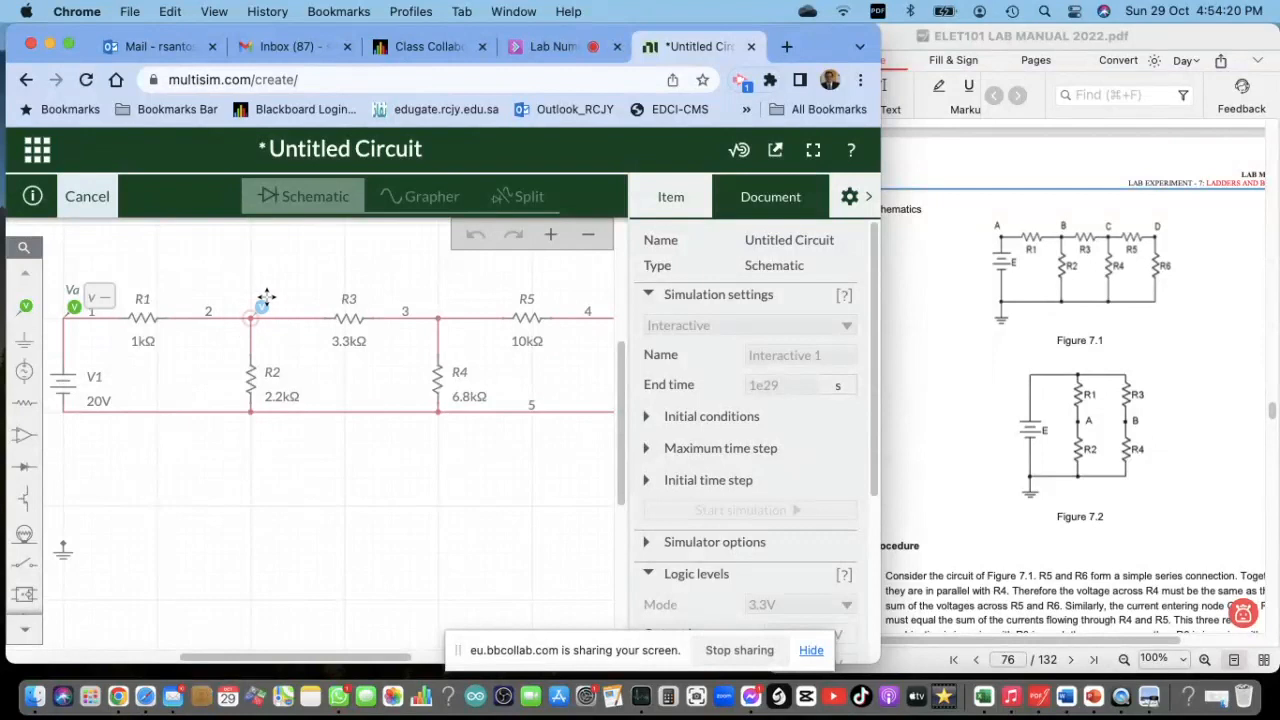
pyautogui.click(263, 301)
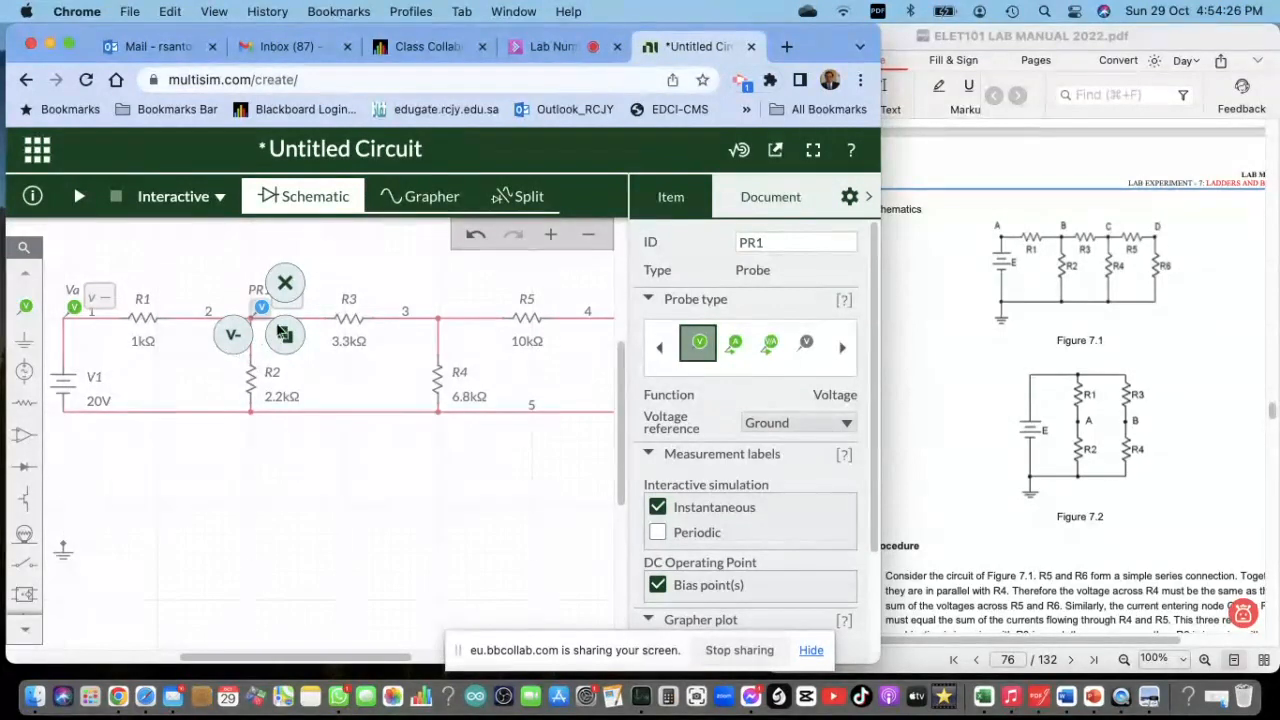
pyautogui.moveTo(785, 243); pyautogui.dragTo(684, 254)
pyautogui.write('Vb')
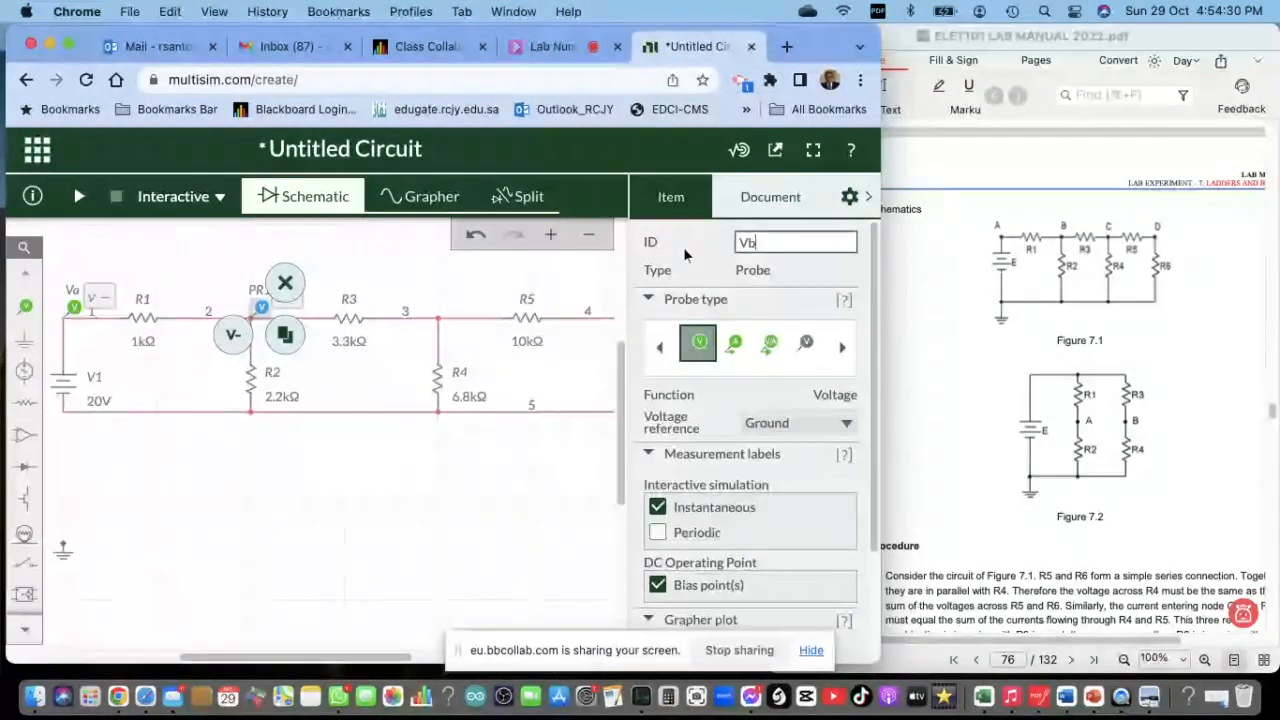
pyautogui.click(567, 476)
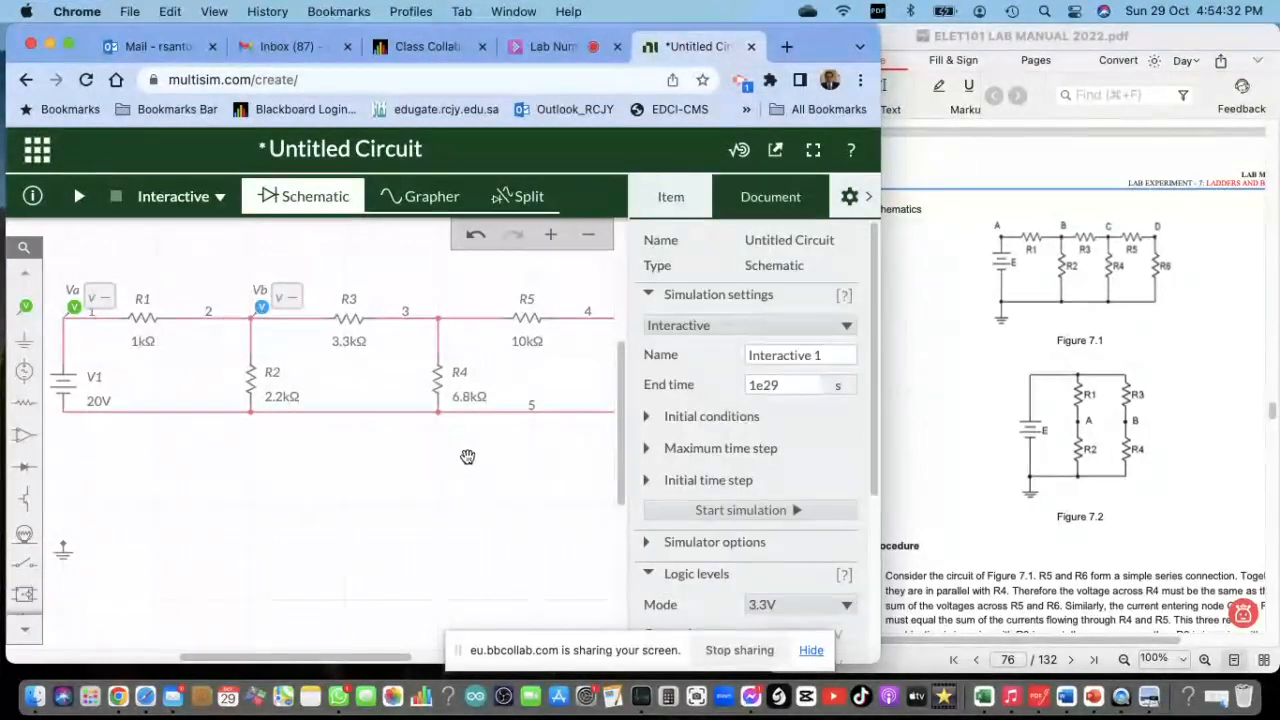
# Place a voltage probe at node C, the junction of R3, R4 and R5, and rename it Vc
pyautogui.click(25, 306)
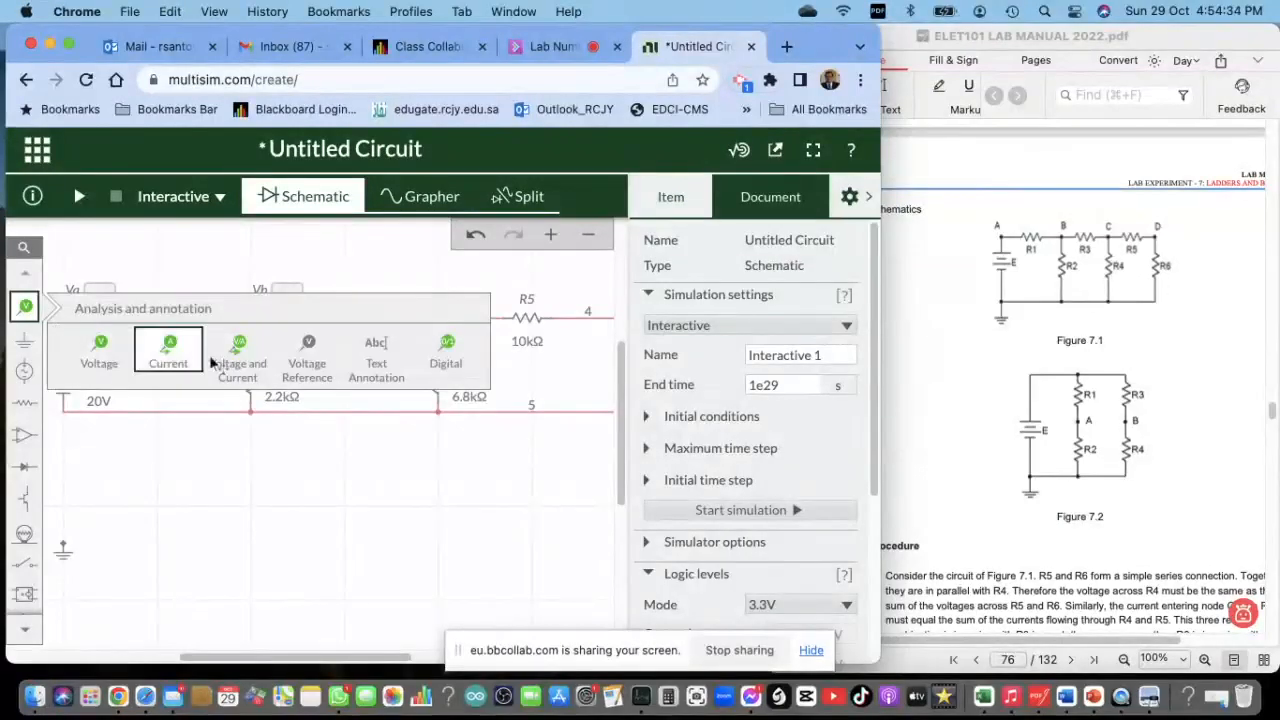
pyautogui.click(99, 352)
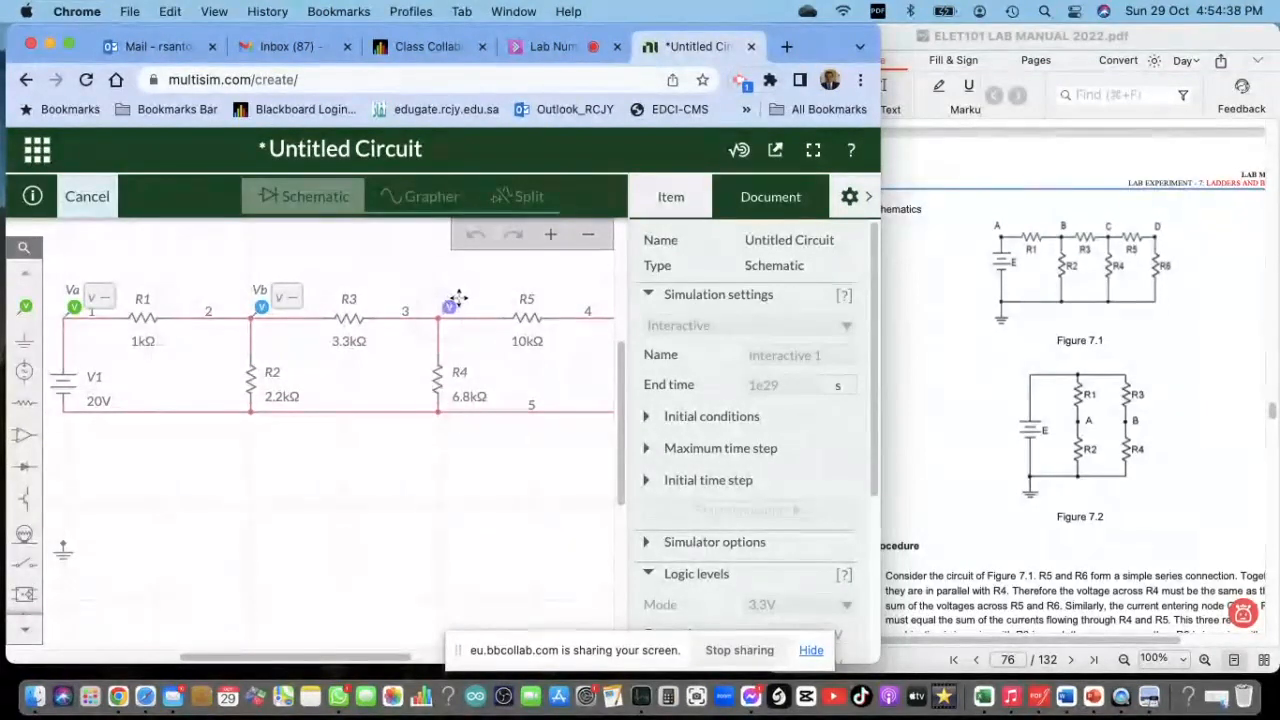
pyautogui.click(456, 300)
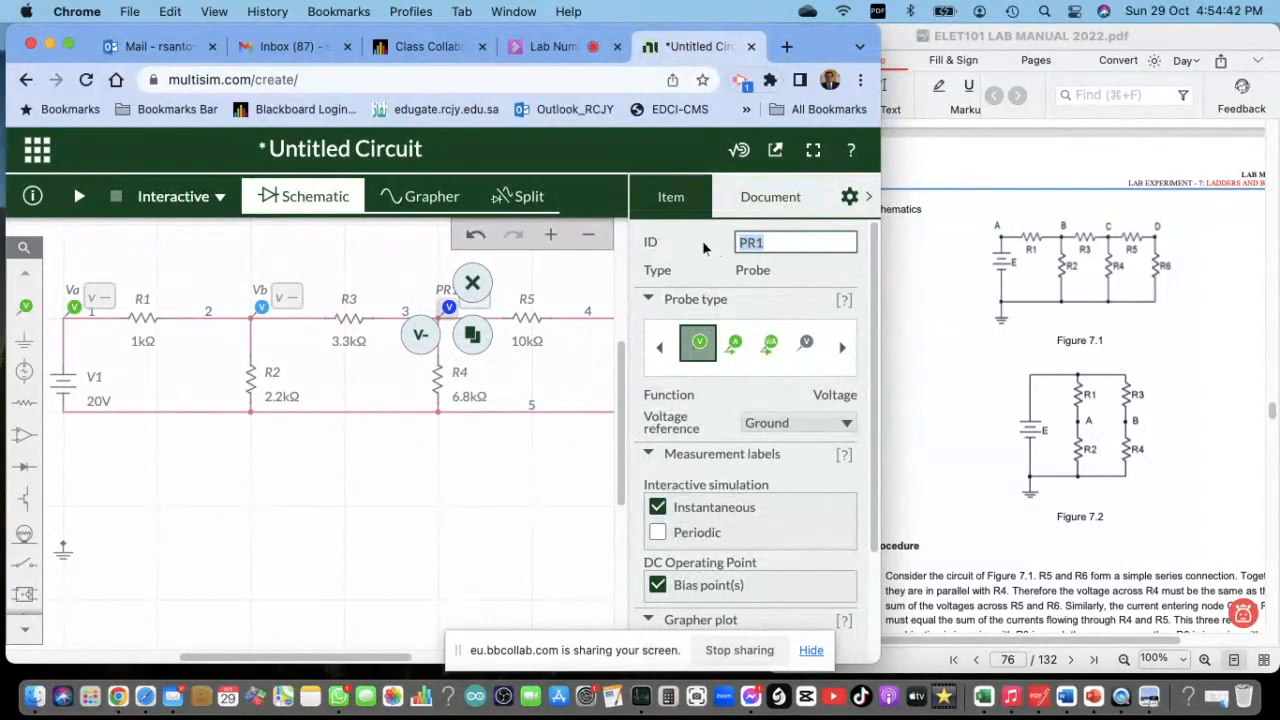
pyautogui.write('Vc')
pyautogui.click(431, 510)
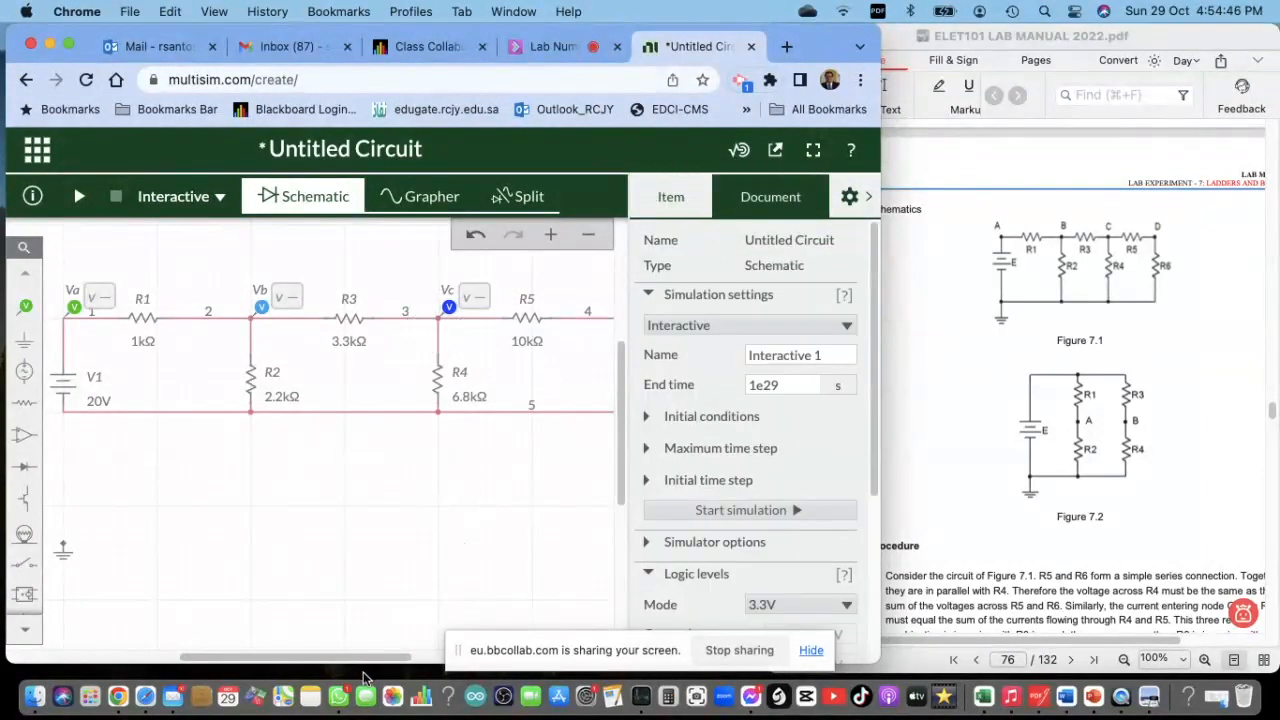
# Place a voltage probe at node D, the corner between R5 and R6, and rename it Vd
pyautogui.moveTo(371, 653); pyautogui.dragTo(442, 655)
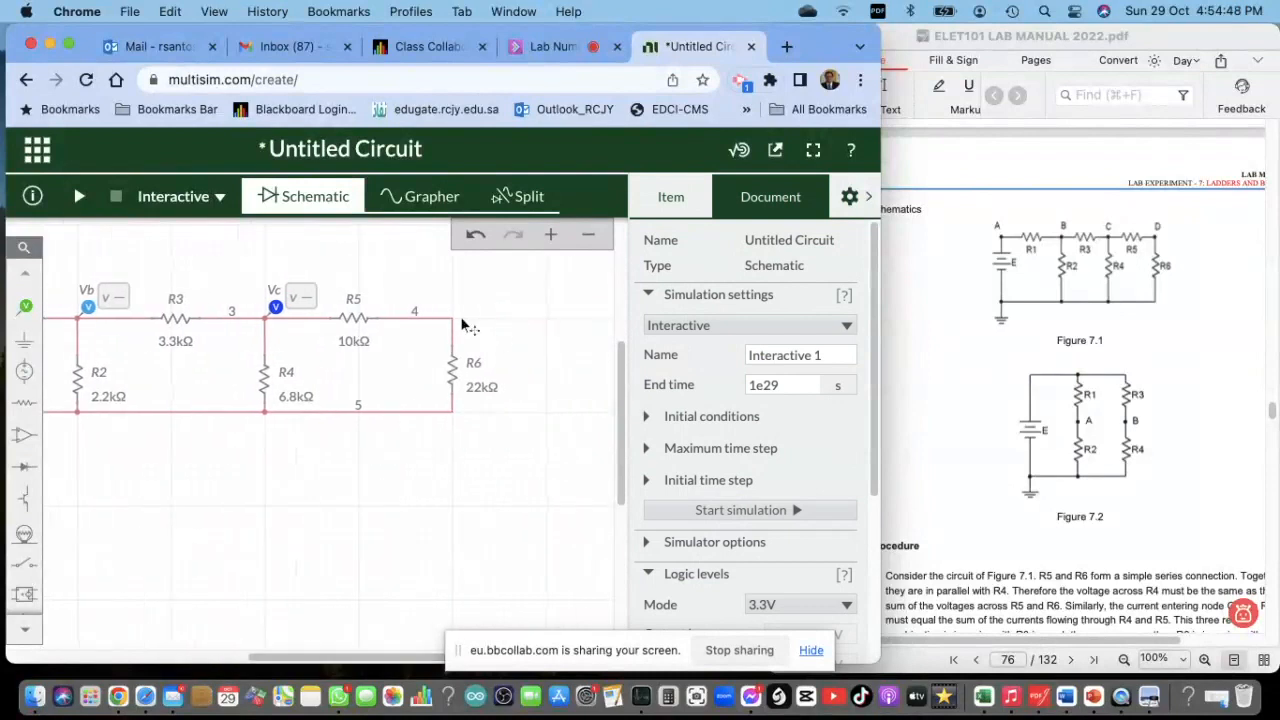
pyautogui.click(25, 306)
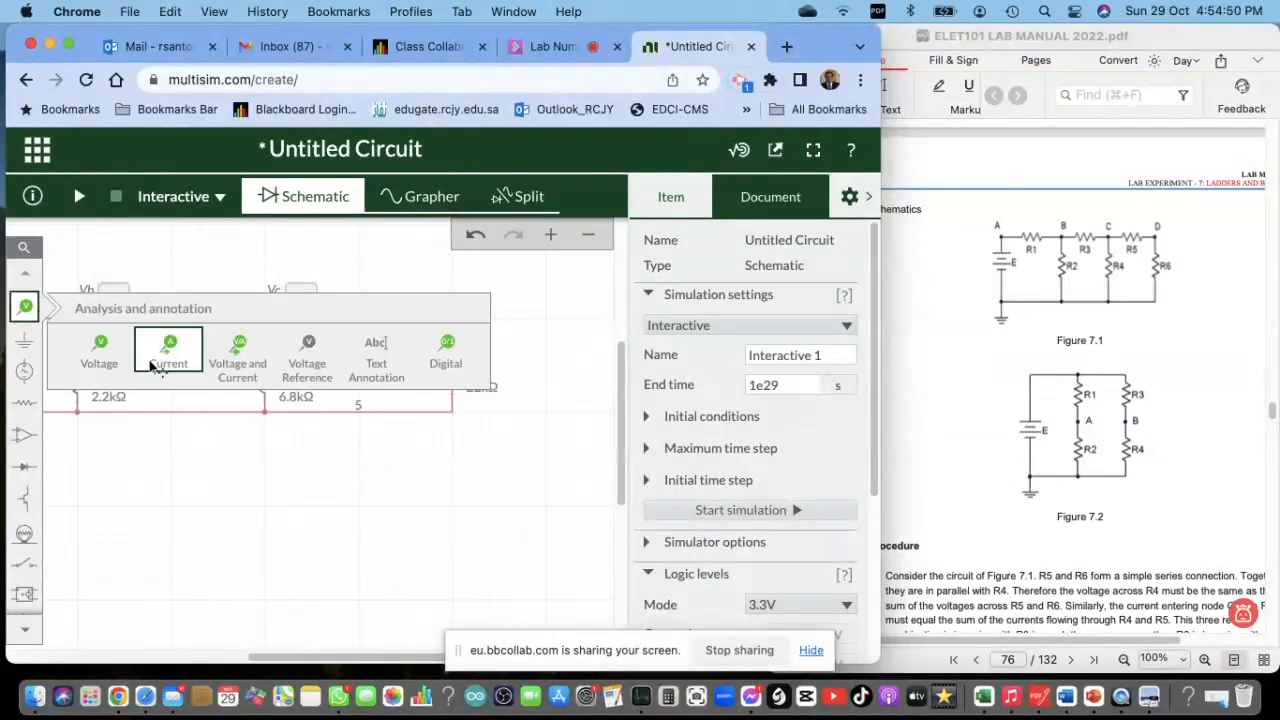
pyautogui.click(97, 348)
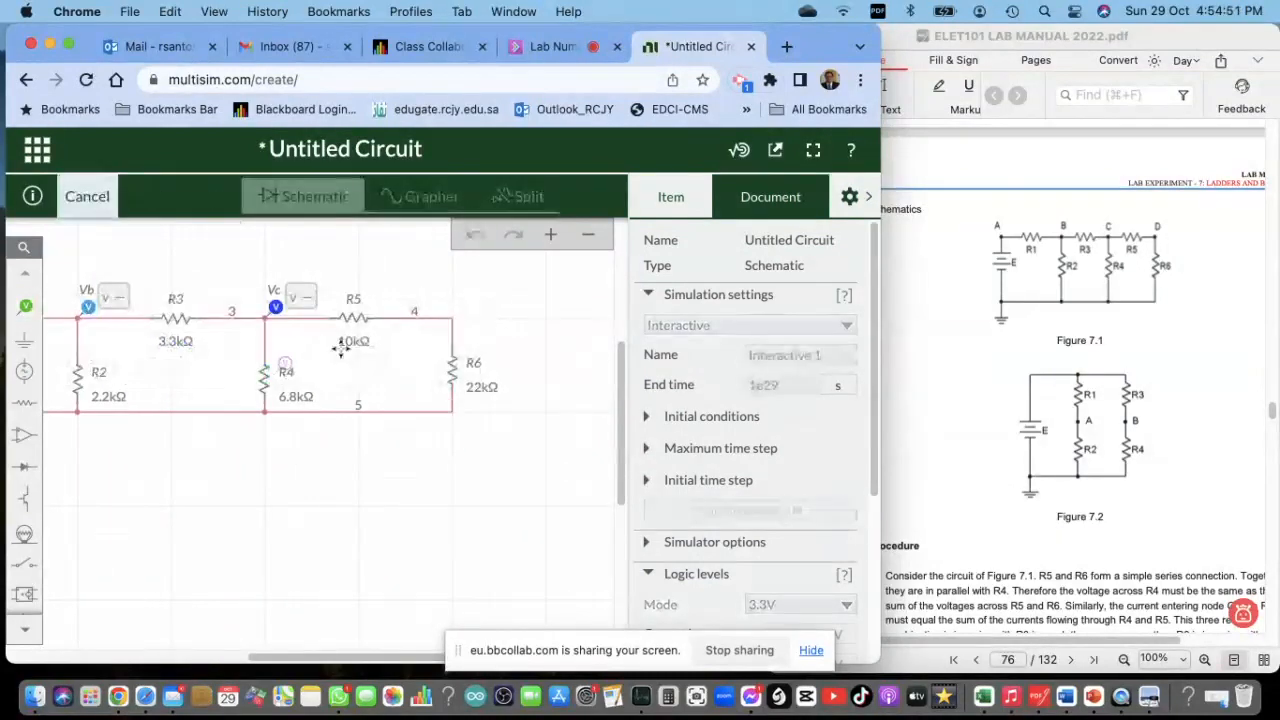
pyautogui.click(467, 299)
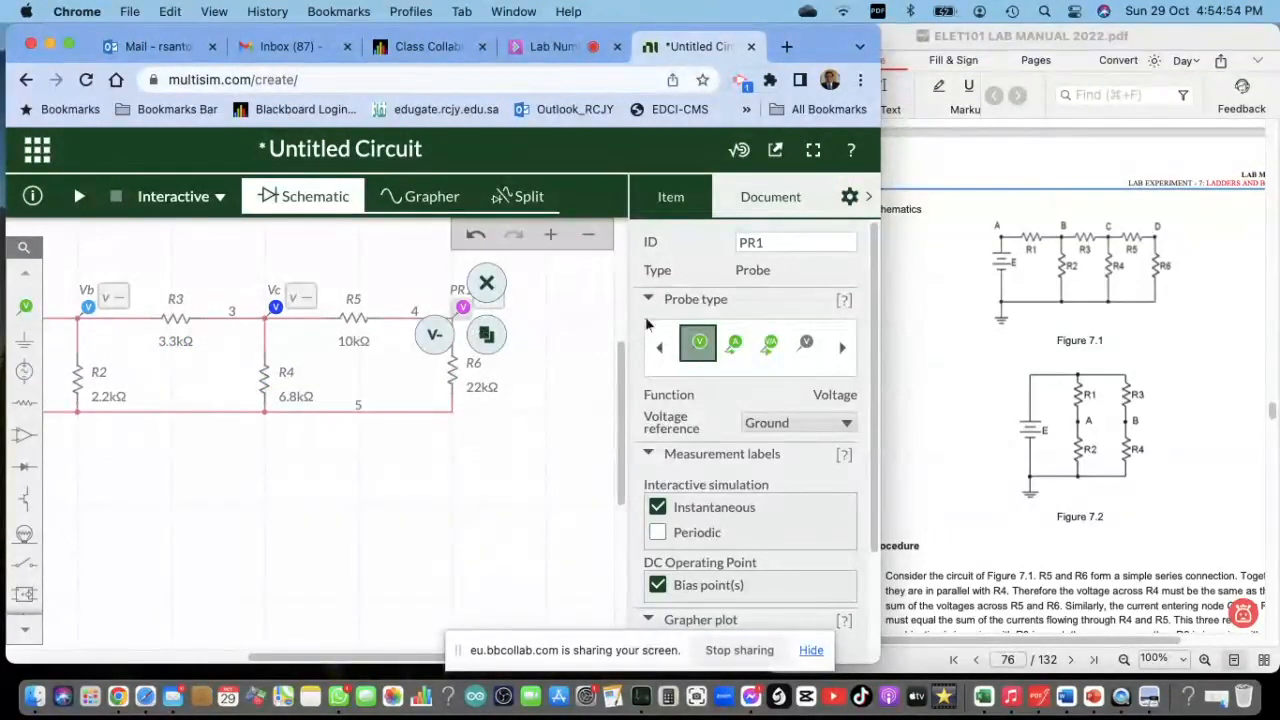
pyautogui.moveTo(779, 243); pyautogui.dragTo(713, 243)
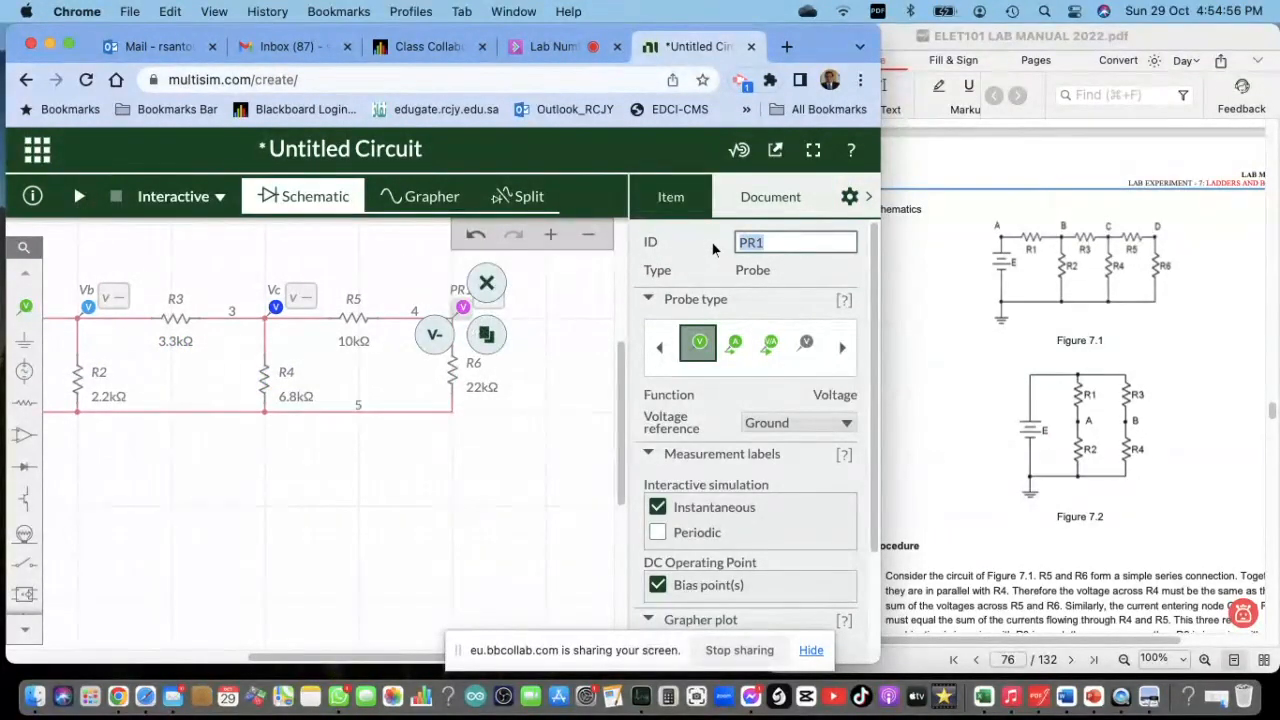
pyautogui.write('Vd')
pyautogui.click(511, 485)
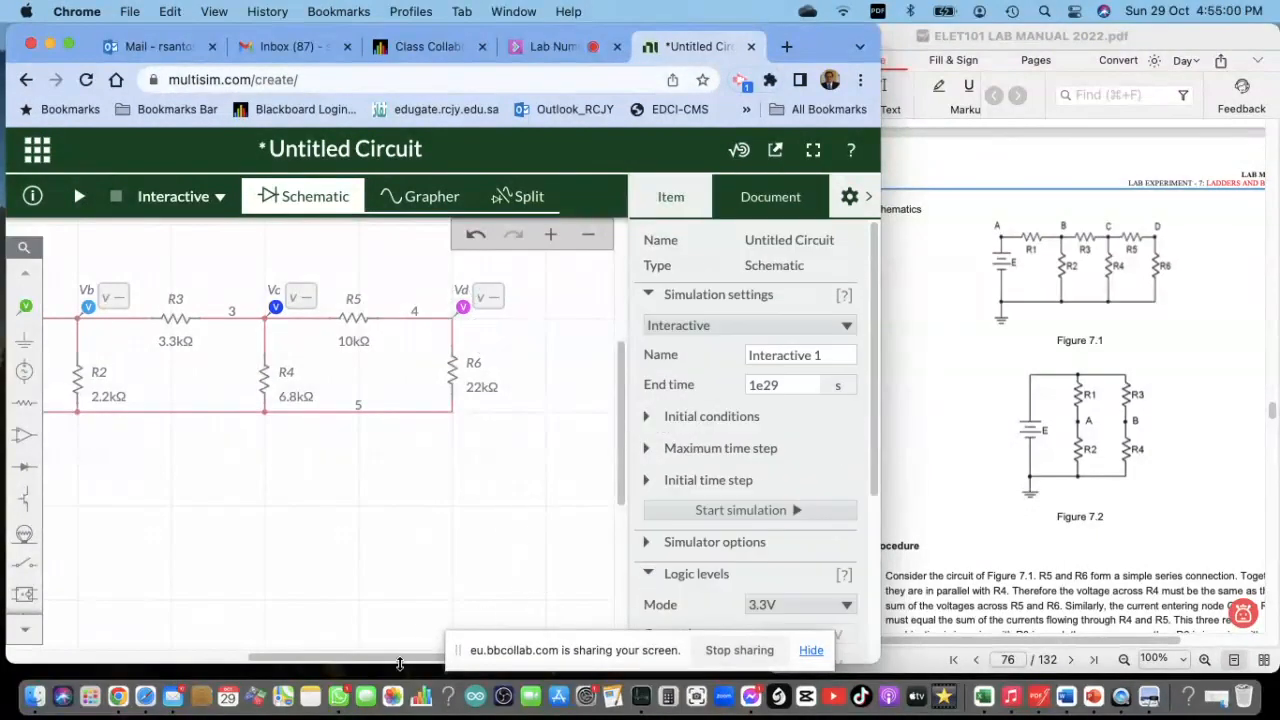
# Examine the current table below Table 7.1 in the lab manual and compare it with the circuit for the resistor currents to measure
pyautogui.moveTo(400, 660); pyautogui.dragTo(344, 656)
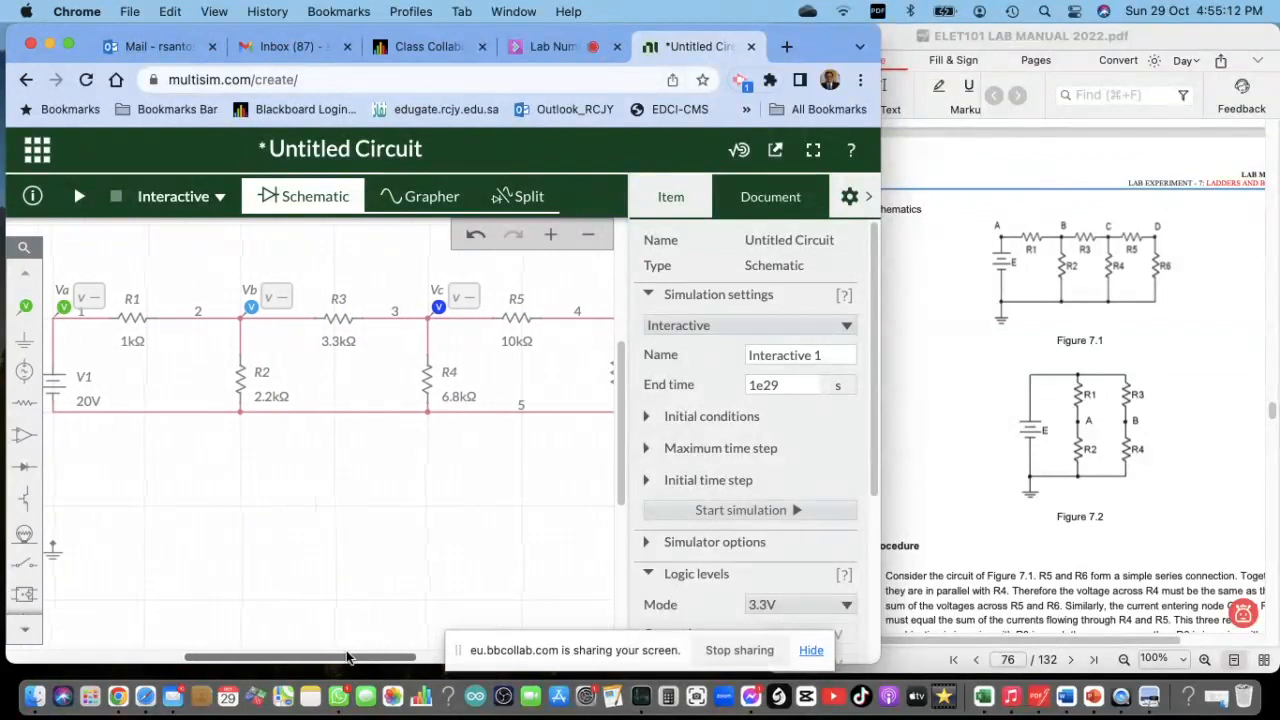
pyautogui.moveTo(347, 660)
pyautogui.mouseDown()
pyautogui.moveTo(387, 665)
pyautogui.moveTo(351, 662)
pyautogui.mouseUp()
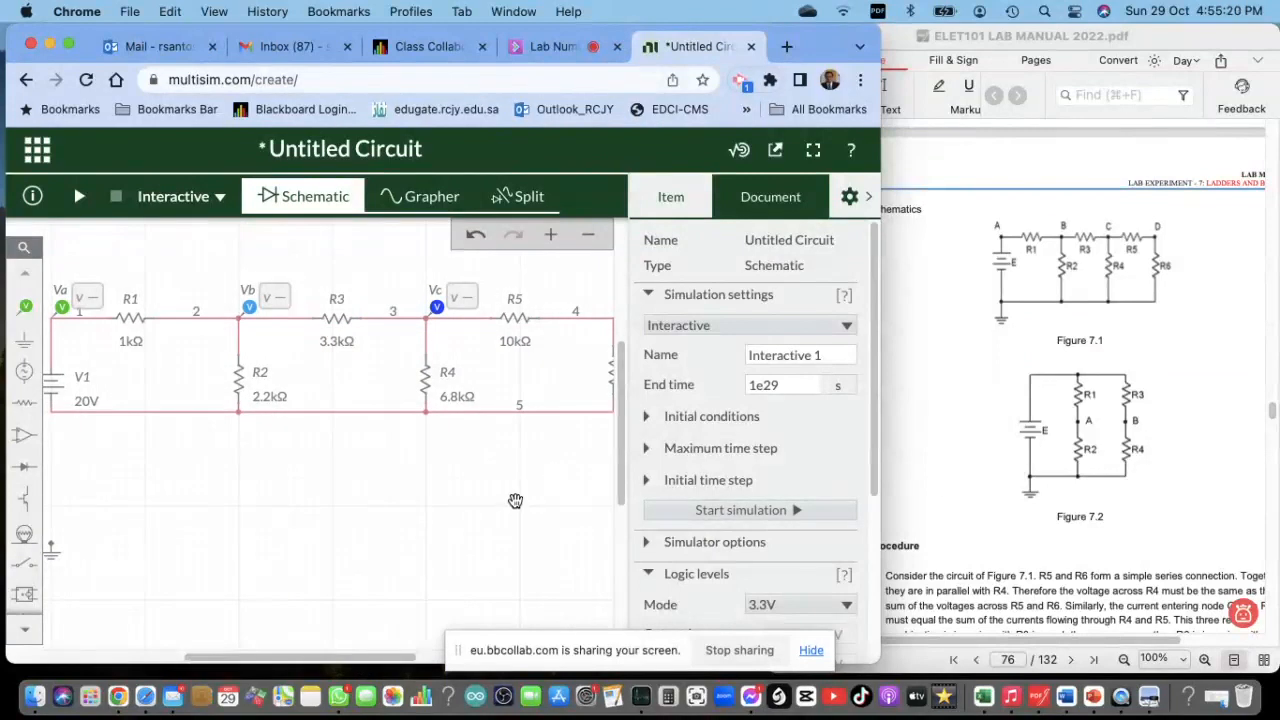
pyautogui.click(1011, 396)
pyautogui.click(430, 502)
pyautogui.scroll(-10, 1083, 505)
pyautogui.scroll(-5, 1083, 505)
pyautogui.click(913, 544)
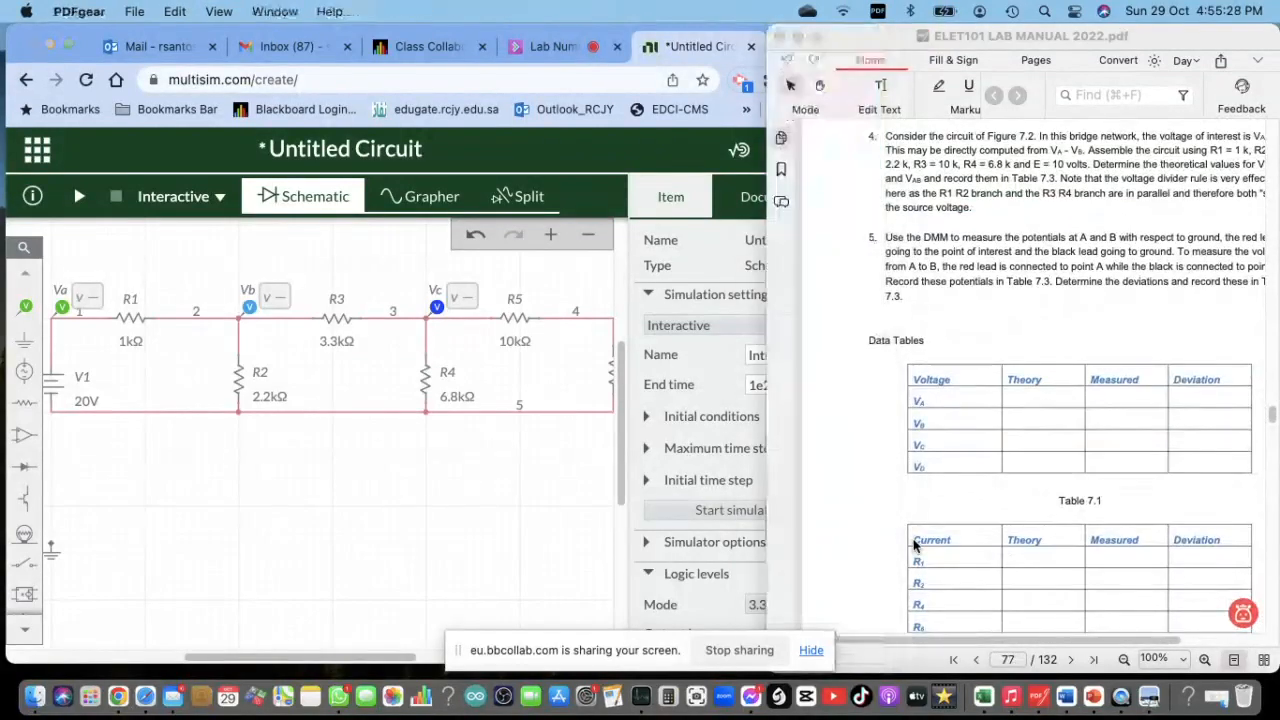
pyautogui.moveTo(913, 541); pyautogui.dragTo(958, 538)
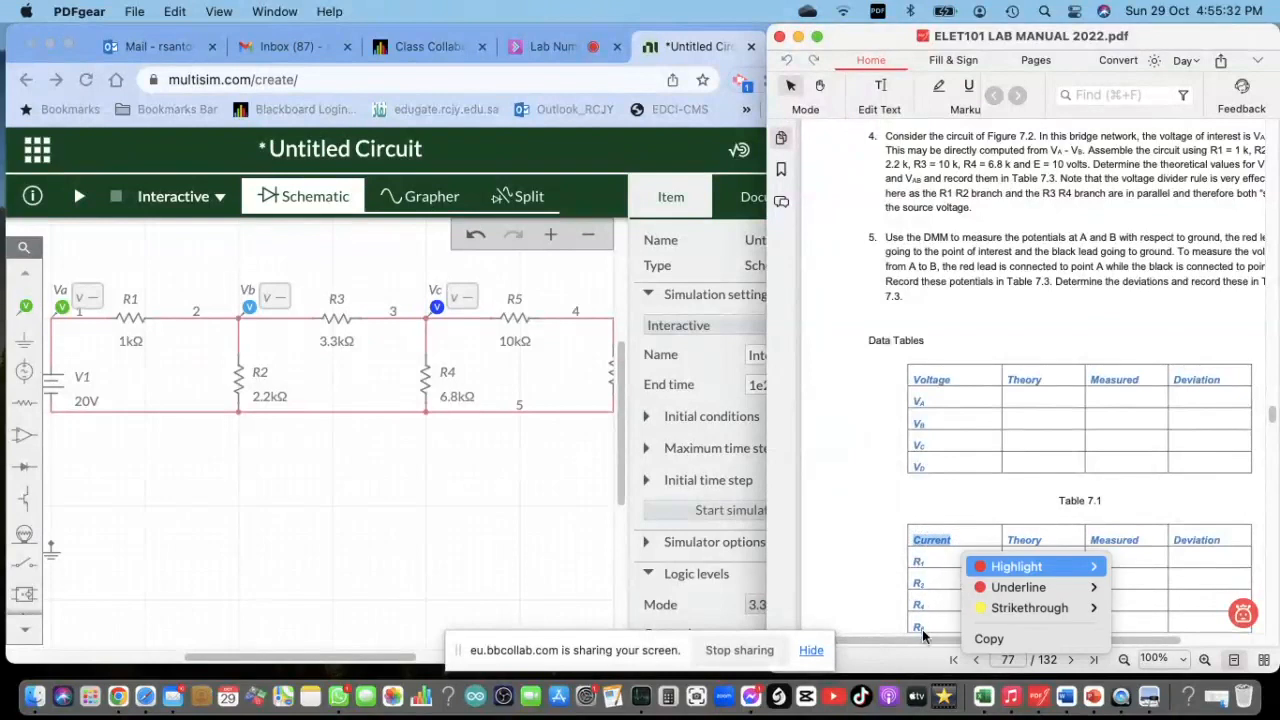
pyautogui.click(527, 482)
pyautogui.moveTo(390, 660); pyautogui.dragTo(370, 660)
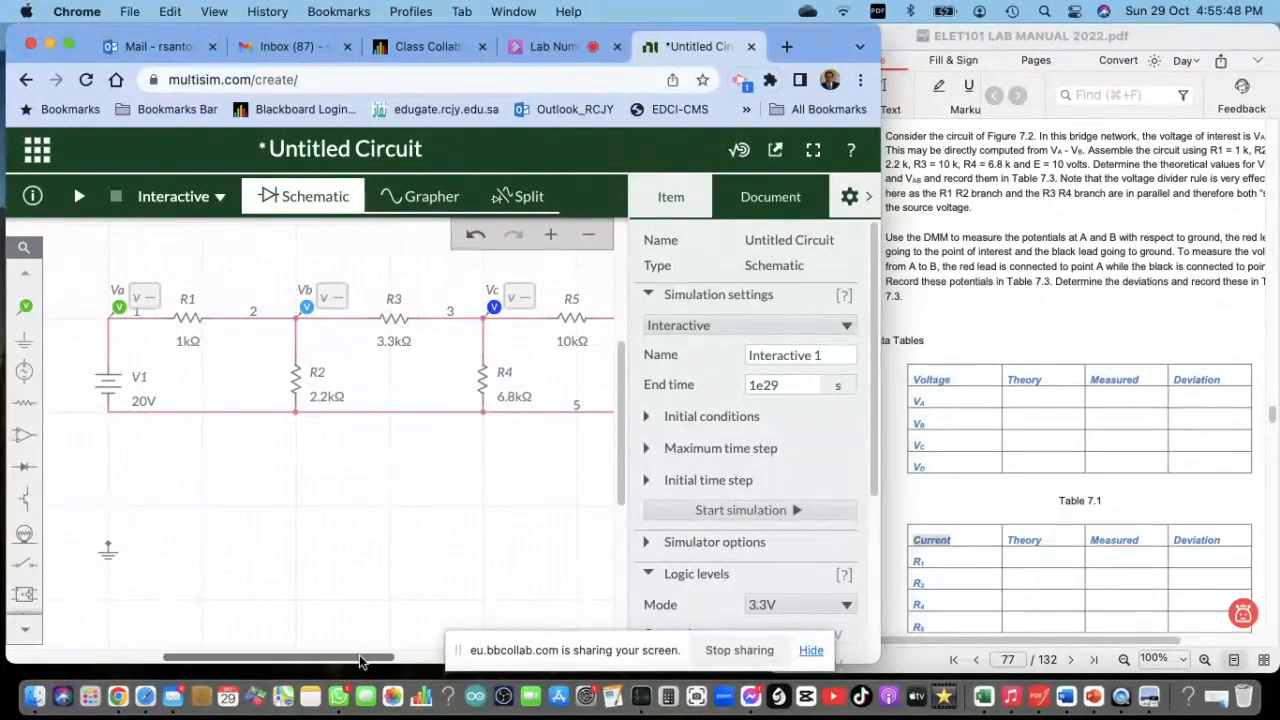
pyautogui.moveTo(360, 657); pyautogui.dragTo(420, 660)
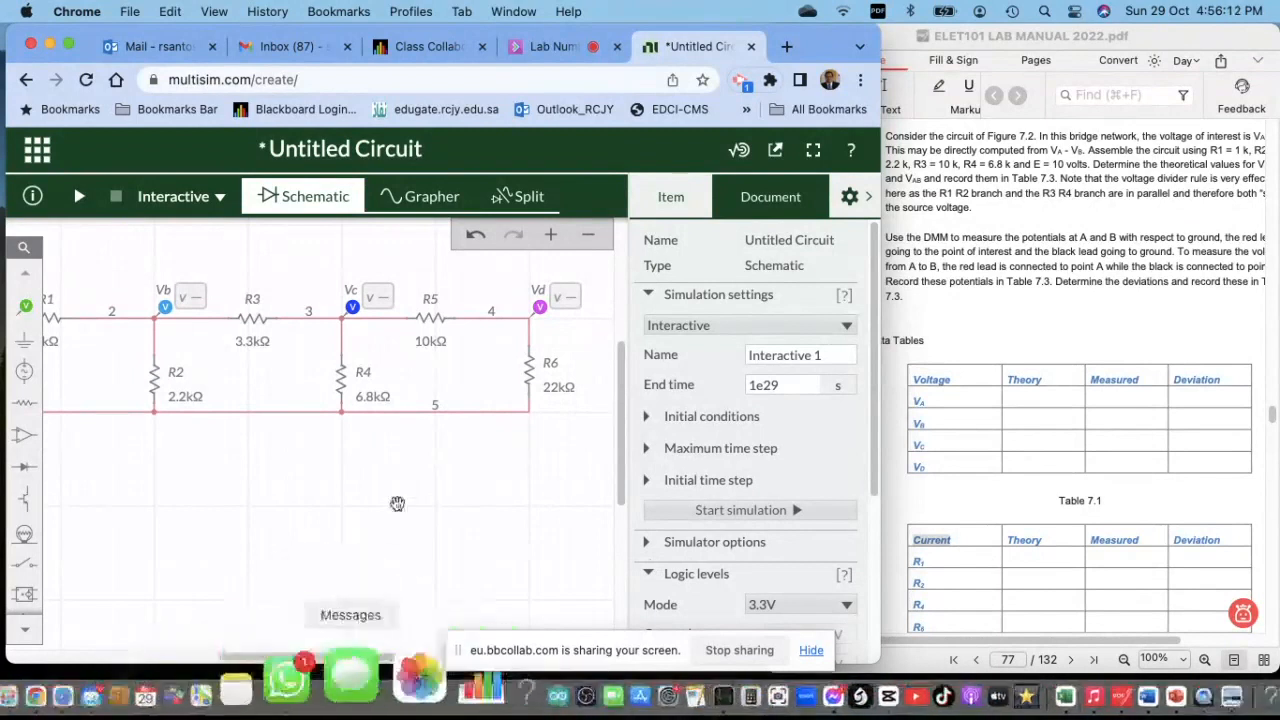
# Place a current probe on the wire just after R1, before node B, and rename it Ir1
pyautogui.moveTo(385, 657); pyautogui.dragTo(307, 657)
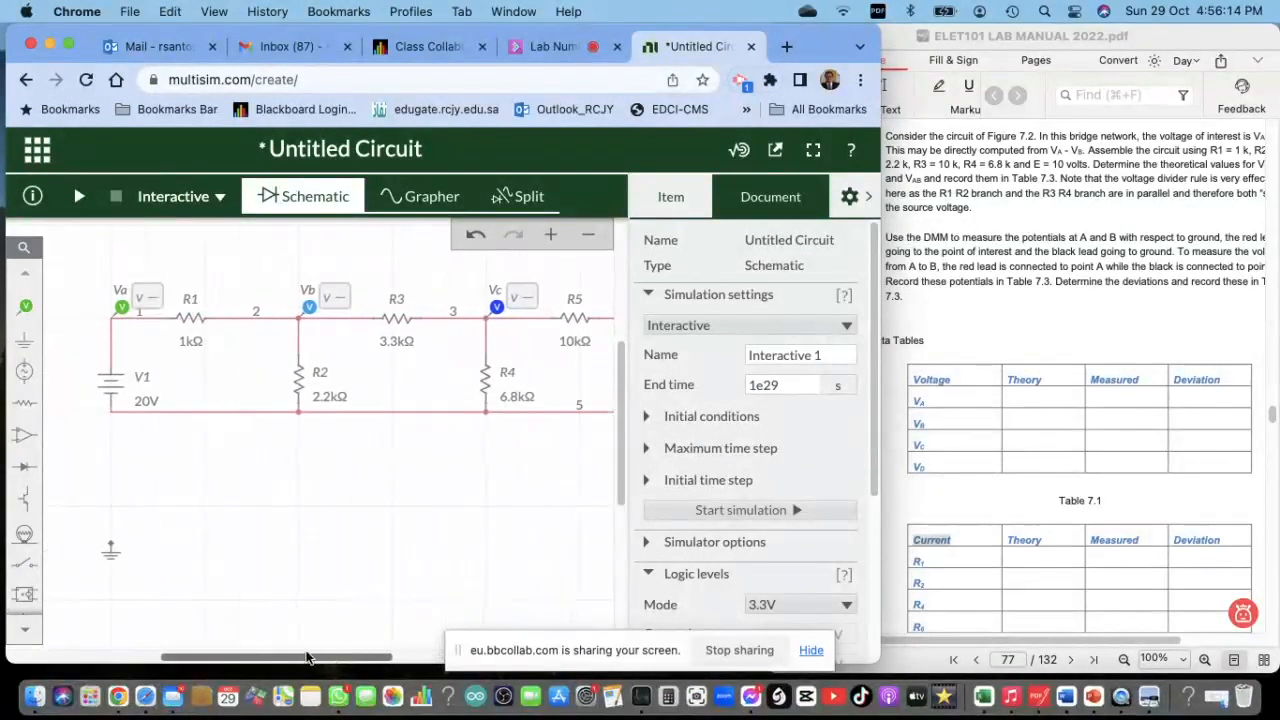
pyautogui.click(26, 316)
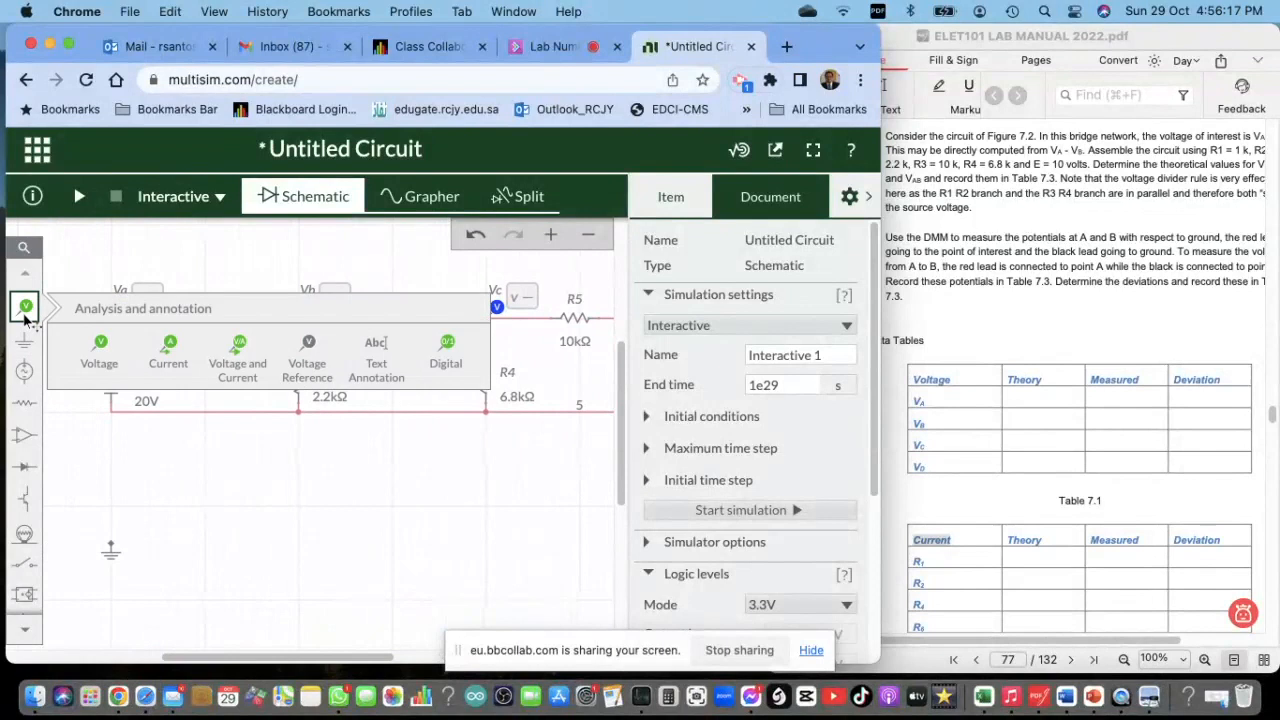
pyautogui.click(169, 349)
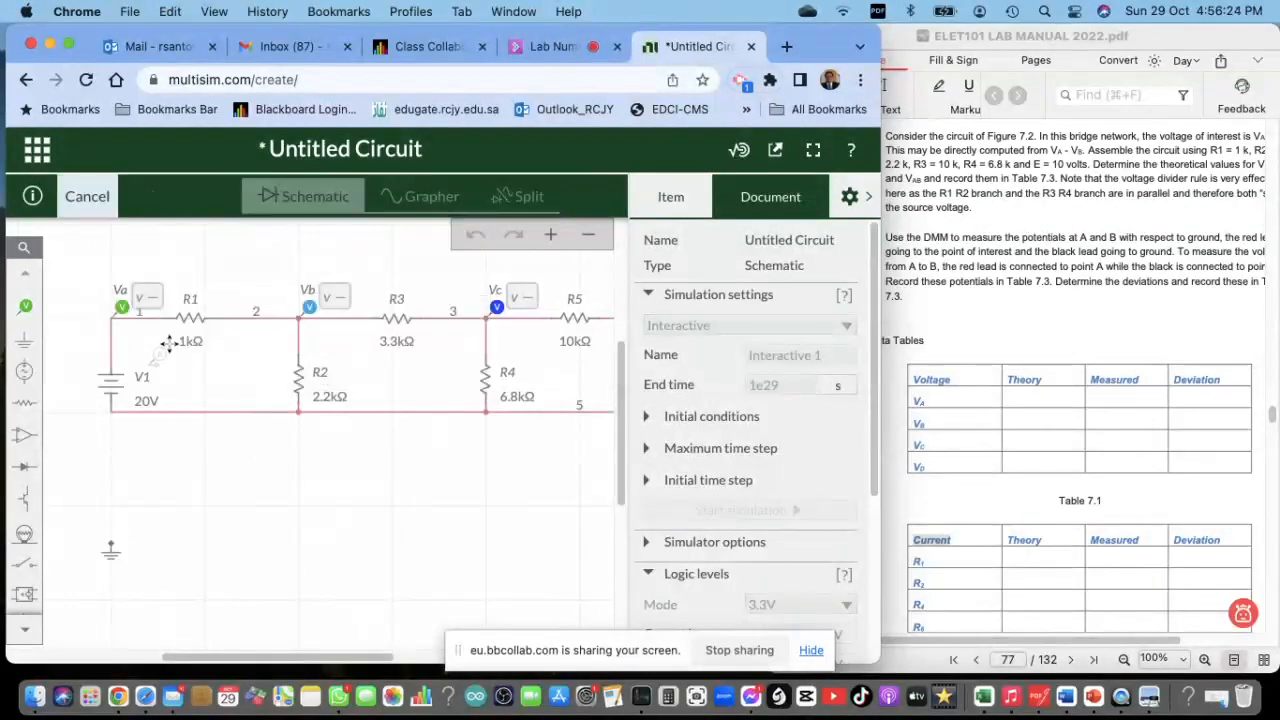
pyautogui.click(230, 299)
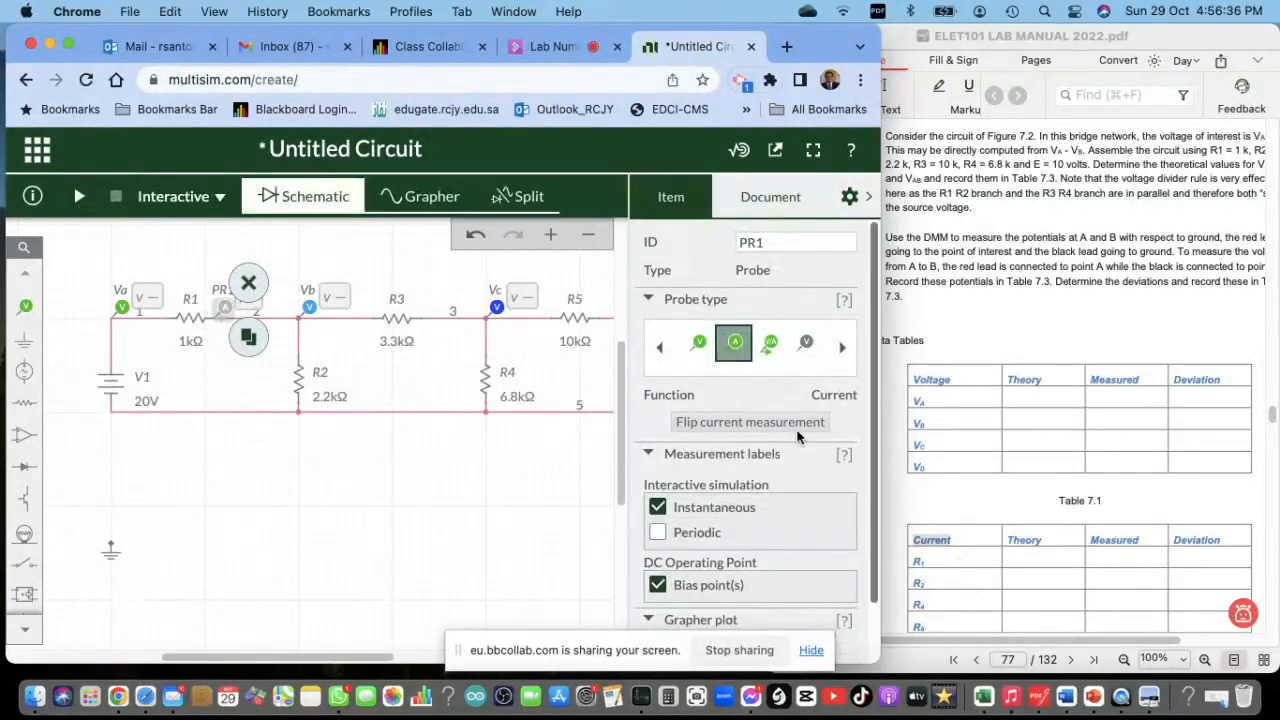
pyautogui.moveTo(777, 242); pyautogui.dragTo(667, 243)
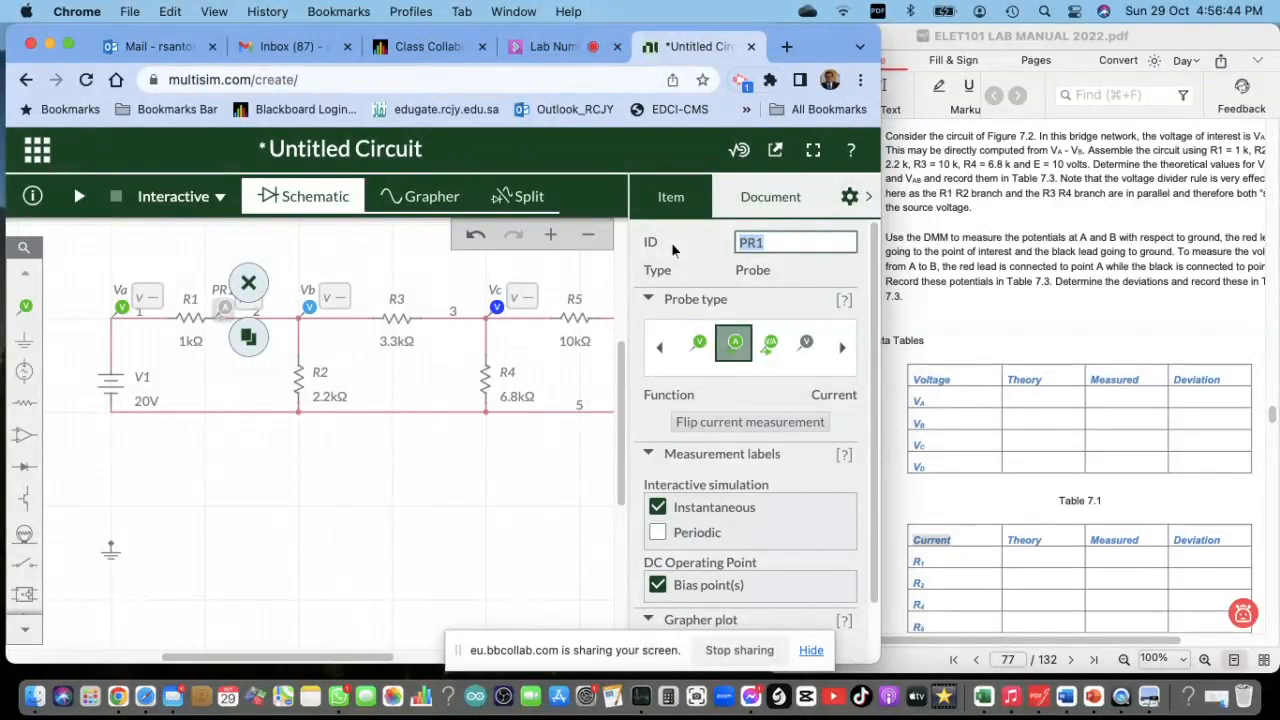
pyautogui.press('BackSpace')
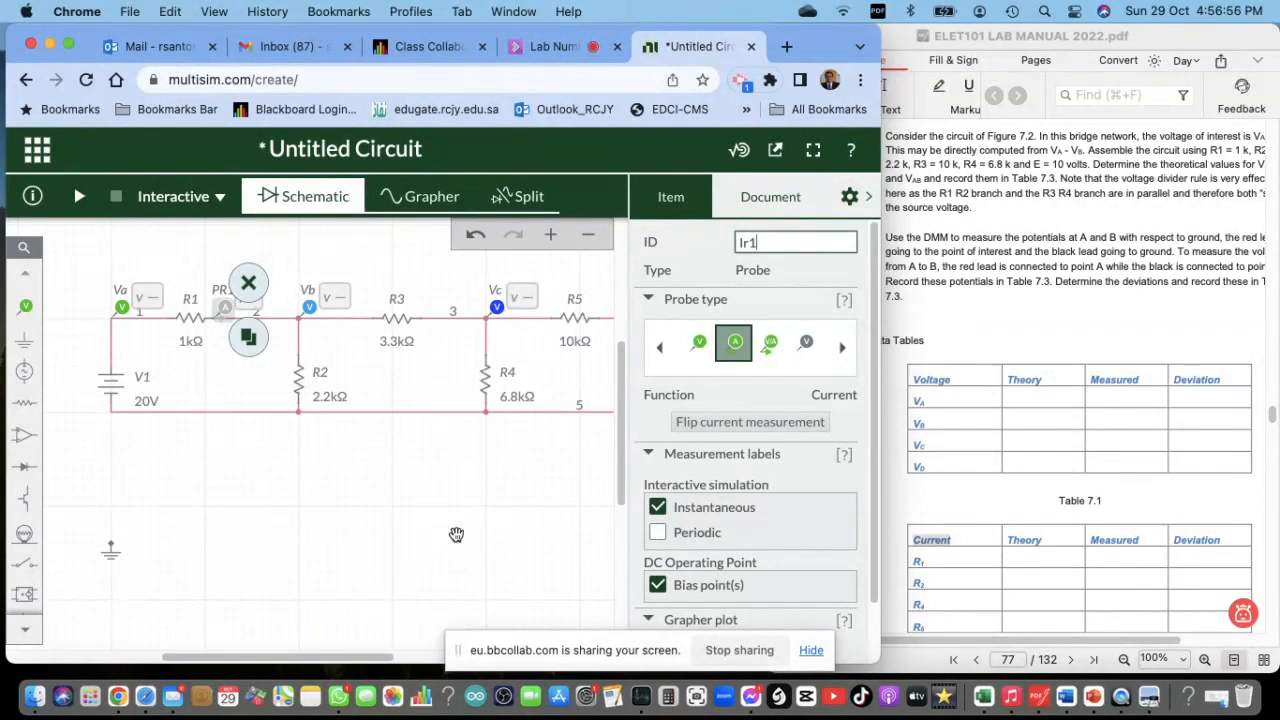
pyautogui.press('Return')
pyautogui.click(435, 514)
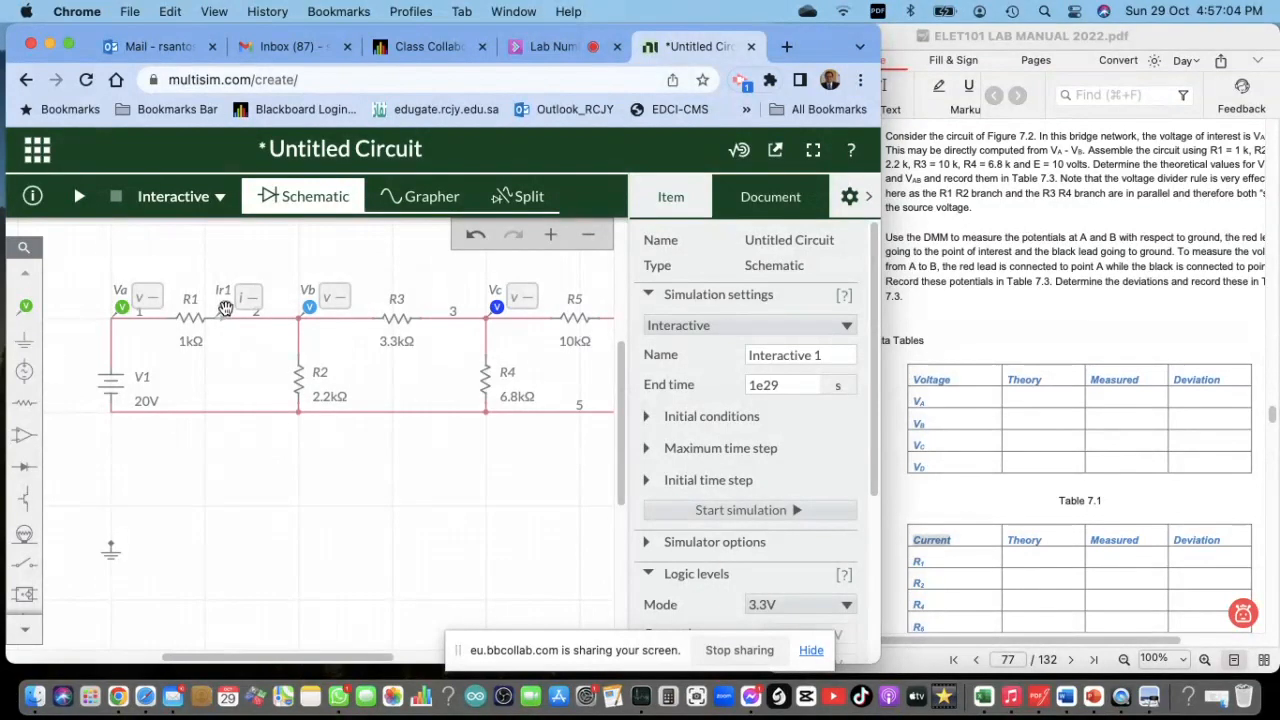
# Place a current probe on the wire just below R2 in the R2 branch
pyautogui.click(25, 310)
pyautogui.click(168, 352)
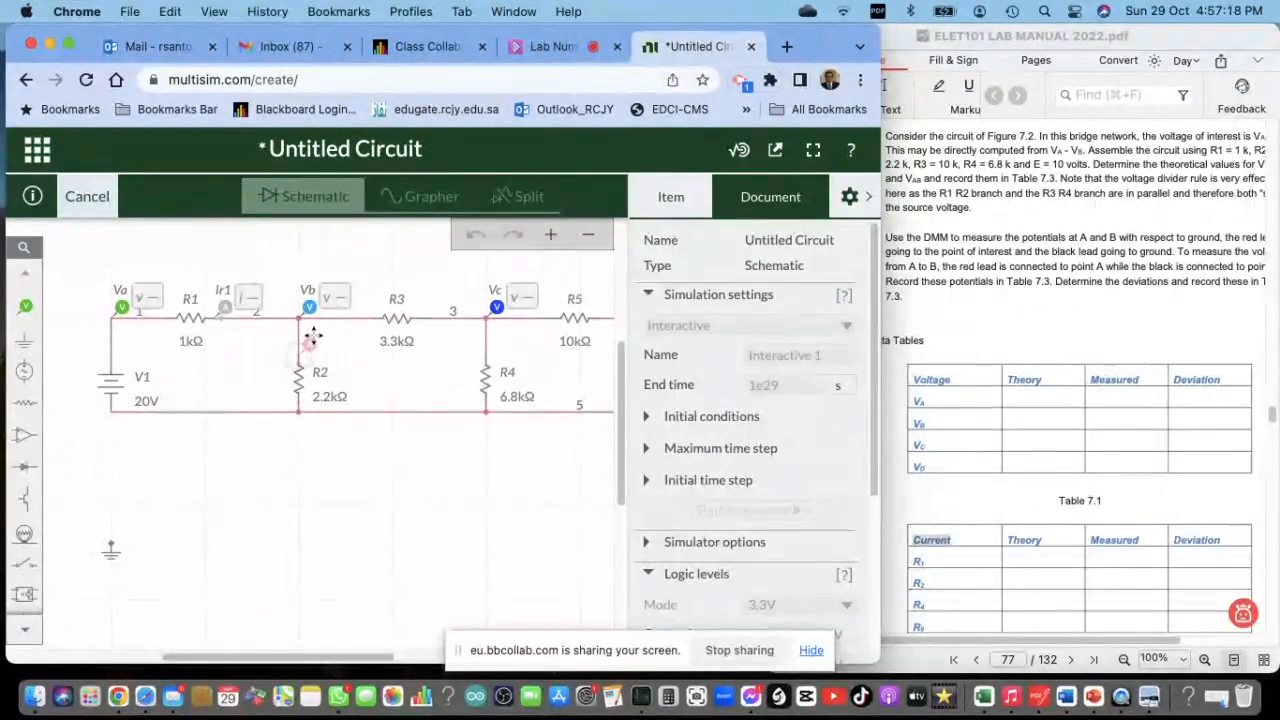
pyautogui.click(309, 388)
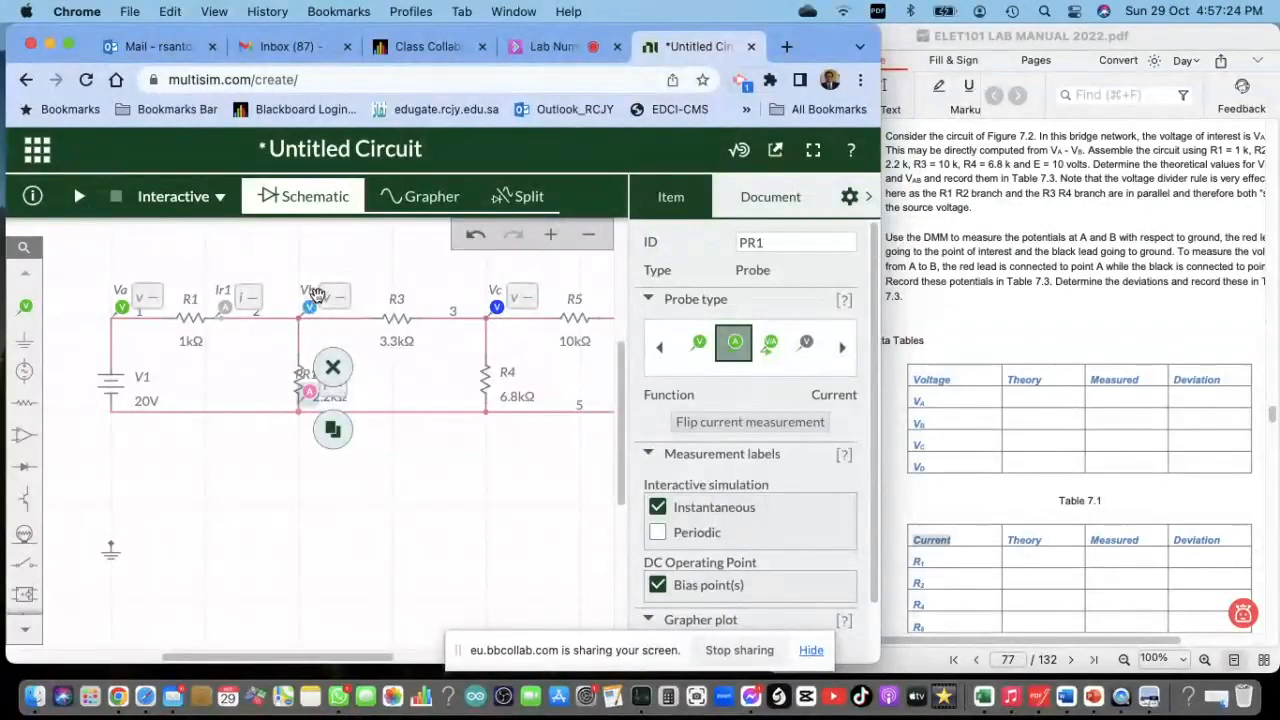
pyautogui.click(310, 378)
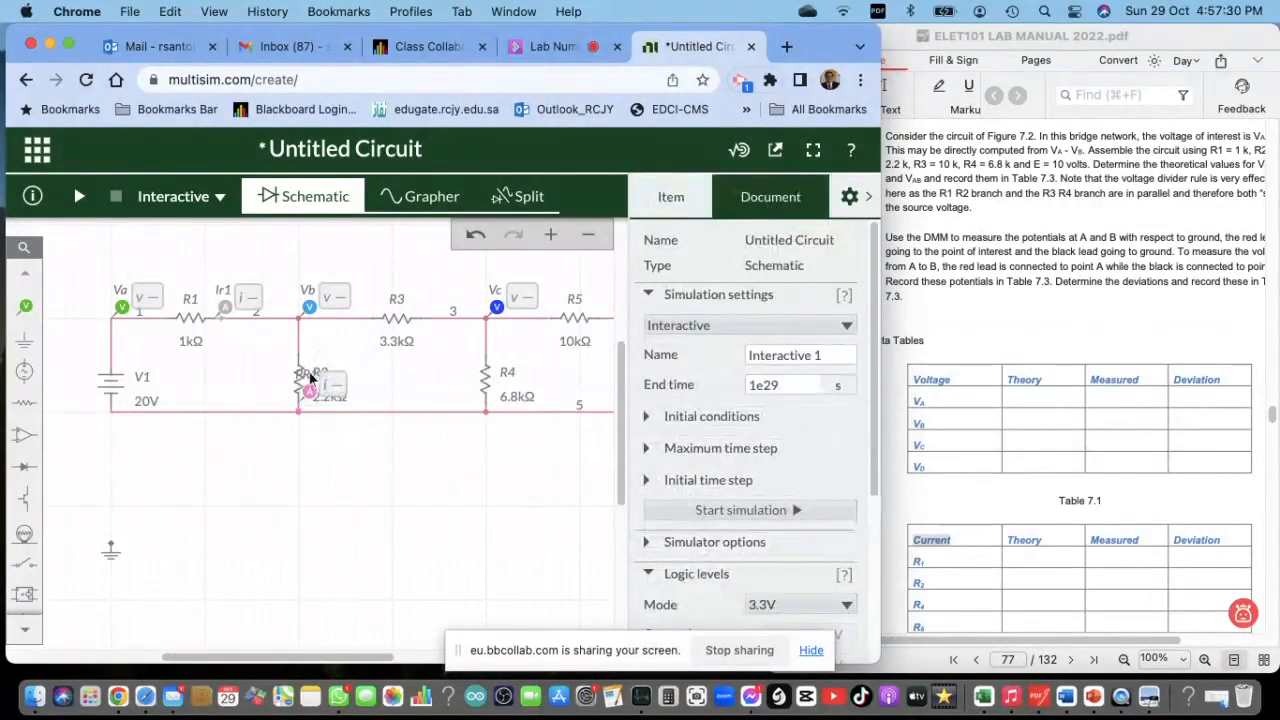
pyautogui.click(328, 387)
pyautogui.click(345, 396)
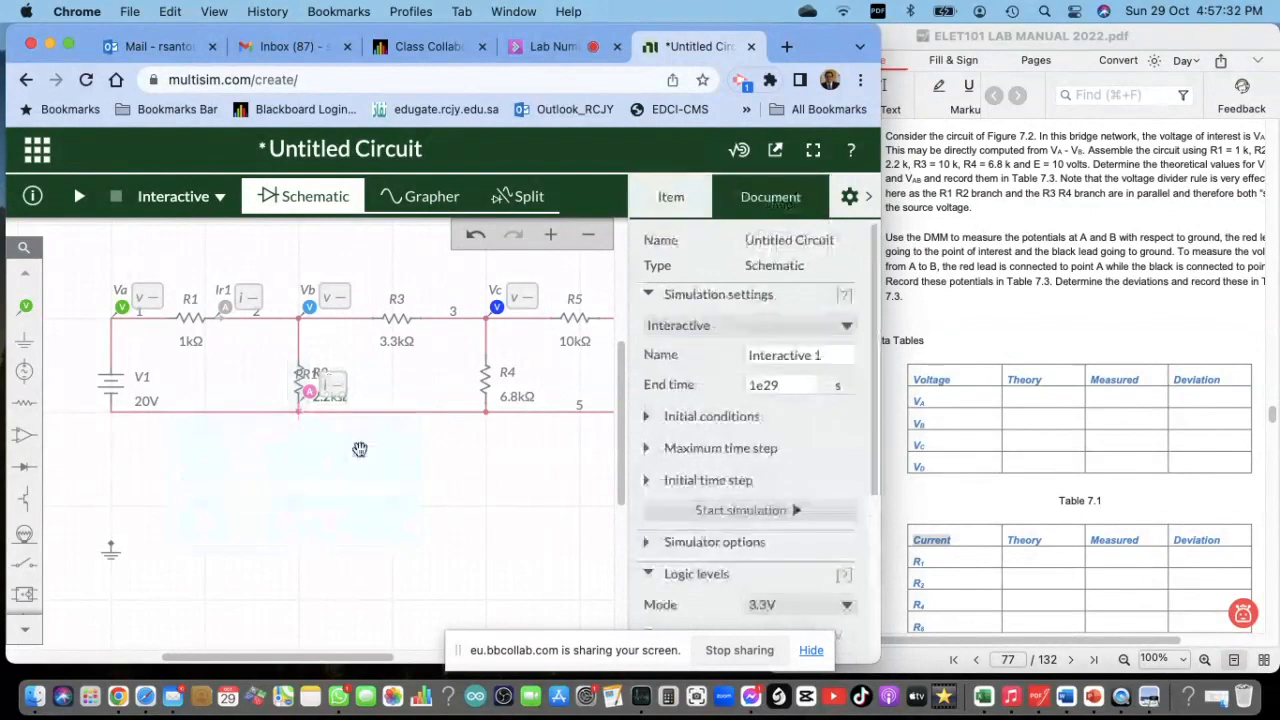
pyautogui.click(320, 383)
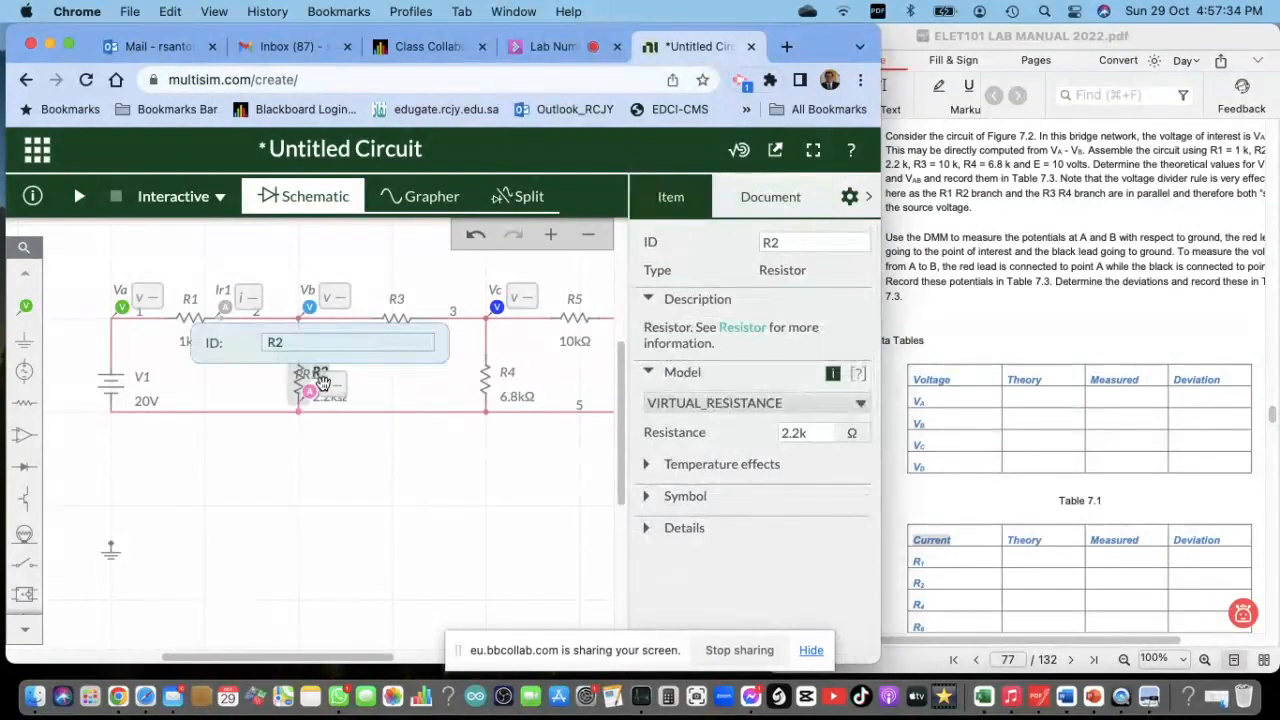
pyautogui.click(348, 452)
pyautogui.scroll(1, 327, 383)
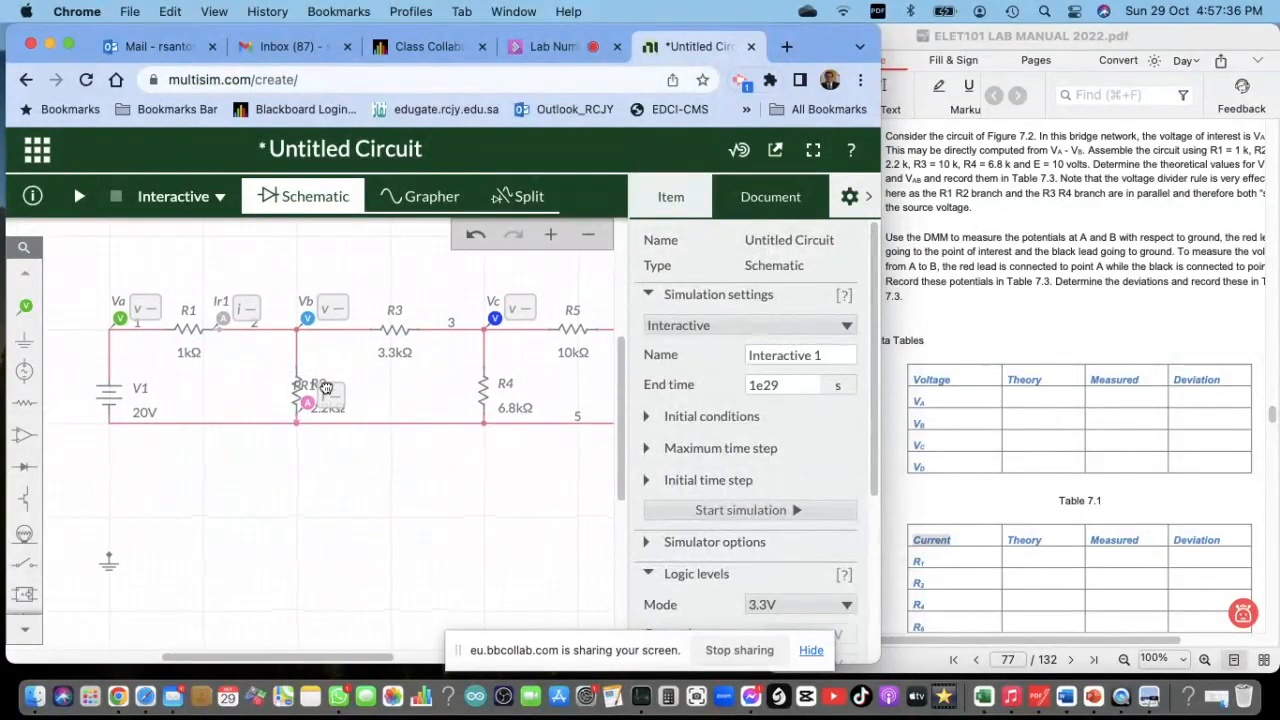
# Move the R2 branch's current probe to the wire between node B and R2, and rename it Ir2
pyautogui.click(309, 402)
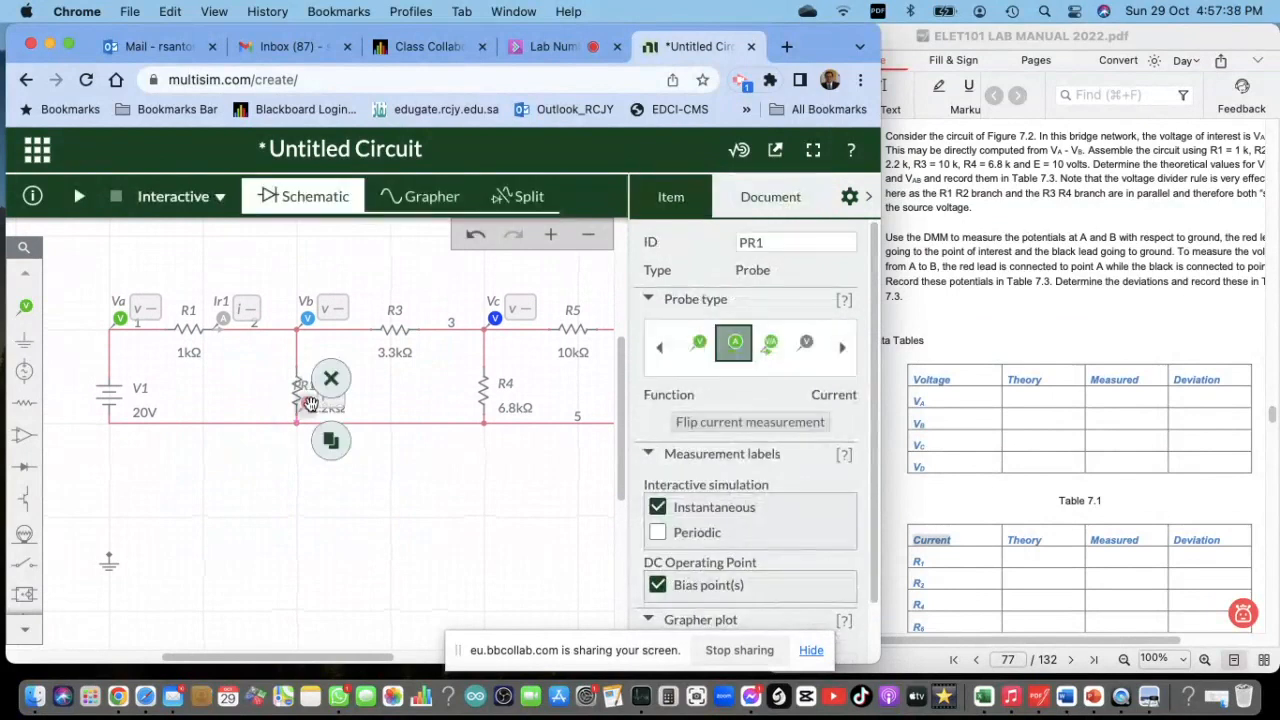
pyautogui.moveTo(309, 402); pyautogui.dragTo(314, 347)
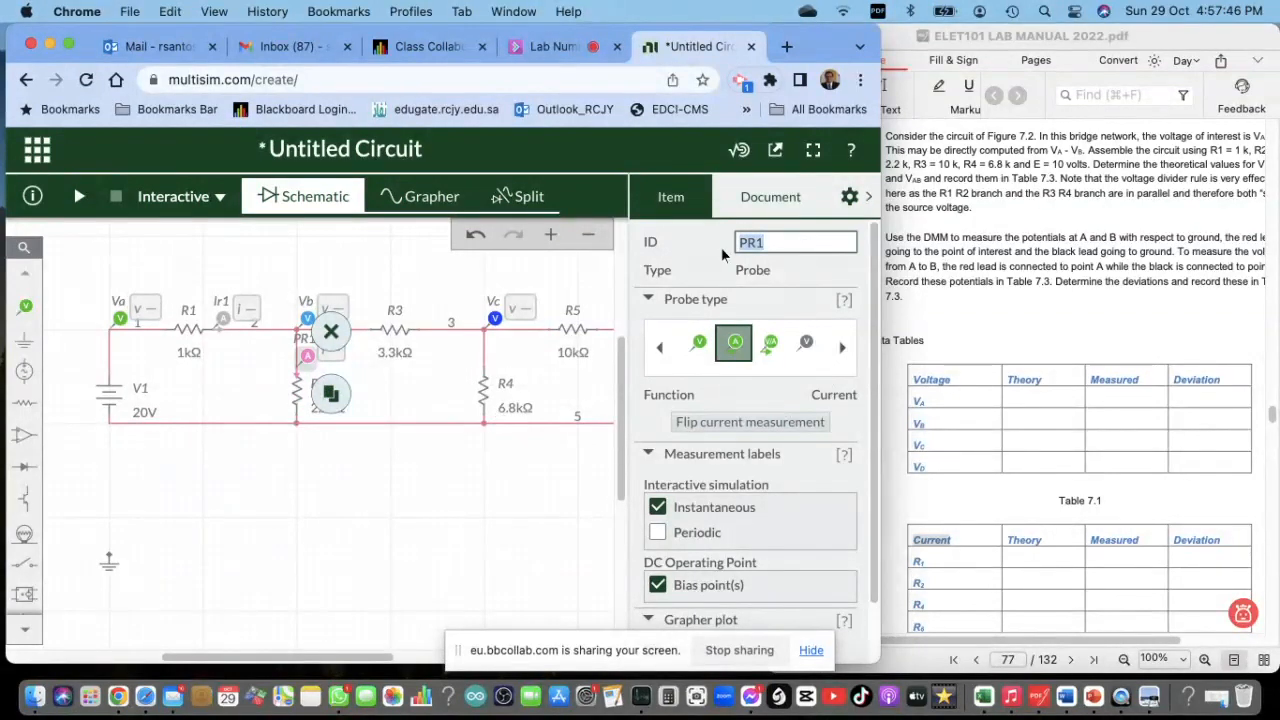
pyautogui.write('Ir2')
pyautogui.click(352, 506)
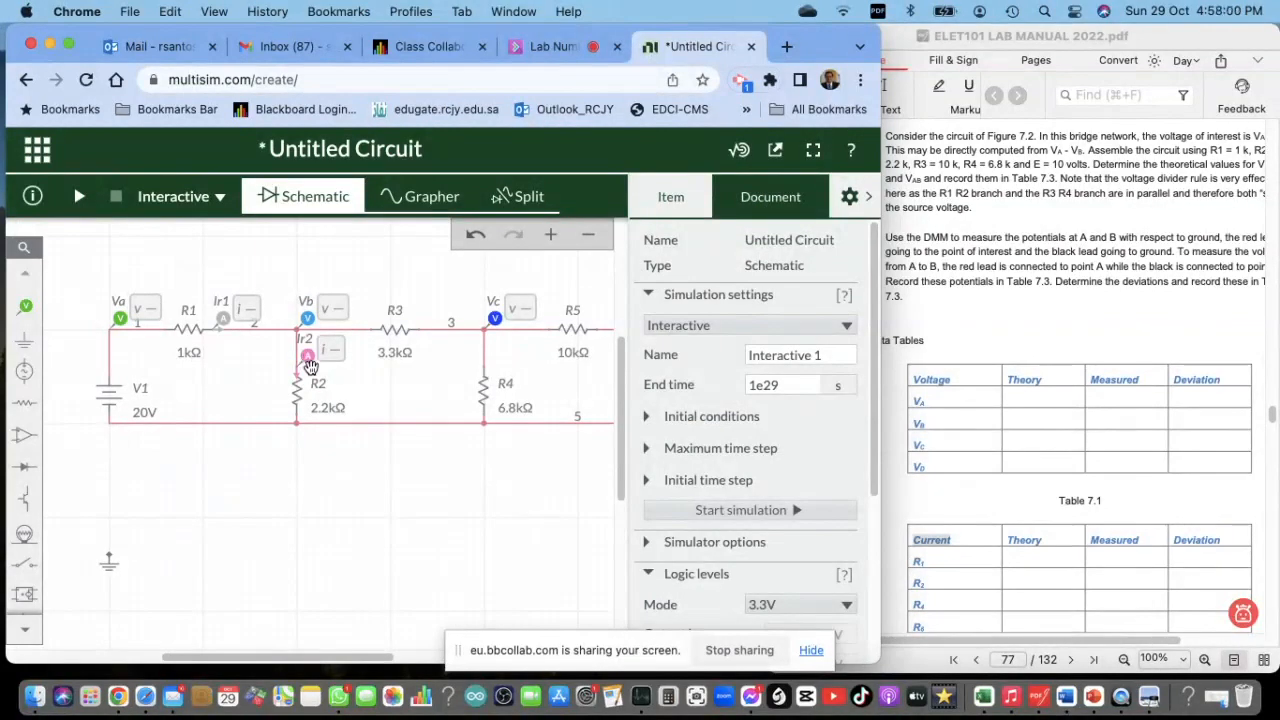
# Rename the R2 branch's current probe as IR2 and the current probe after R1 as IR1
pyautogui.click(308, 360)
pyautogui.click(752, 241)
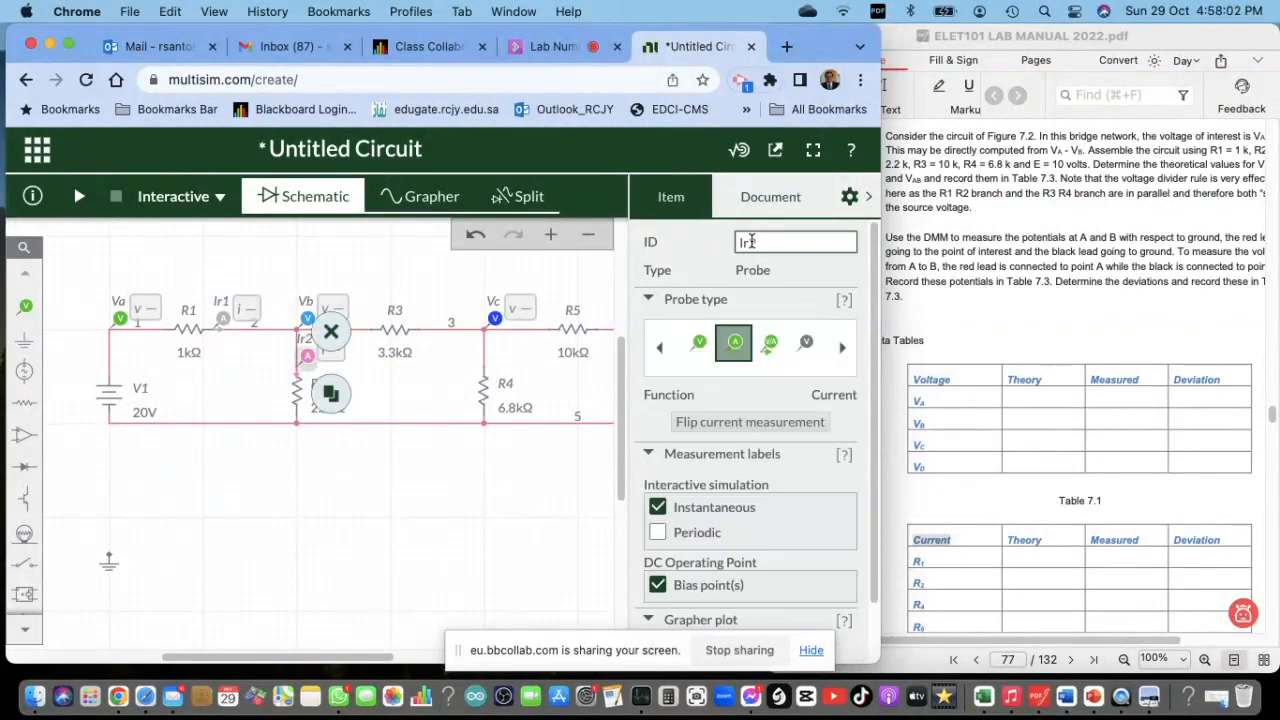
pyautogui.write('IR2')
pyautogui.click(430, 530)
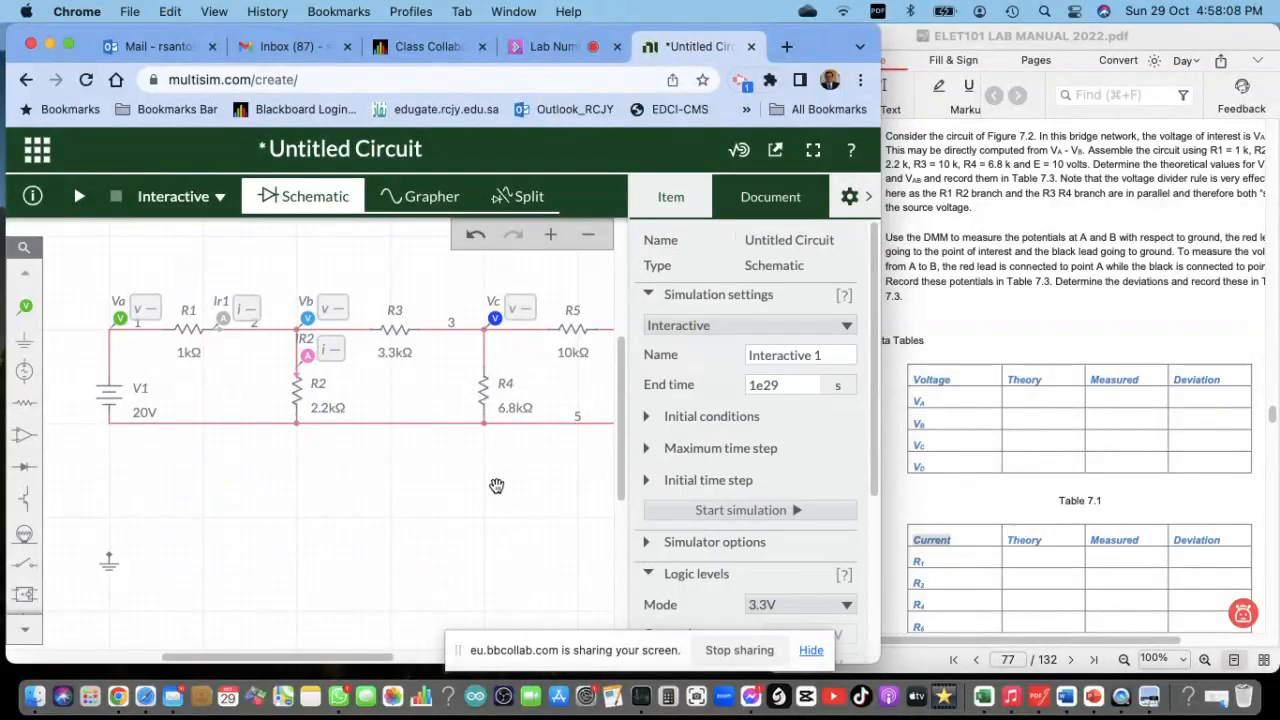
pyautogui.click(222, 318)
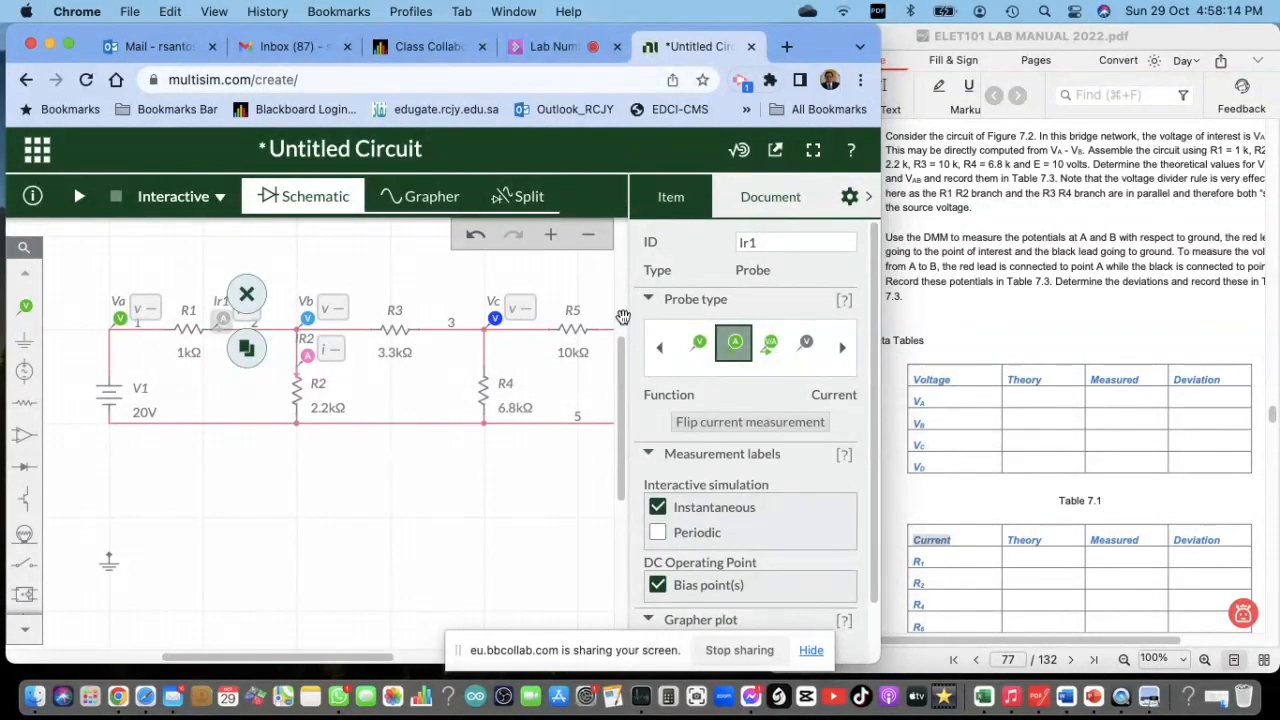
pyautogui.moveTo(764, 243); pyautogui.dragTo(682, 242)
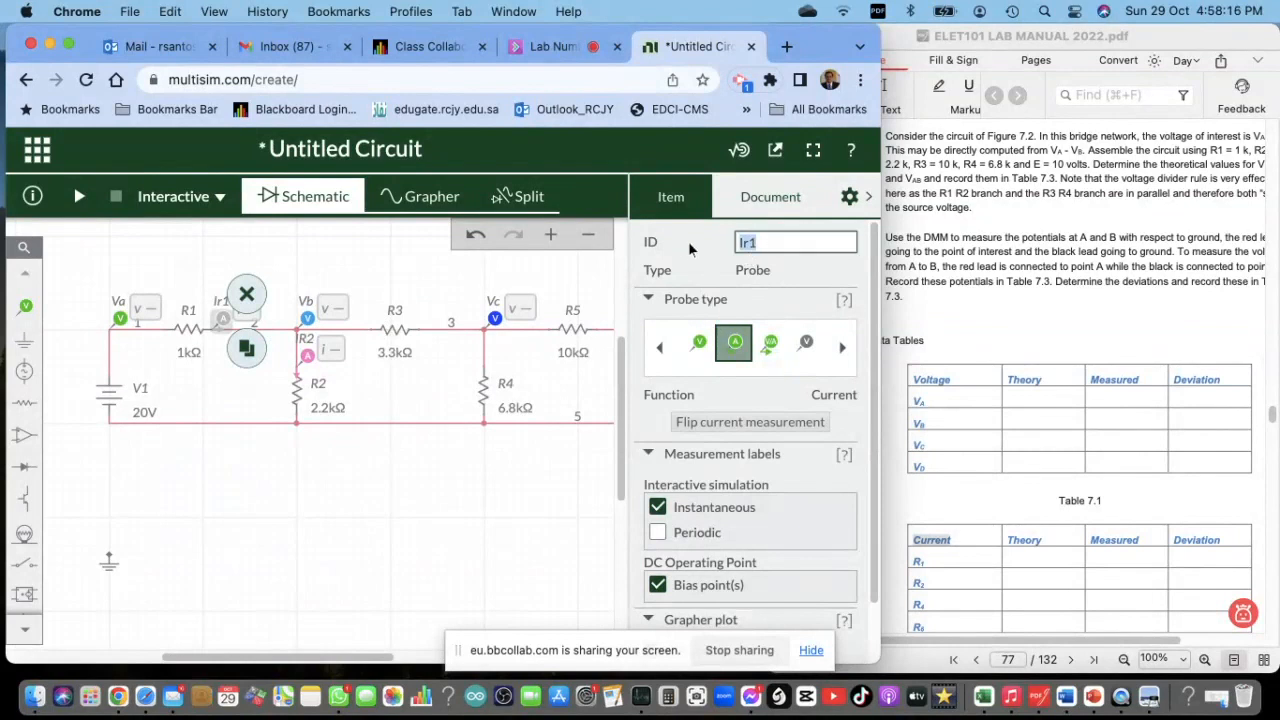
pyautogui.write('IR1')
pyautogui.click(323, 528)
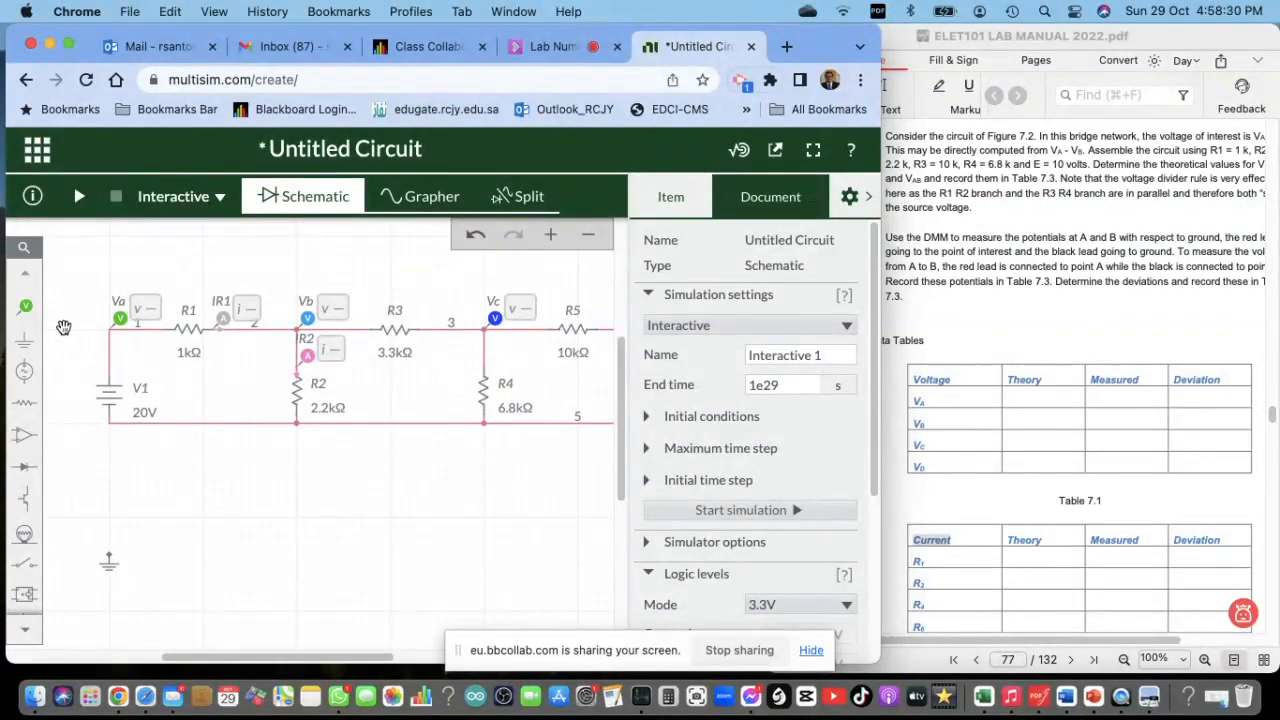
# Place a current probe on the wire between node C and R4, and rename it IR4
pyautogui.click(25, 306)
pyautogui.click(168, 350)
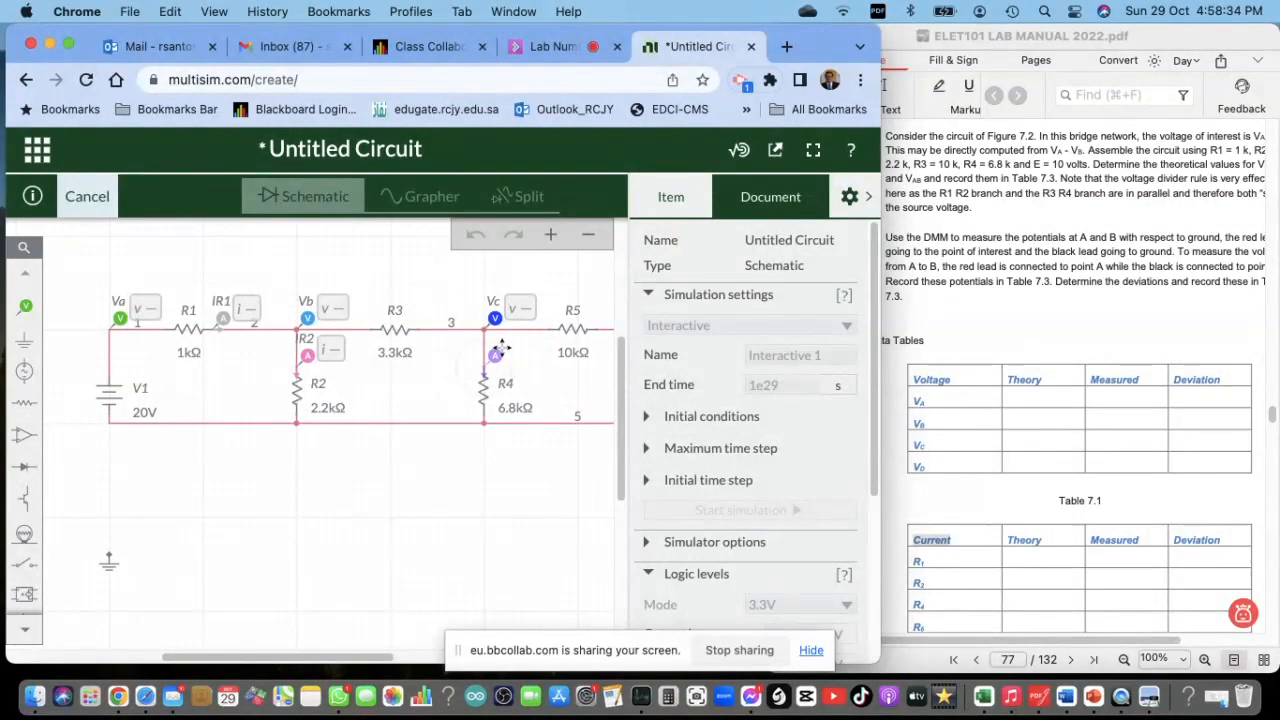
pyautogui.click(503, 355)
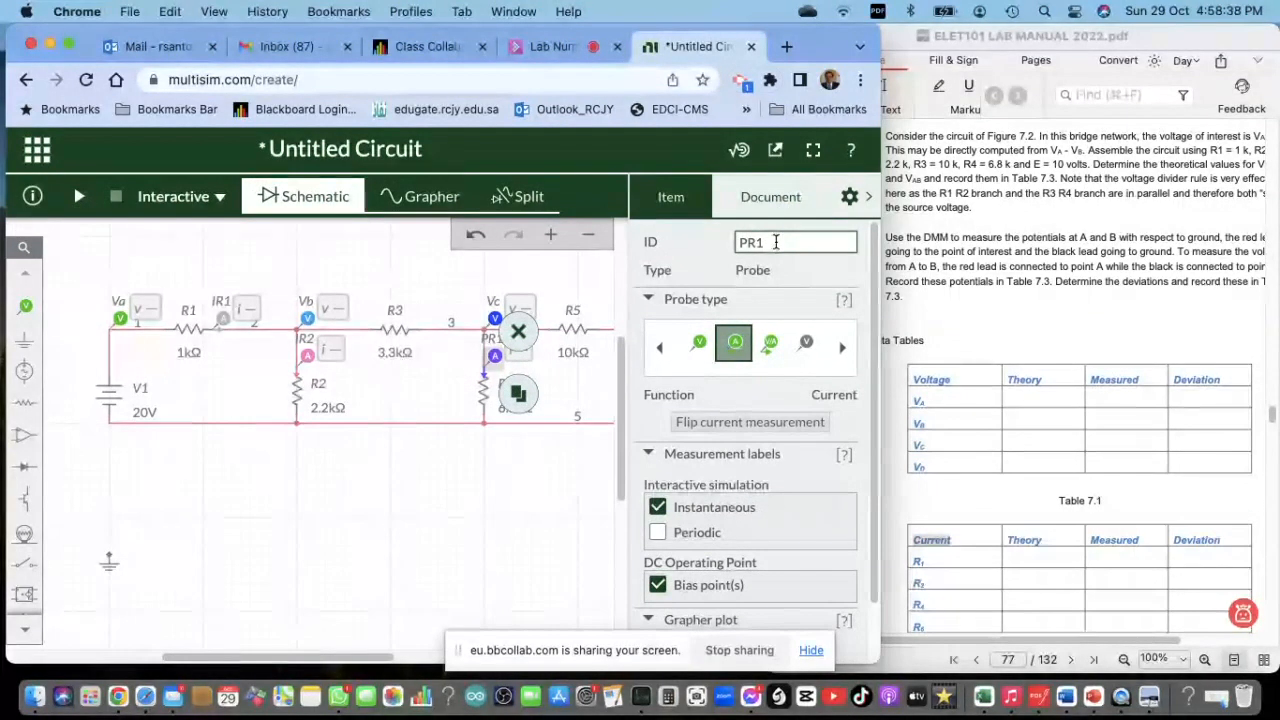
pyautogui.moveTo(775, 242); pyautogui.dragTo(664, 254)
pyautogui.write('IR4')
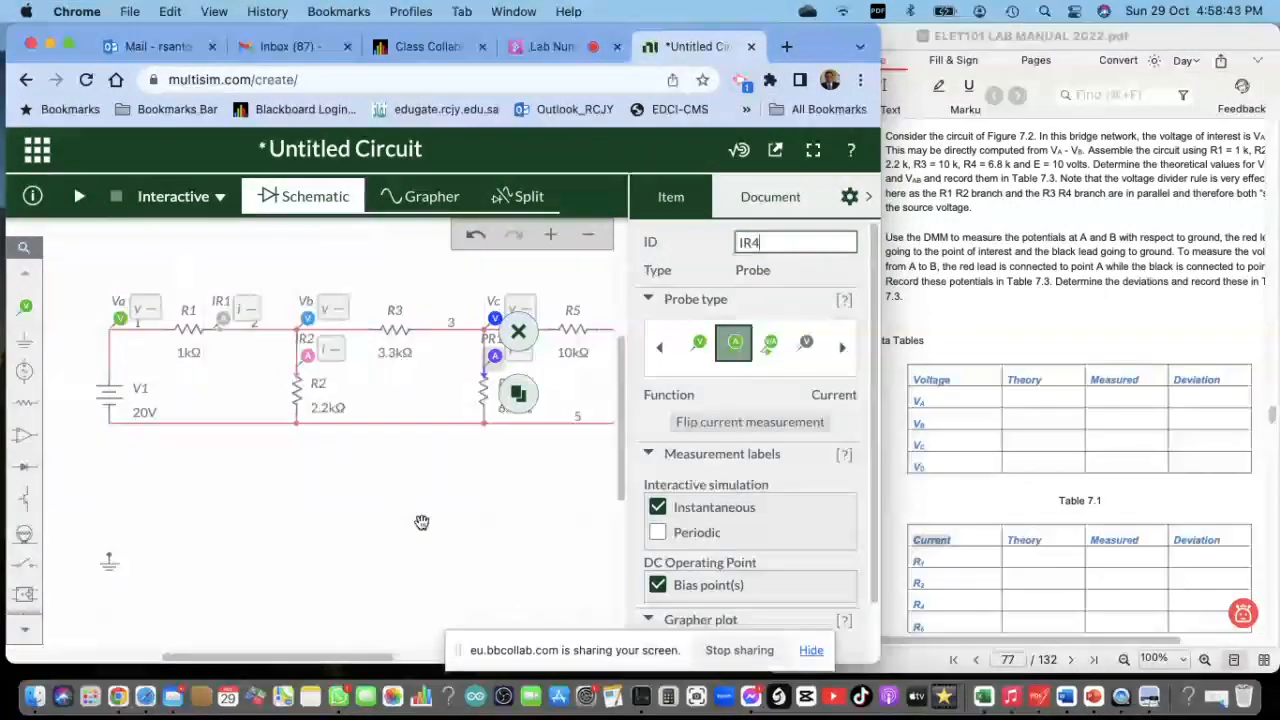
pyautogui.click(420, 552)
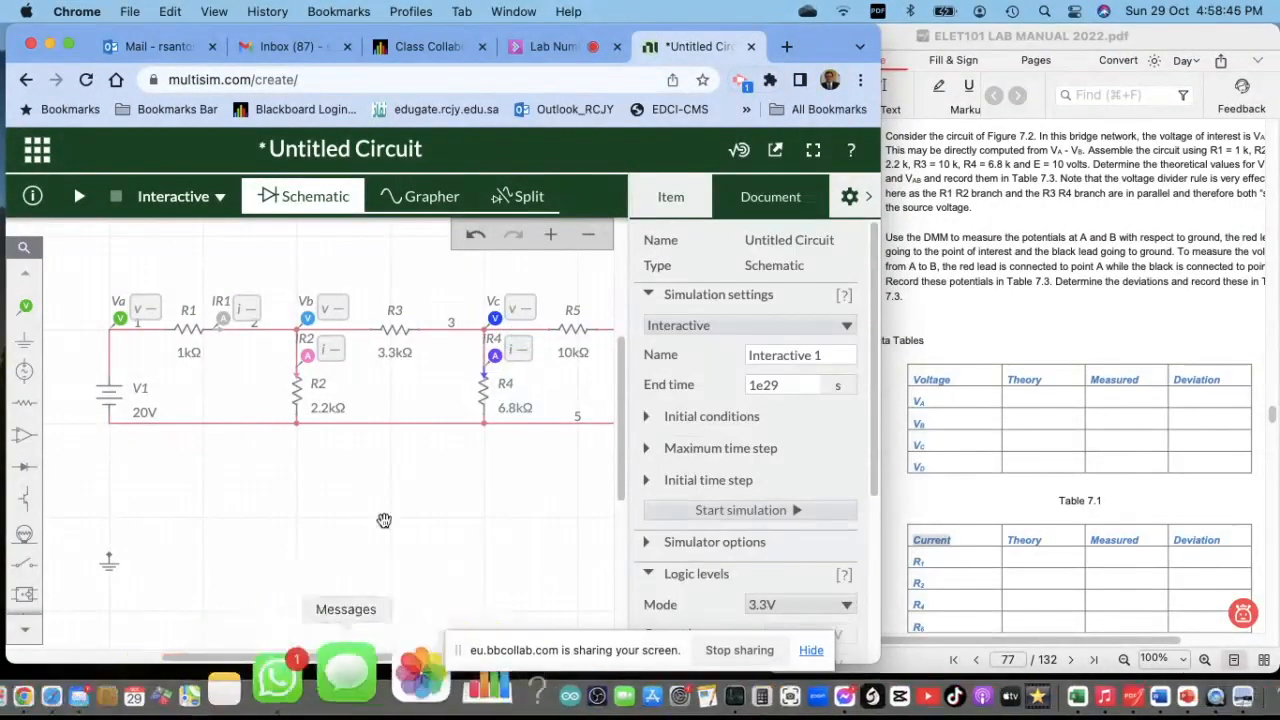
# Place a current probe on the wire between node D and R6, and rename it IR6
pyautogui.moveTo(380, 660); pyautogui.dragTo(428, 660)
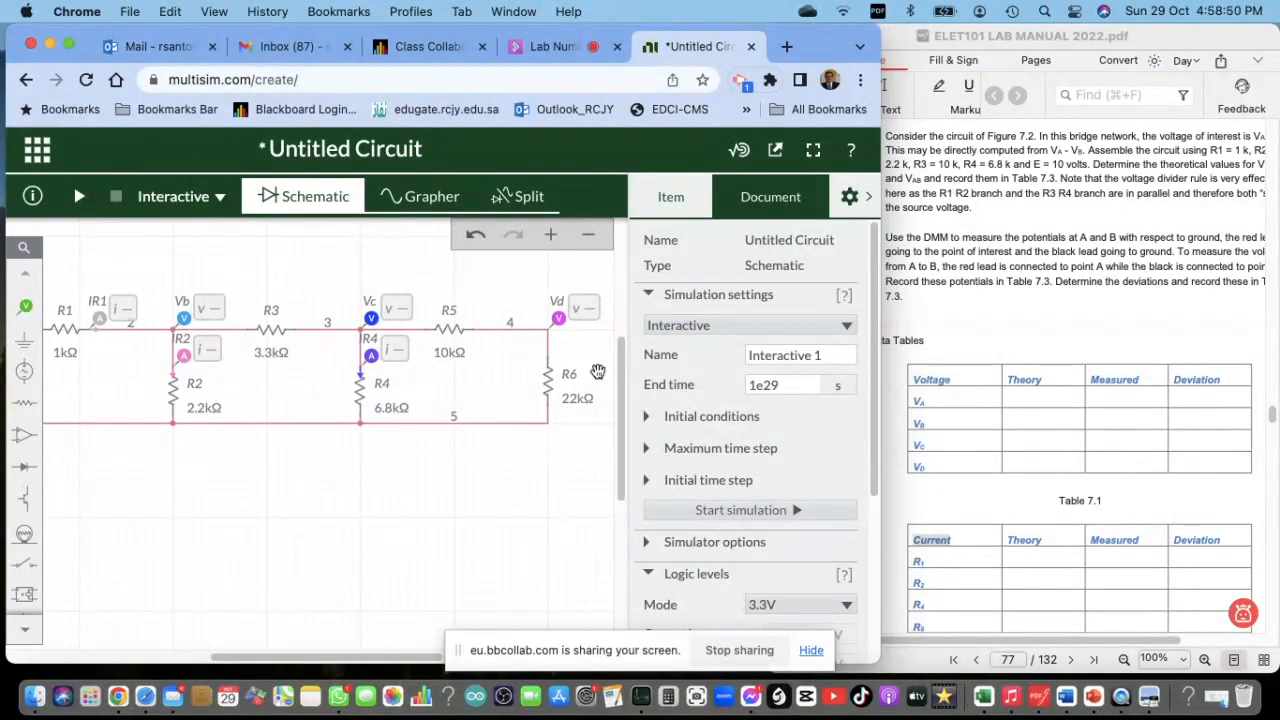
pyautogui.click(25, 306)
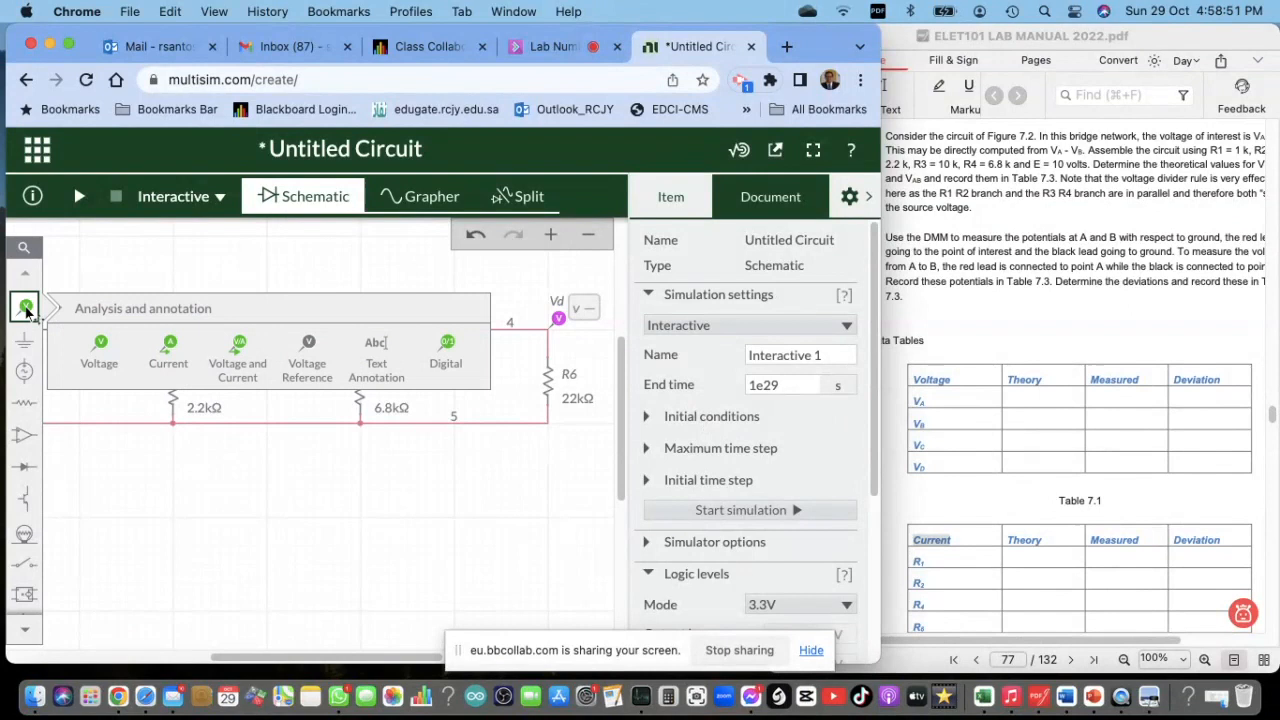
pyautogui.click(163, 337)
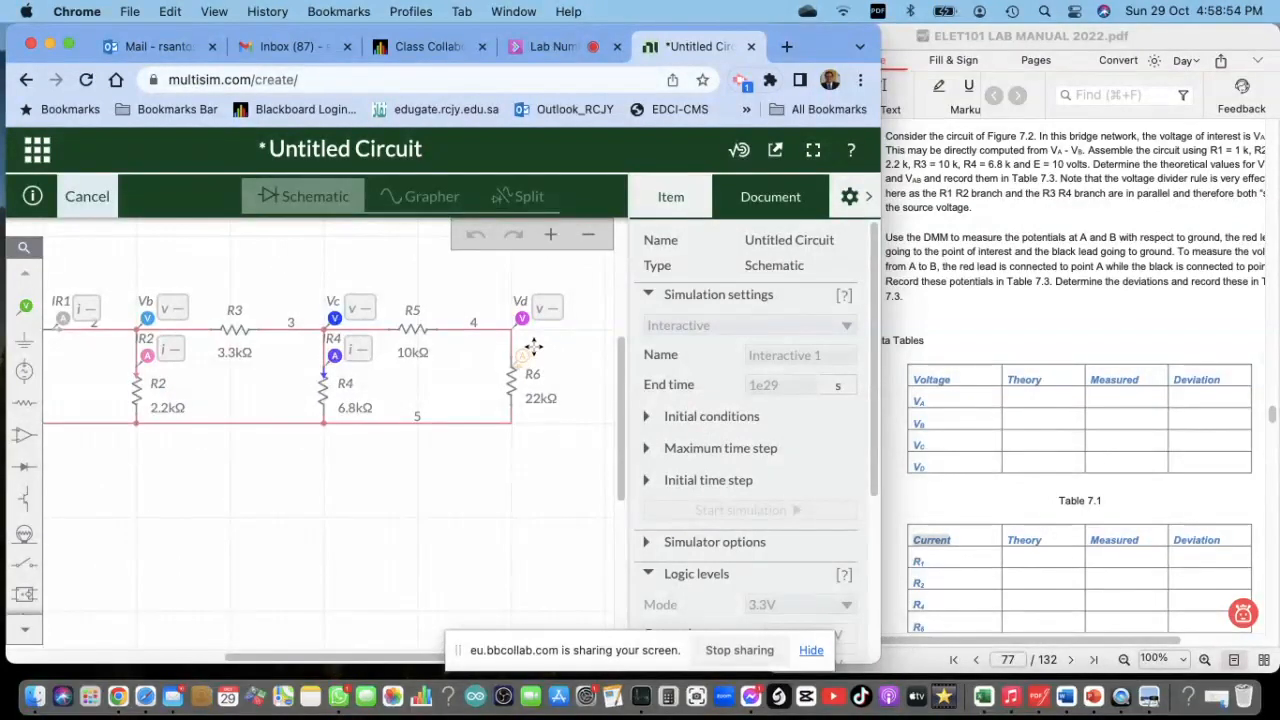
pyautogui.click(525, 344)
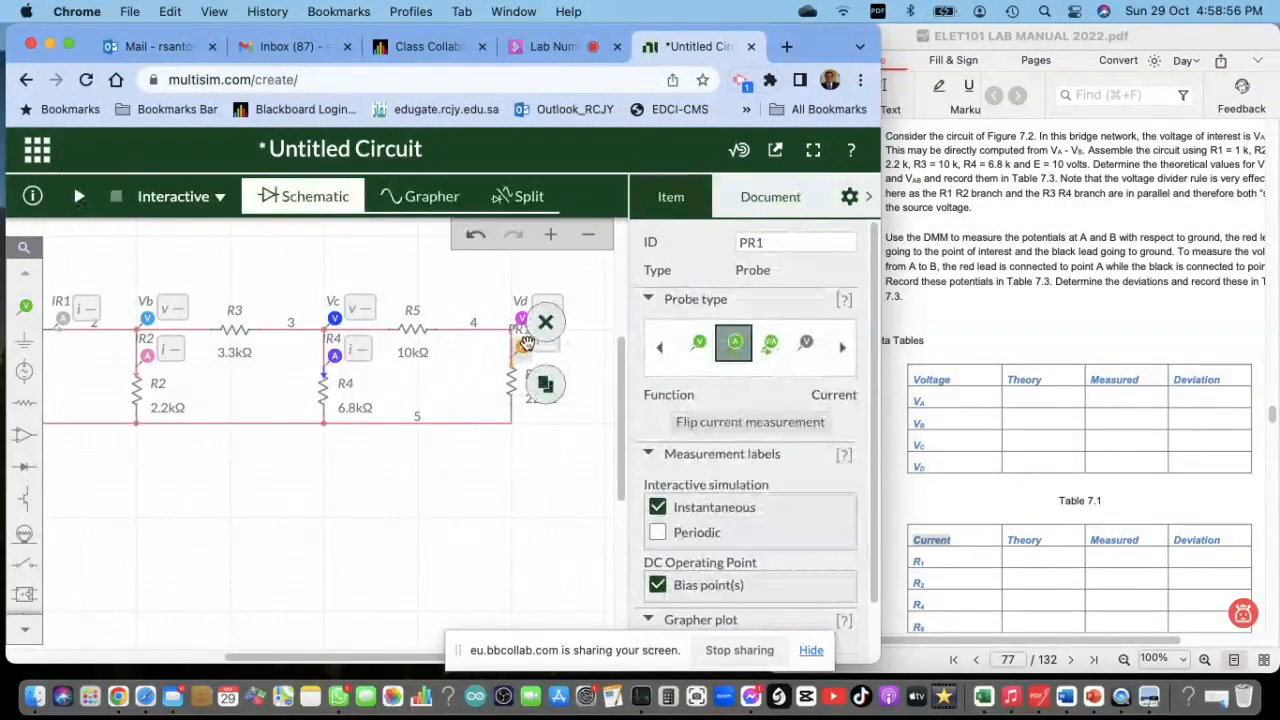
pyautogui.doubleClick(781, 245)
pyautogui.press('BackSpace')
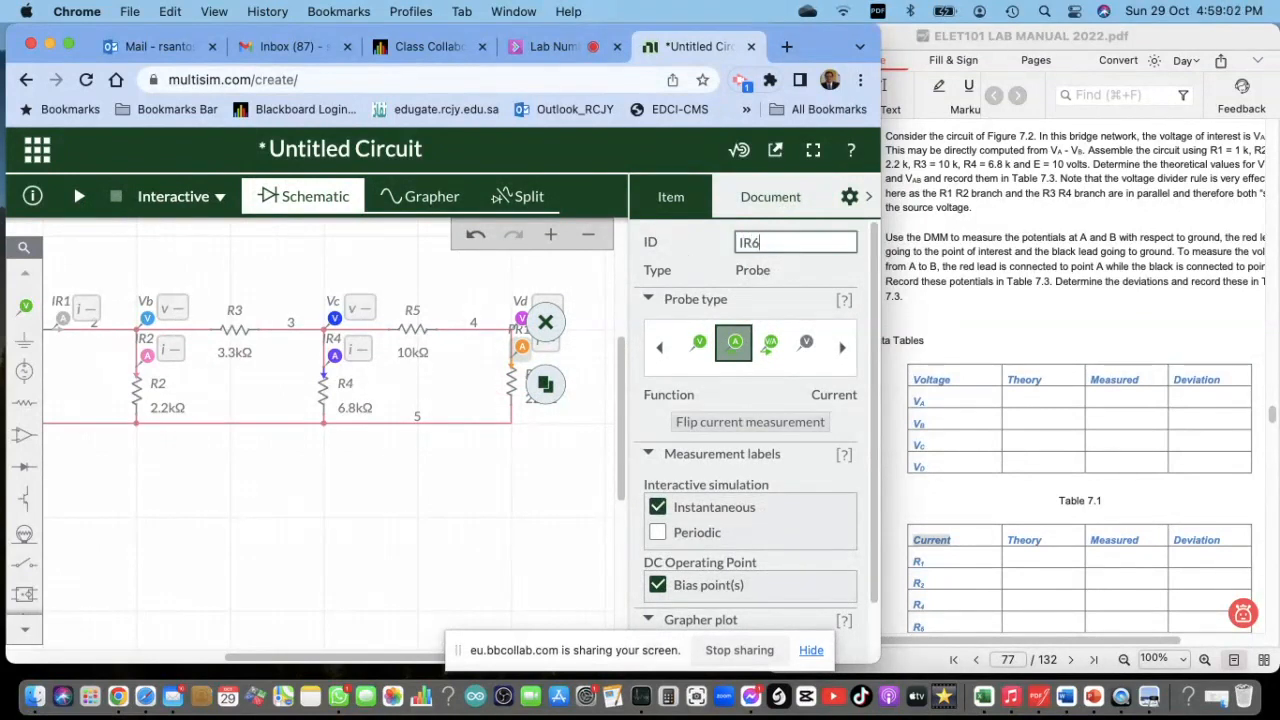
pyautogui.click(484, 573)
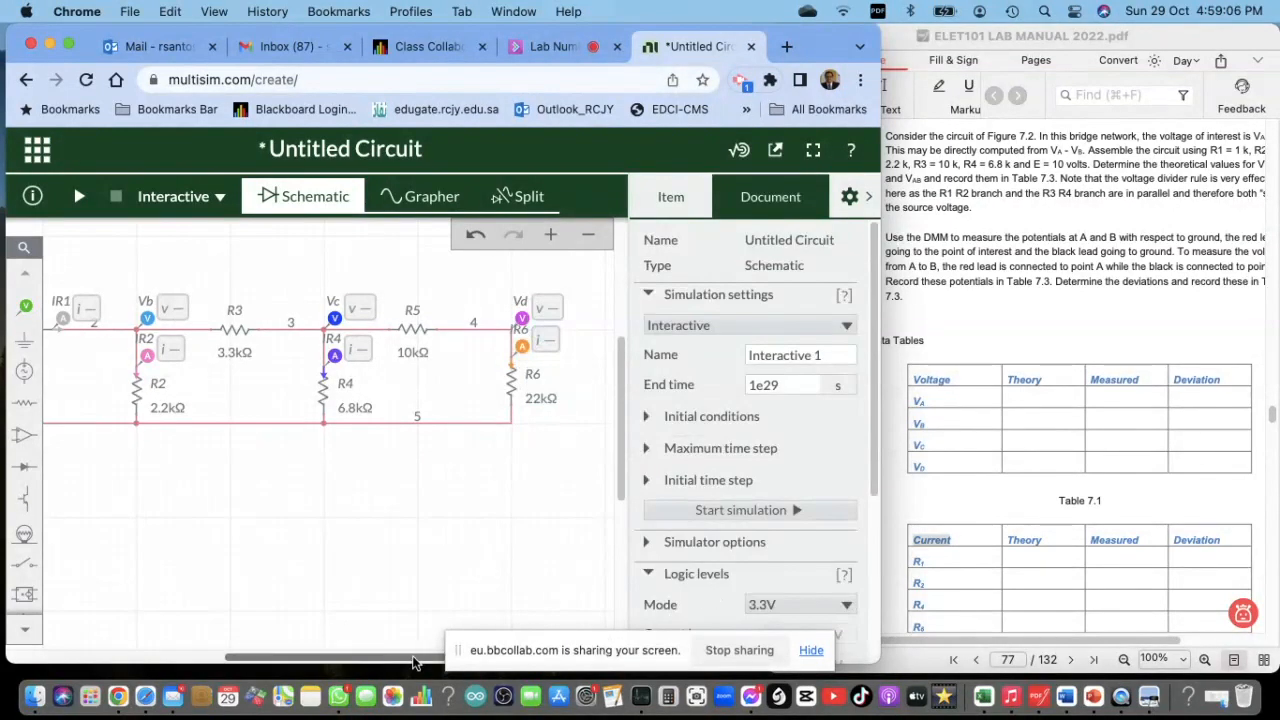
# Collapse the item and document settings so the whole ladder circuit from V1 to R6 fits in the schematic
pyautogui.hscroll(-5, 339, 655)
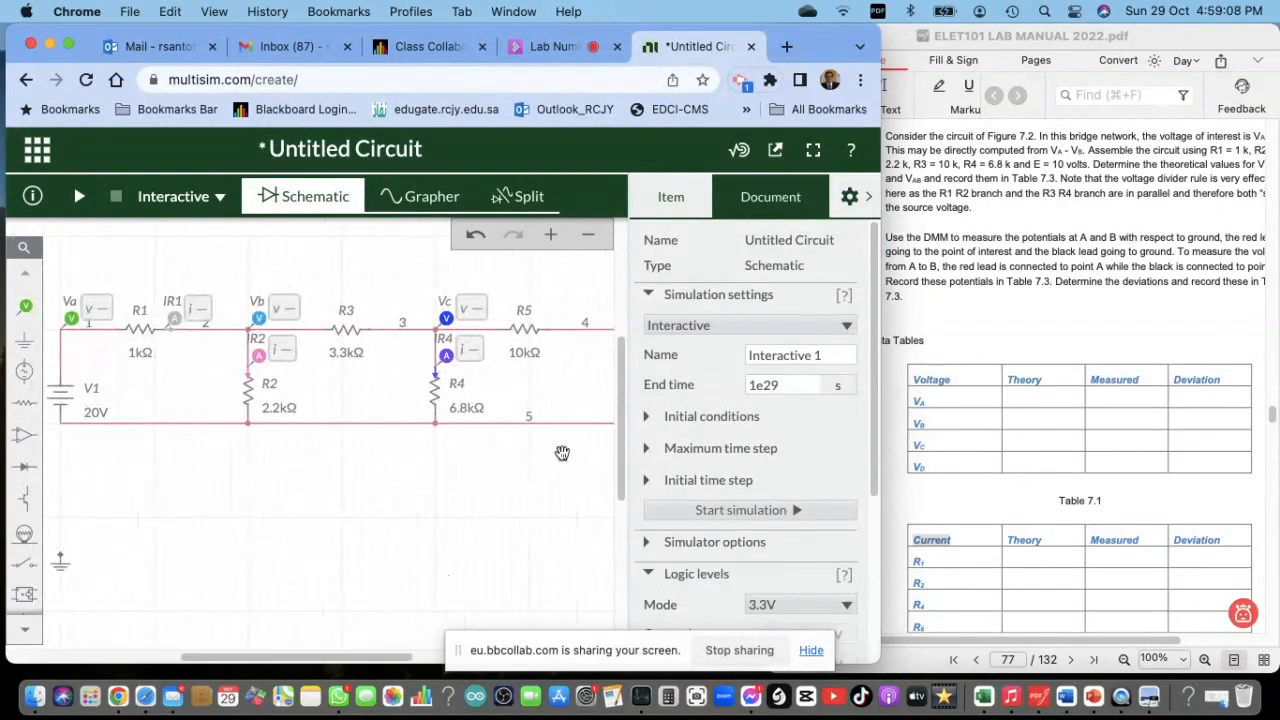
pyautogui.click(869, 198)
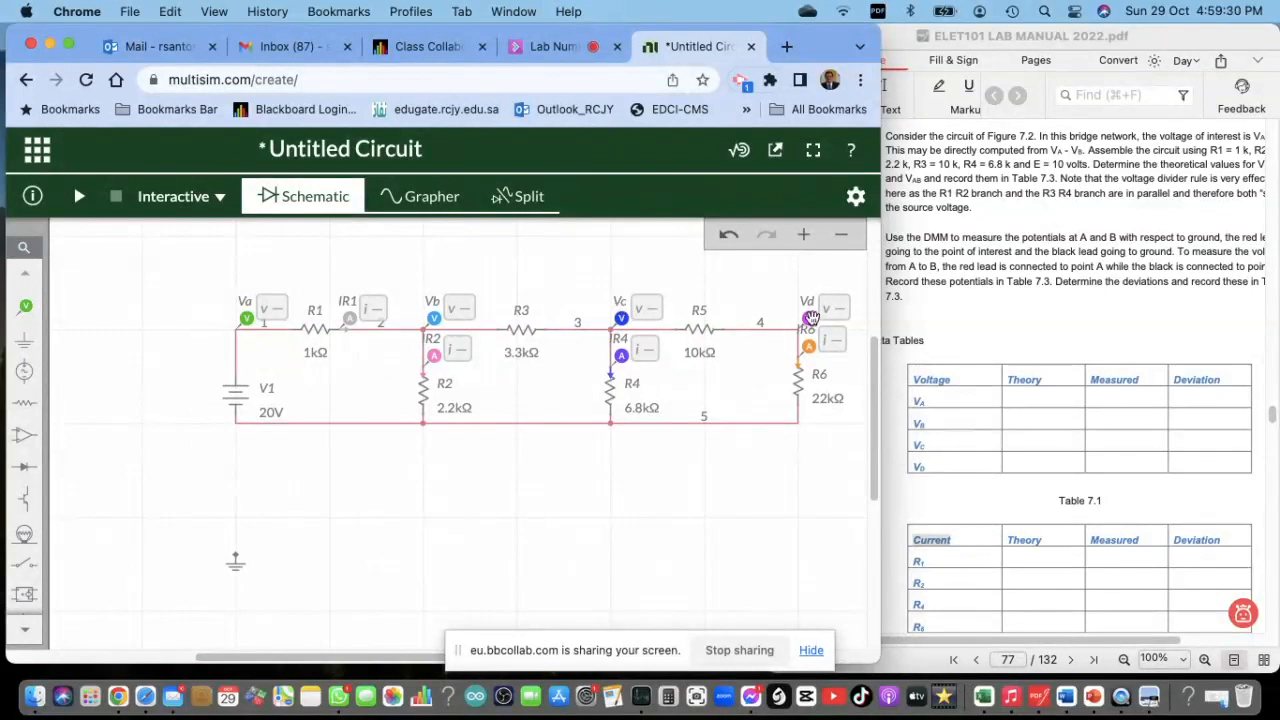
pyautogui.click(942, 541)
pyautogui.click(697, 537)
# Move the ground symbol up beneath V1 and wire it to the corner of the bottom wire below V1, as in Figure 7.1
pyautogui.moveTo(236, 560); pyautogui.dragTo(235, 478)
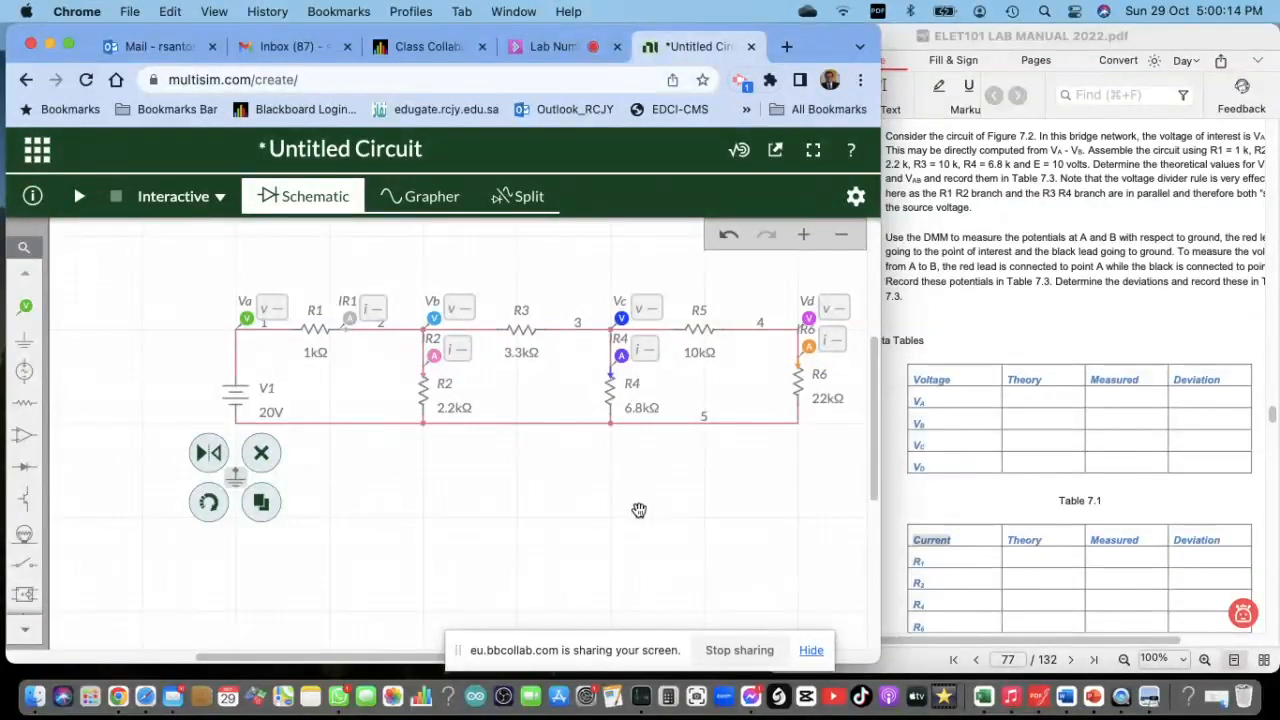
pyautogui.scroll(10, 1062, 531)
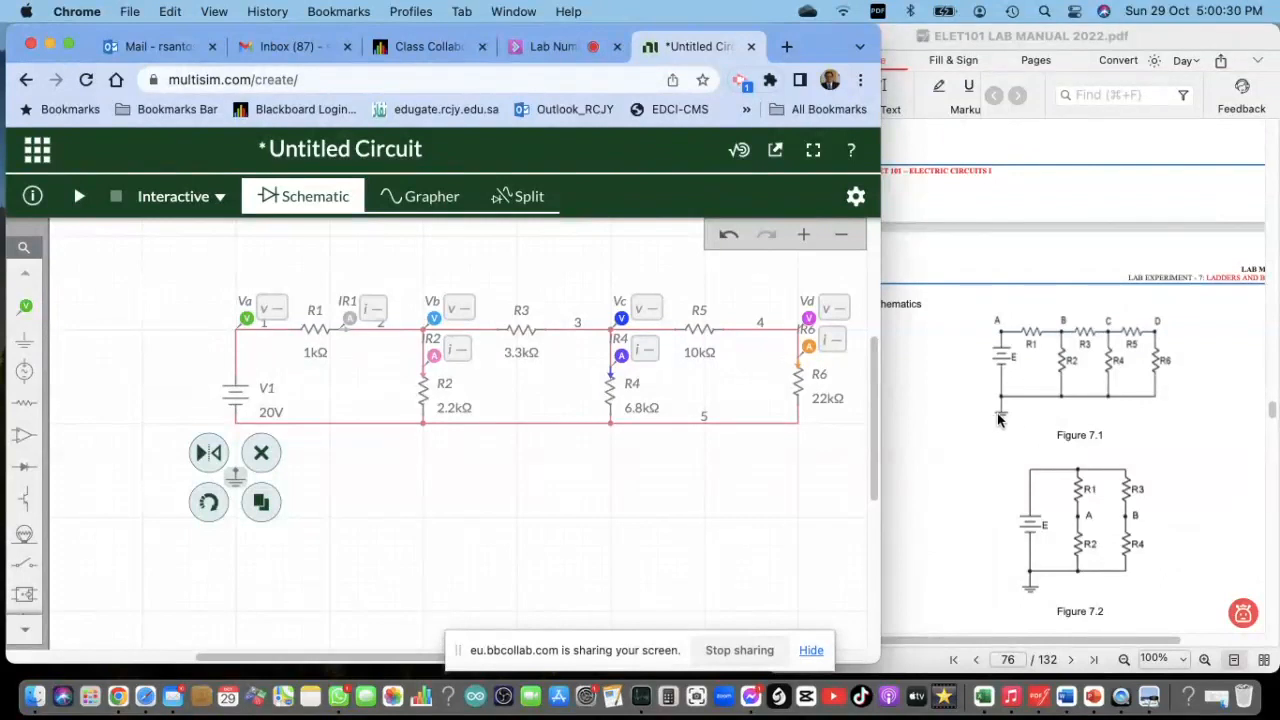
pyautogui.click(356, 543)
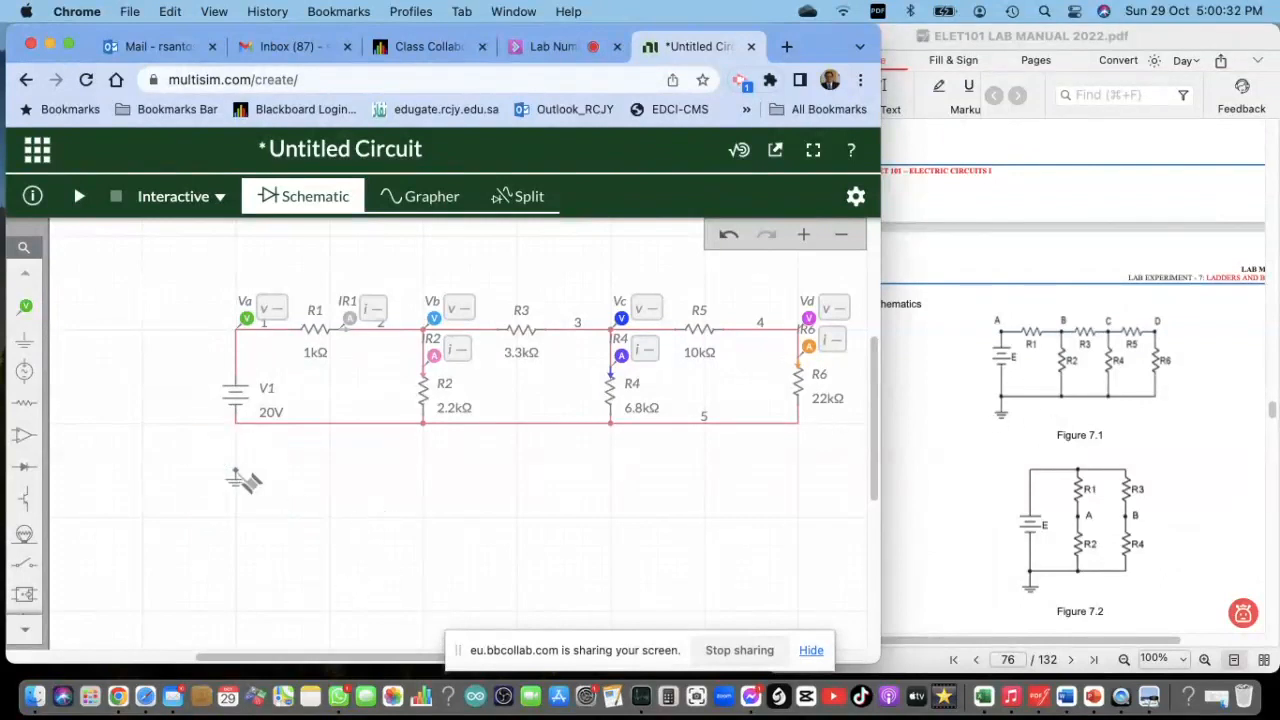
pyautogui.click(237, 474)
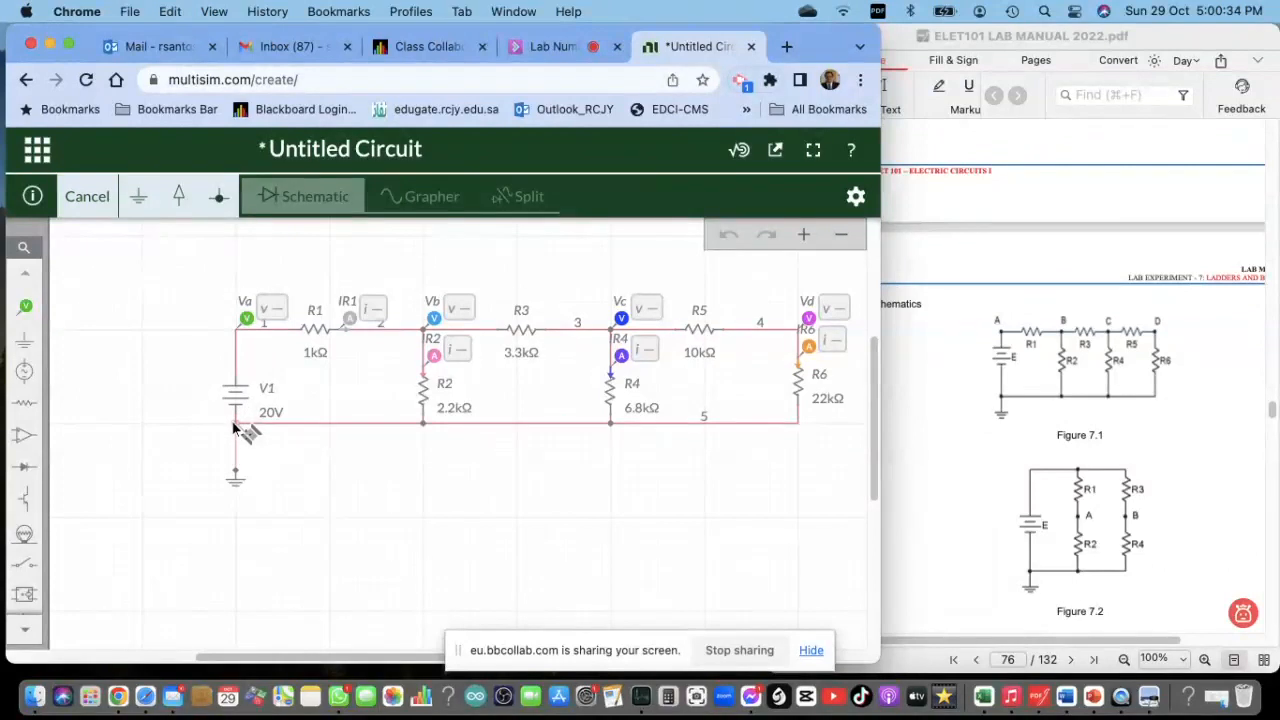
pyautogui.click(236, 423)
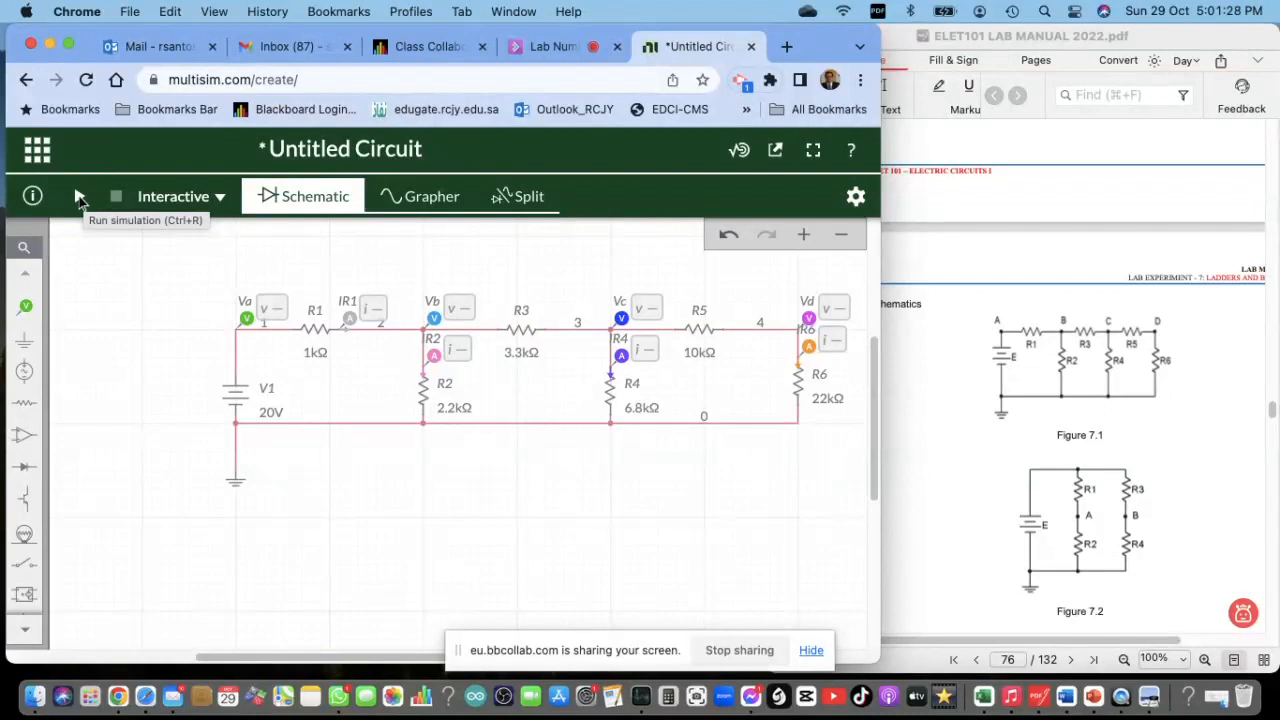
# Run the interactive simulation and examine the voltage and current probe readings alongside the Figure 7.1 procedure in the lab manual
pyautogui.click(80, 200)
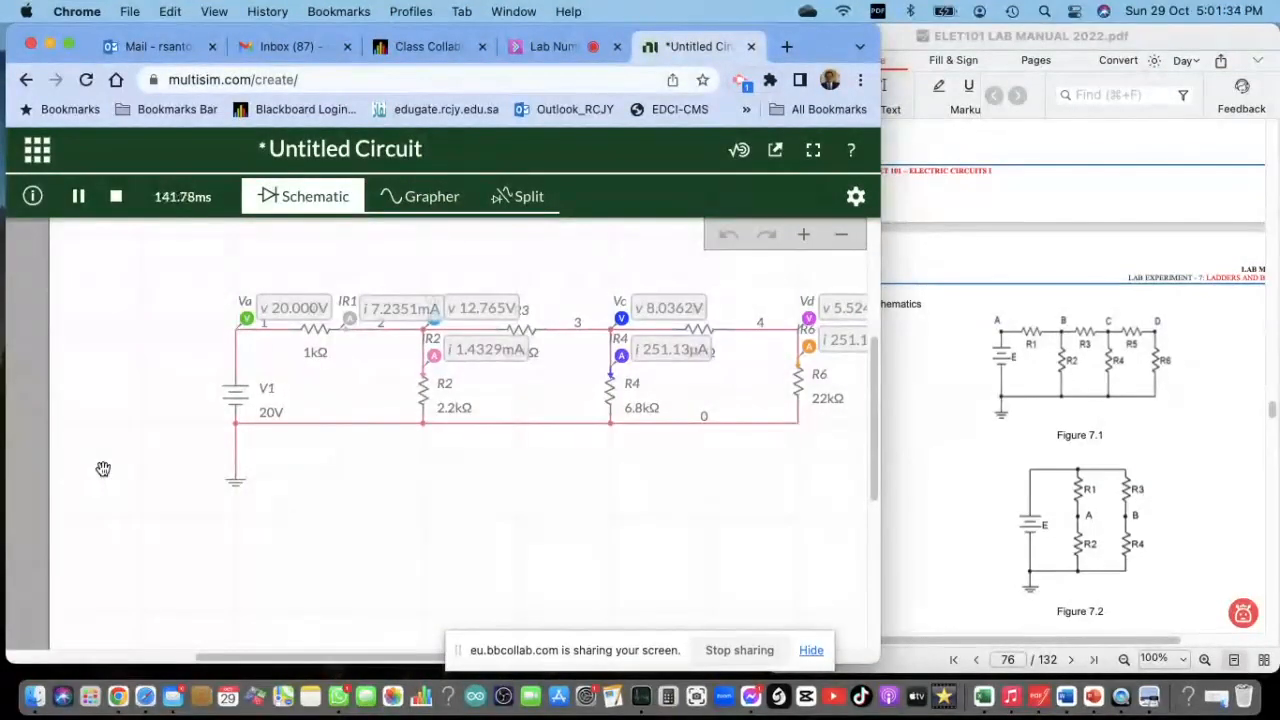
pyautogui.moveTo(372, 661); pyautogui.dragTo(410, 658)
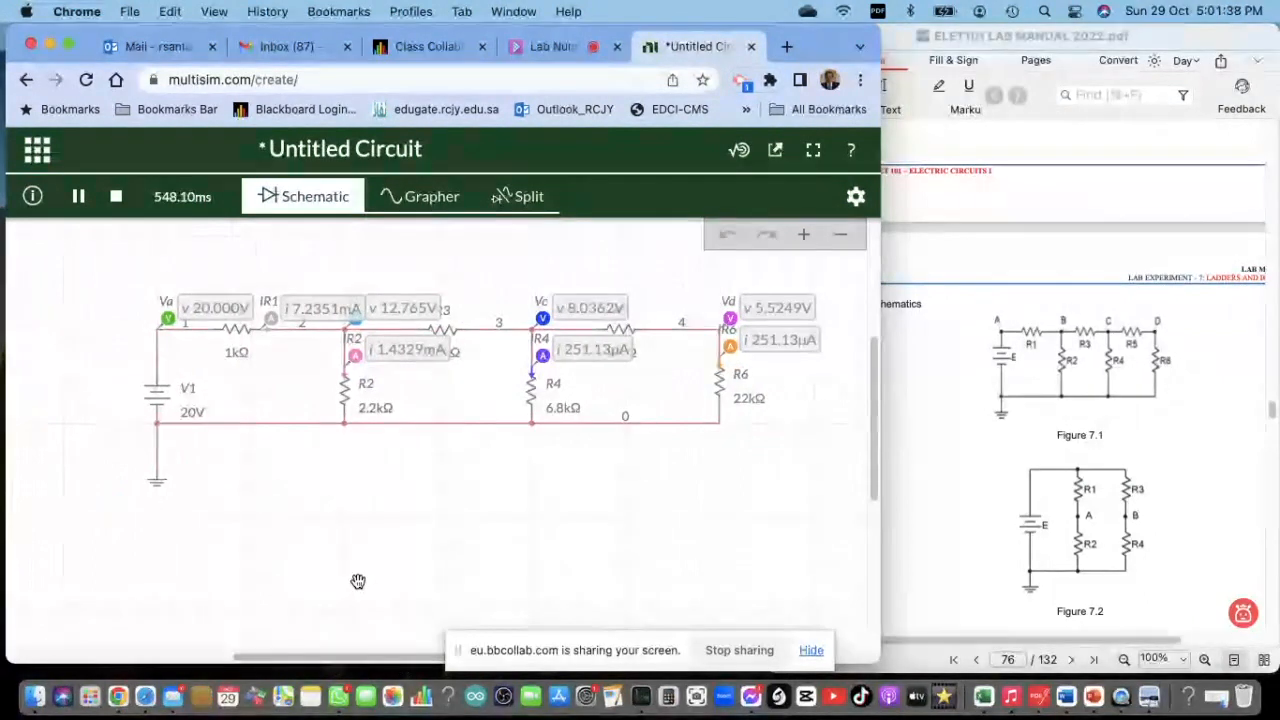
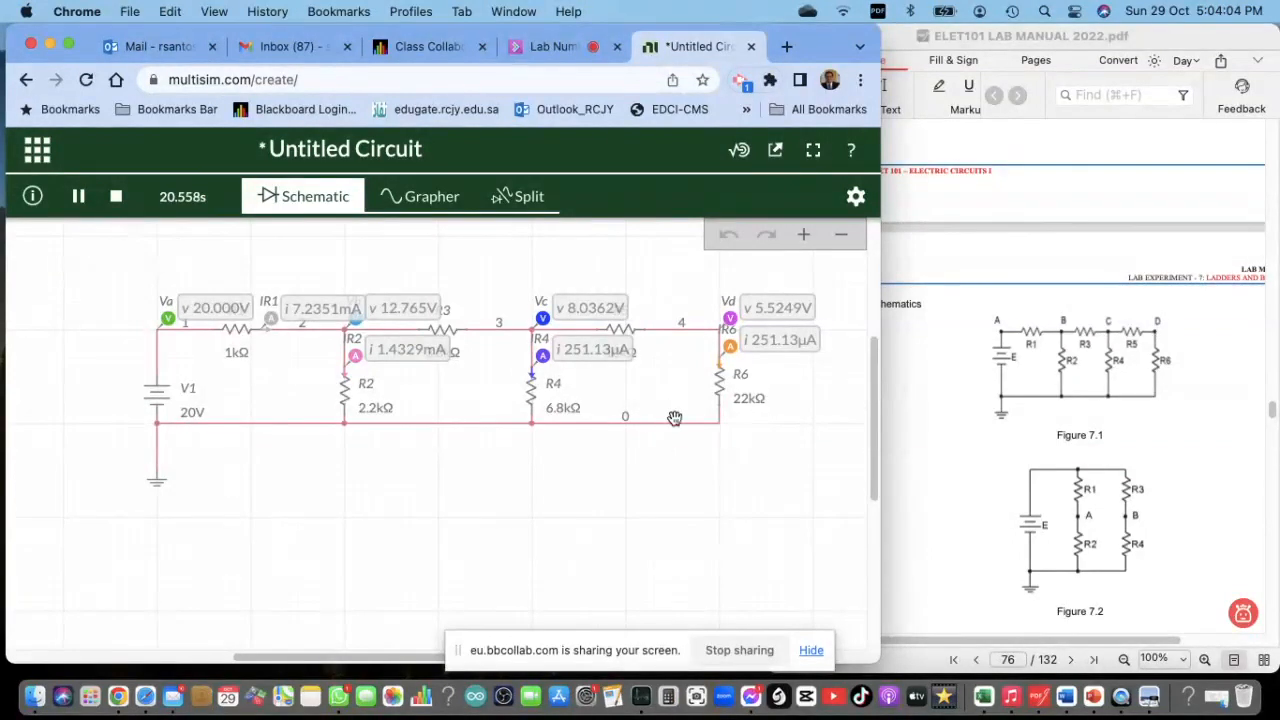
pyautogui.scroll(-5, 1138, 495)
pyautogui.scroll(-2, 1138, 495)
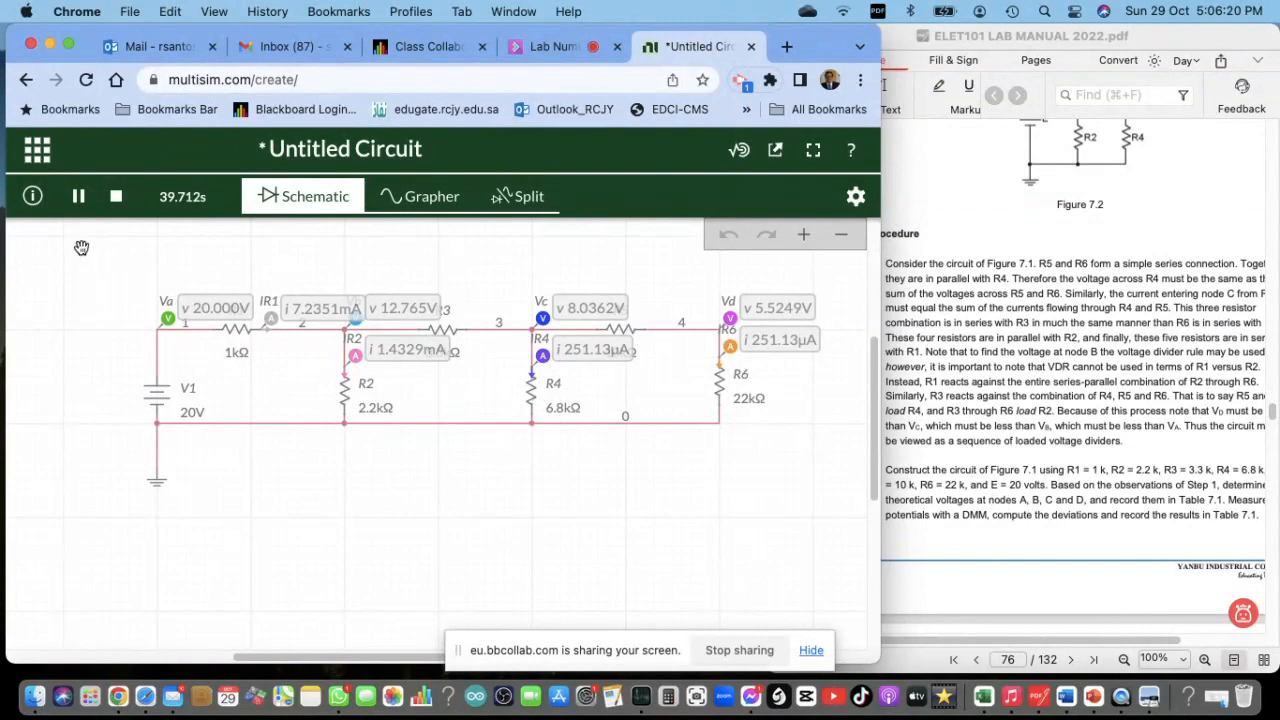
# Restart the interactive simulation to recheck the probe readings across the ladder circuit, and stop it
pyautogui.click(117, 196)
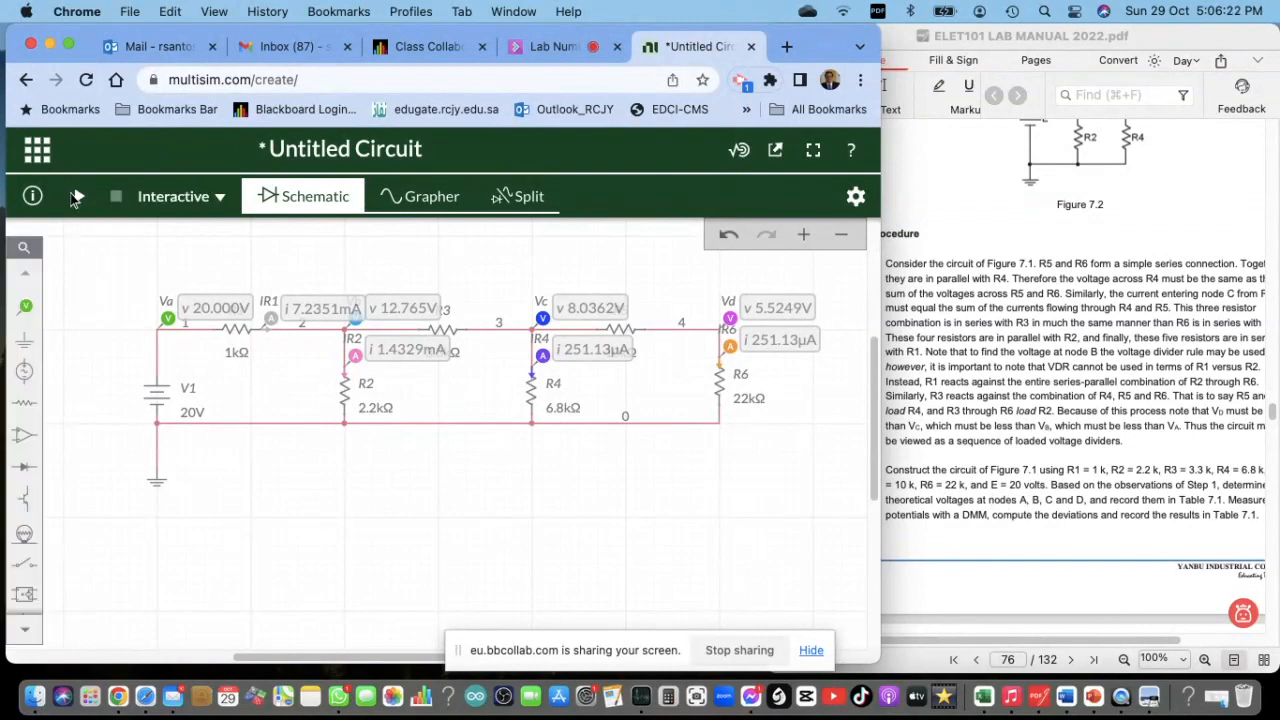
pyautogui.click(78, 196)
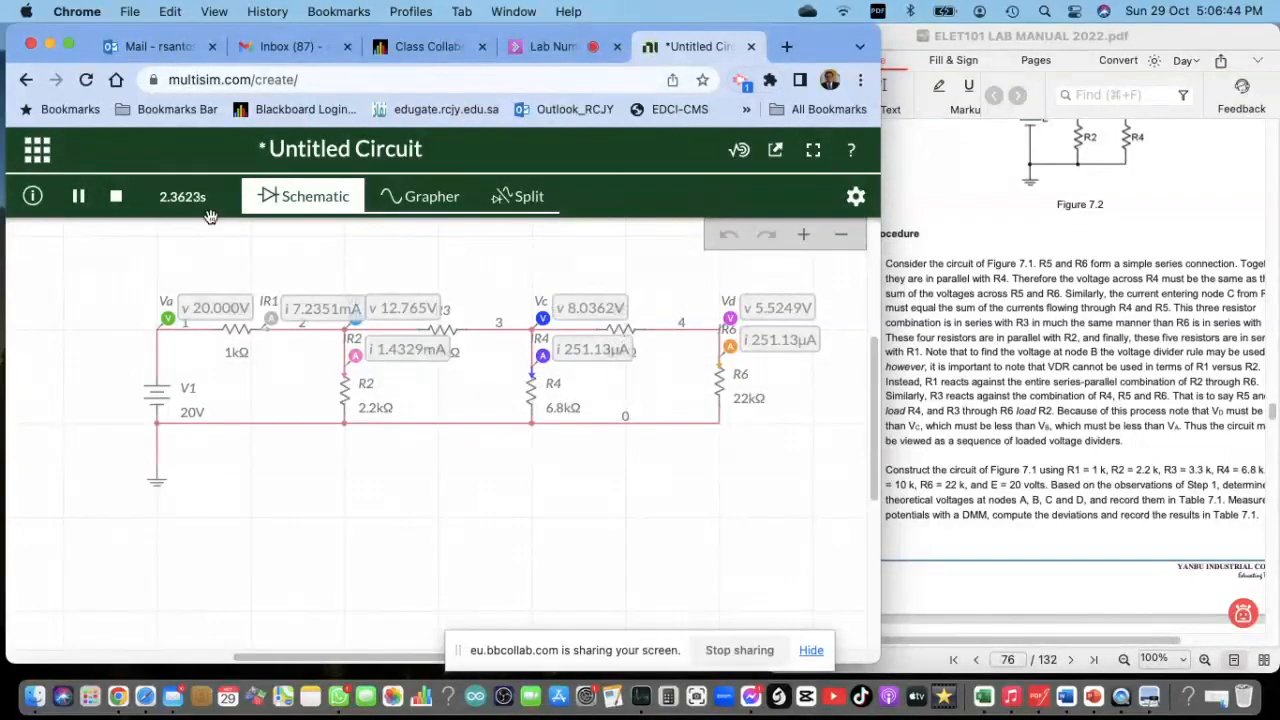
pyautogui.click(115, 196)
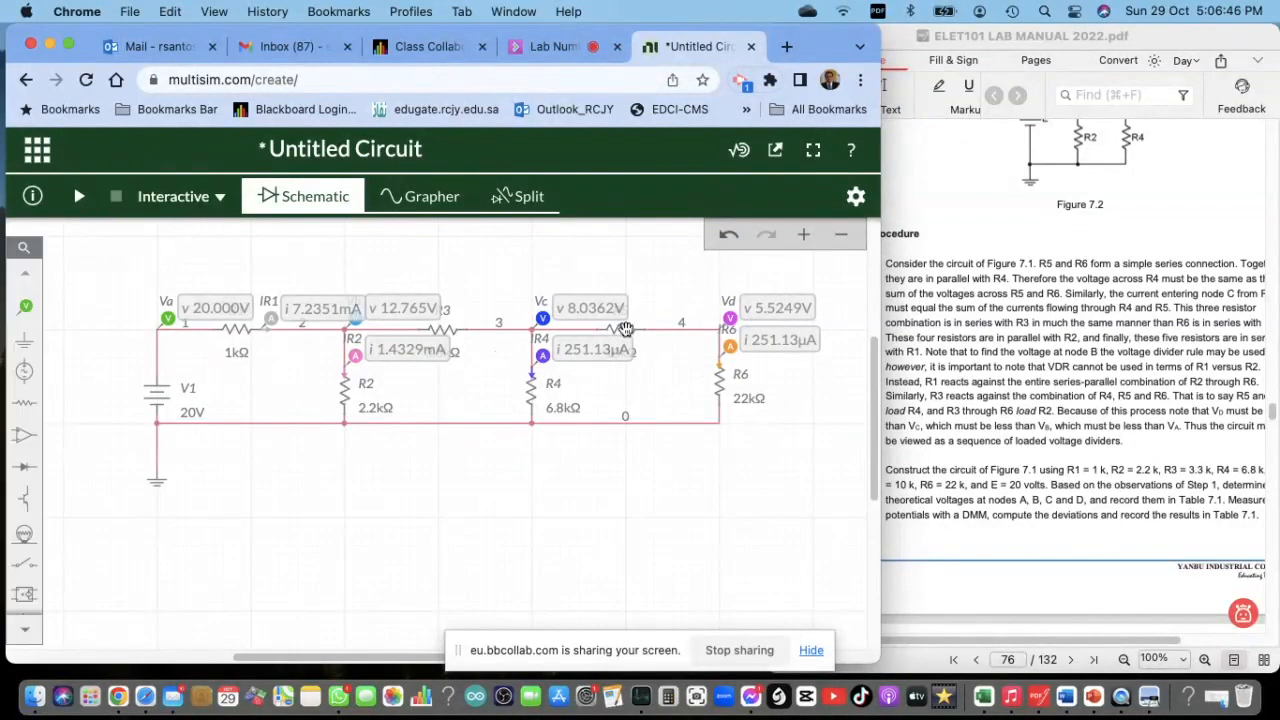
# Inspect R5's resistance setting, and collapse the settings so the whole ladder circuit fits in the schematic
pyautogui.click(623, 331)
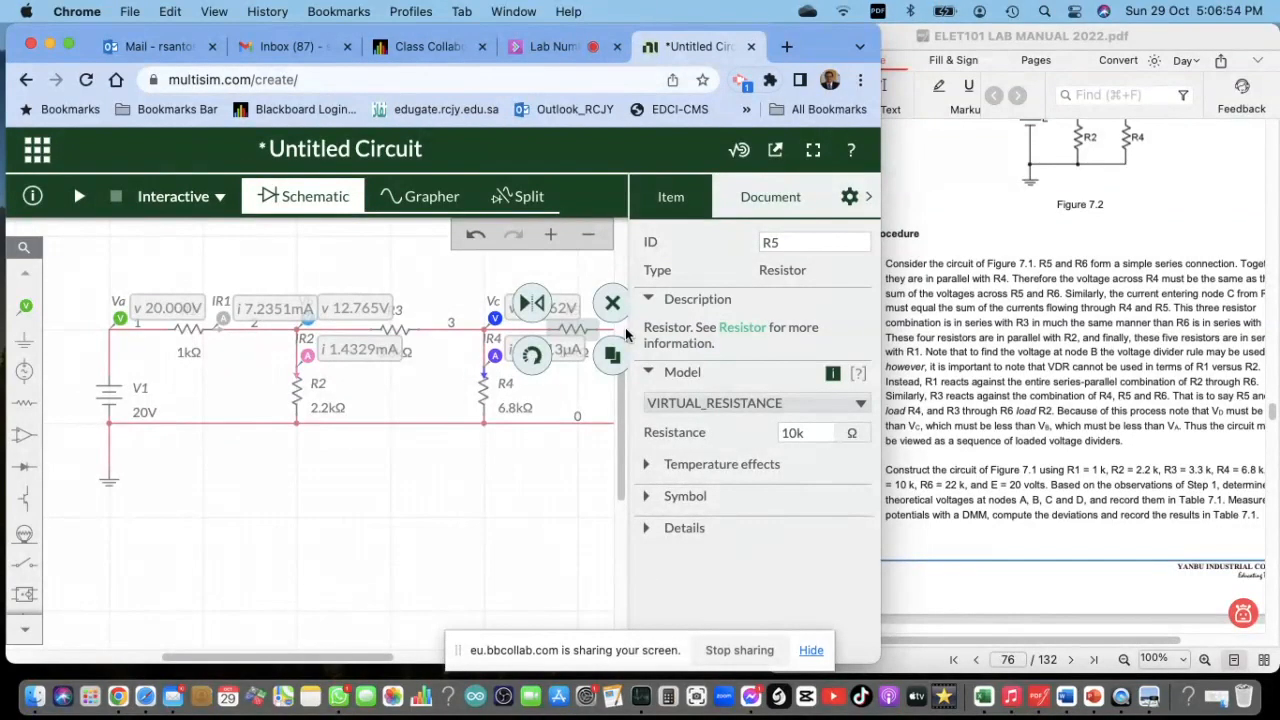
pyautogui.click(538, 535)
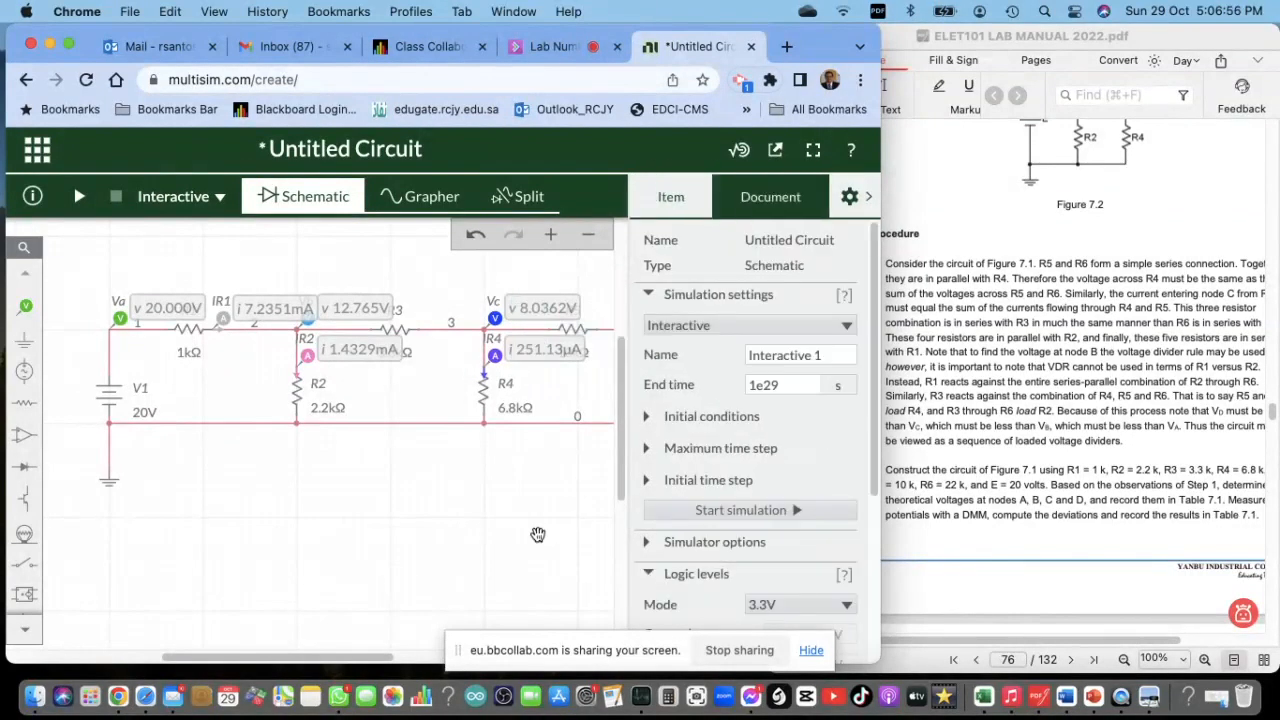
pyautogui.click(850, 196)
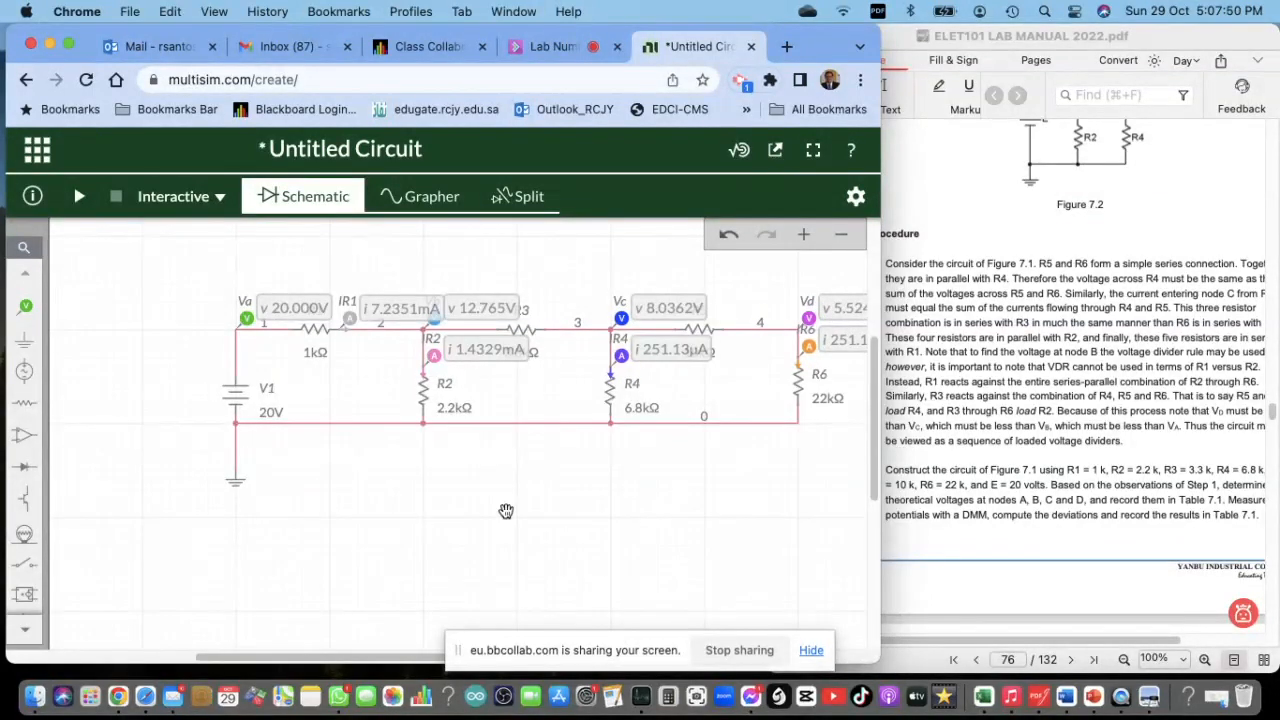
pyautogui.hscroll(3, 440, 658)
pyautogui.hscroll(1, 447, 660)
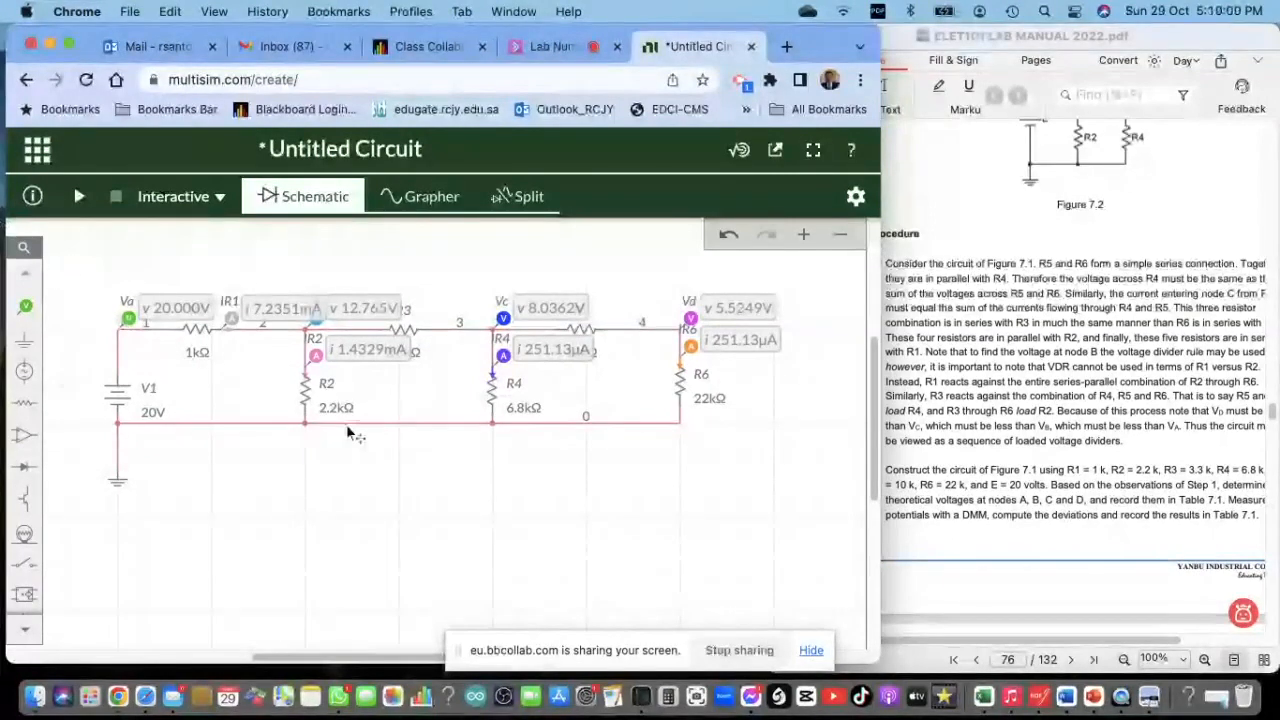
# Replace the current probe above R4 with a new one on the same wire and test it in the interactive simulation
pyautogui.click(508, 357)
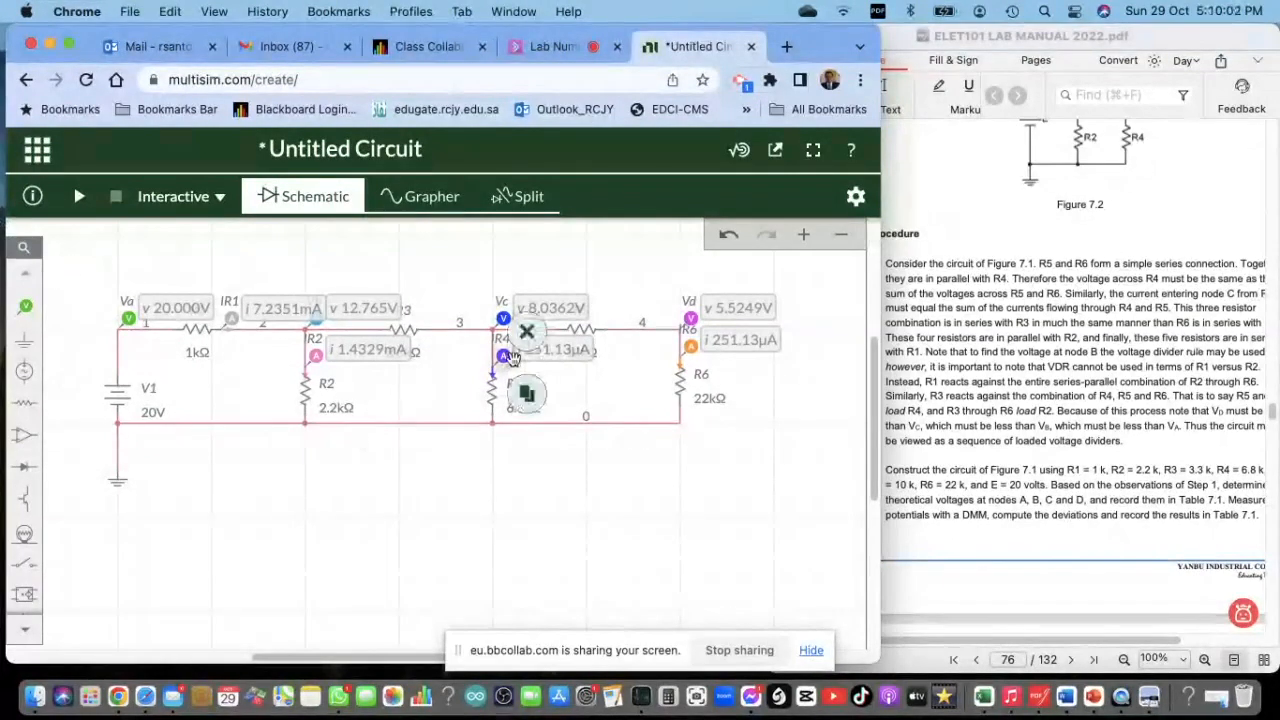
pyautogui.click(527, 332)
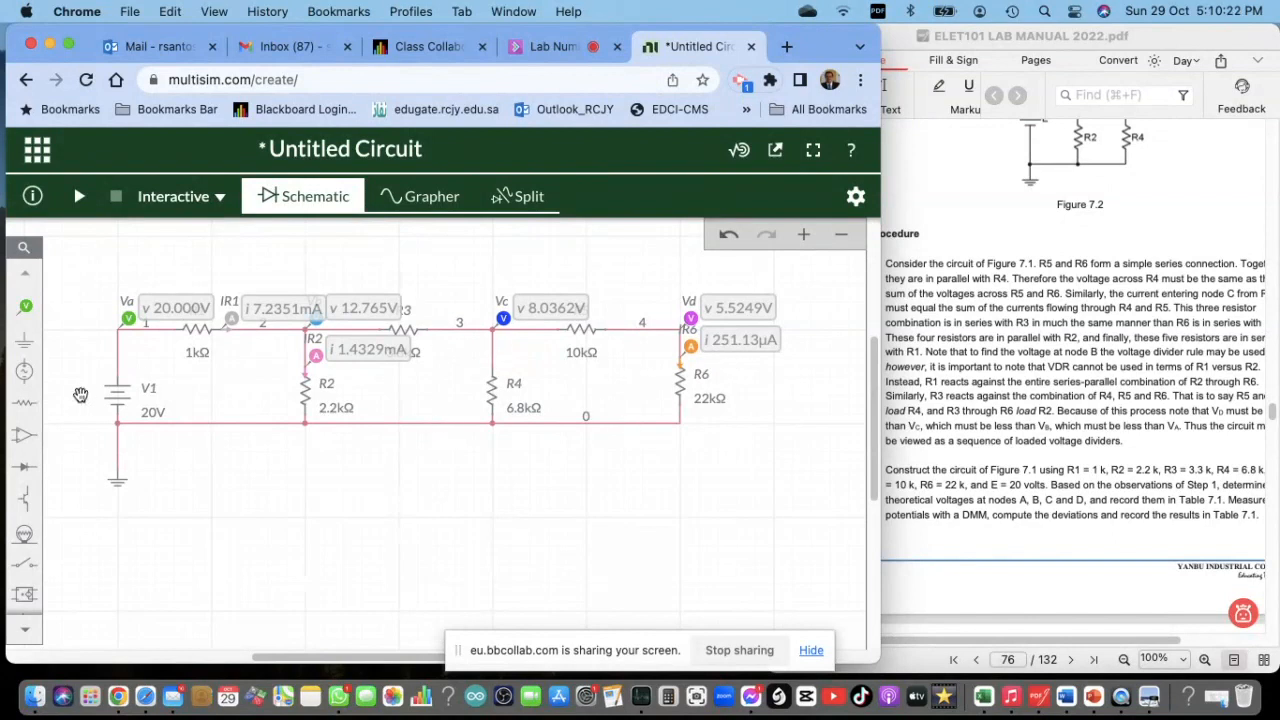
pyautogui.click(25, 306)
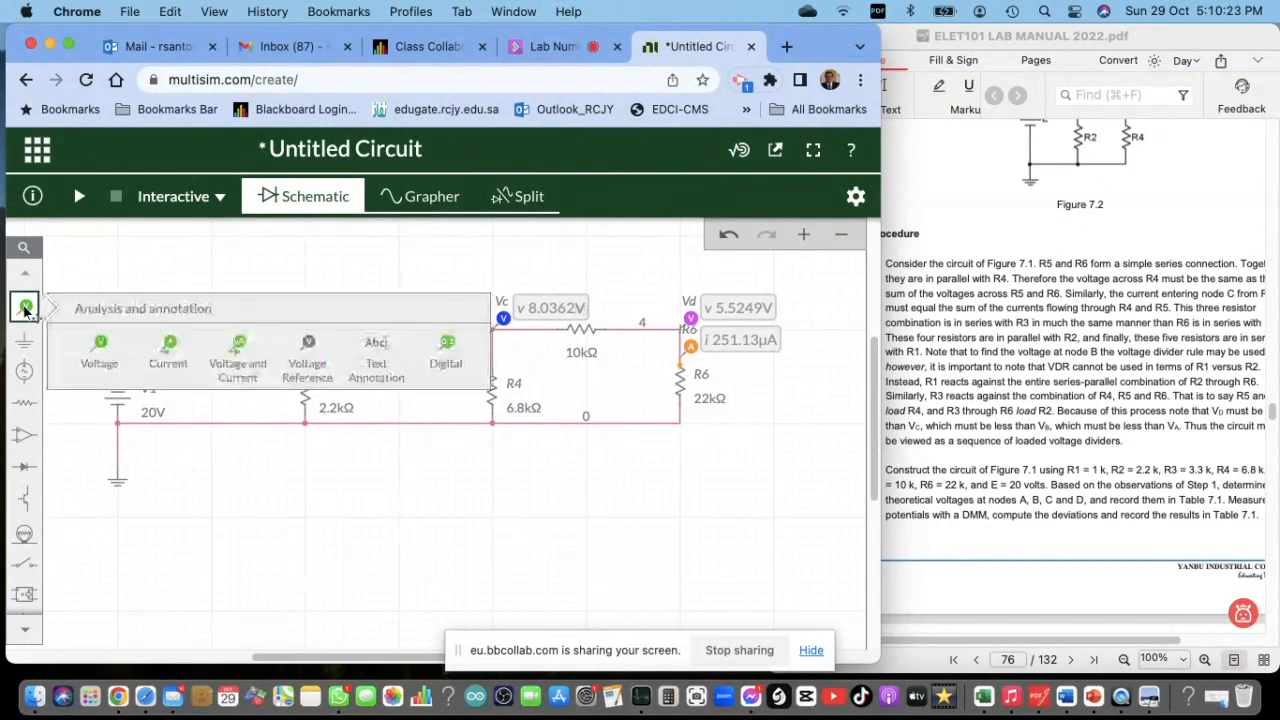
pyautogui.click(174, 344)
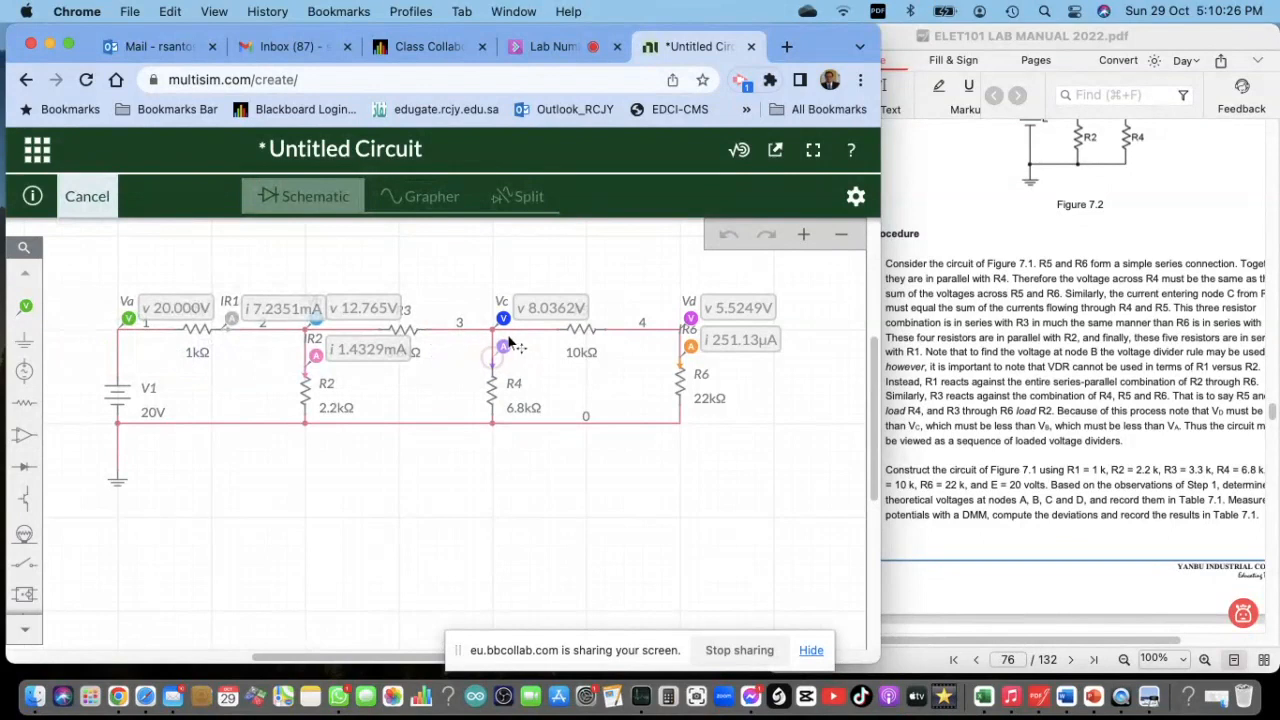
pyautogui.click(509, 344)
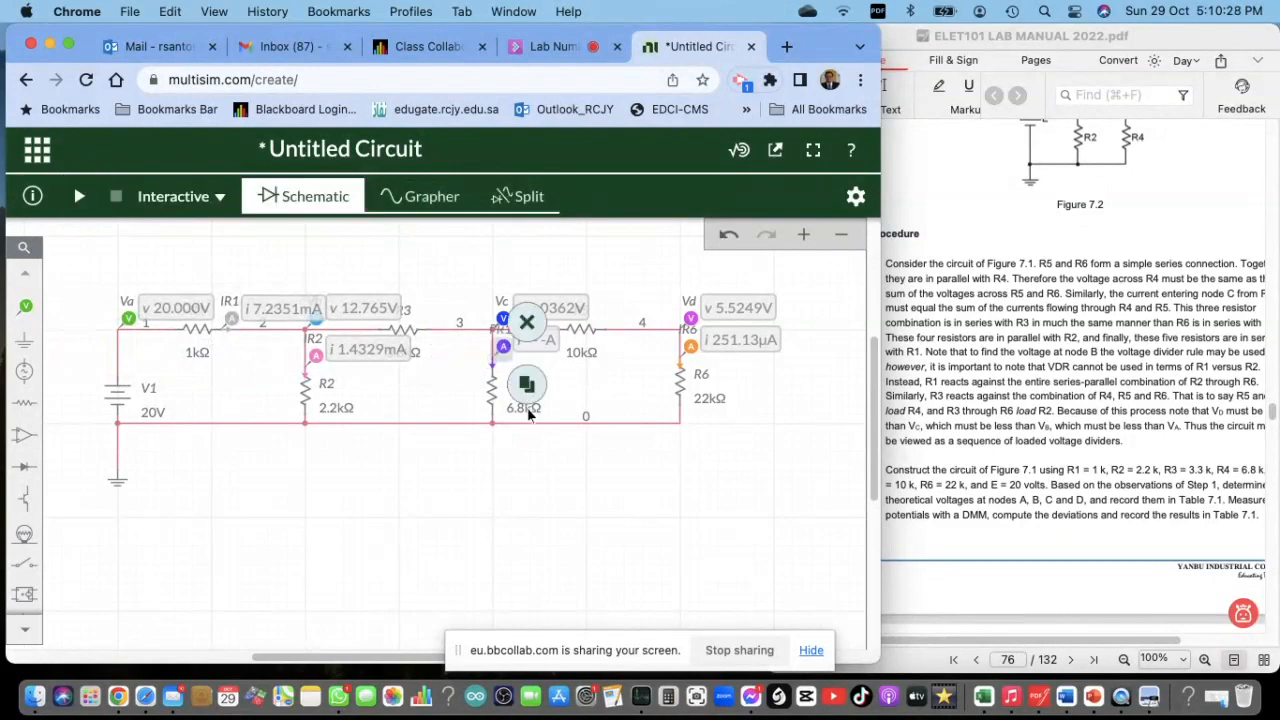
pyautogui.click(508, 483)
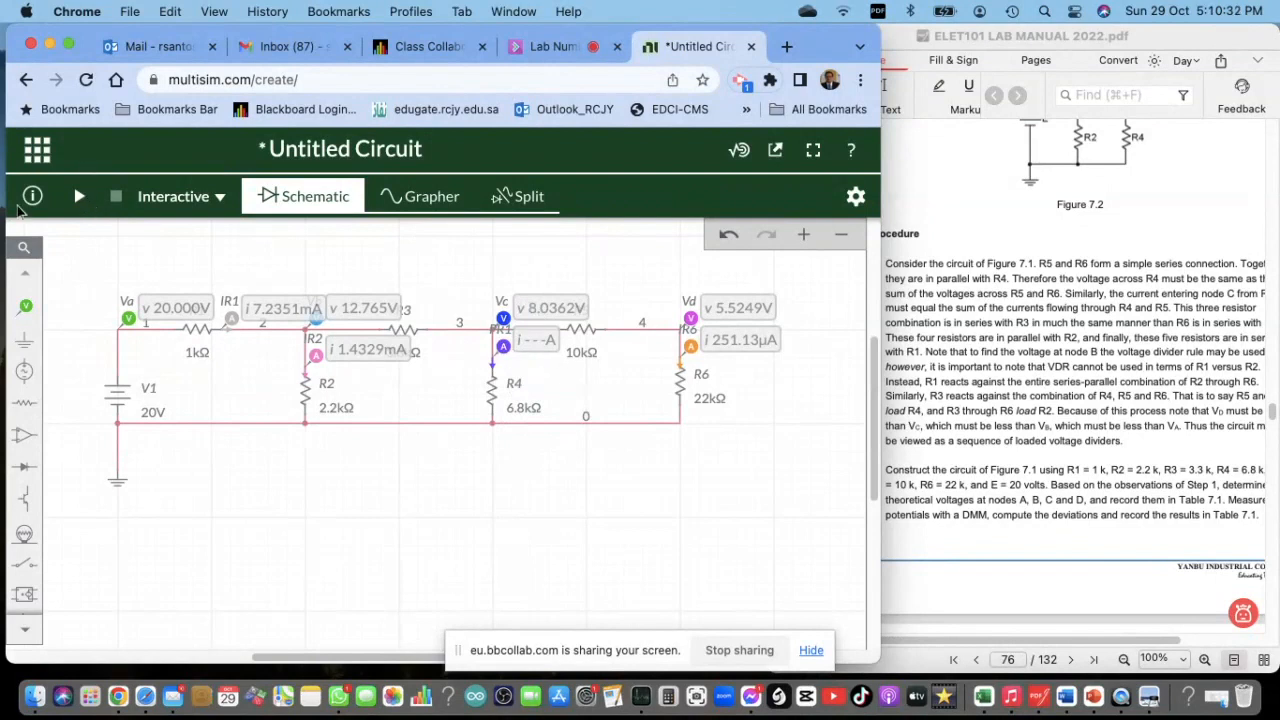
pyautogui.click(79, 198)
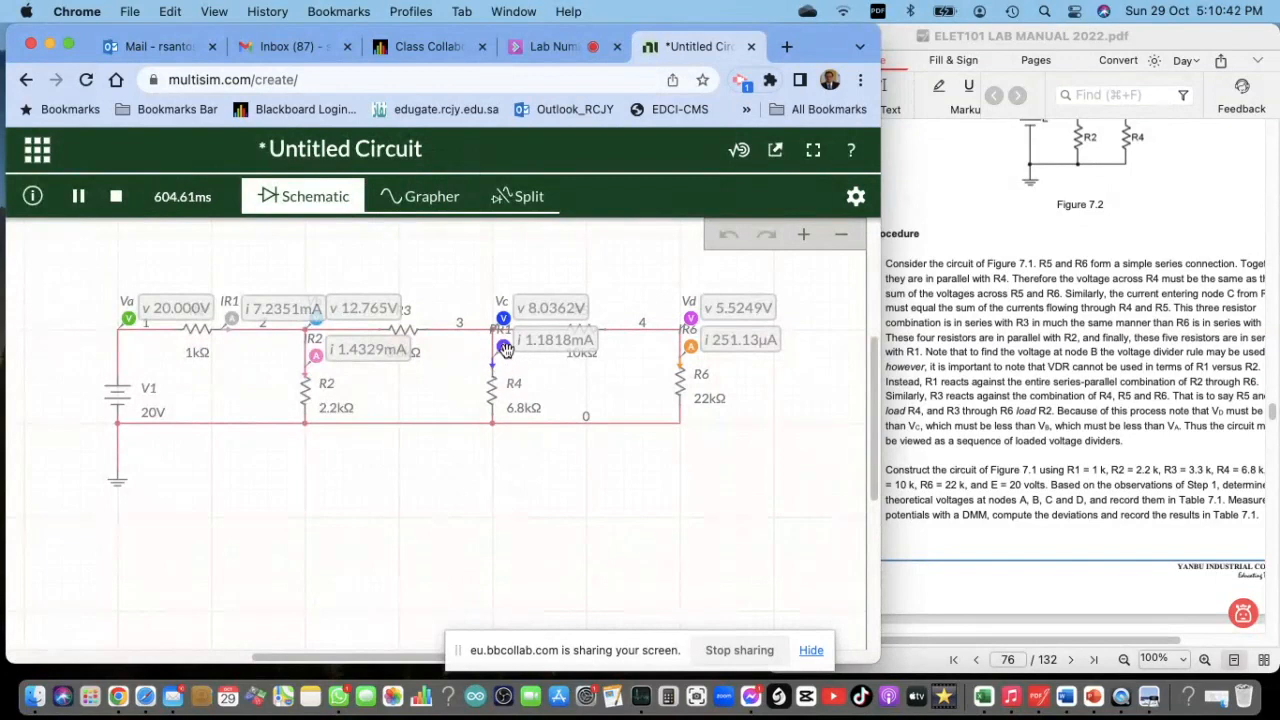
pyautogui.click(116, 195)
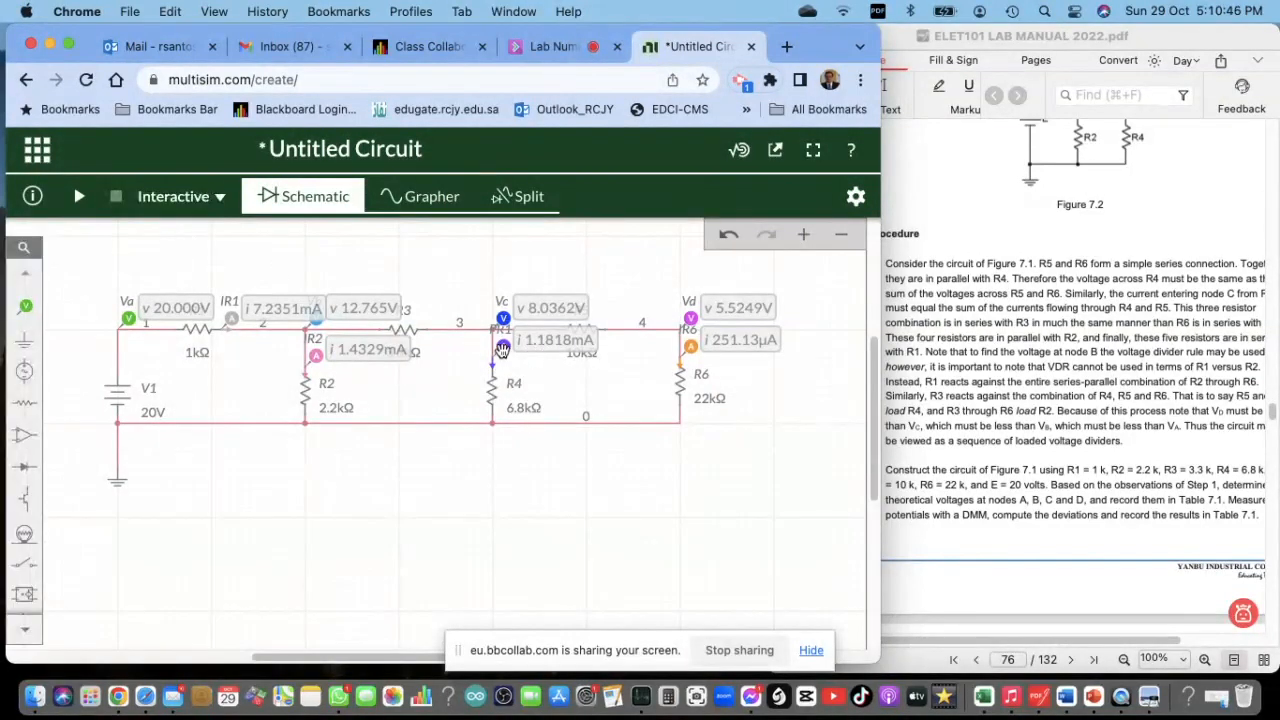
# Rename the new current probe above R4 as IR4 and collapse the settings to show the whole circuit
pyautogui.click(503, 348)
pyautogui.doubleClick(797, 243)
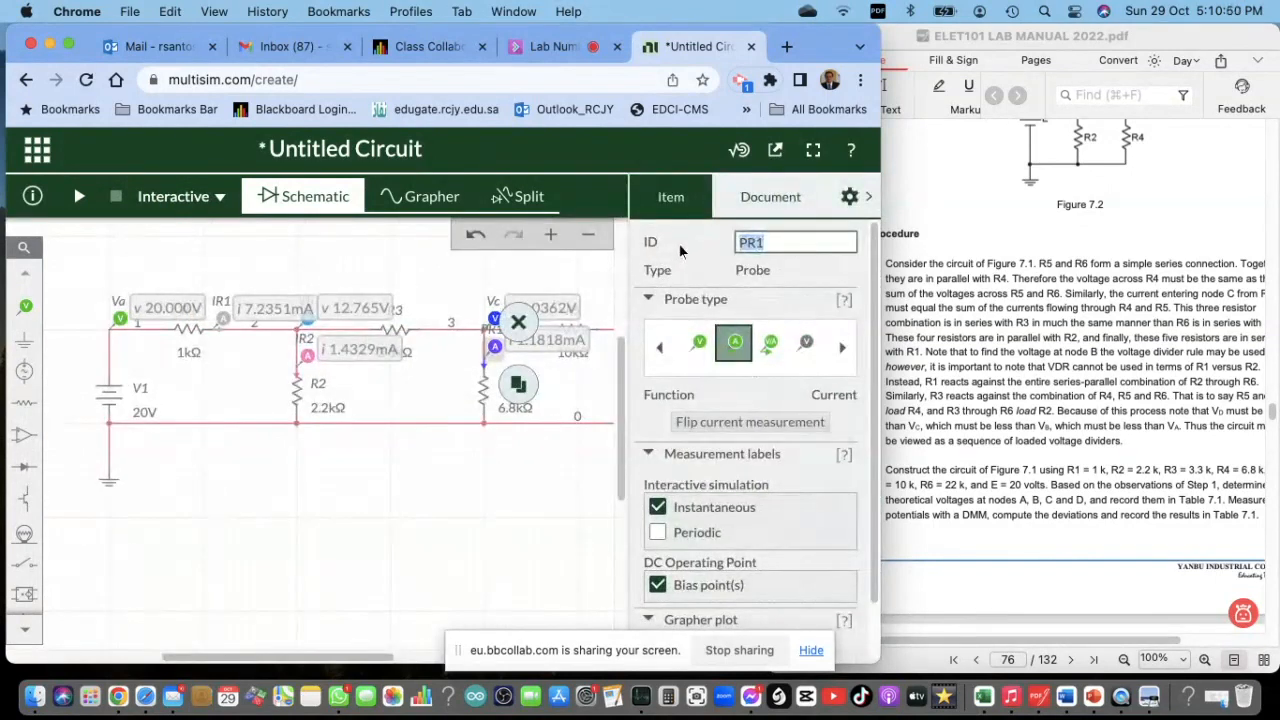
pyautogui.write('IR4')
pyautogui.click(487, 483)
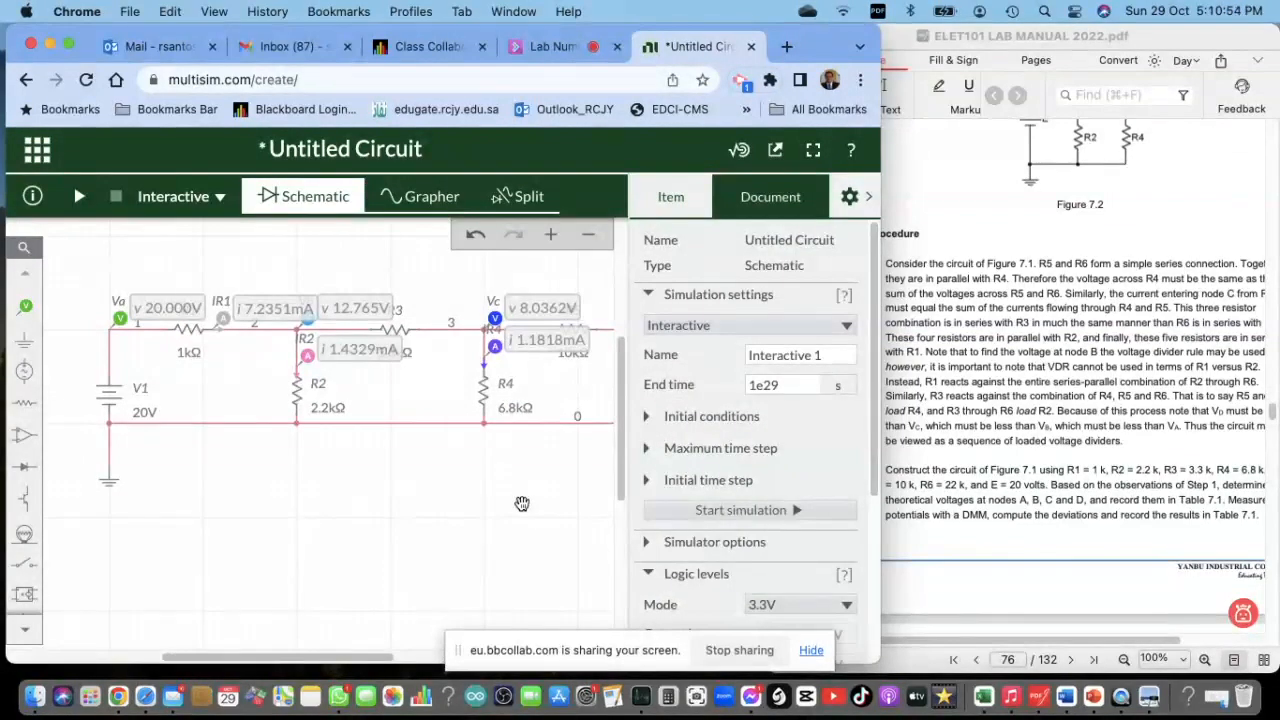
pyautogui.click(855, 196)
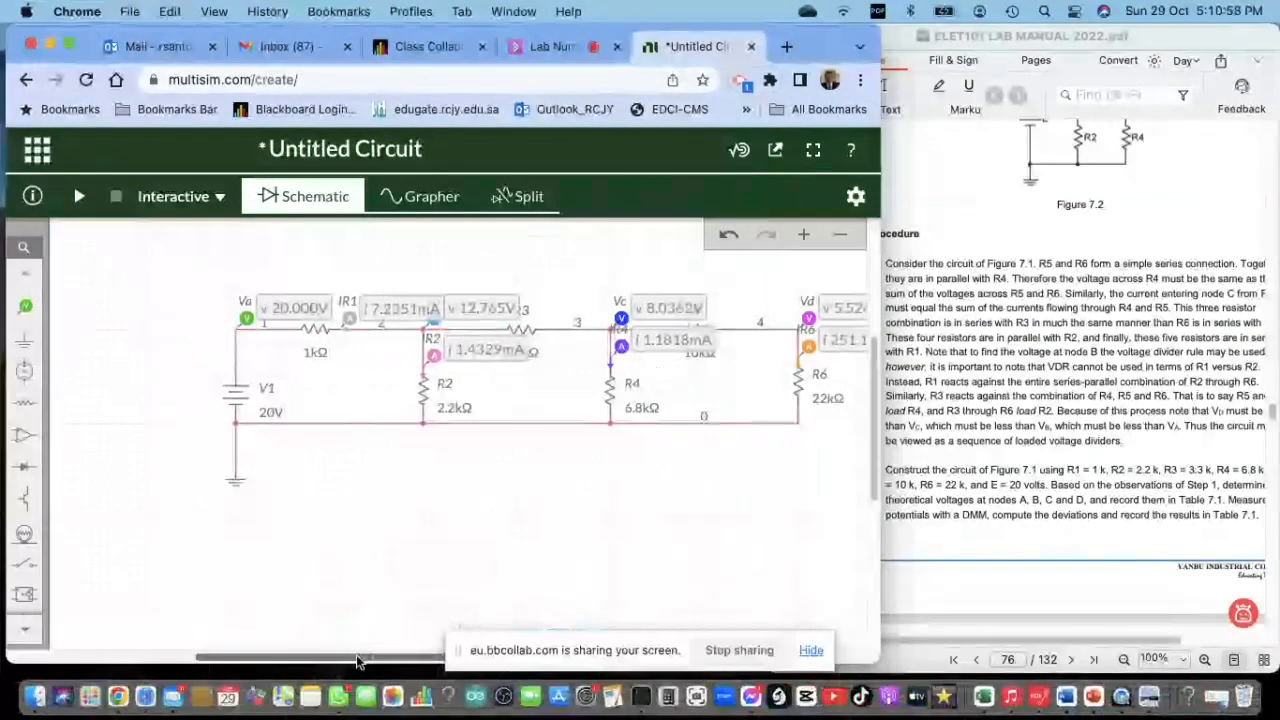
pyautogui.moveTo(358, 660); pyautogui.dragTo(403, 660)
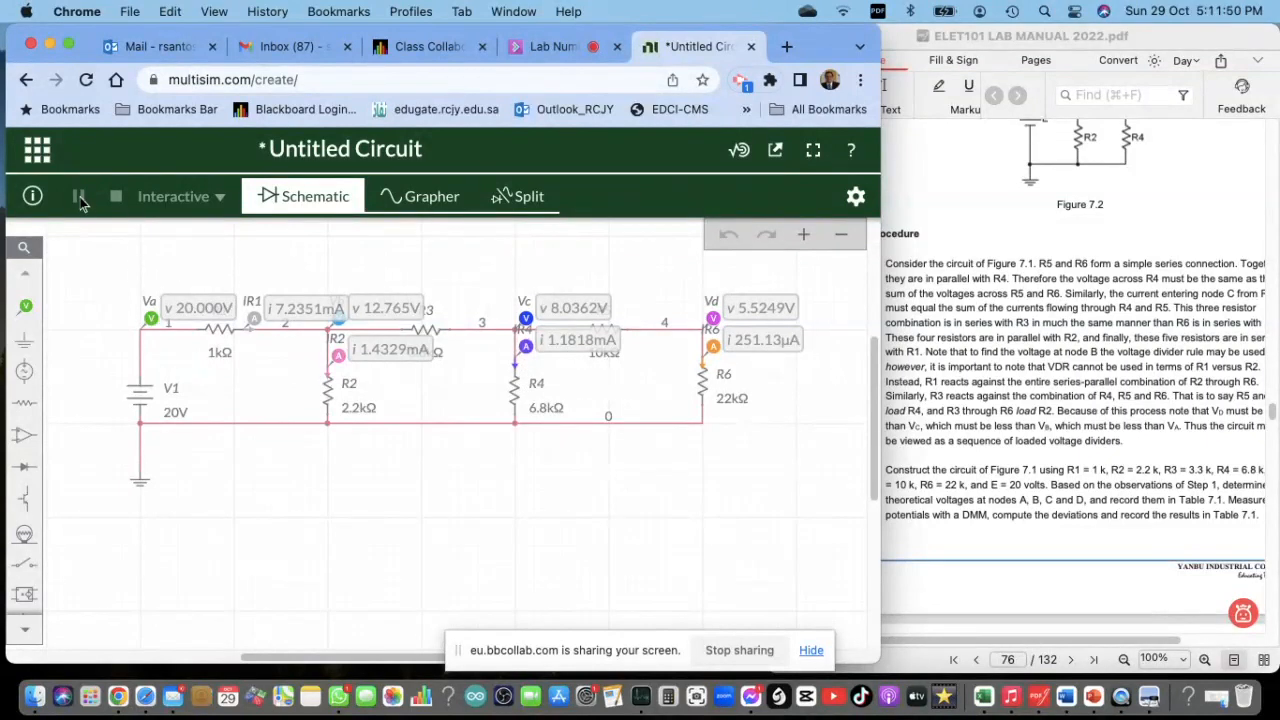
# Run the interactive simulation, examine the node voltages and branch currents at R1, R2, R4 and R6, and stop it
pyautogui.click(79, 197)
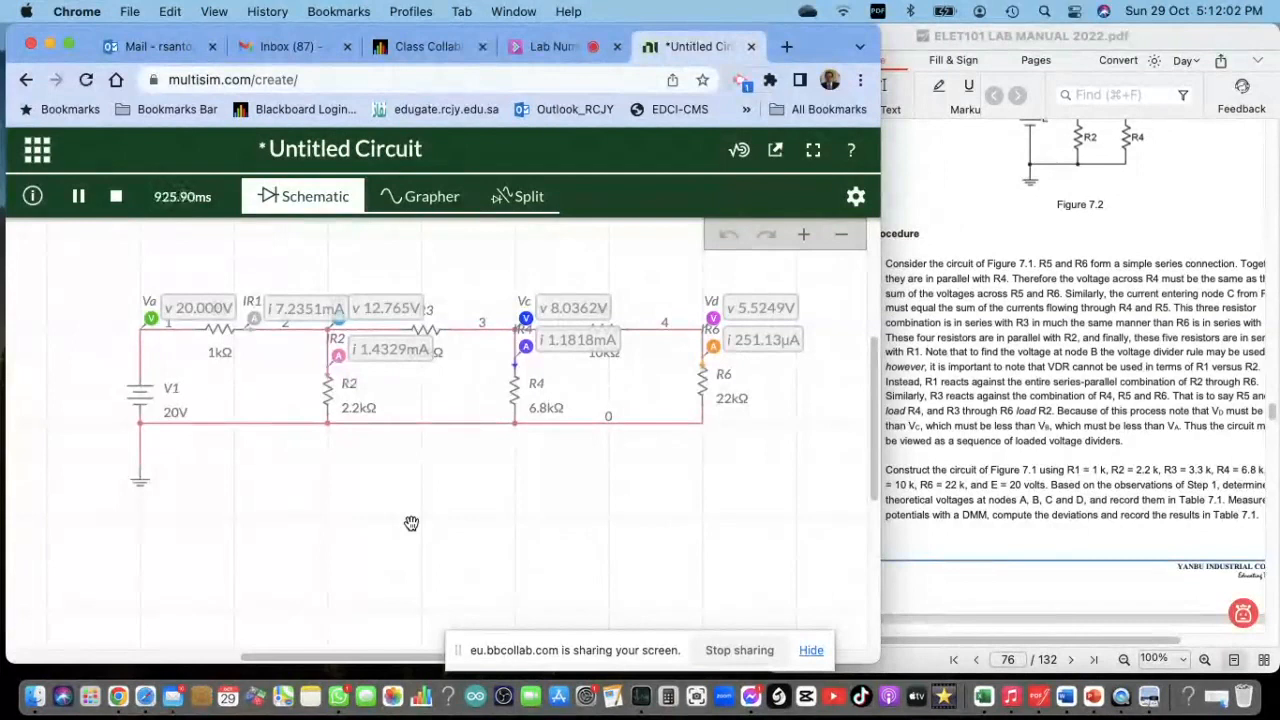
pyautogui.scroll(-2, 411, 523)
pyautogui.scroll(-2, 414, 458)
pyautogui.scroll(5, 414, 458)
pyautogui.scroll(-1, 414, 461)
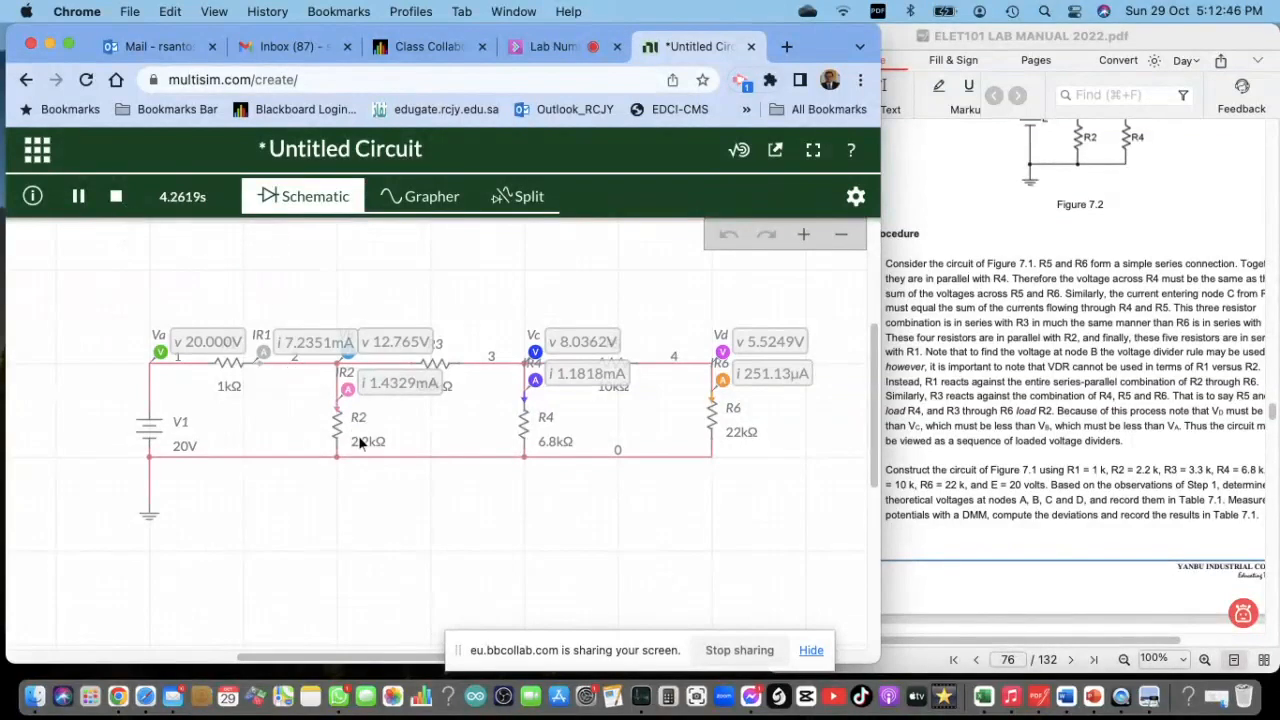
pyautogui.click(117, 197)
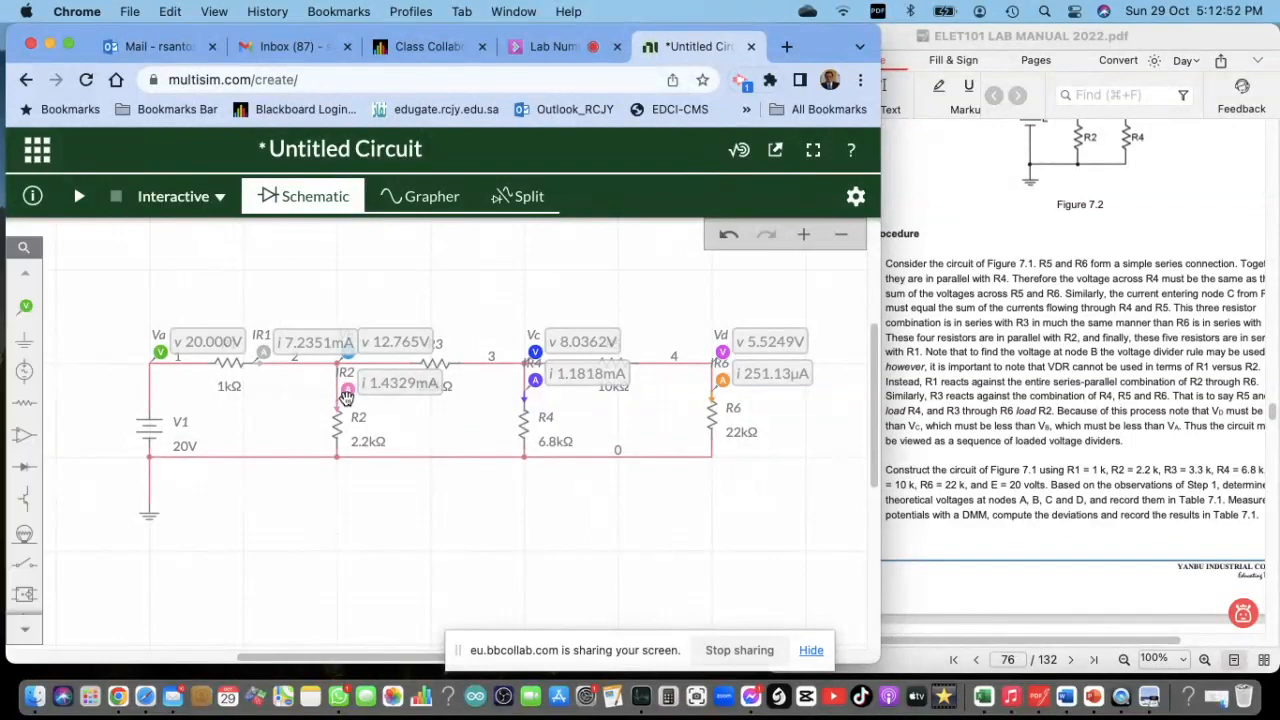
# Delete the current probe above R2 and place a new one on the wire between node B and R2
pyautogui.click(356, 394)
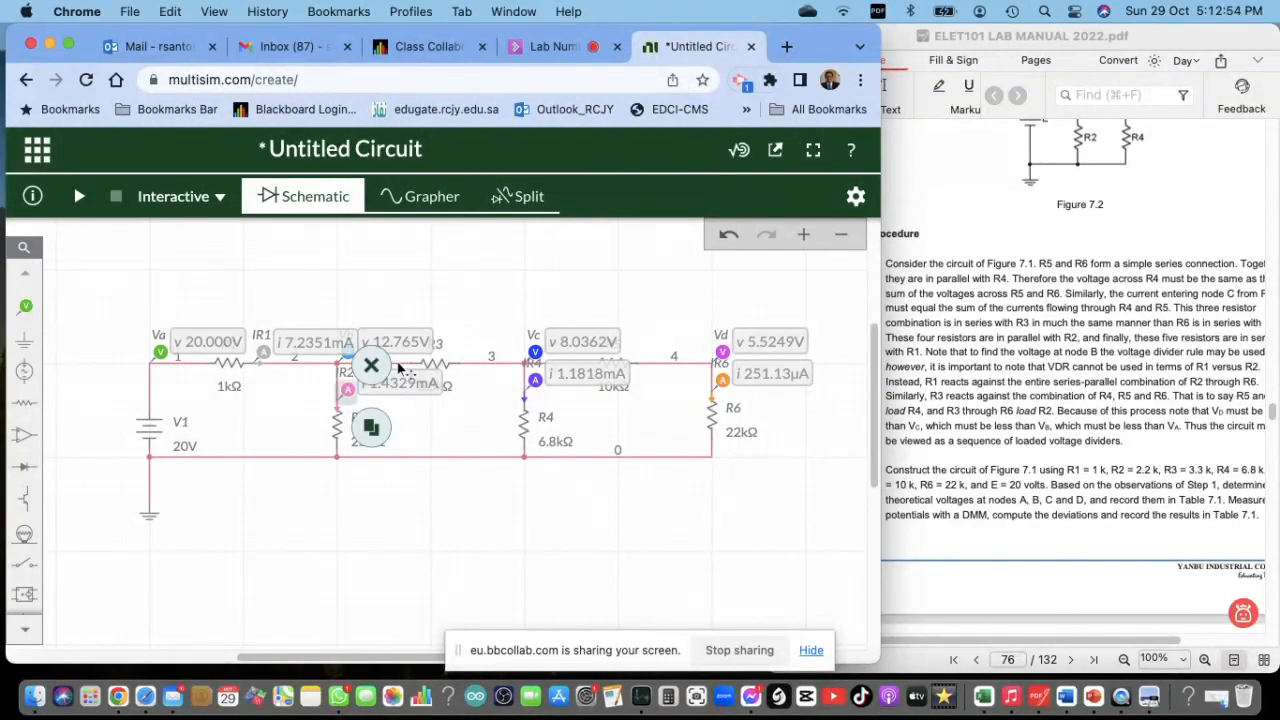
pyautogui.click(415, 418)
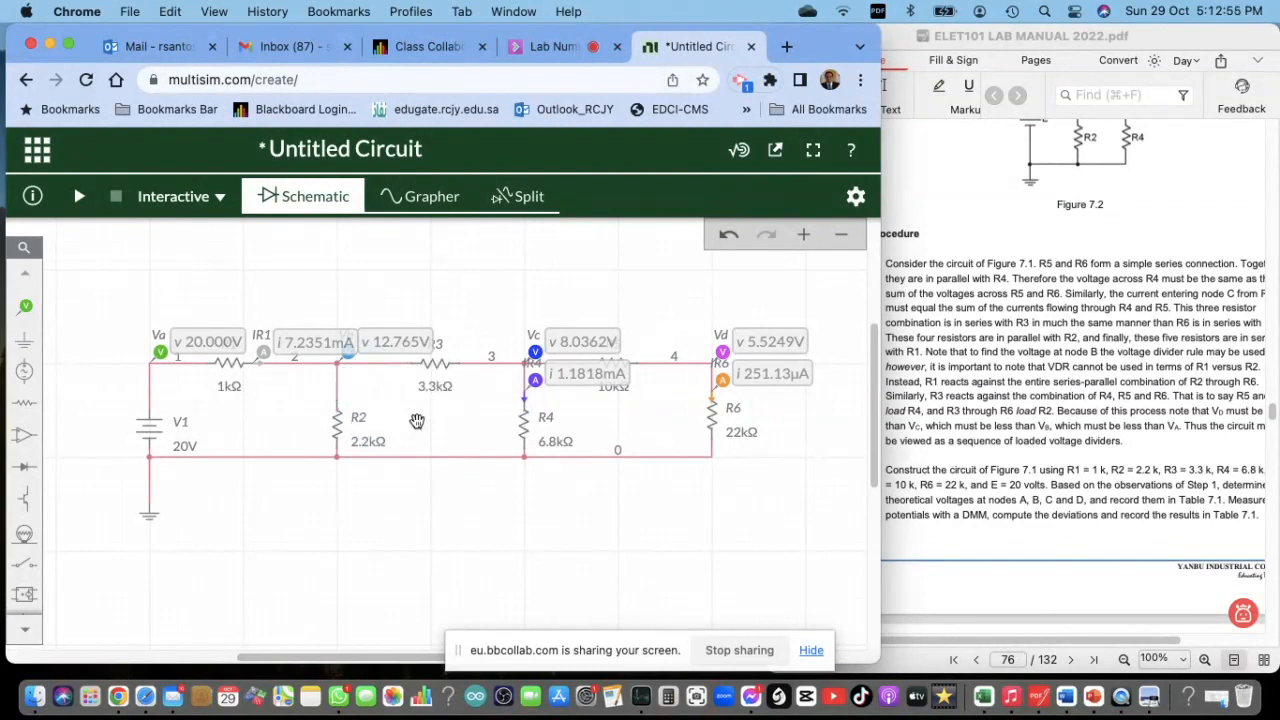
pyautogui.click(25, 306)
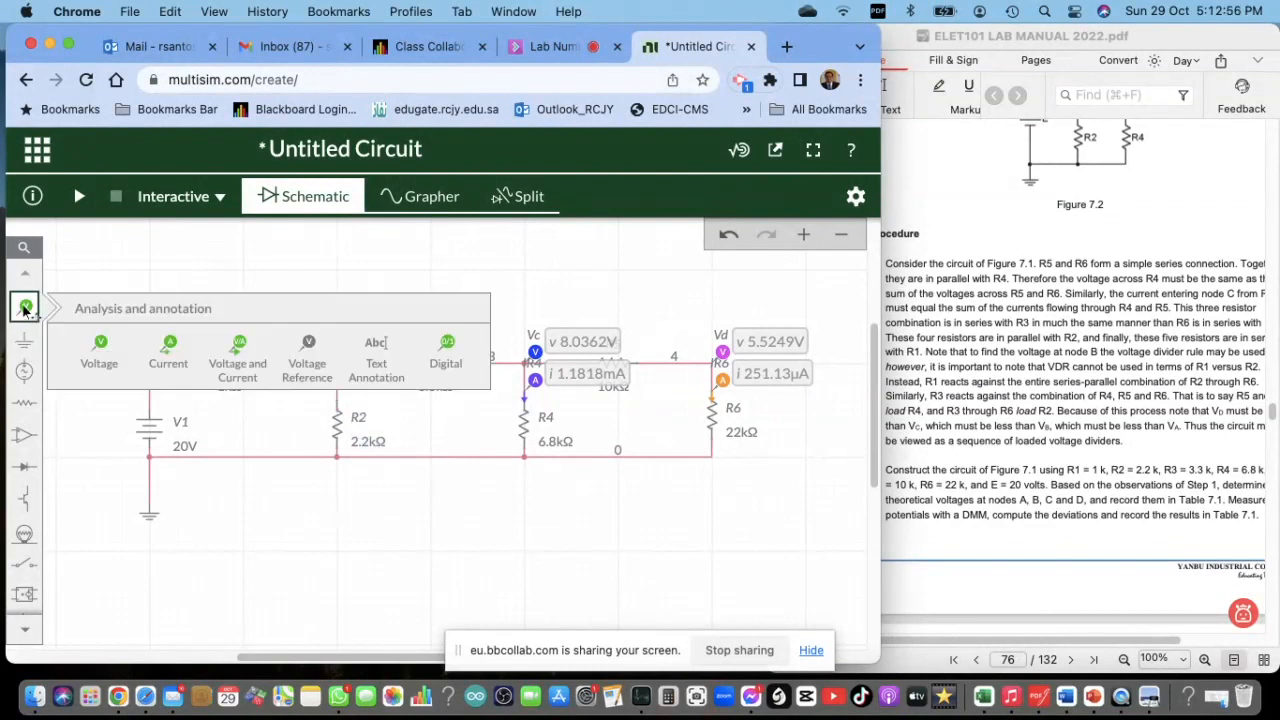
pyautogui.click(170, 350)
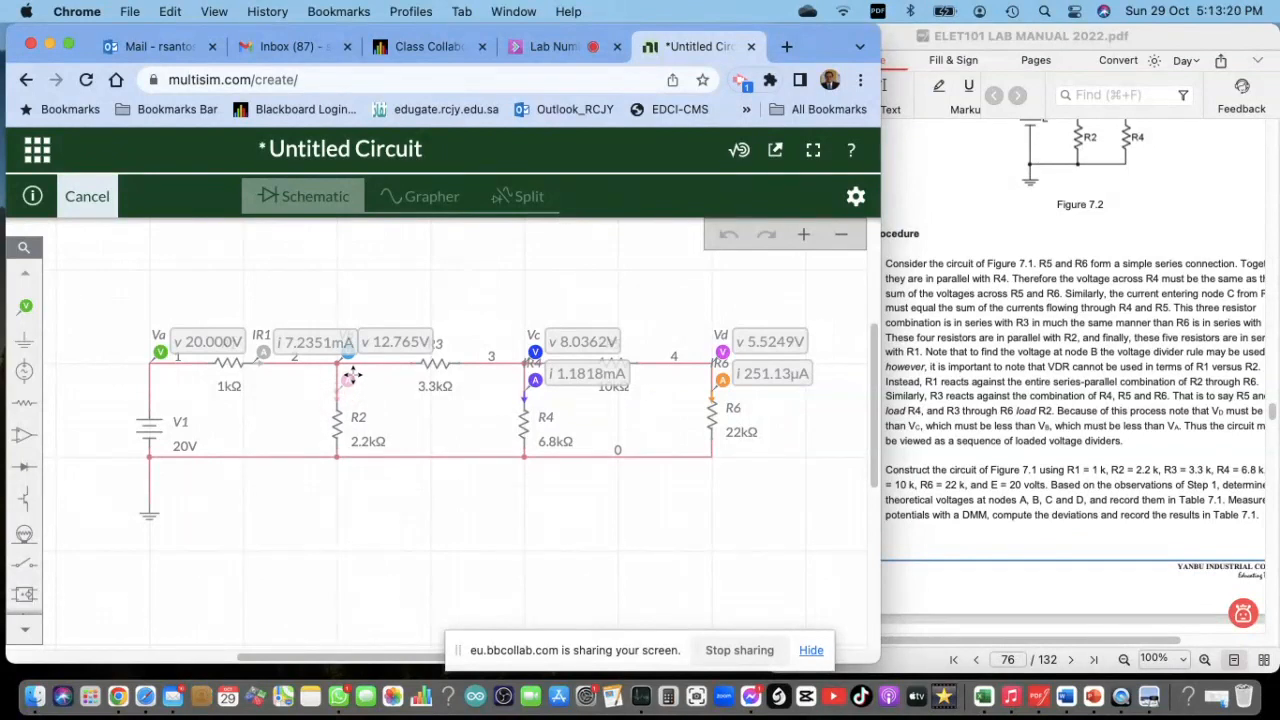
pyautogui.click(350, 373)
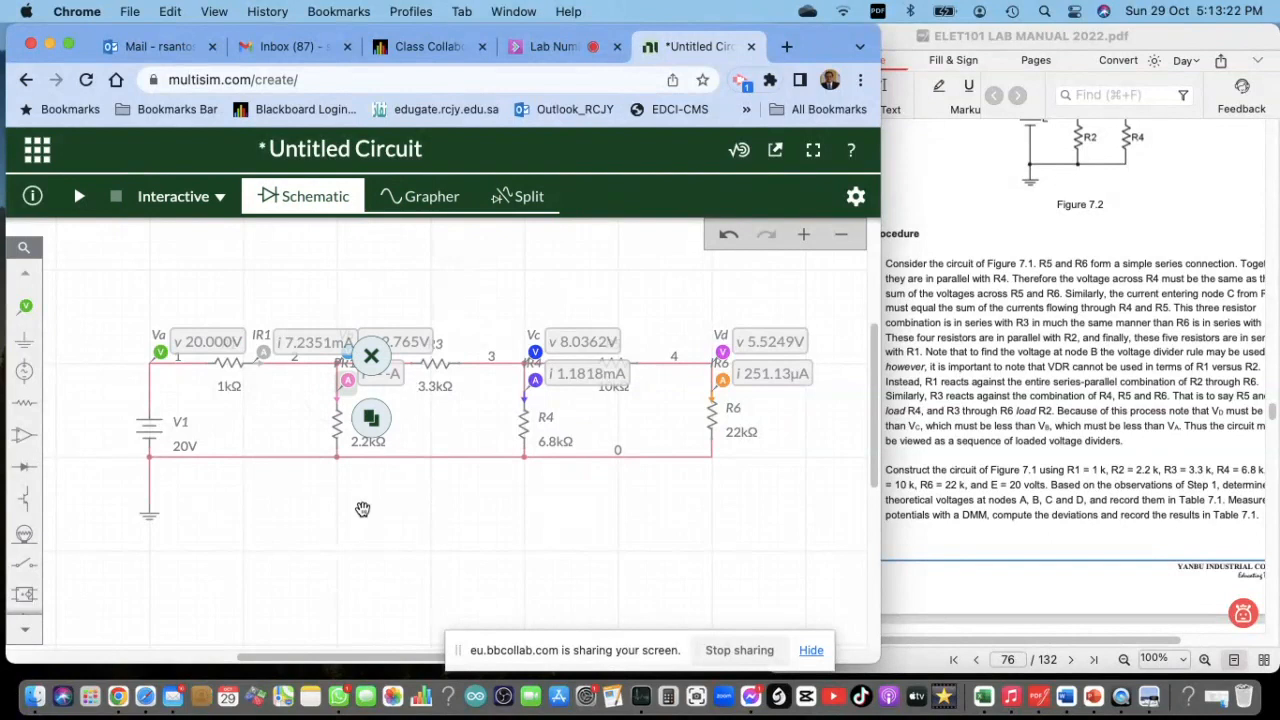
# Rename the new current probe above R2 as IR2 and collapse the settings to show the whole circuit
pyautogui.doubleClick(345, 386)
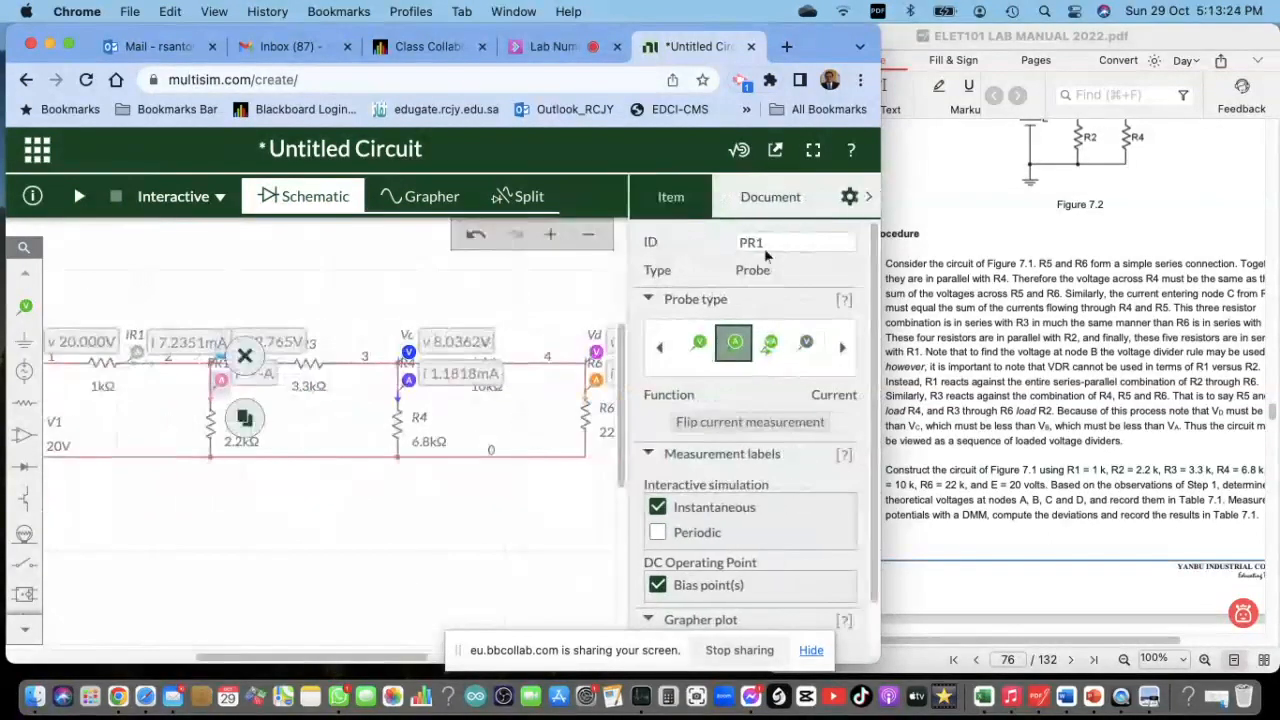
pyautogui.moveTo(778, 243); pyautogui.dragTo(680, 251)
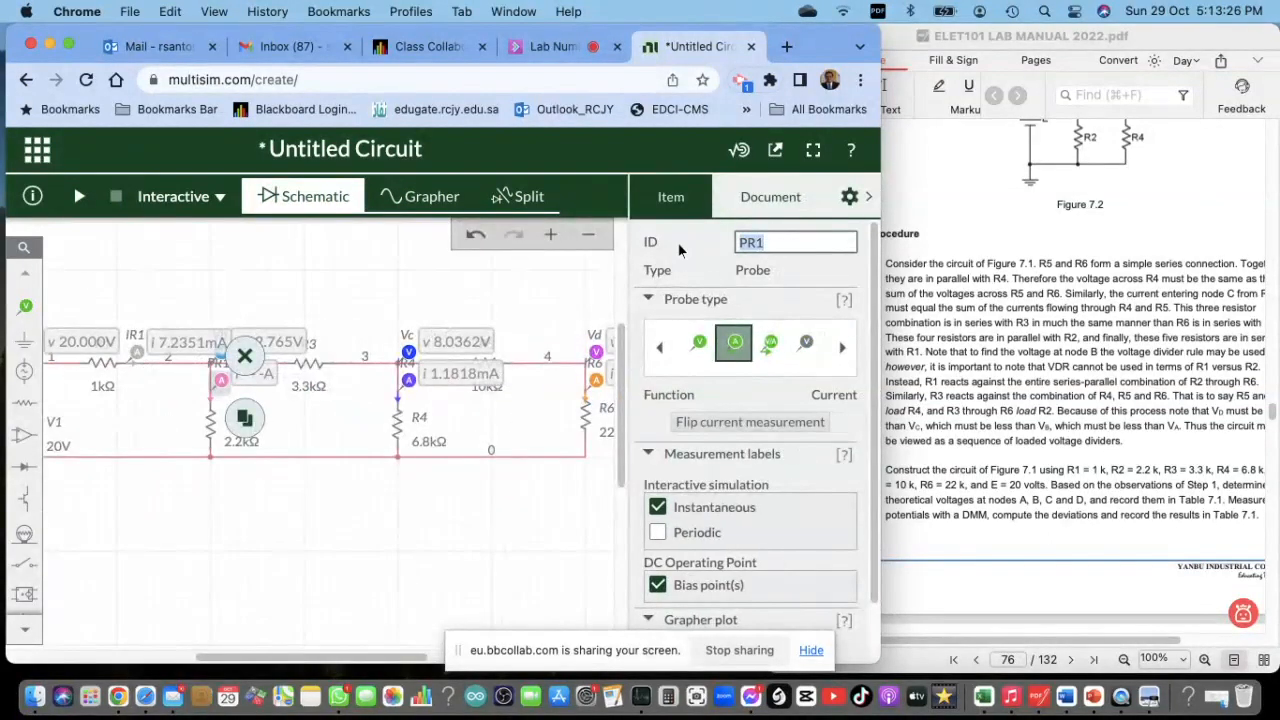
pyautogui.write('IR2')
pyautogui.click(298, 506)
pyautogui.moveTo(395, 657)
pyautogui.mouseDown()
pyautogui.moveTo(365, 654)
pyautogui.moveTo(392, 648)
pyautogui.mouseUp()
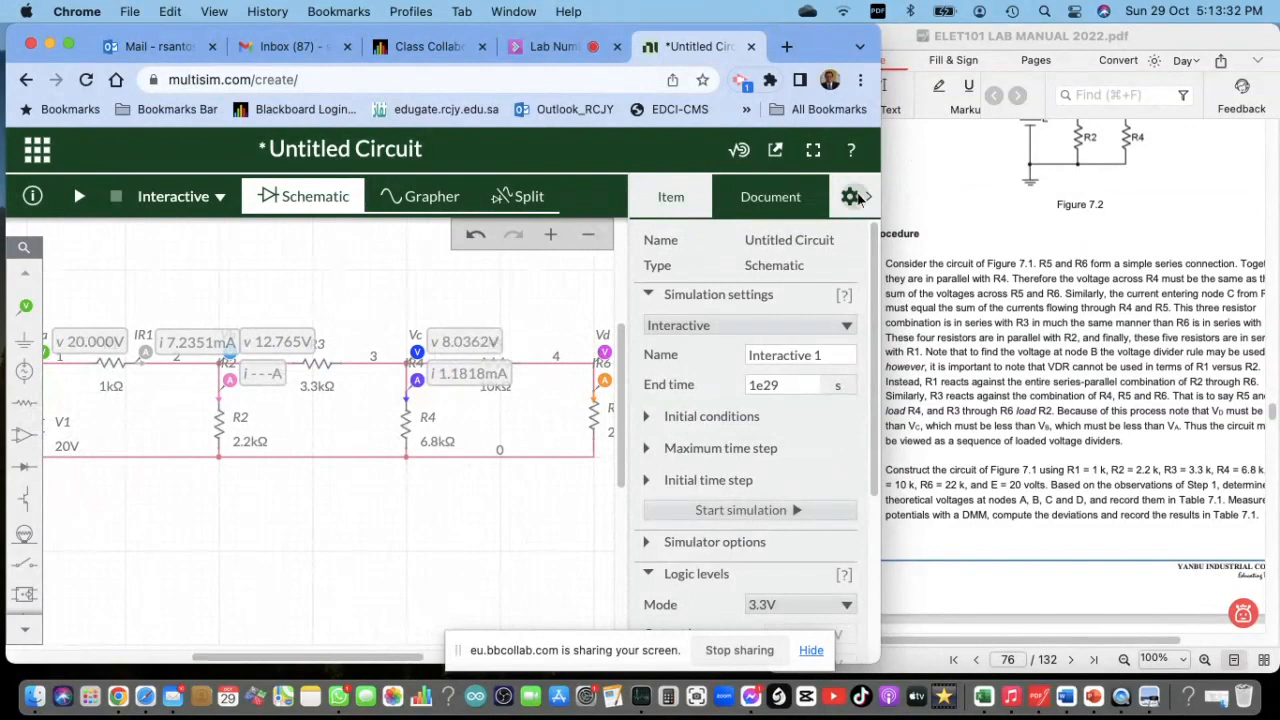
pyautogui.click(855, 197)
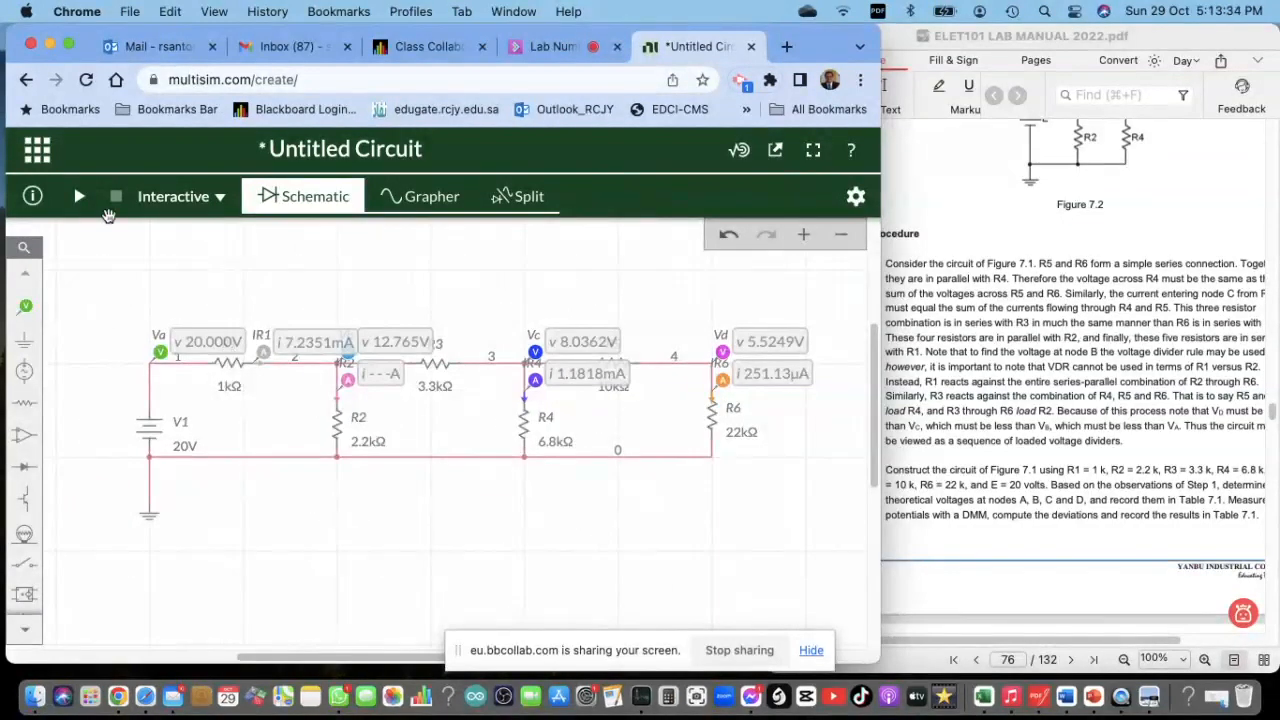
# Run the interactive simulation, compare the probe readings with the entries needed in Tables 7.1 and 7.2 of the lab manual, and stop it
pyautogui.click(79, 196)
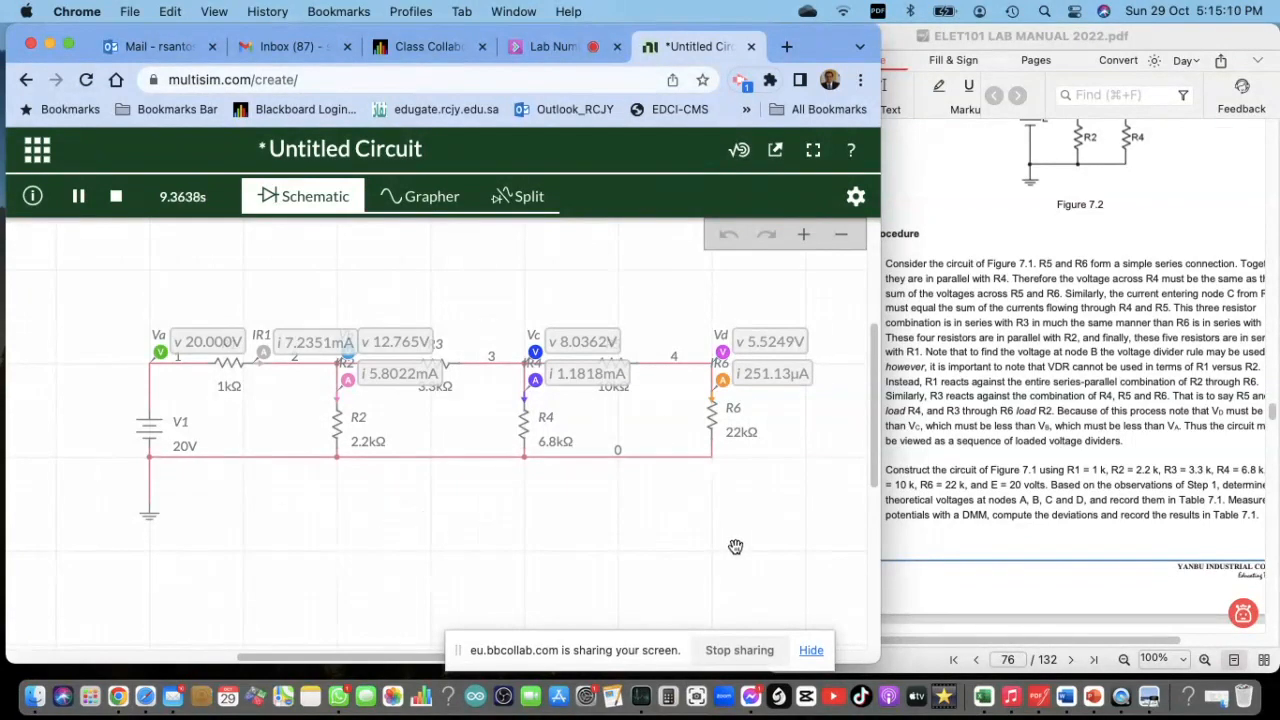
pyautogui.scroll(-10, 1122, 480)
pyautogui.scroll(2, 1122, 478)
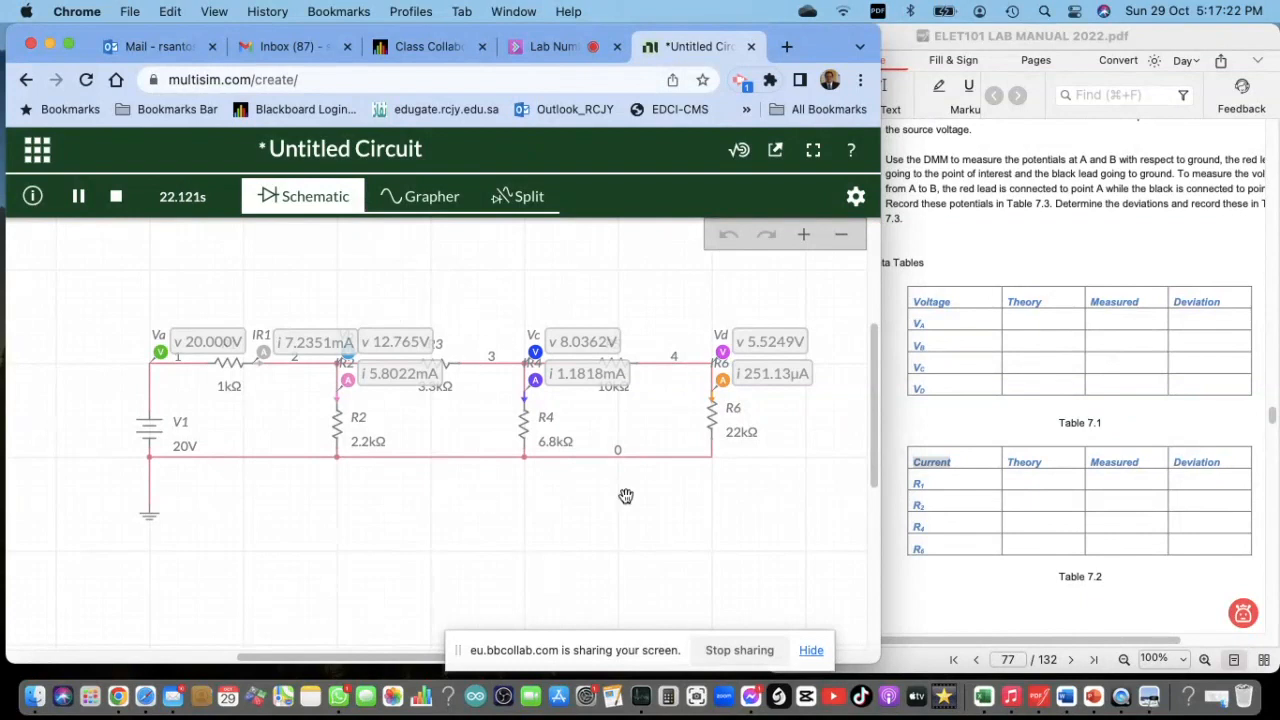
pyautogui.moveTo(368, 661)
pyautogui.mouseDown()
pyautogui.moveTo(283, 654)
pyautogui.moveTo(373, 657)
pyautogui.mouseUp()
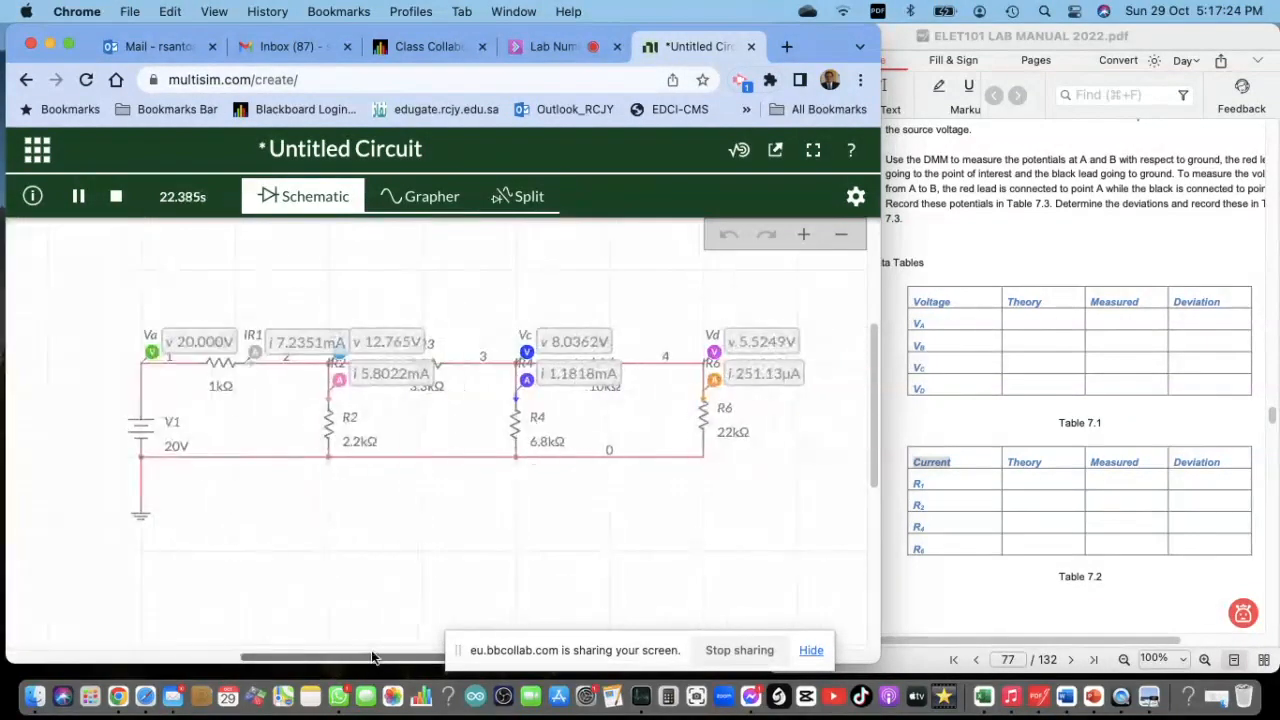
pyautogui.click(115, 196)
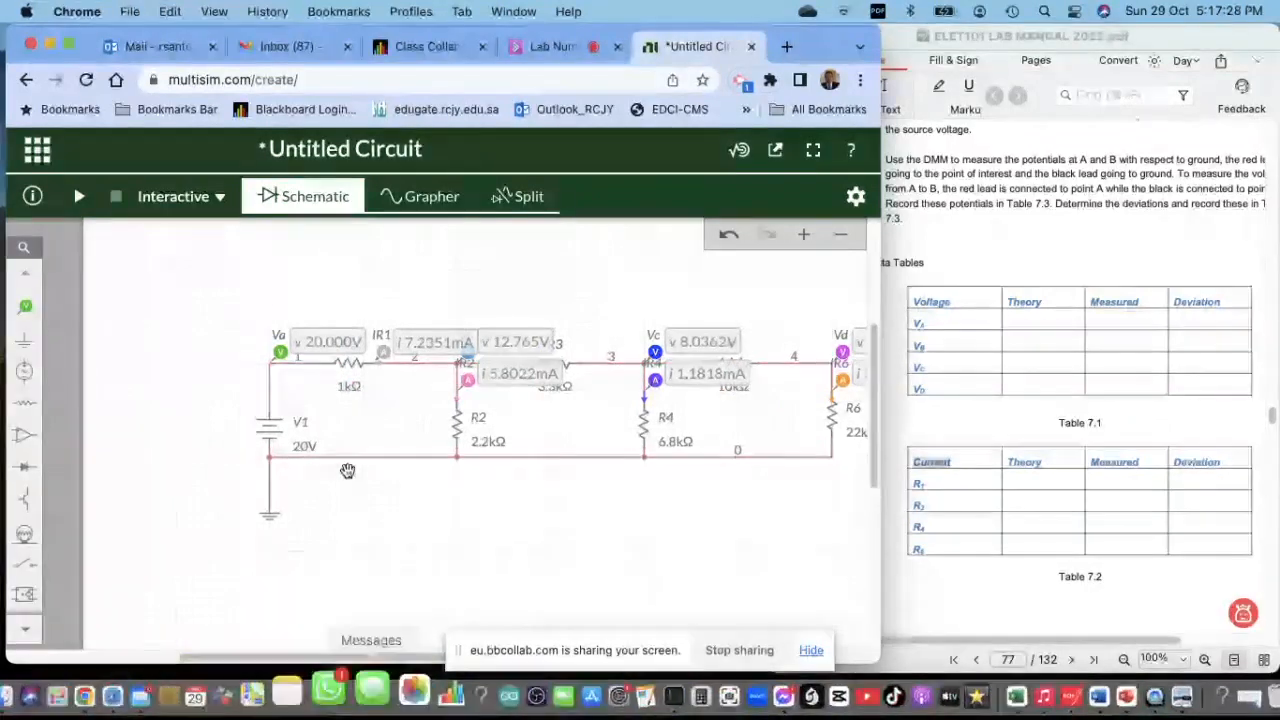
# Review the lab manual's Figures 7.1 and 7.2, procedure and Table 7.3 alongside the simulated ladder circuit and its probe readings
pyautogui.moveTo(360, 662); pyautogui.dragTo(430, 660)
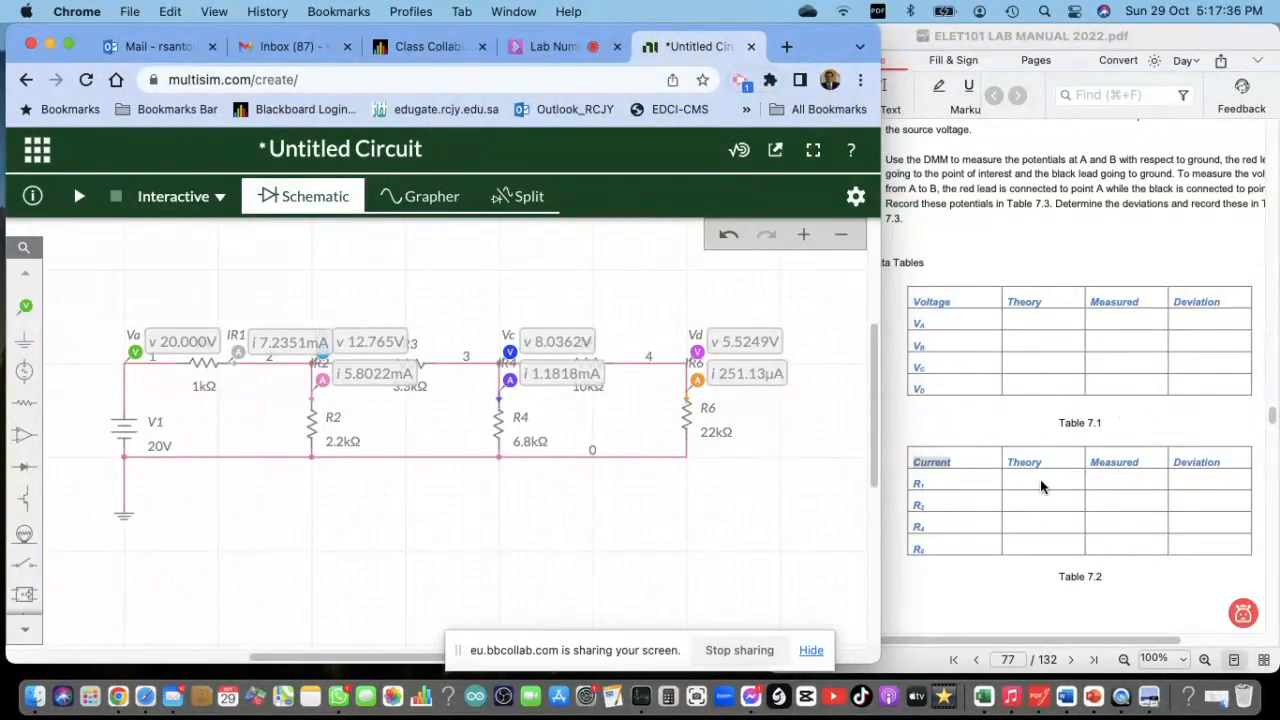
pyautogui.scroll(5, 950, 470)
pyautogui.scroll(7, 1003, 466)
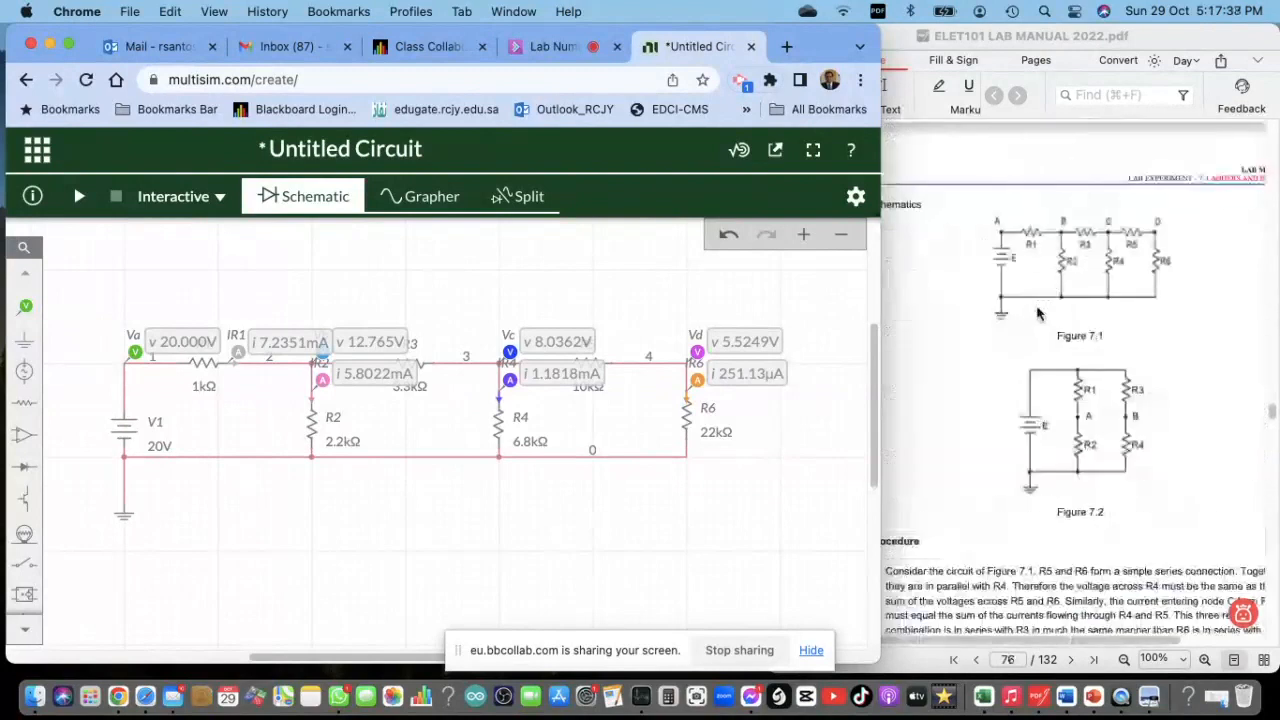
pyautogui.scroll(-10, 1108, 512)
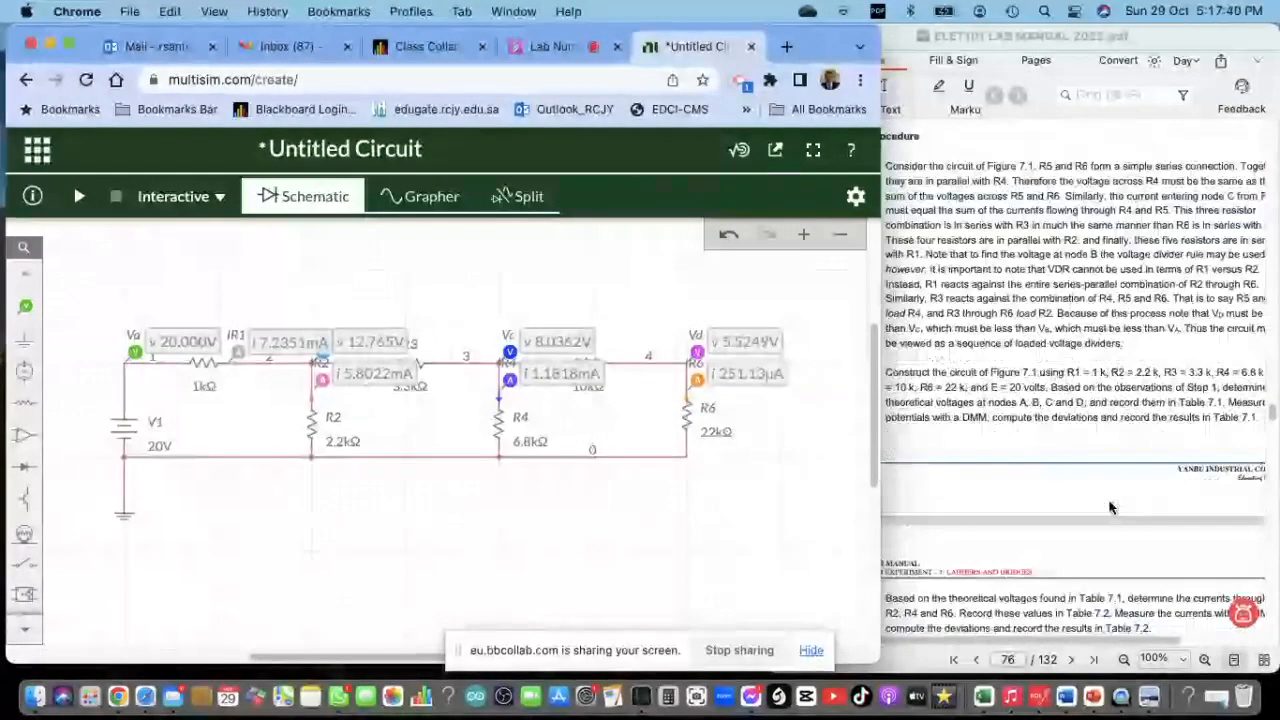
pyautogui.scroll(-8, 1108, 500)
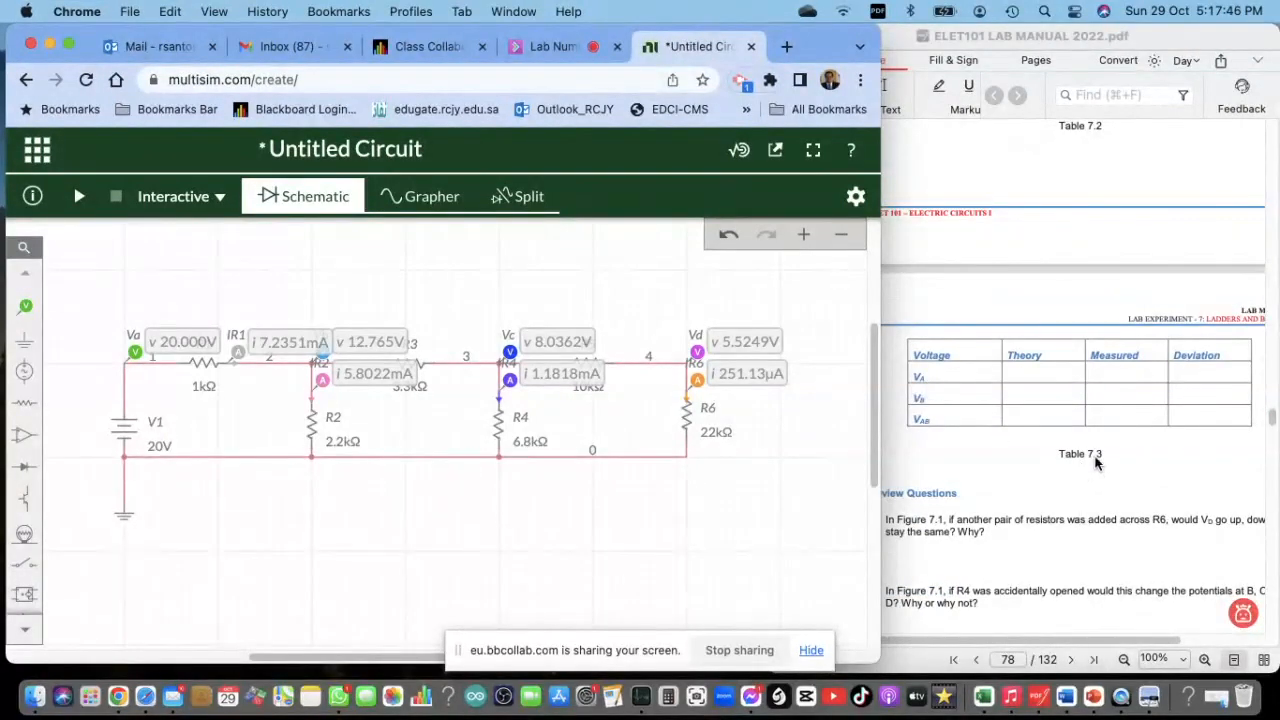
pyautogui.scroll(5, 1094, 458)
pyautogui.scroll(5, 1092, 447)
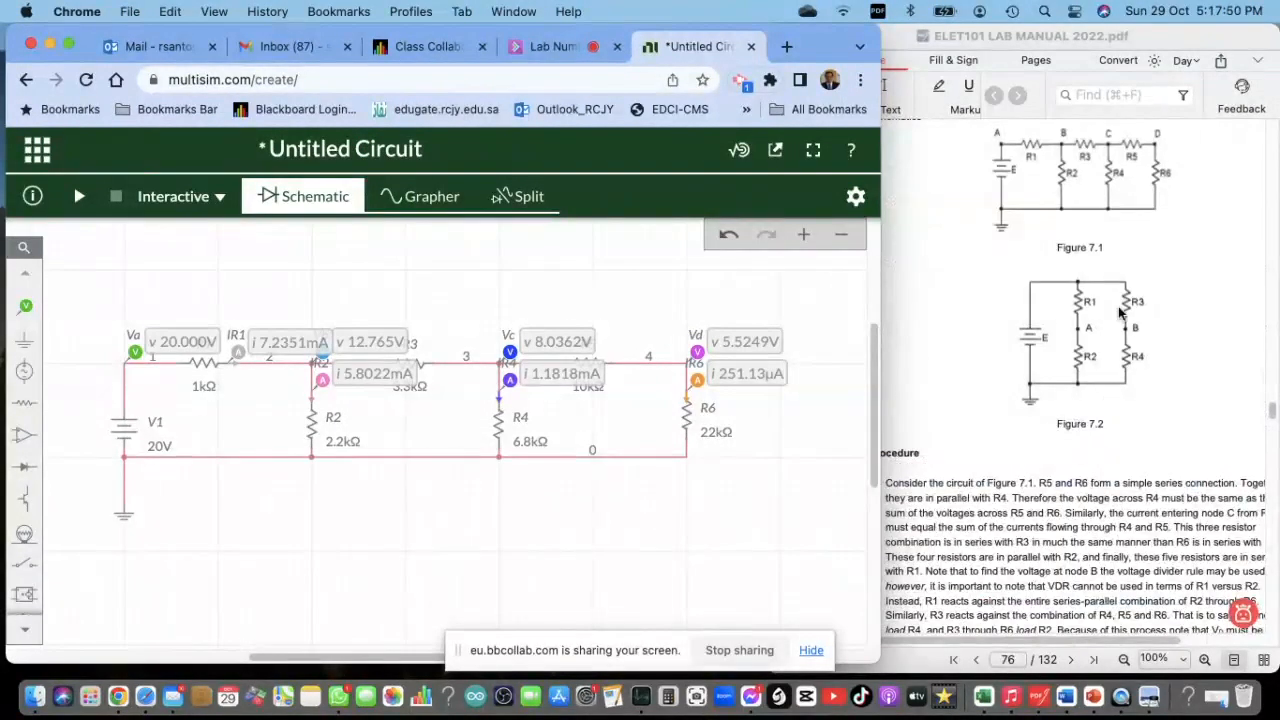
pyautogui.scroll(-1, 1078, 474)
pyautogui.scroll(-2, 1078, 474)
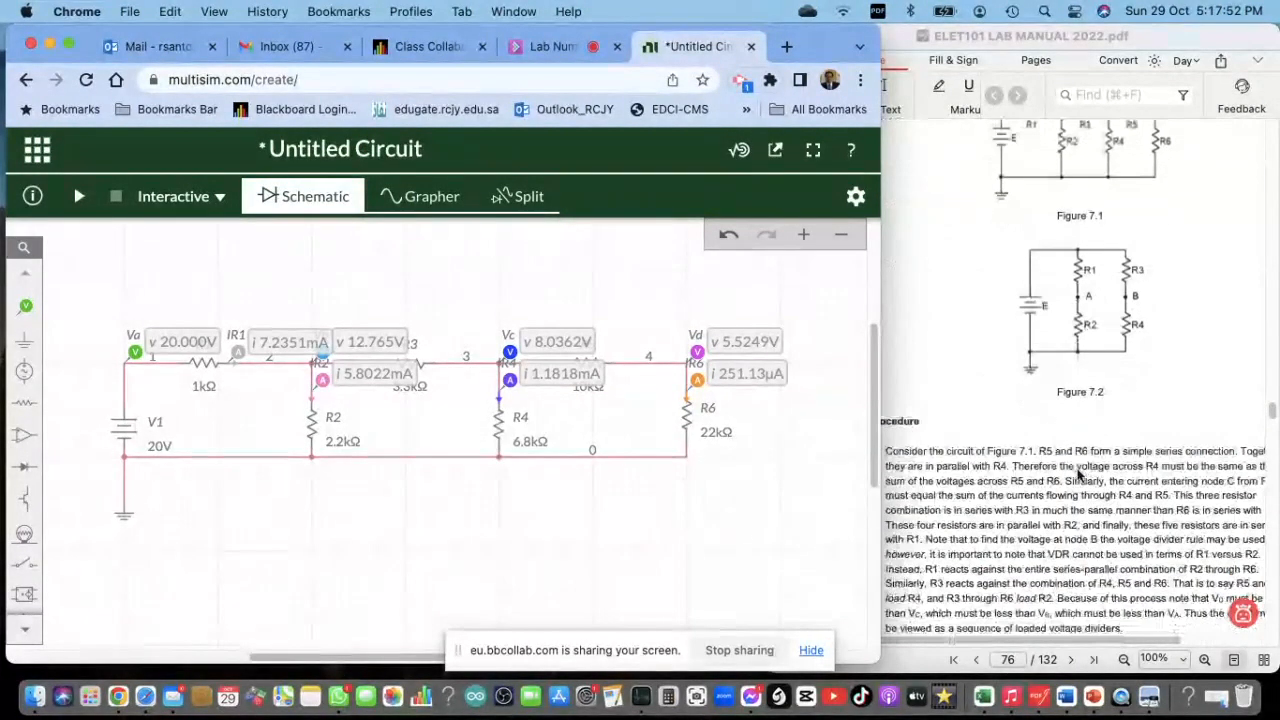
pyautogui.hscroll(10, 655, 514)
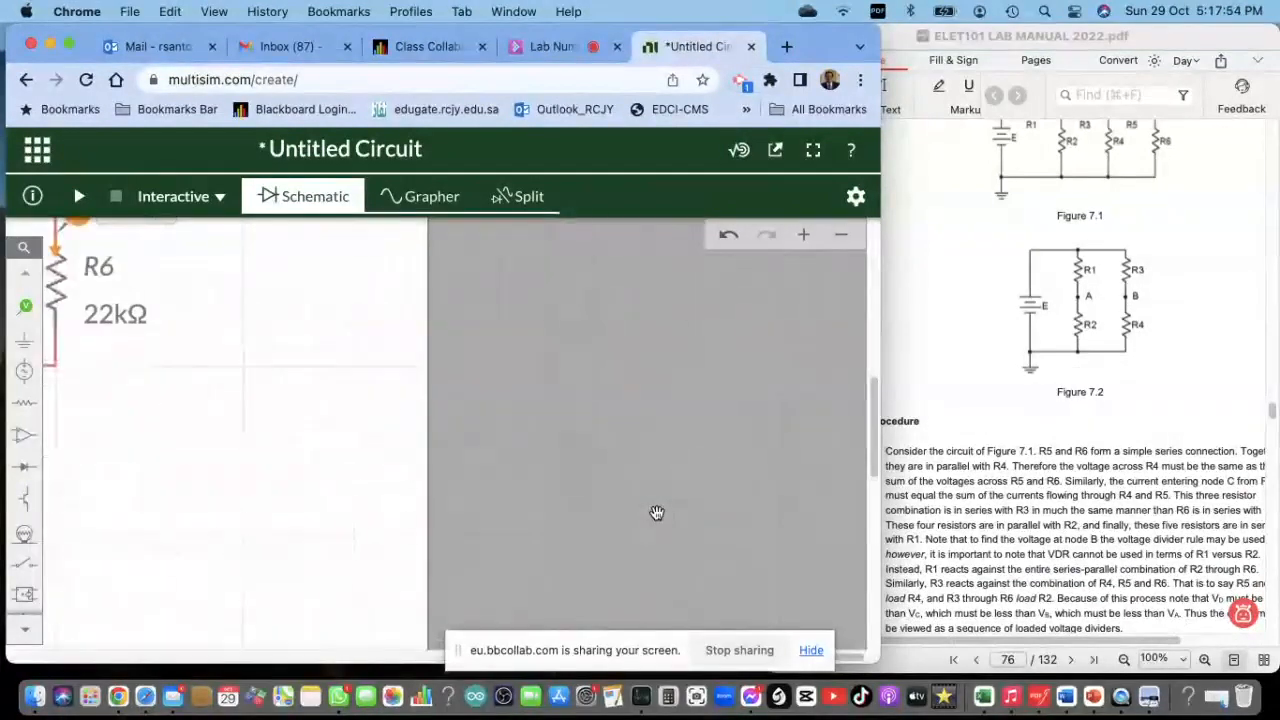
pyautogui.scroll(-5, 554, 600)
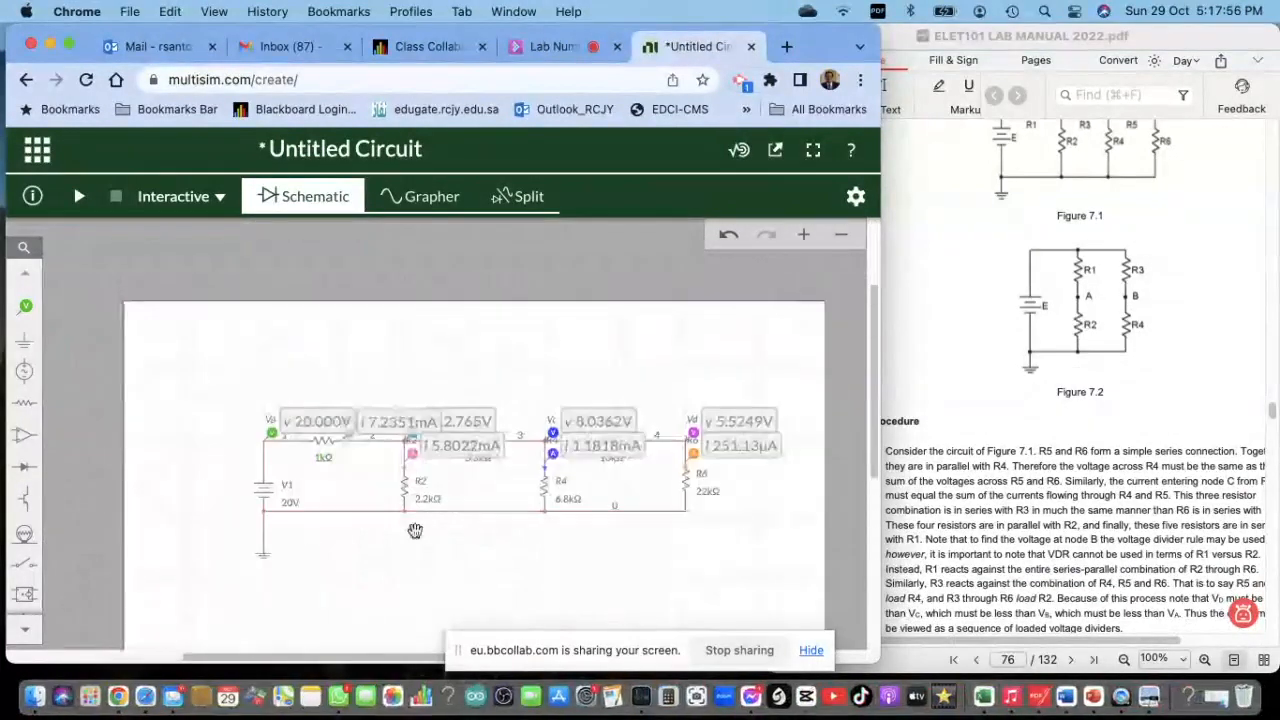
pyautogui.hscroll(5, 420, 600)
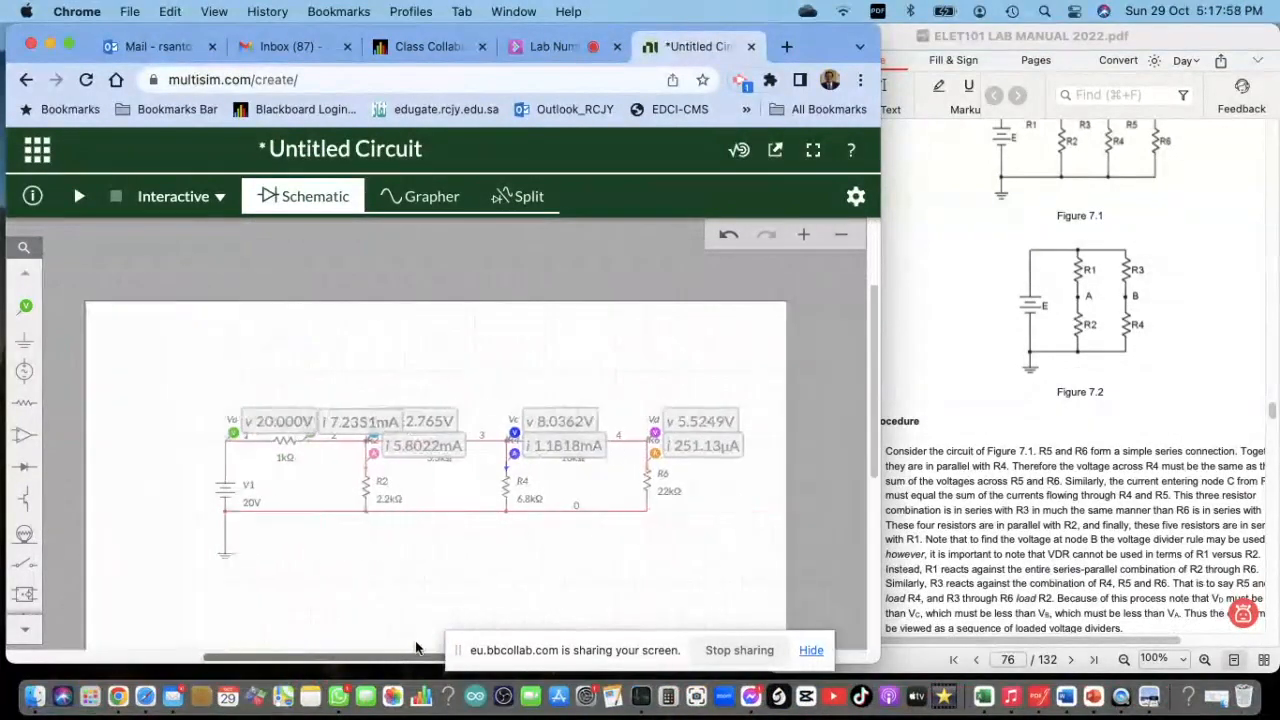
pyautogui.scroll(2, 530, 485)
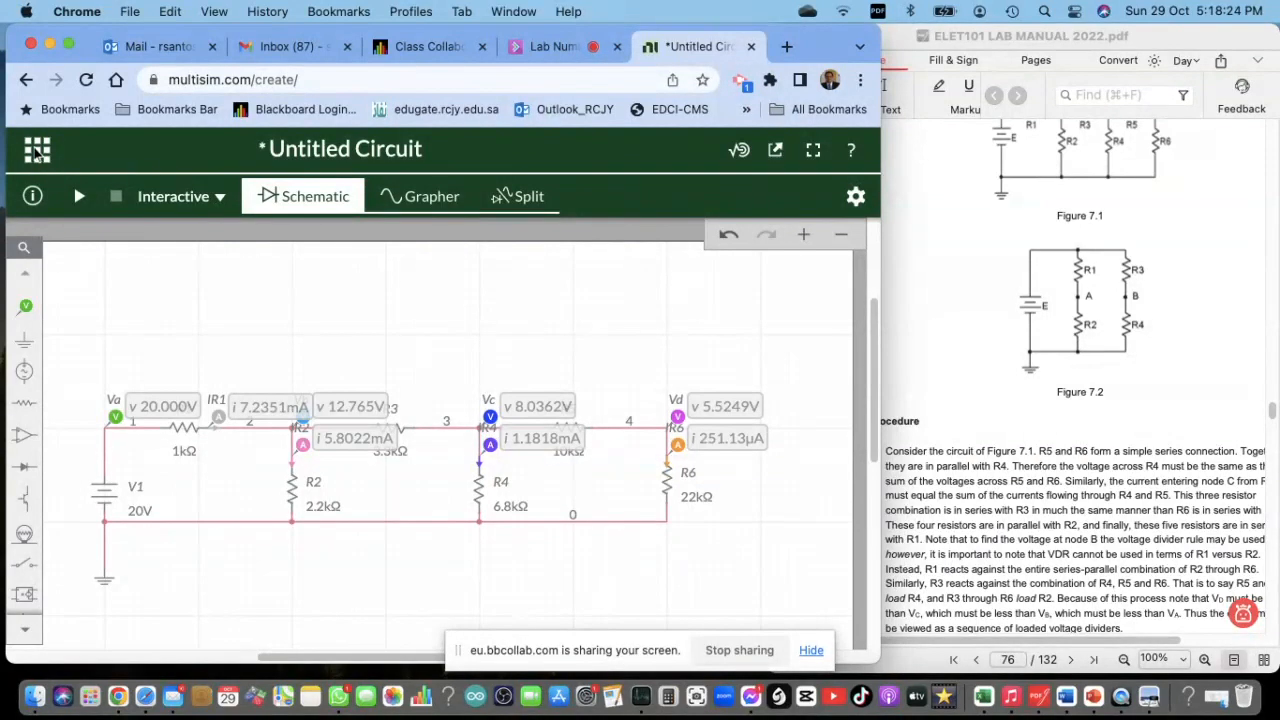
# Leave the ladder circuit for the Multisim Live home page, discarding the unsaved changes, and create a new blank circuit
pyautogui.click(36, 151)
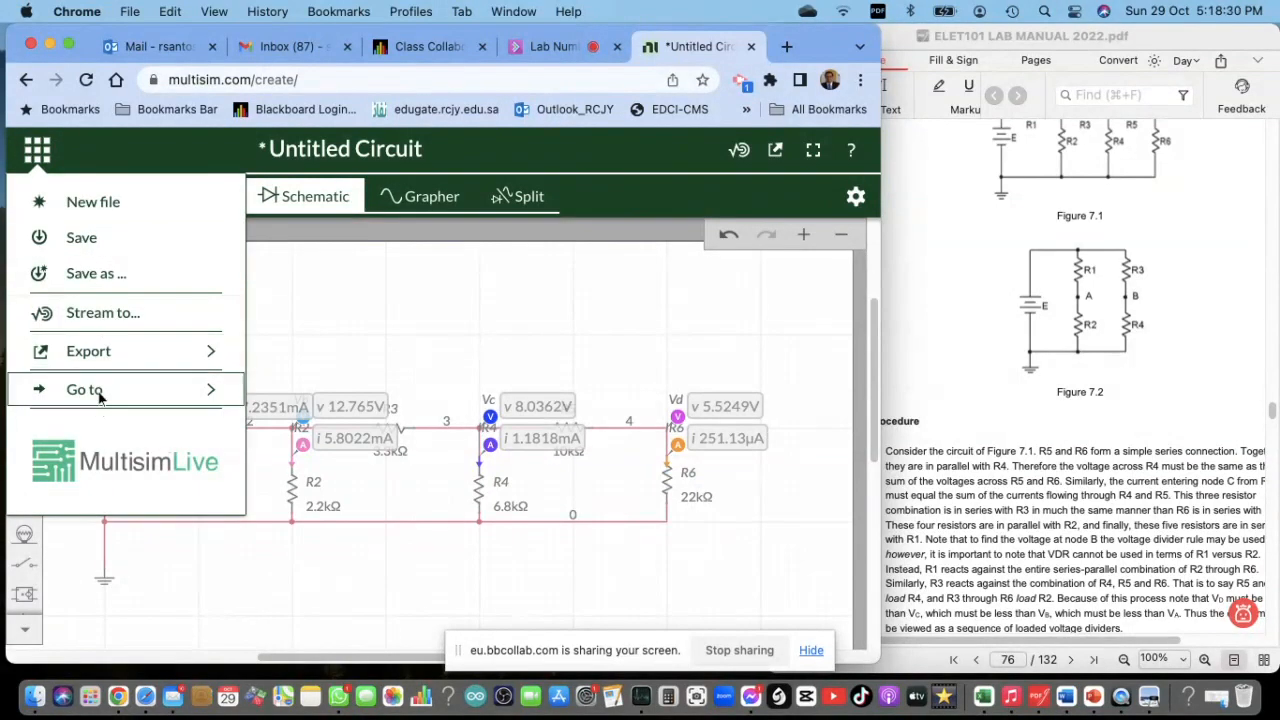
pyautogui.click(200, 394)
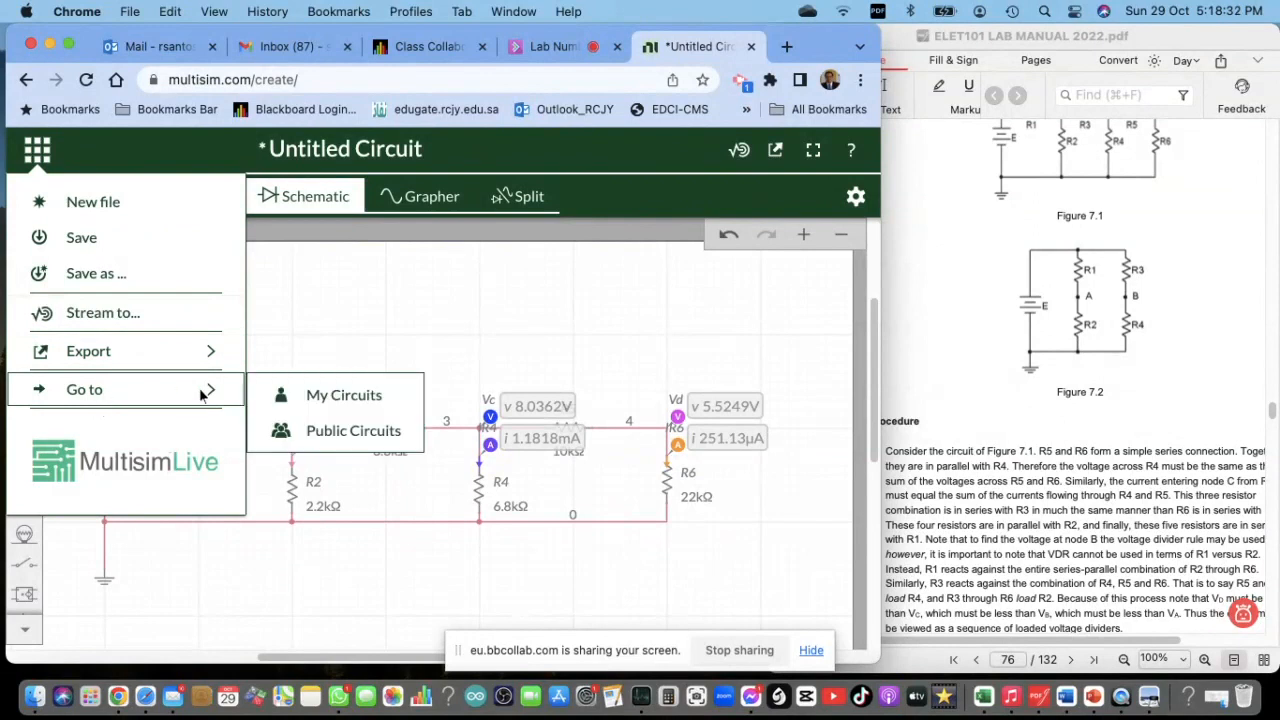
pyautogui.click(108, 452)
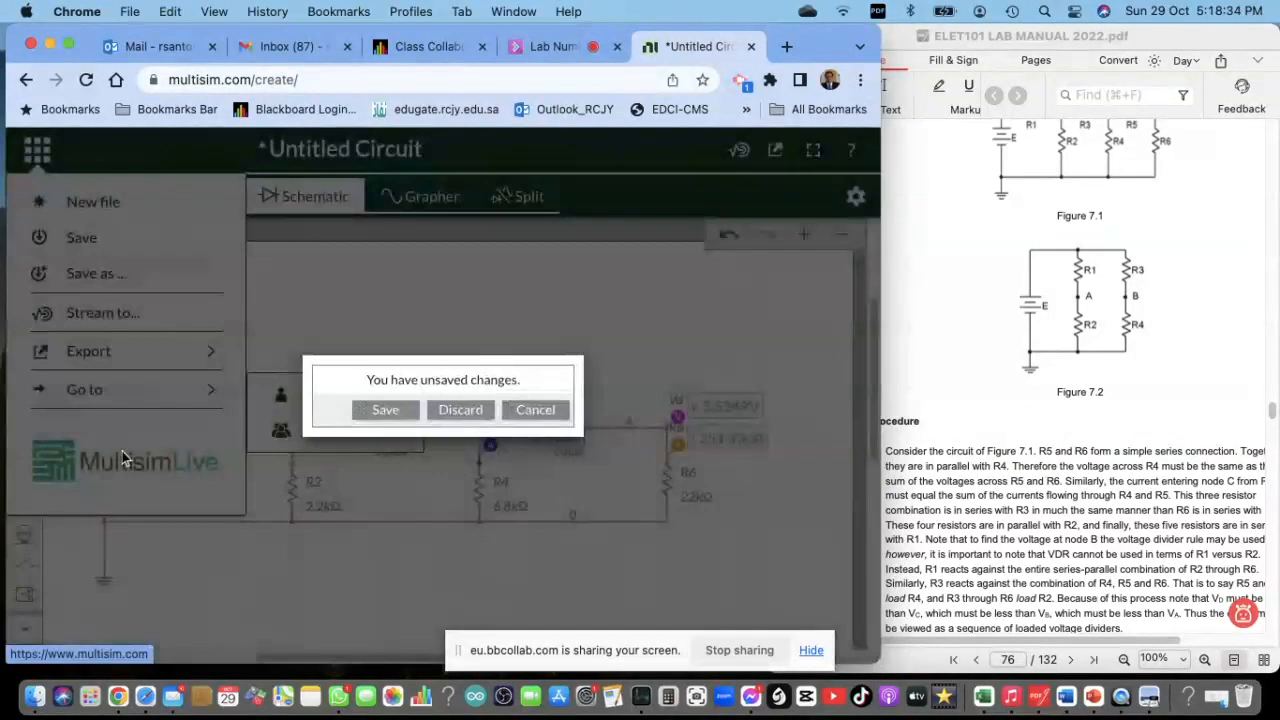
pyautogui.click(458, 411)
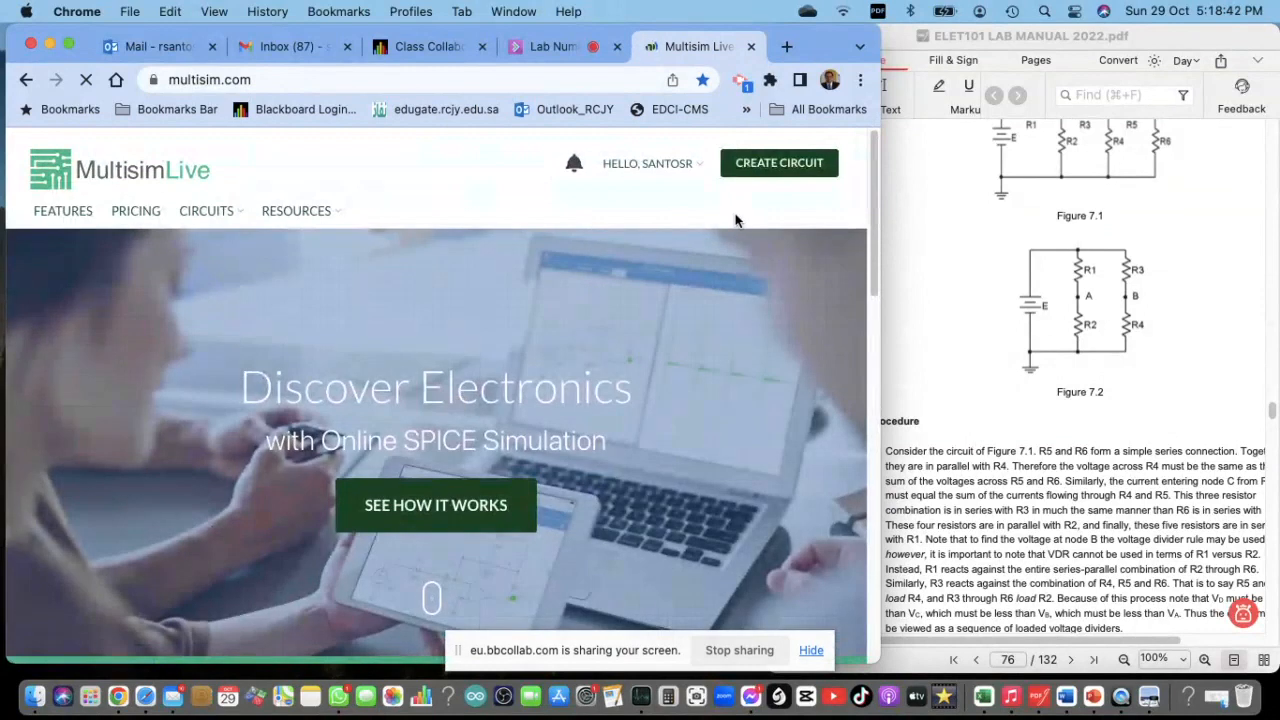
pyautogui.click(768, 165)
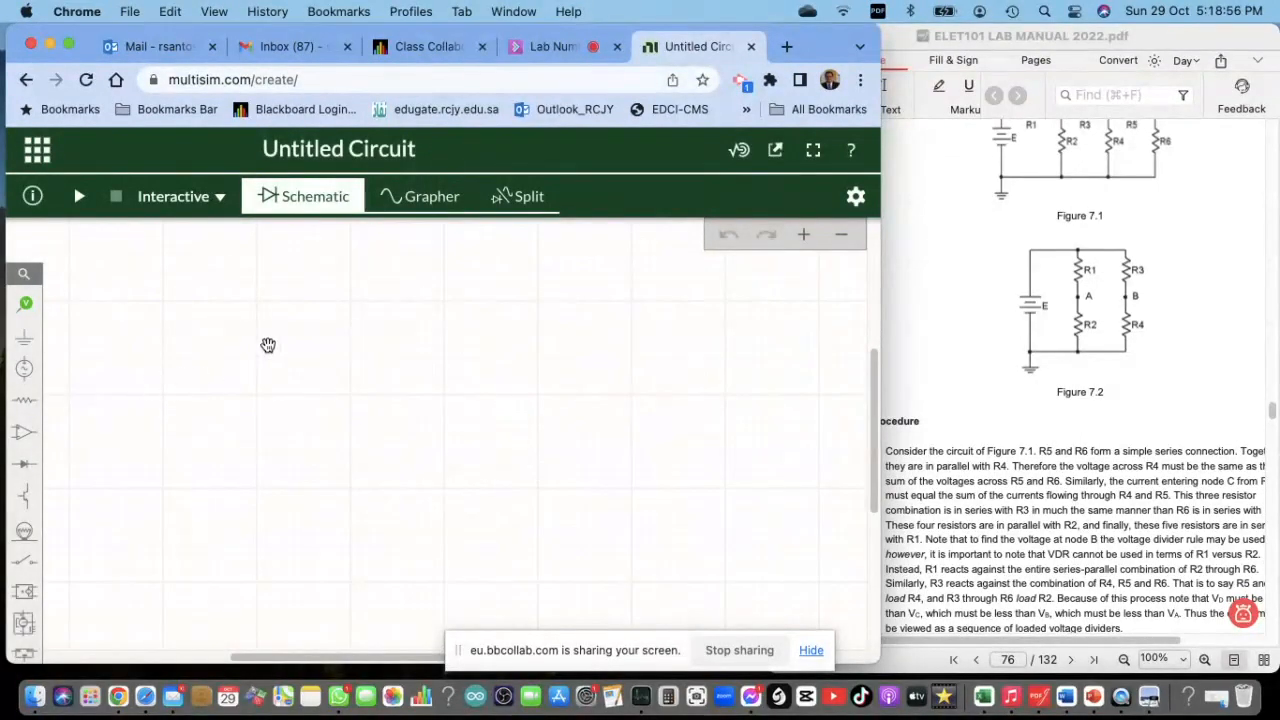
# Place a resistor on the blank schematic and duplicate it to get four resistors in a two-by-two layout
pyautogui.moveTo(40, 401)
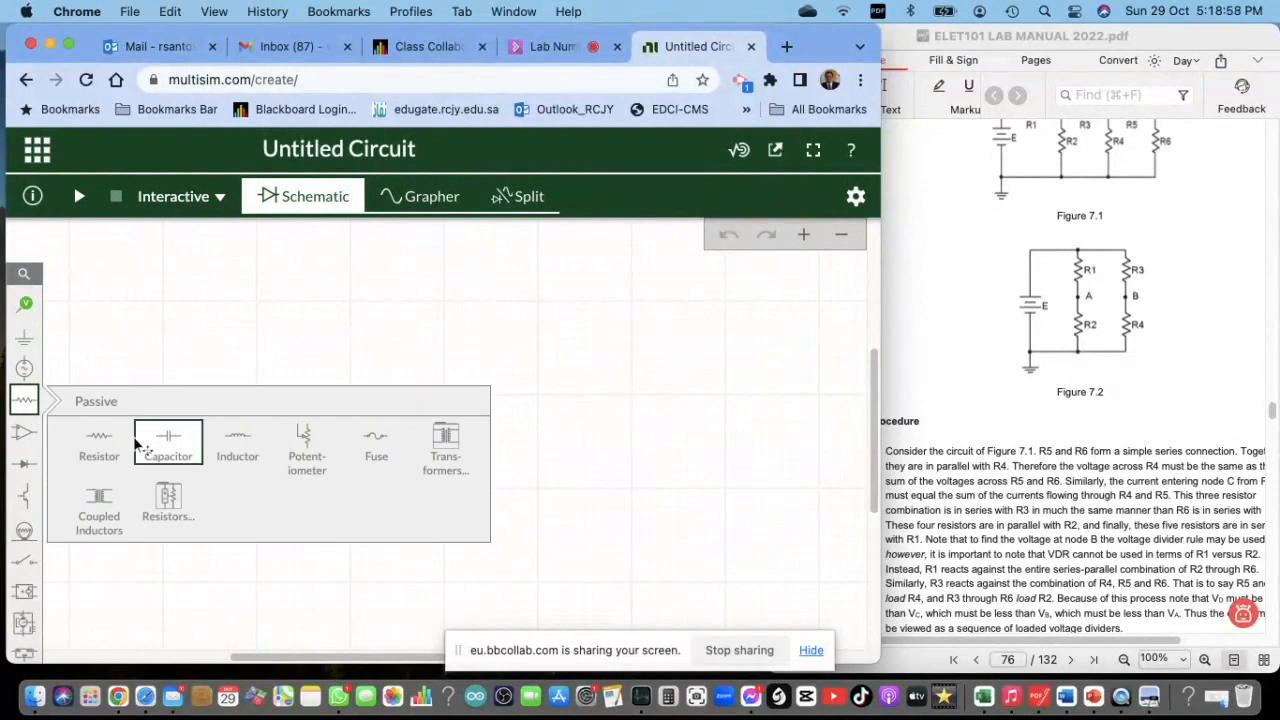
pyautogui.click(99, 440)
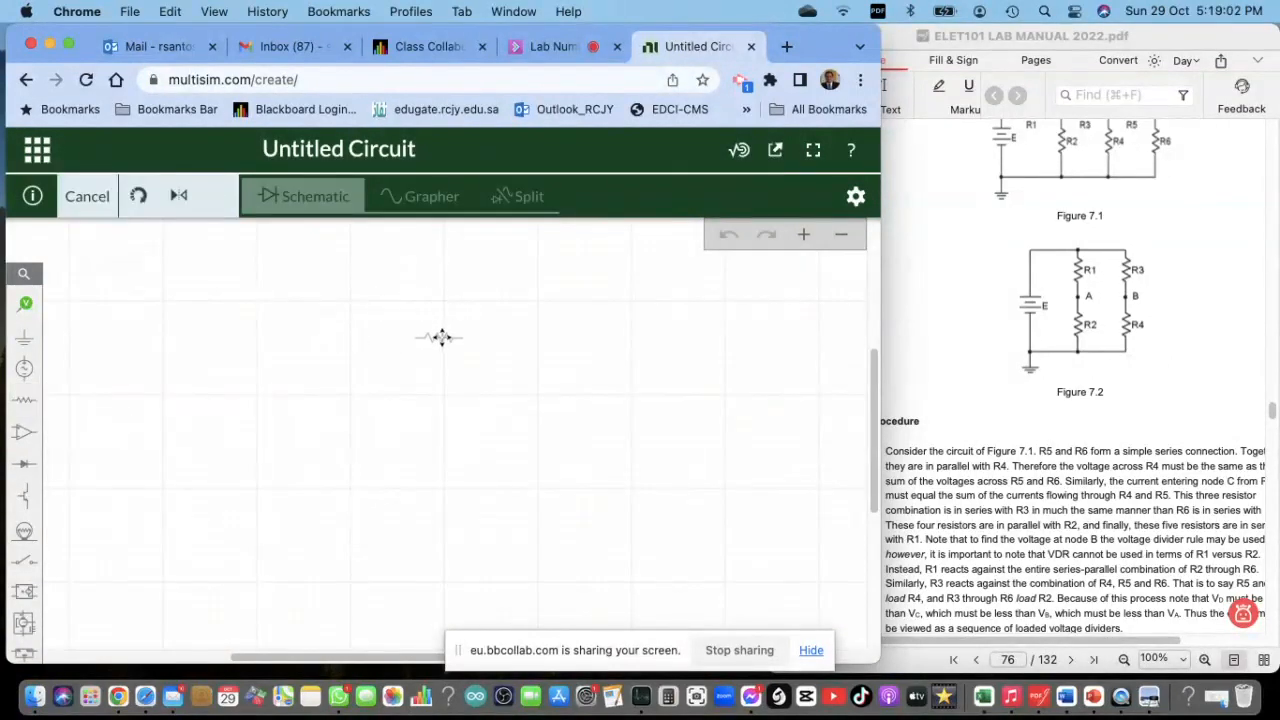
pyautogui.click(440, 337)
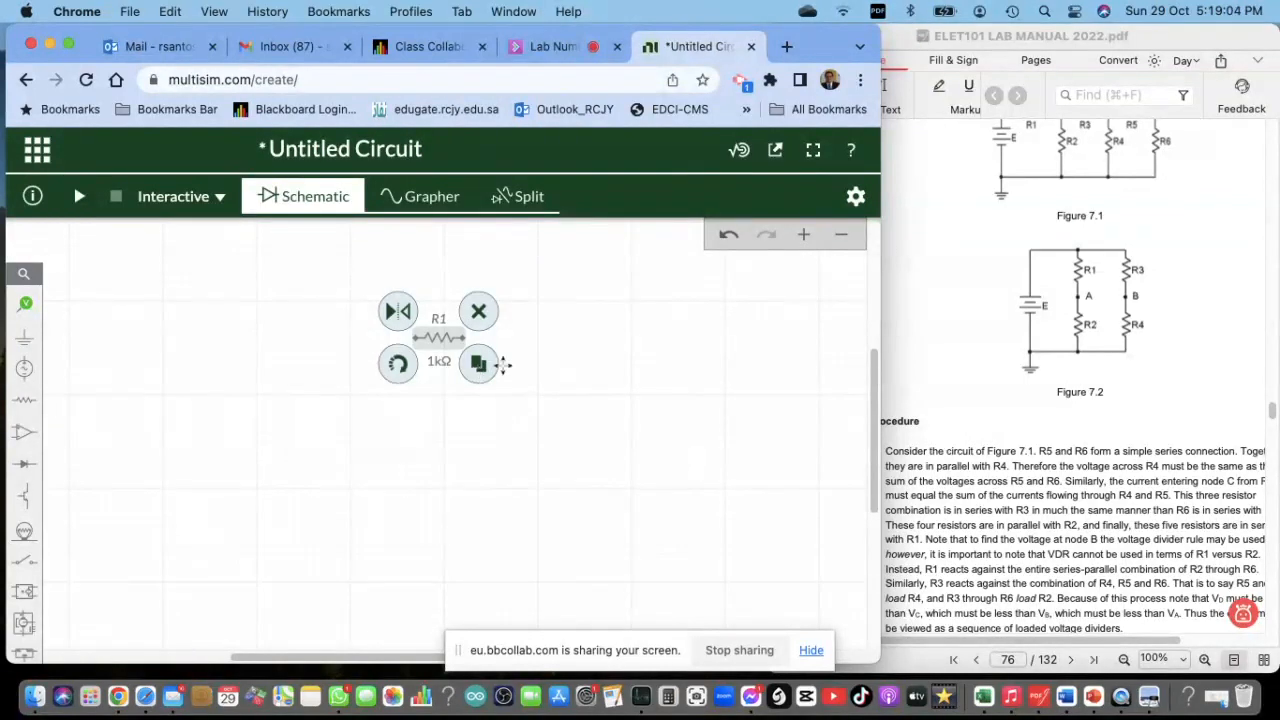
pyautogui.click(478, 366)
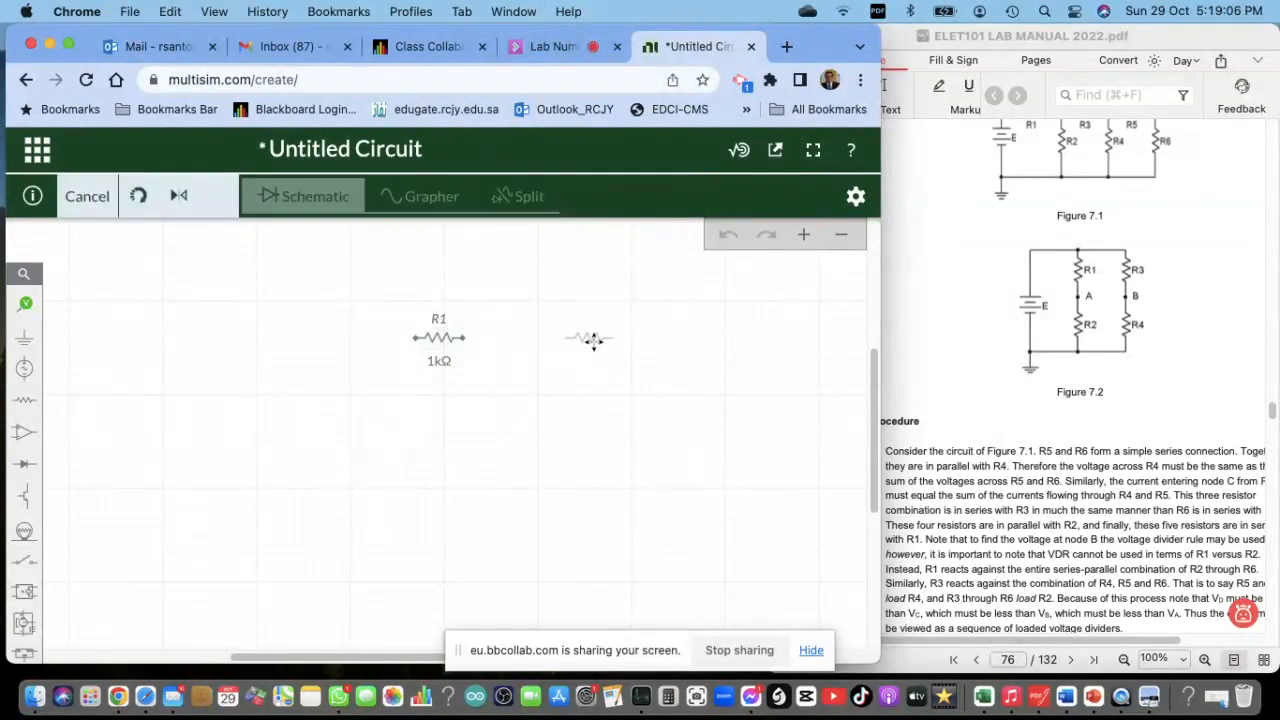
pyautogui.click(589, 347)
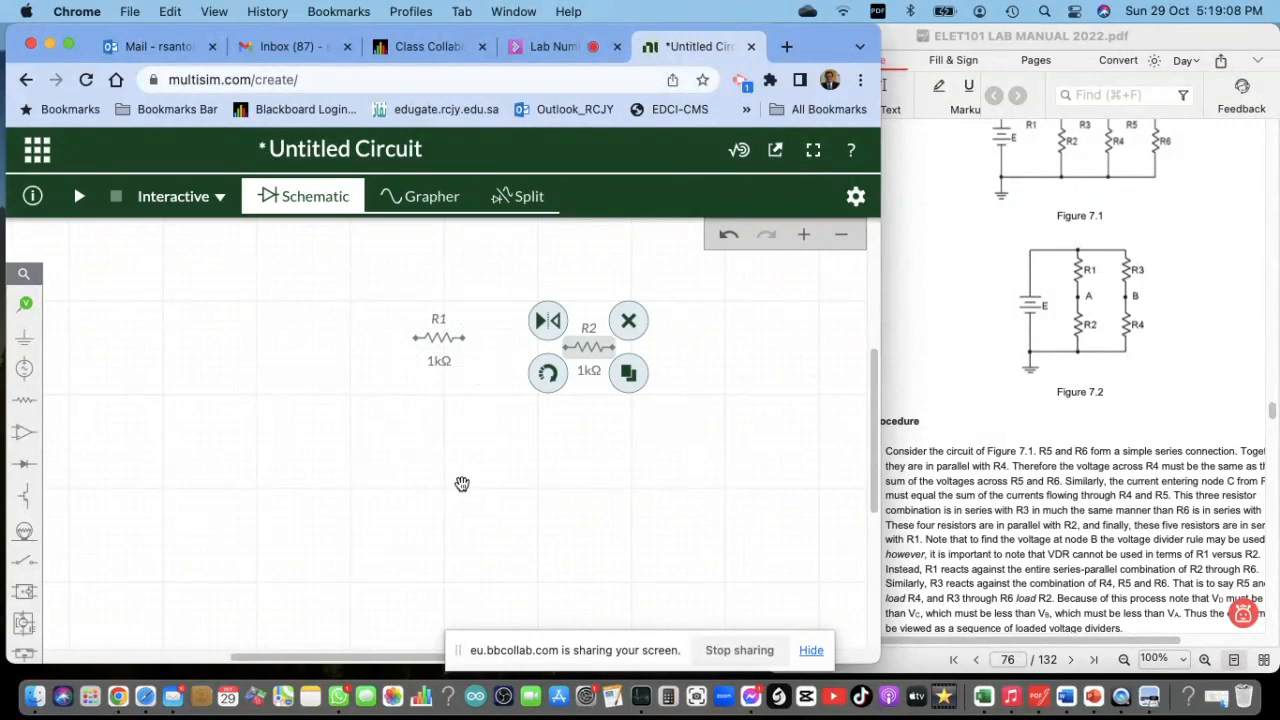
pyautogui.click(627, 373)
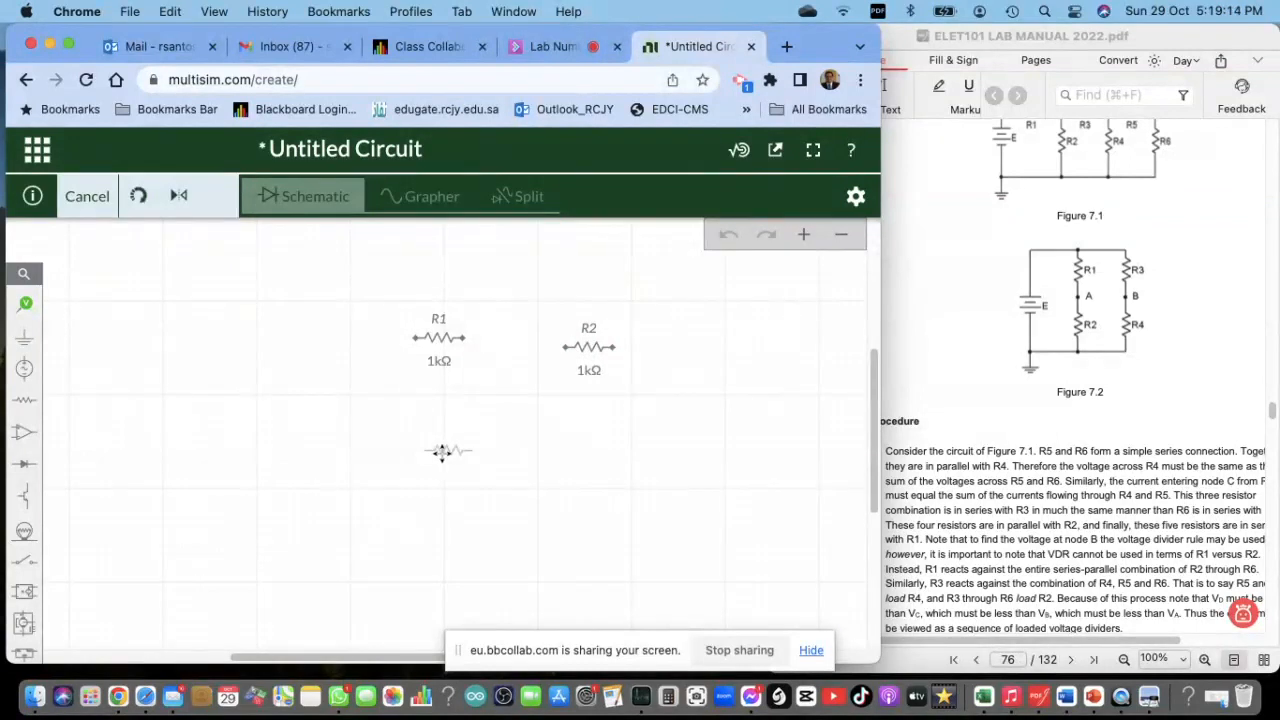
pyautogui.click(432, 452)
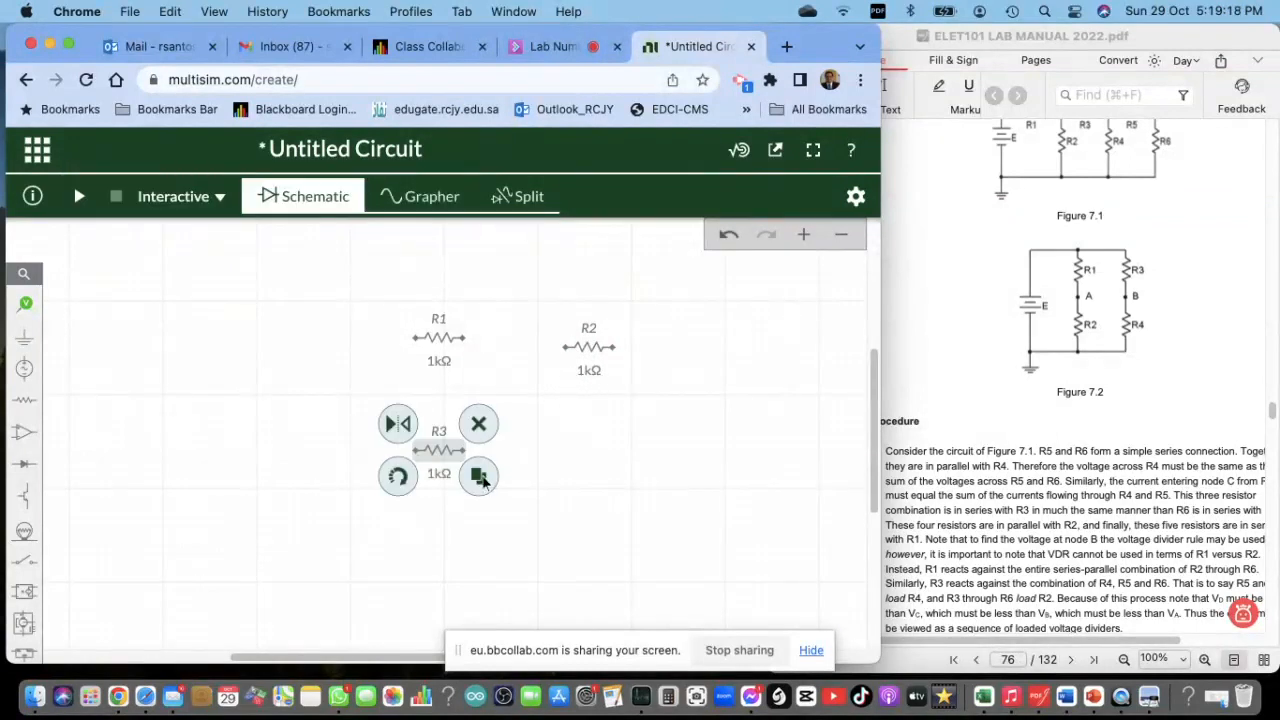
pyautogui.click(479, 476)
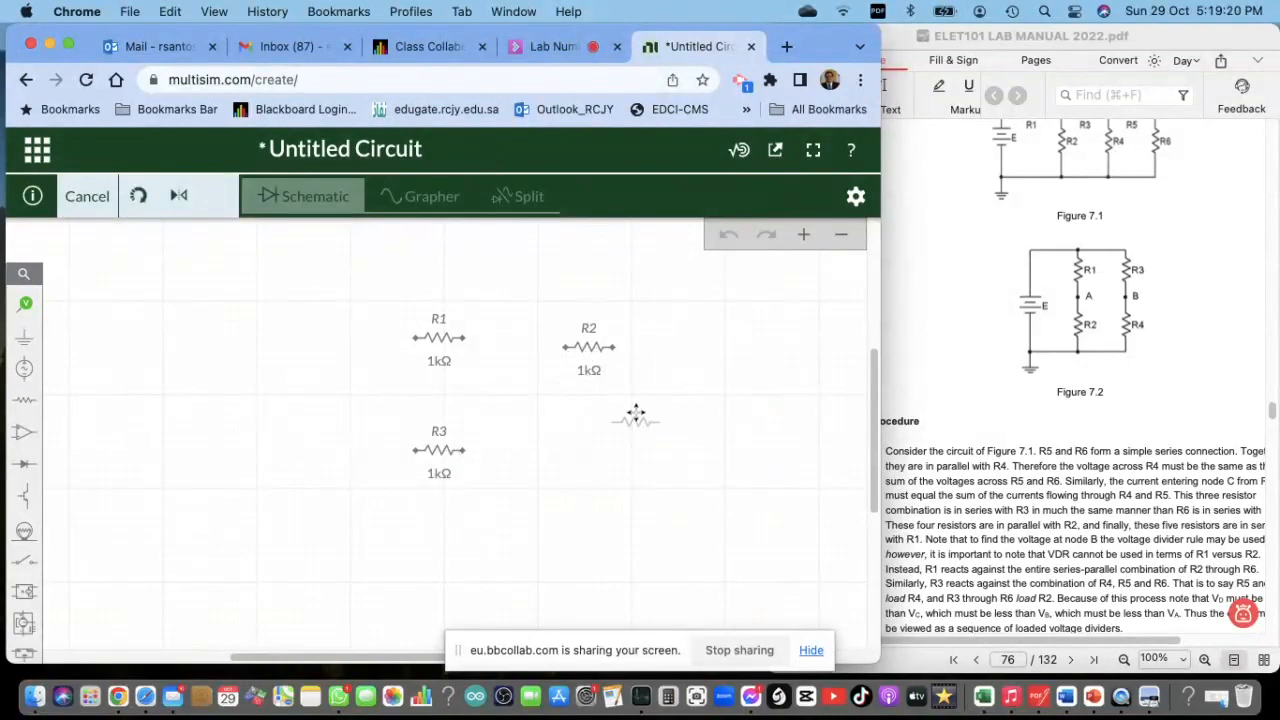
pyautogui.click(592, 449)
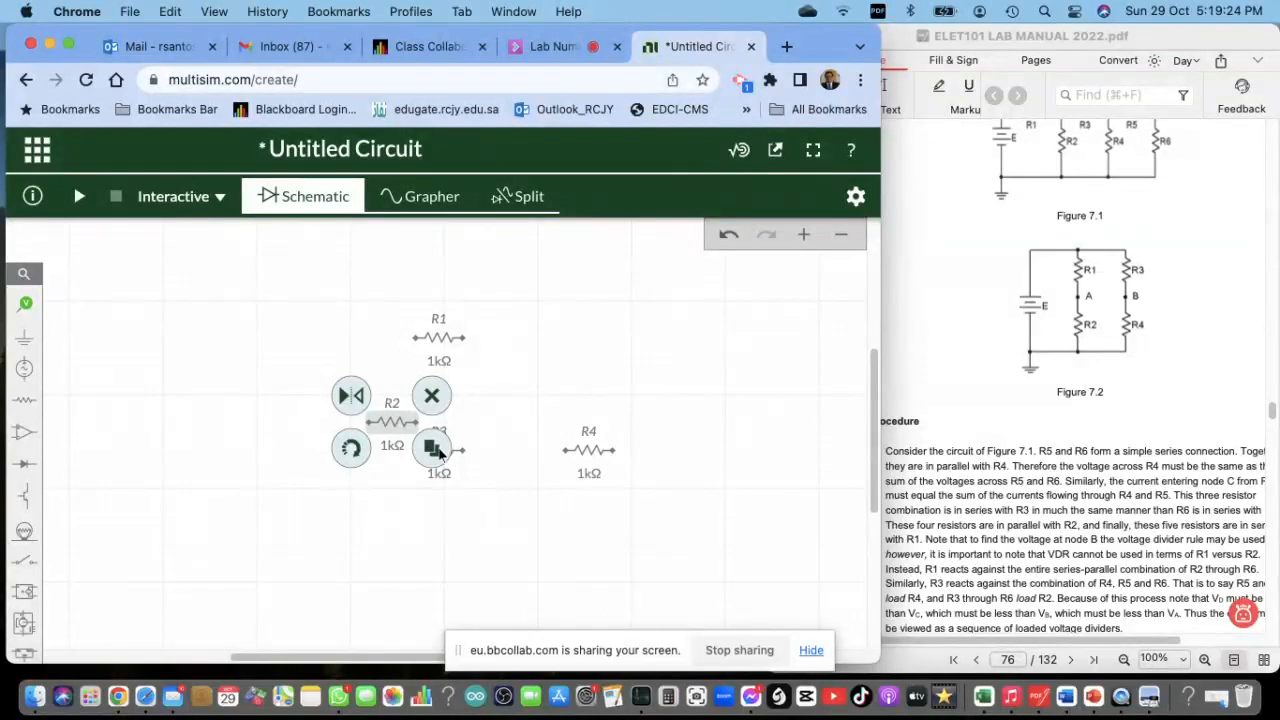
# Rearrange the resistors into two columns as in Figure 7.2, with R2 below R1 and R3 above R4
pyautogui.click(444, 449)
pyautogui.moveTo(446, 449); pyautogui.dragTo(594, 332)
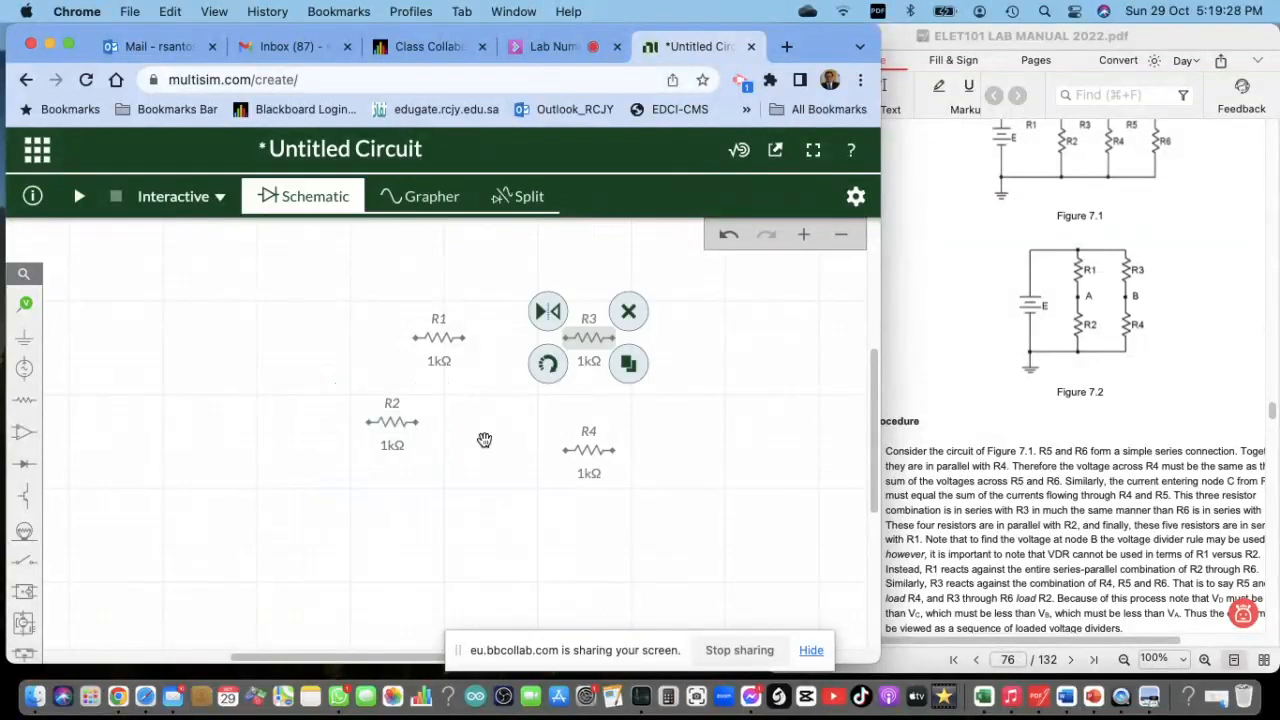
pyautogui.moveTo(380, 420); pyautogui.dragTo(430, 438)
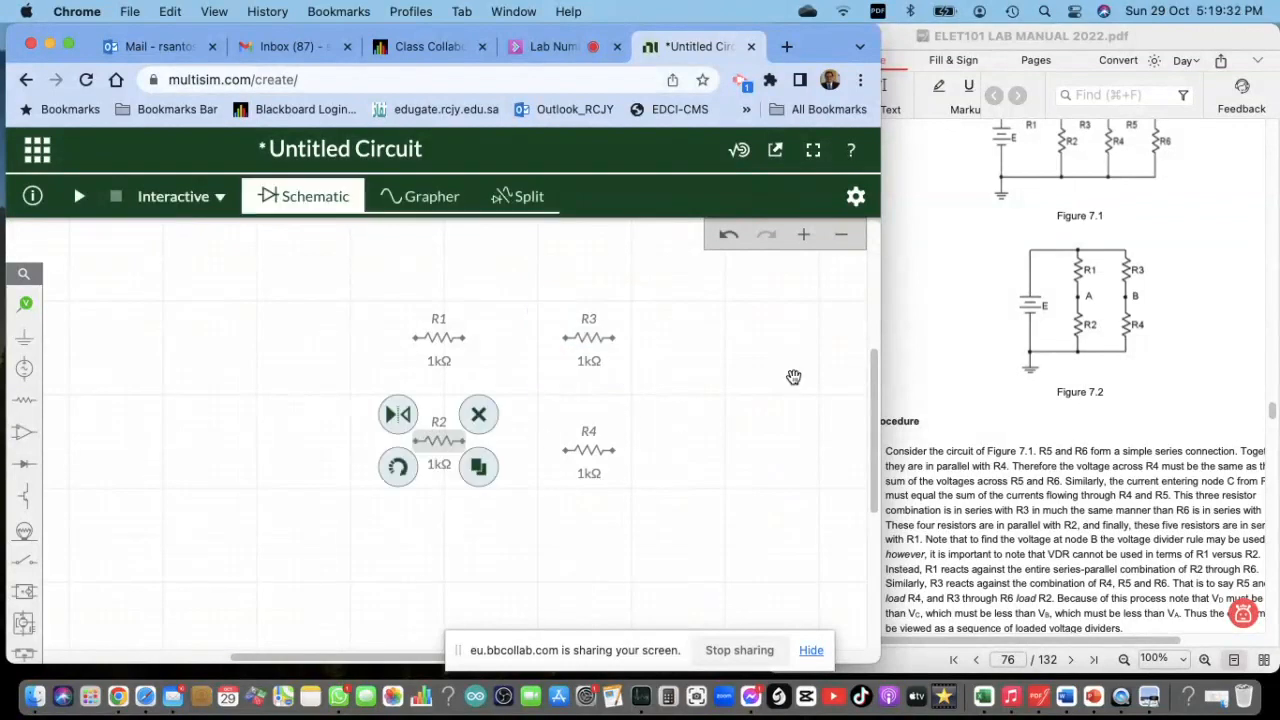
pyautogui.moveTo(585, 450); pyautogui.dragTo(588, 438)
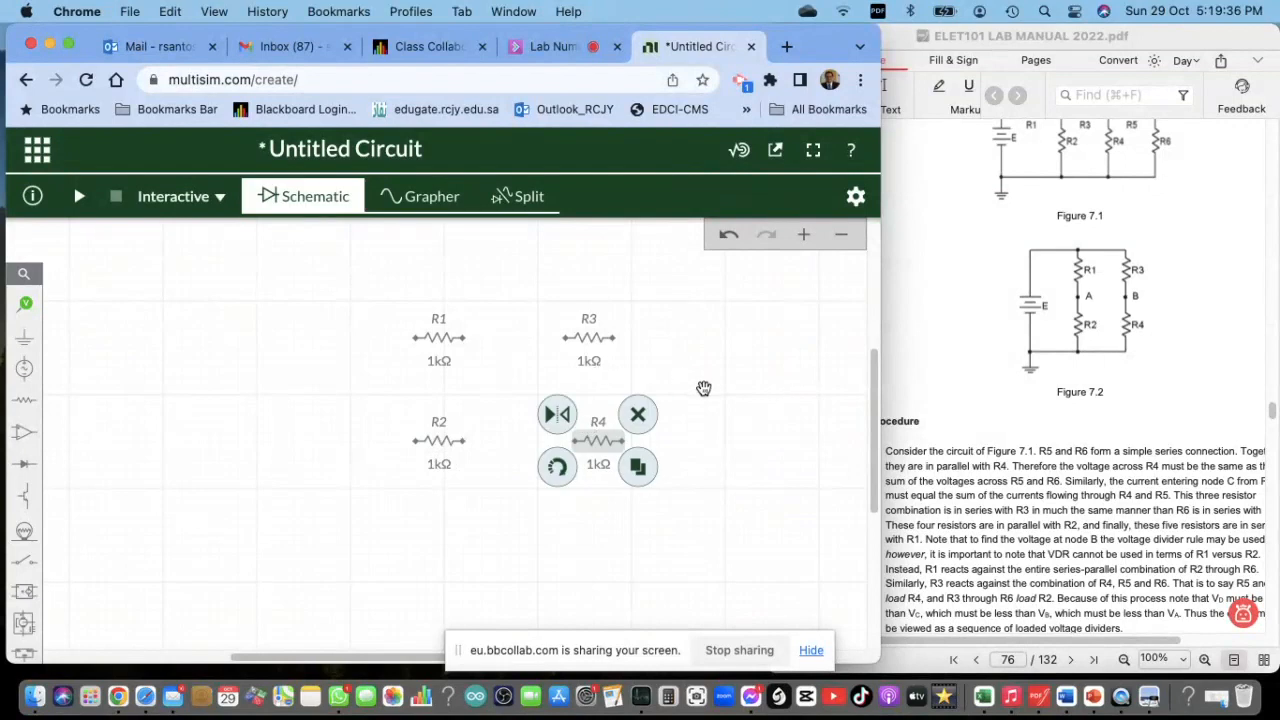
# Rotate resistors R1, R2, R3 and R4 to vertical orientation
pyautogui.click(444, 341)
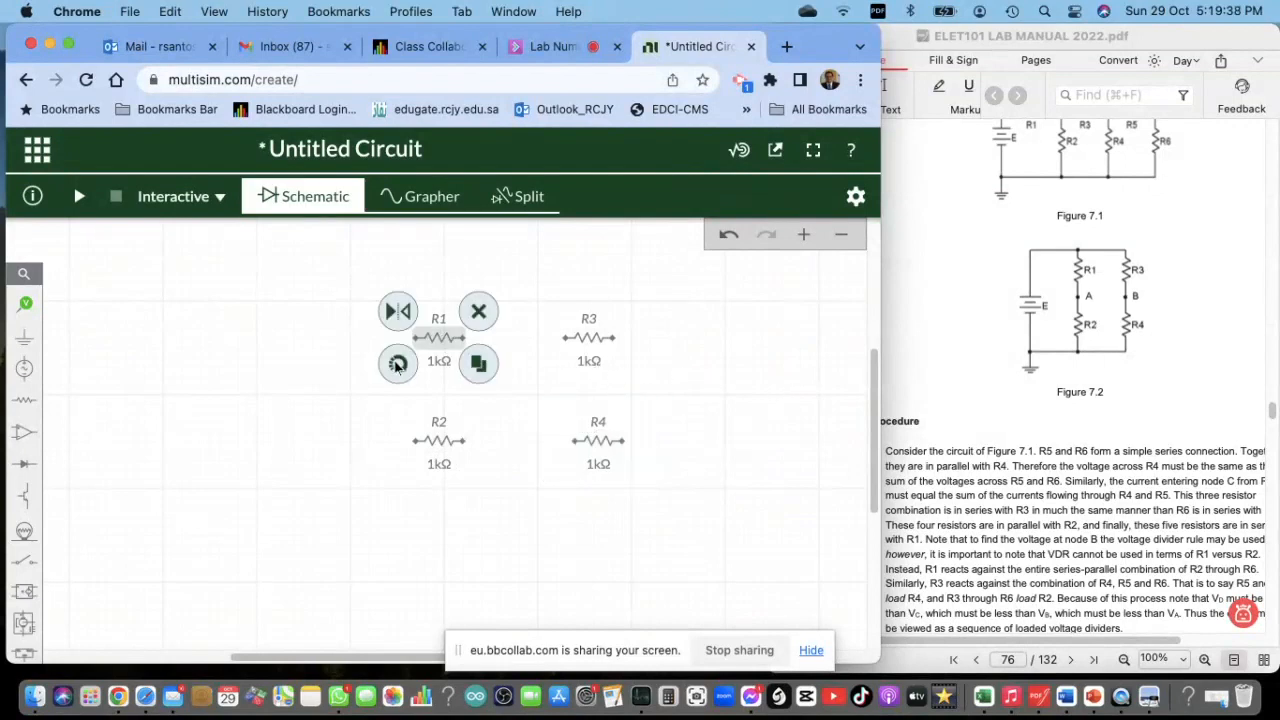
pyautogui.click(397, 366)
pyautogui.click(437, 446)
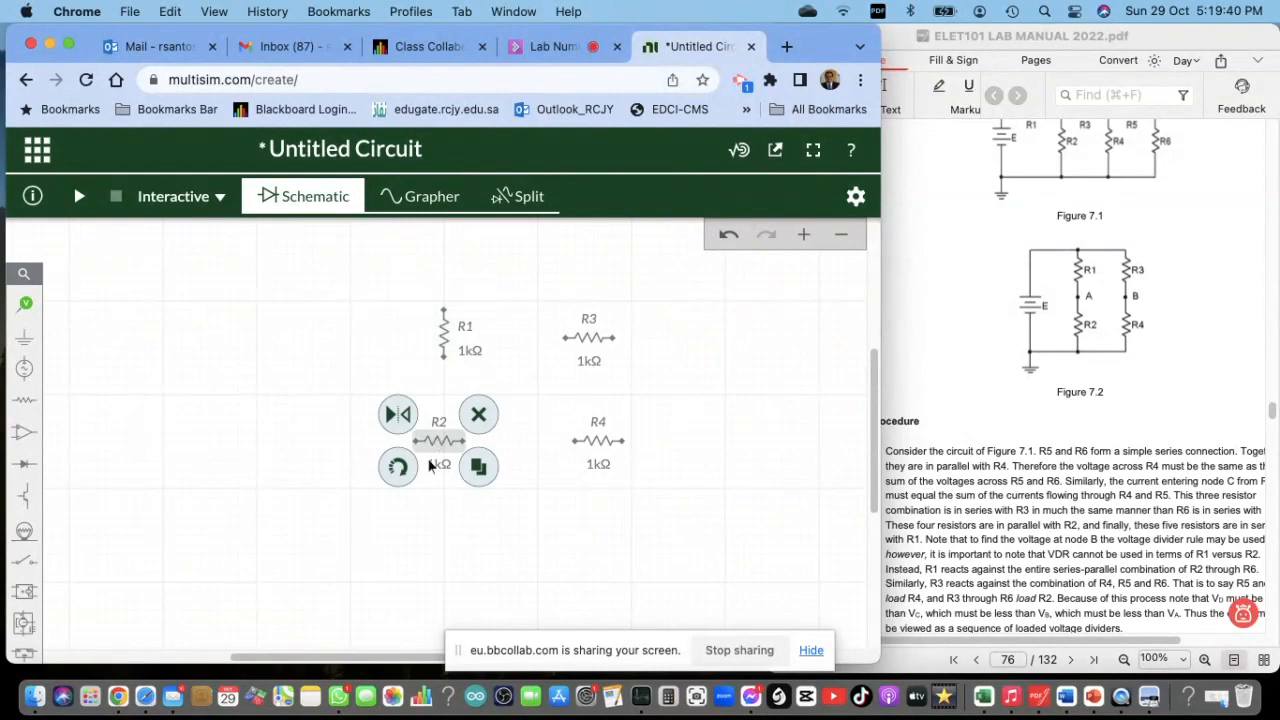
pyautogui.click(400, 478)
pyautogui.click(588, 339)
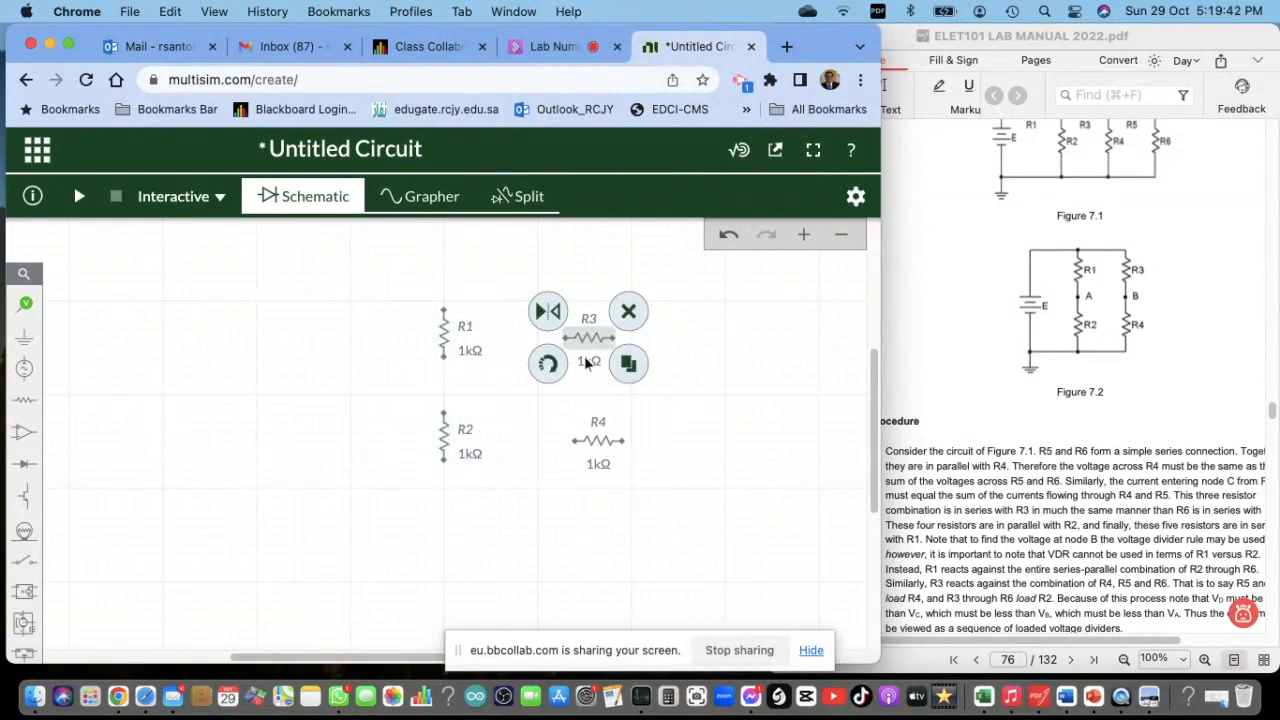
pyautogui.click(548, 366)
pyautogui.click(598, 440)
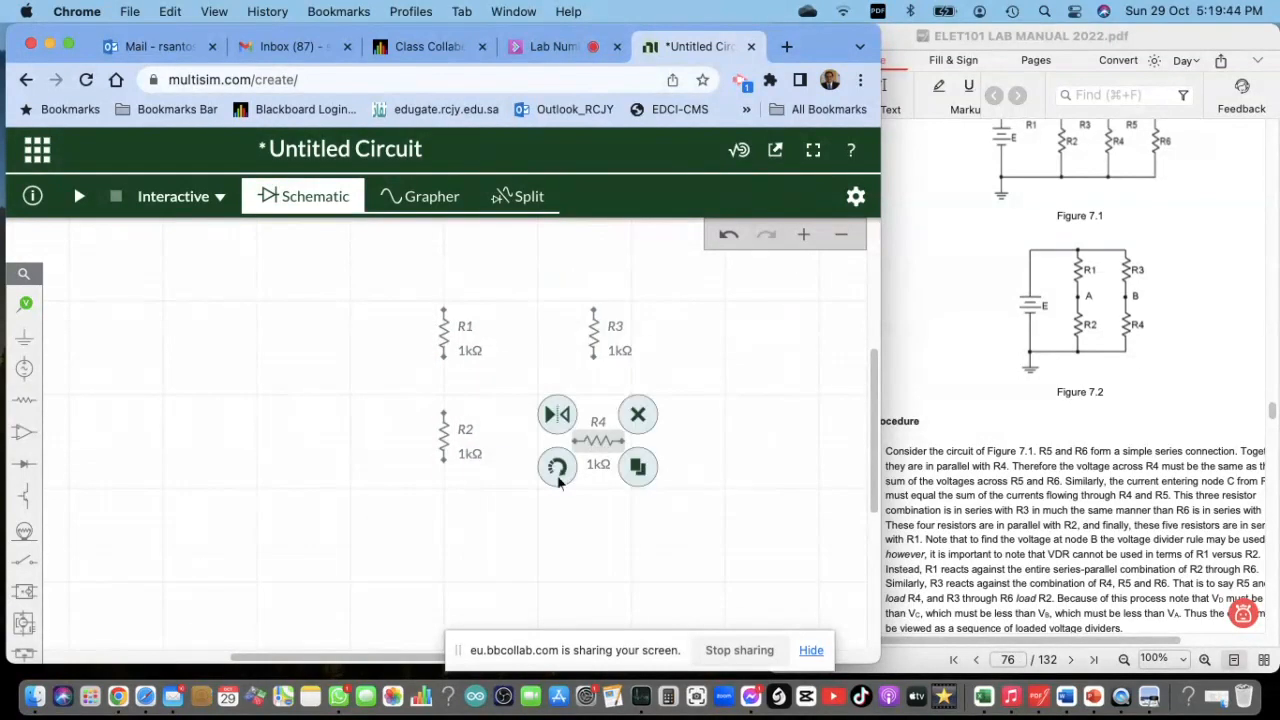
pyautogui.click(558, 468)
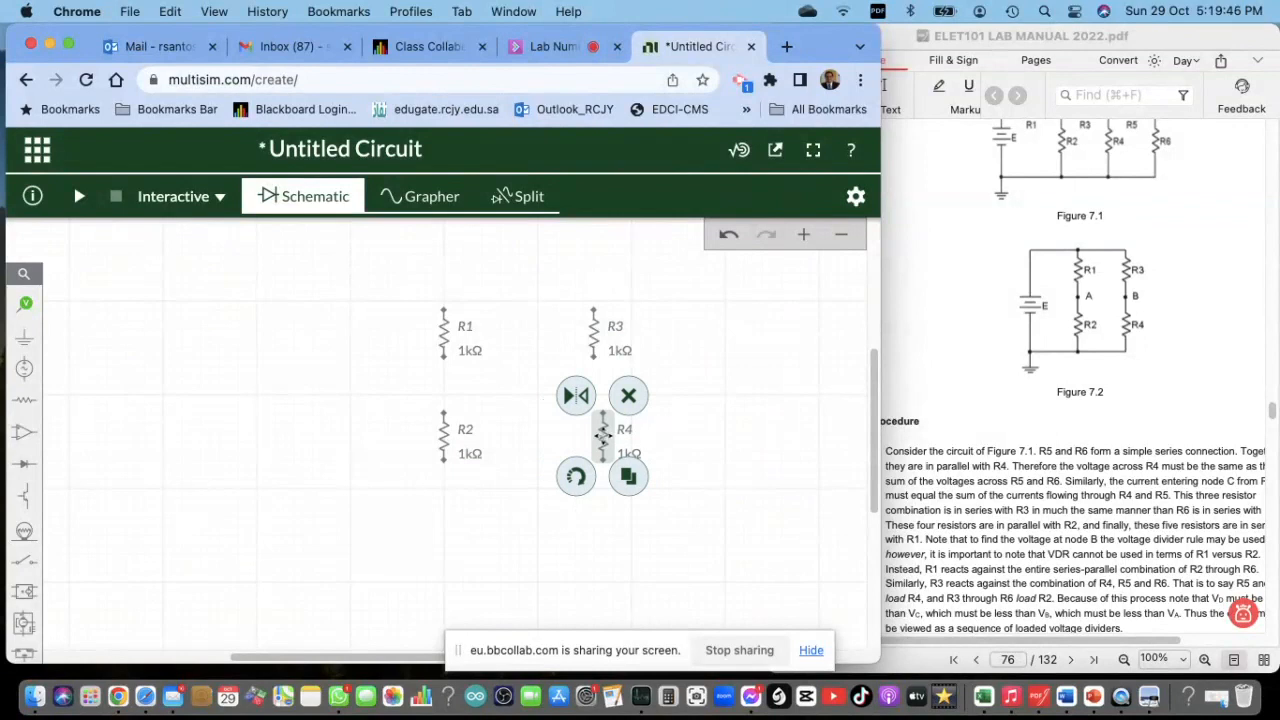
# Align R4 directly under R3, and move R2 and R4 down to widen the gaps below R1 and R3
pyautogui.moveTo(590, 438); pyautogui.dragTo(581, 448)
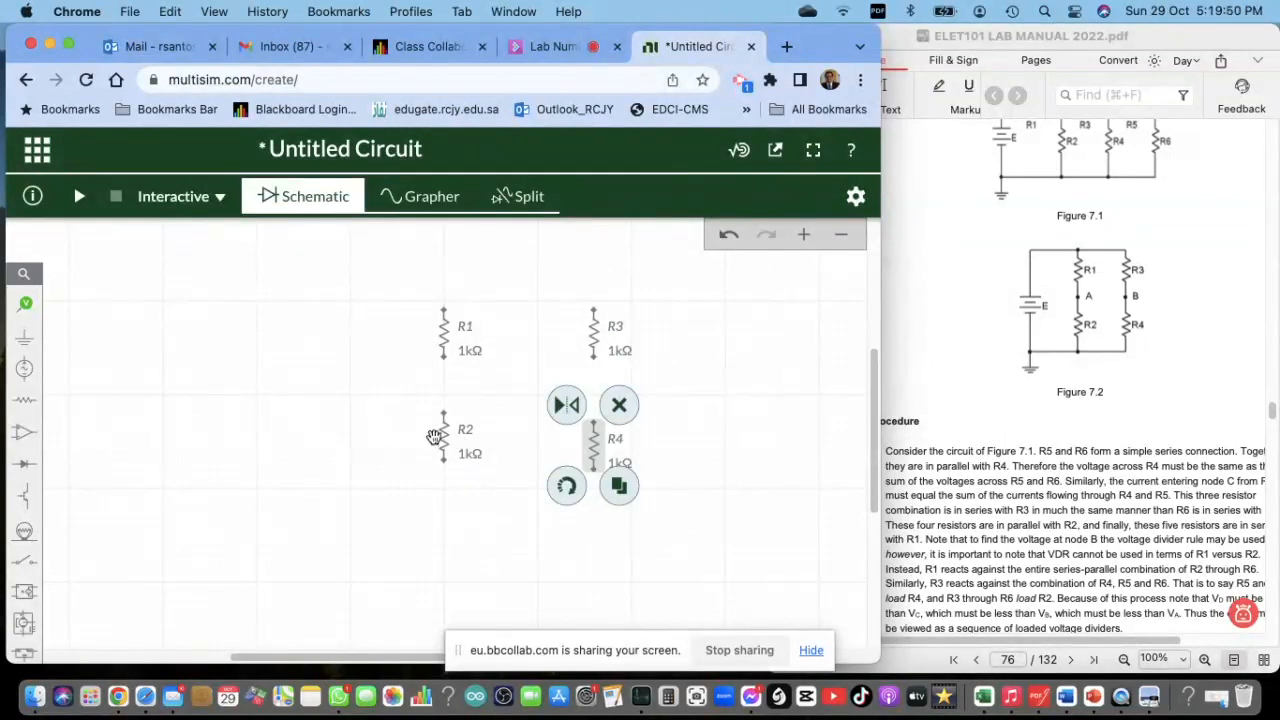
pyautogui.moveTo(444, 440); pyautogui.dragTo(443, 464)
pyautogui.moveTo(594, 444); pyautogui.dragTo(594, 462)
pyautogui.click(704, 426)
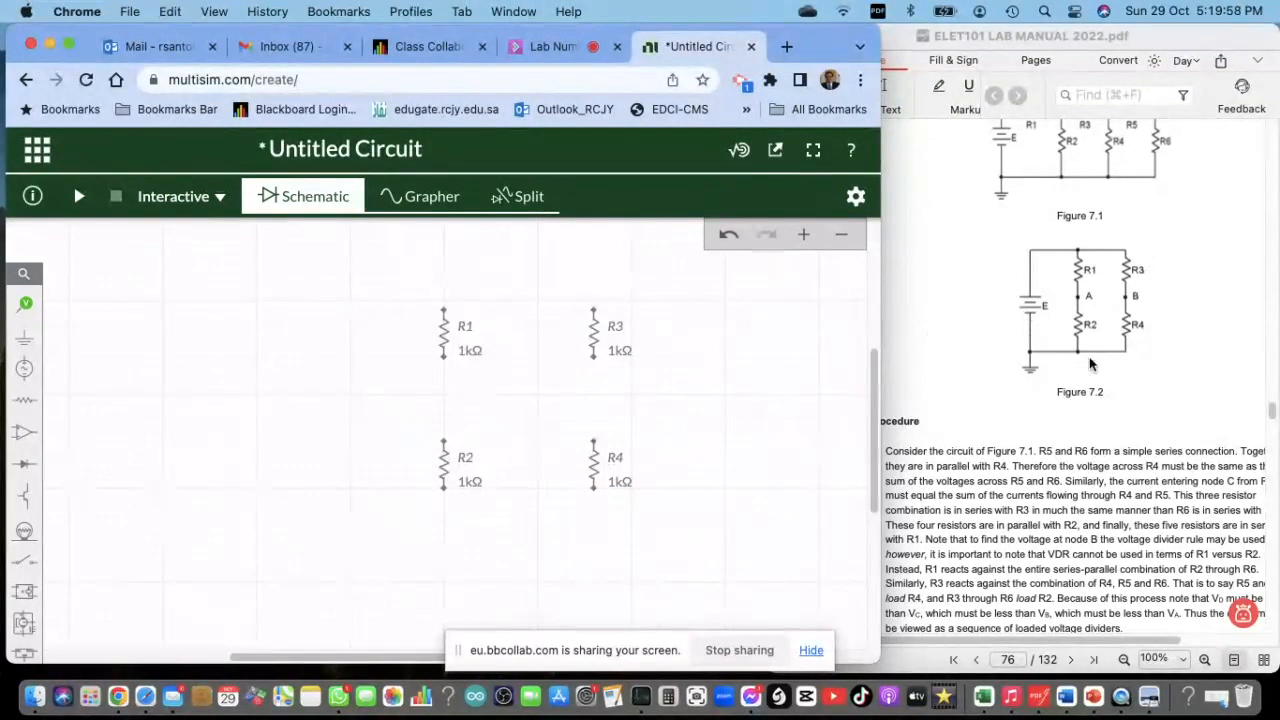
# Find procedure step 4 for Figure 7.2 in the lab manual and select its text listing the R1 to R4 and E values
pyautogui.scroll(-3, 1046, 453)
pyautogui.scroll(-8, 1097, 540)
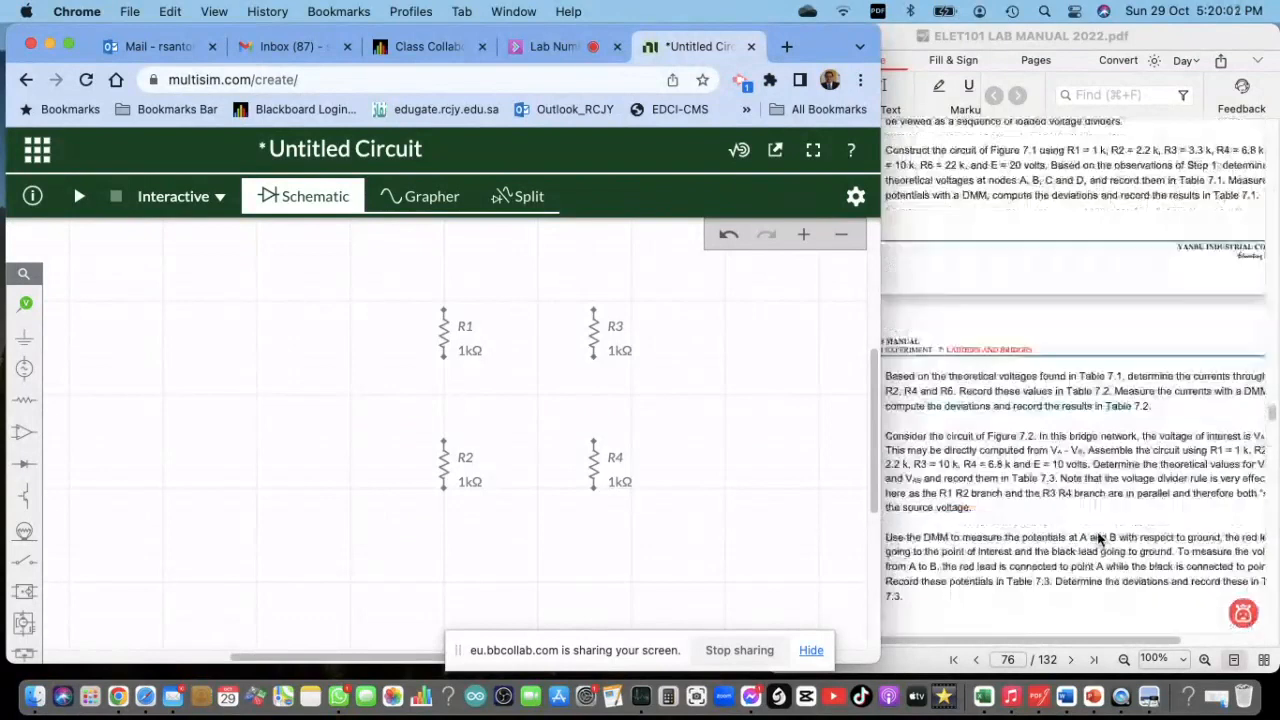
pyautogui.click(966, 456)
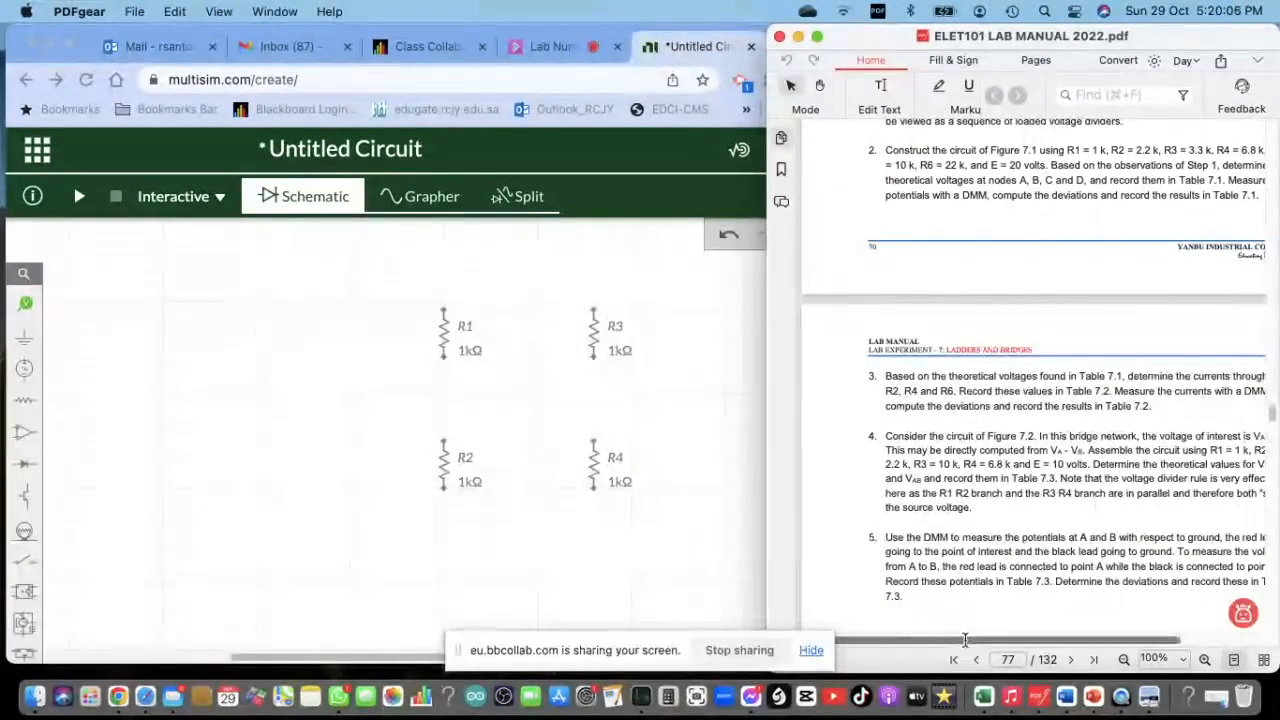
pyautogui.moveTo(968, 640); pyautogui.dragTo(1014, 638)
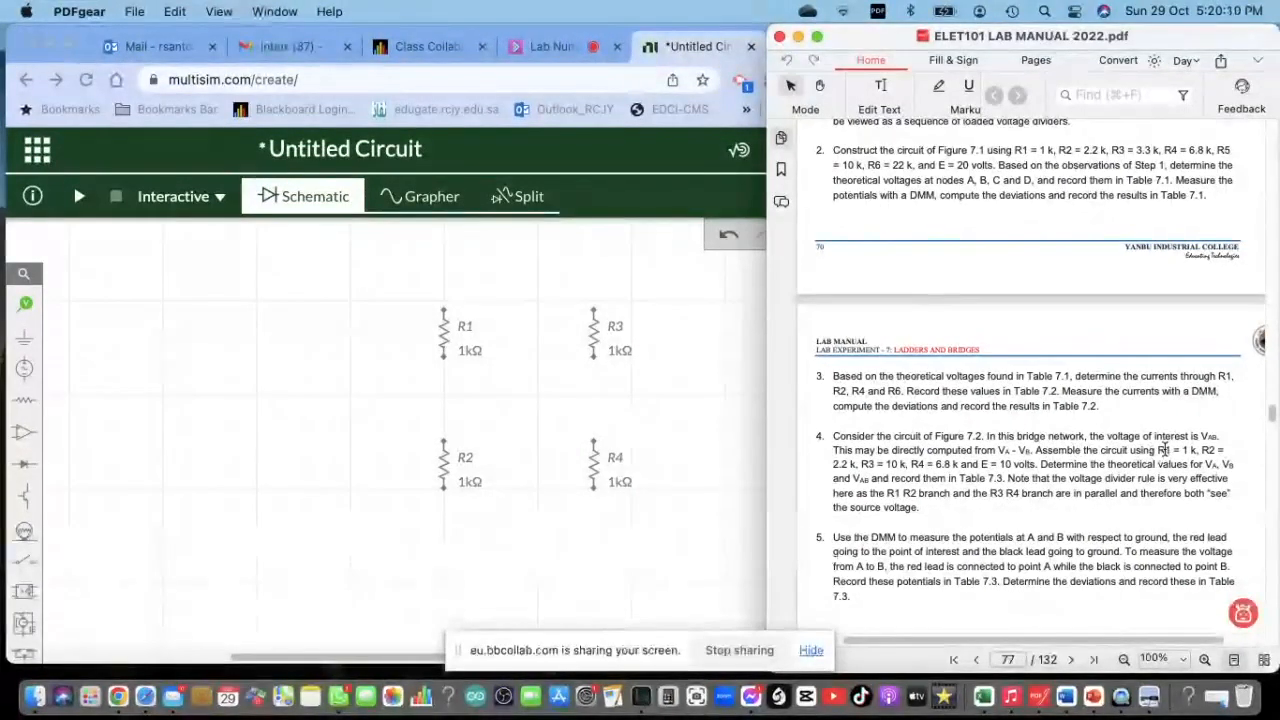
pyautogui.moveTo(1157, 450); pyautogui.dragTo(1035, 459)
pyautogui.rightClick(1037, 472)
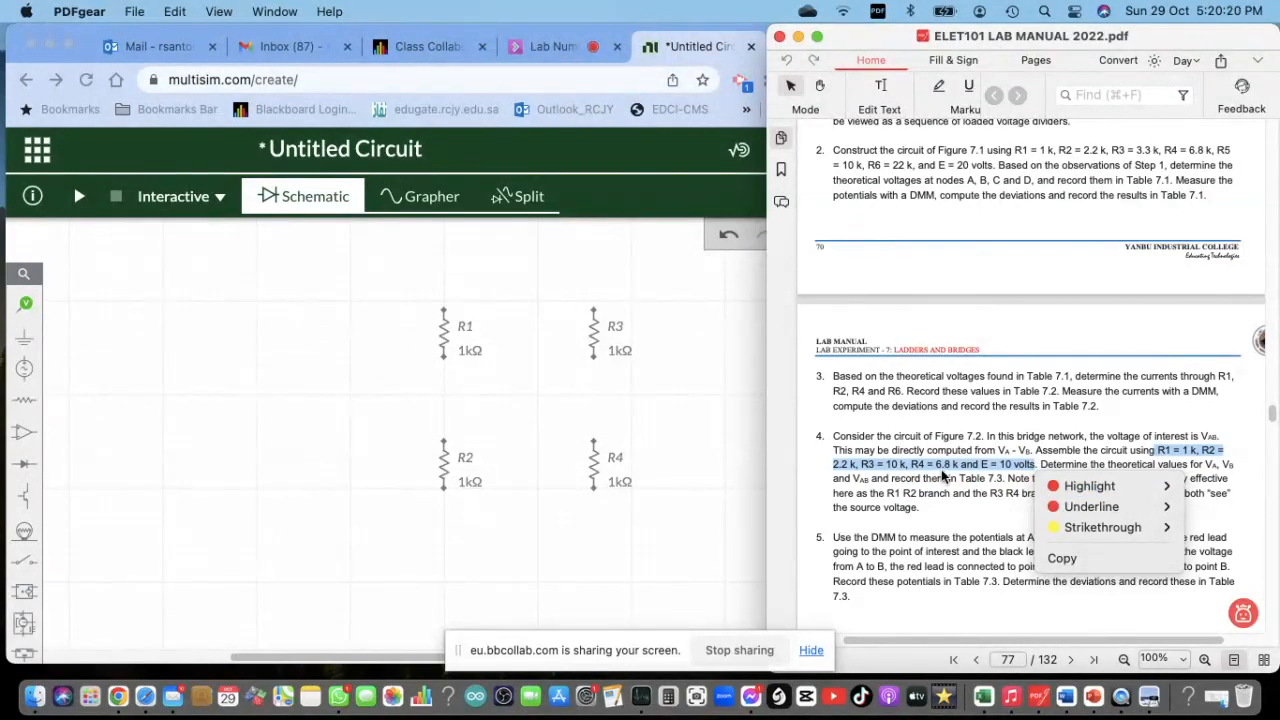
# In Multisim, place a DC voltage source beside the R1–R2 column, midway between the two resistors' heights
pyautogui.click(580, 548)
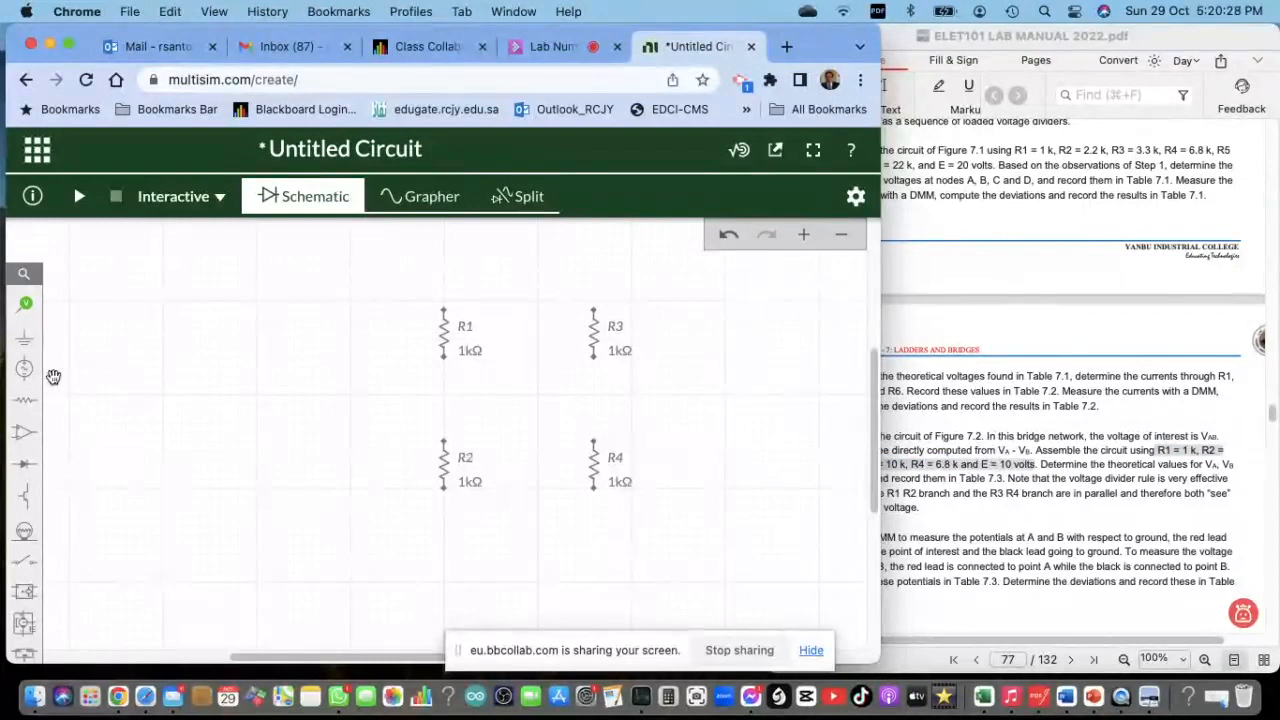
pyautogui.click(24, 368)
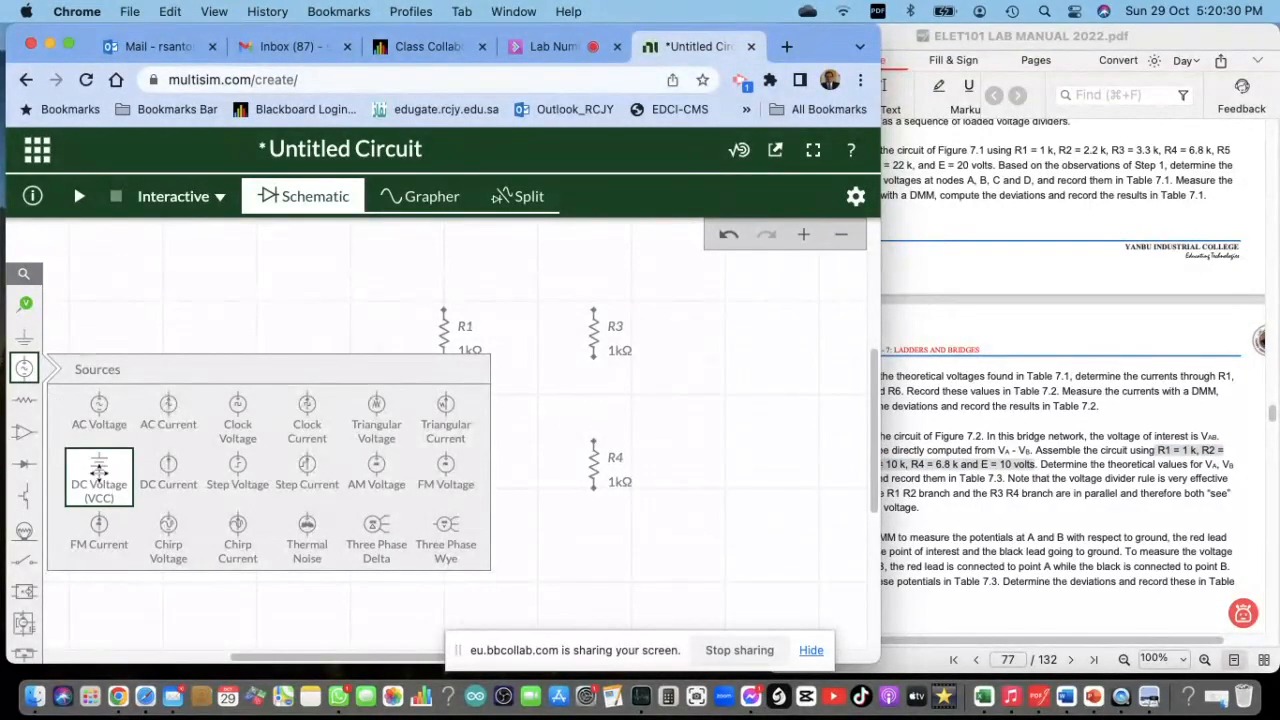
pyautogui.click(99, 480)
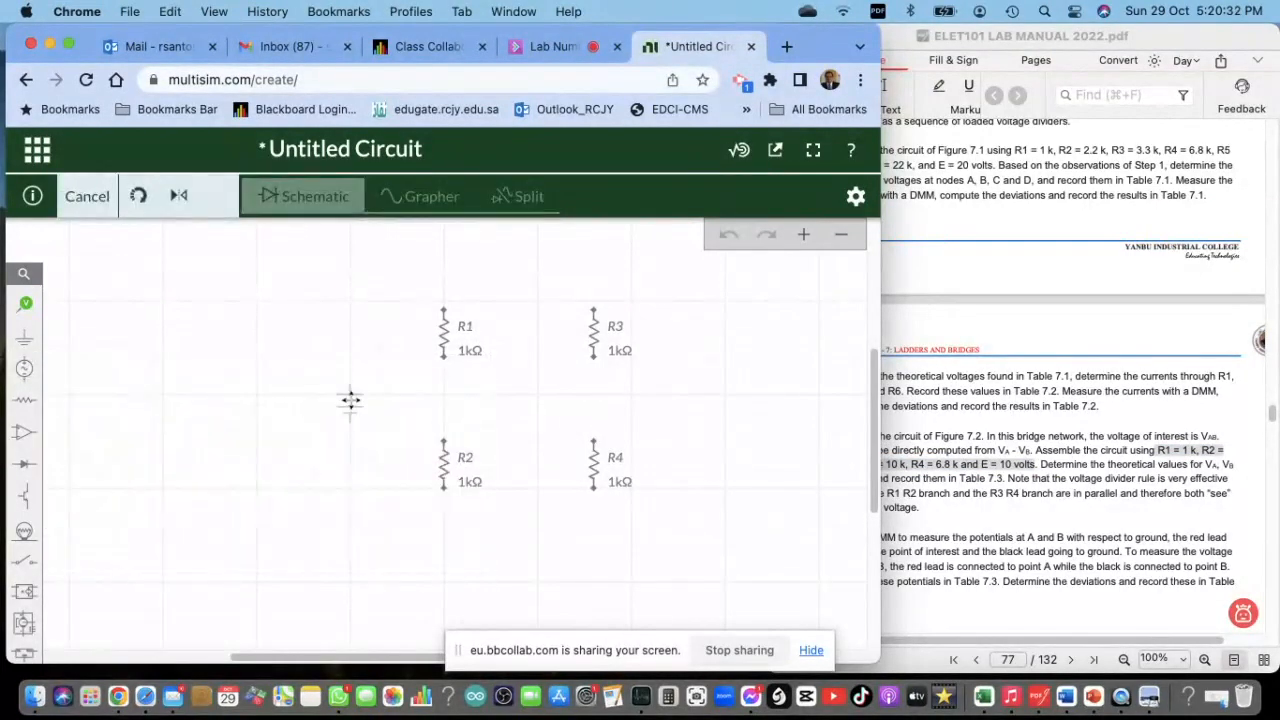
pyautogui.click(350, 400)
pyautogui.click(355, 507)
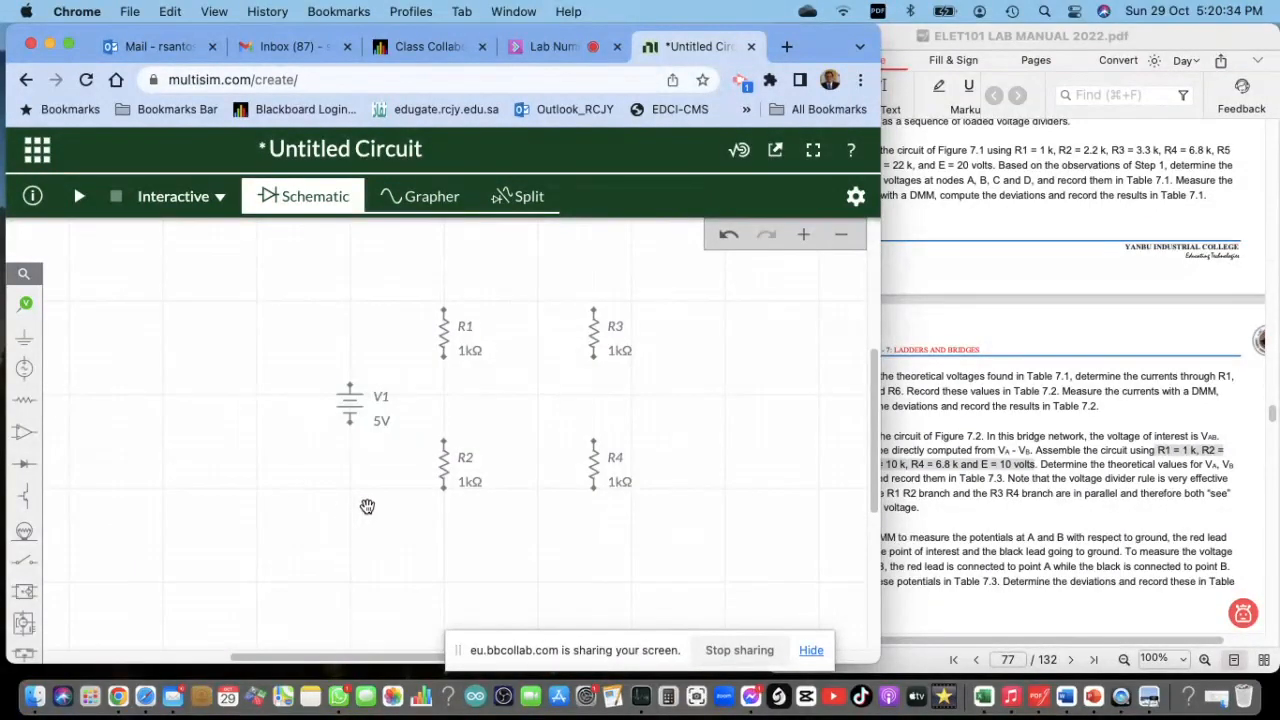
# Check R1's resistance against the 1 k given in the lab manual
pyautogui.click(445, 331)
pyautogui.click(812, 432)
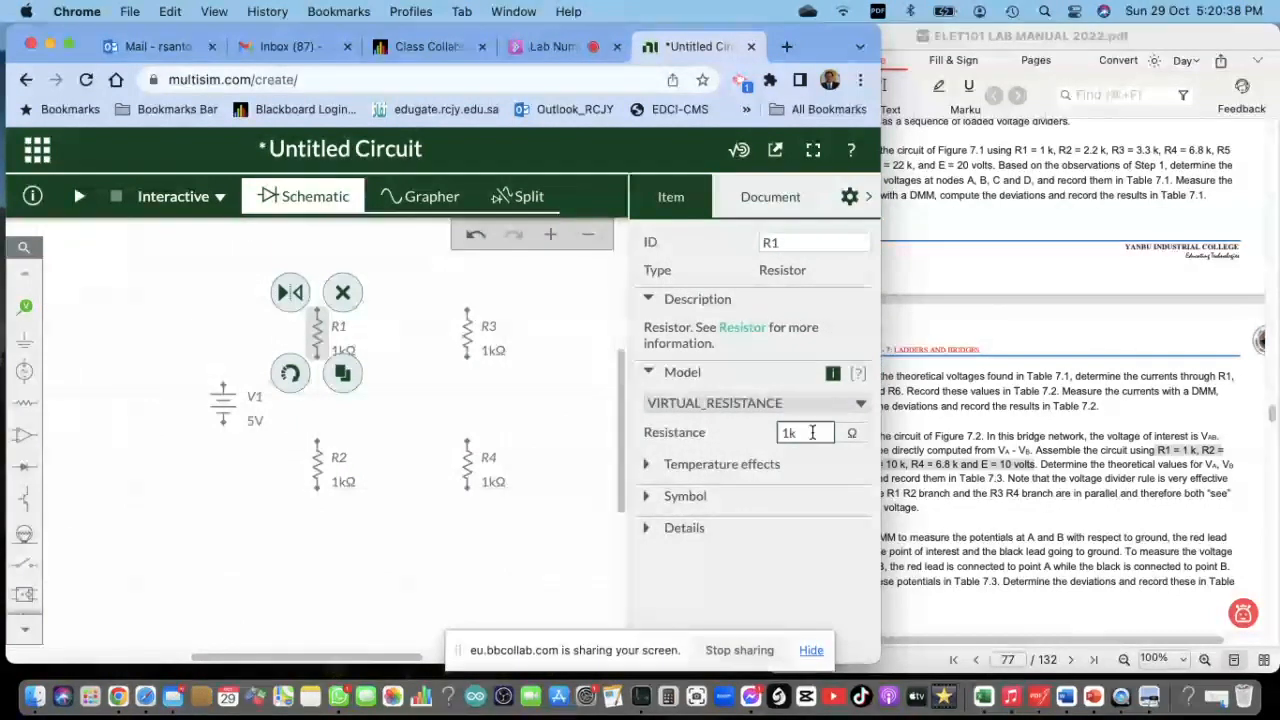
pyautogui.click(447, 568)
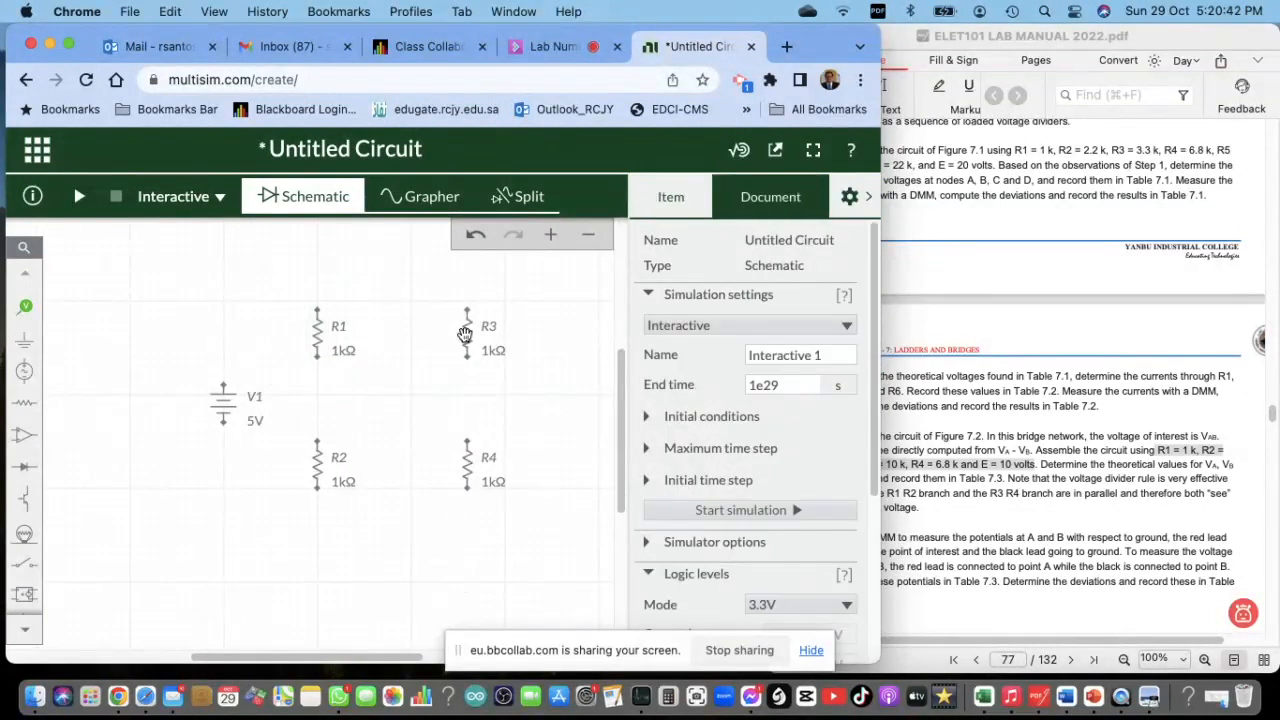
# Set R2's resistance to 10 kΩ and R3's resistance to 6.8 kΩ
pyautogui.click(315, 466)
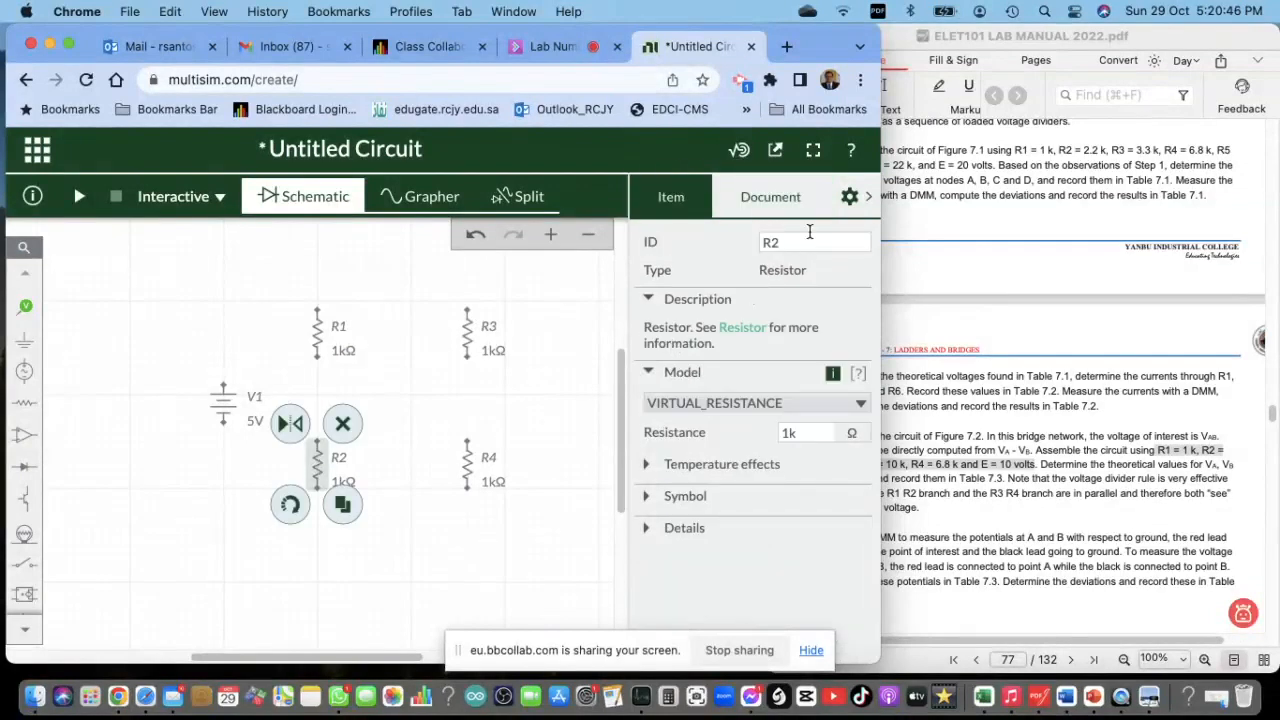
pyautogui.moveTo(826, 432); pyautogui.dragTo(766, 433)
pyautogui.write('10')
pyautogui.click(484, 562)
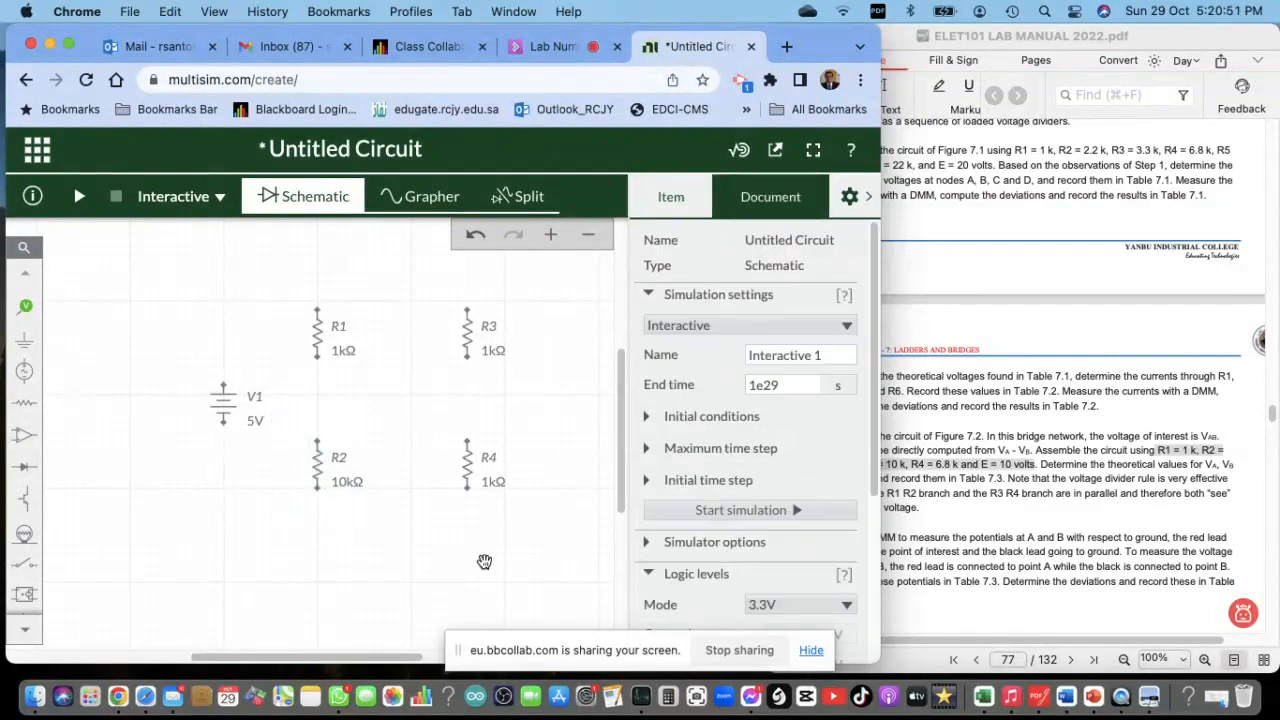
pyautogui.click(467, 338)
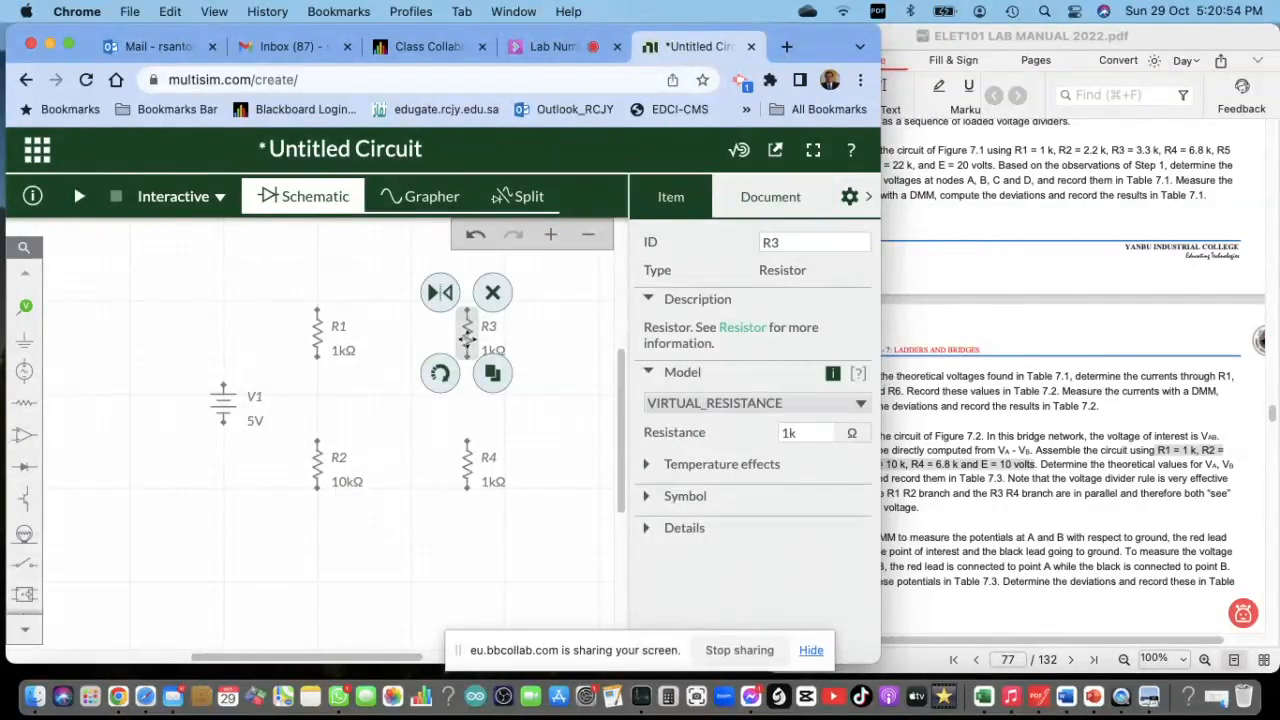
pyautogui.doubleClick(806, 431)
pyautogui.write('6.8')
pyautogui.click(531, 541)
# Recheck the Figure 7.2 component values in the lab manual and set R2's resistance to 2.2 kΩ
pyautogui.click(468, 465)
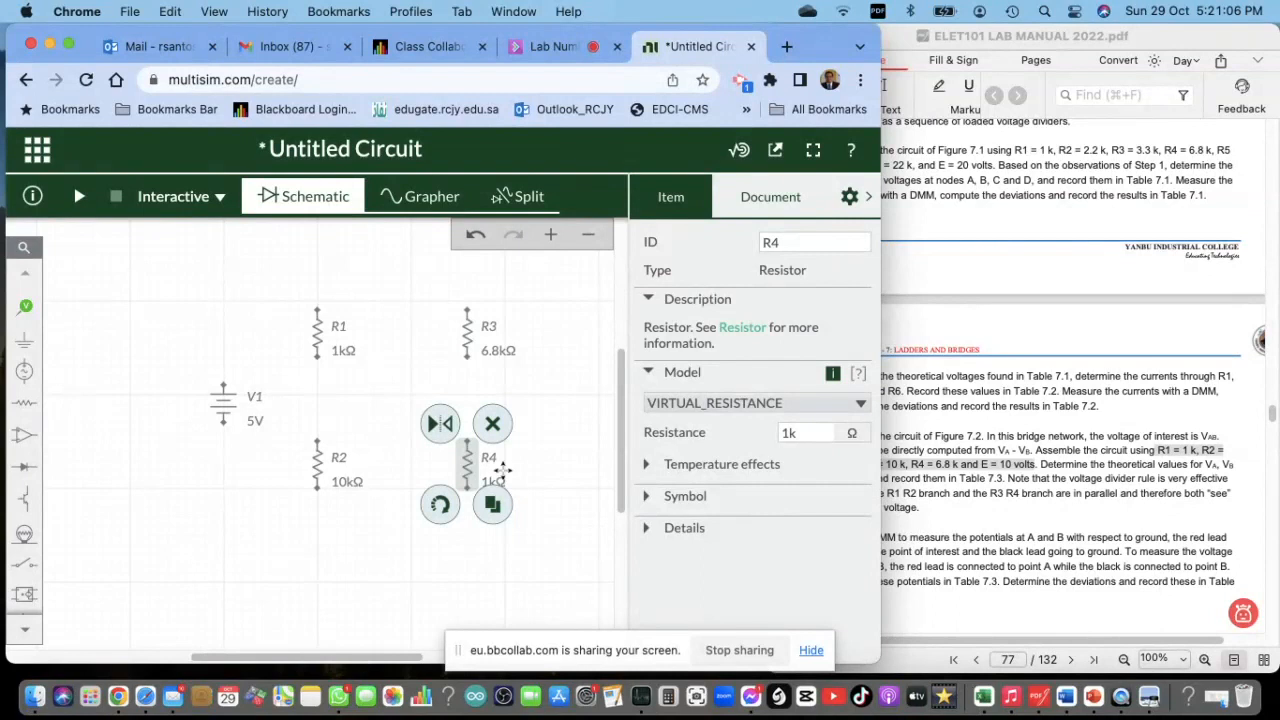
pyautogui.click(970, 515)
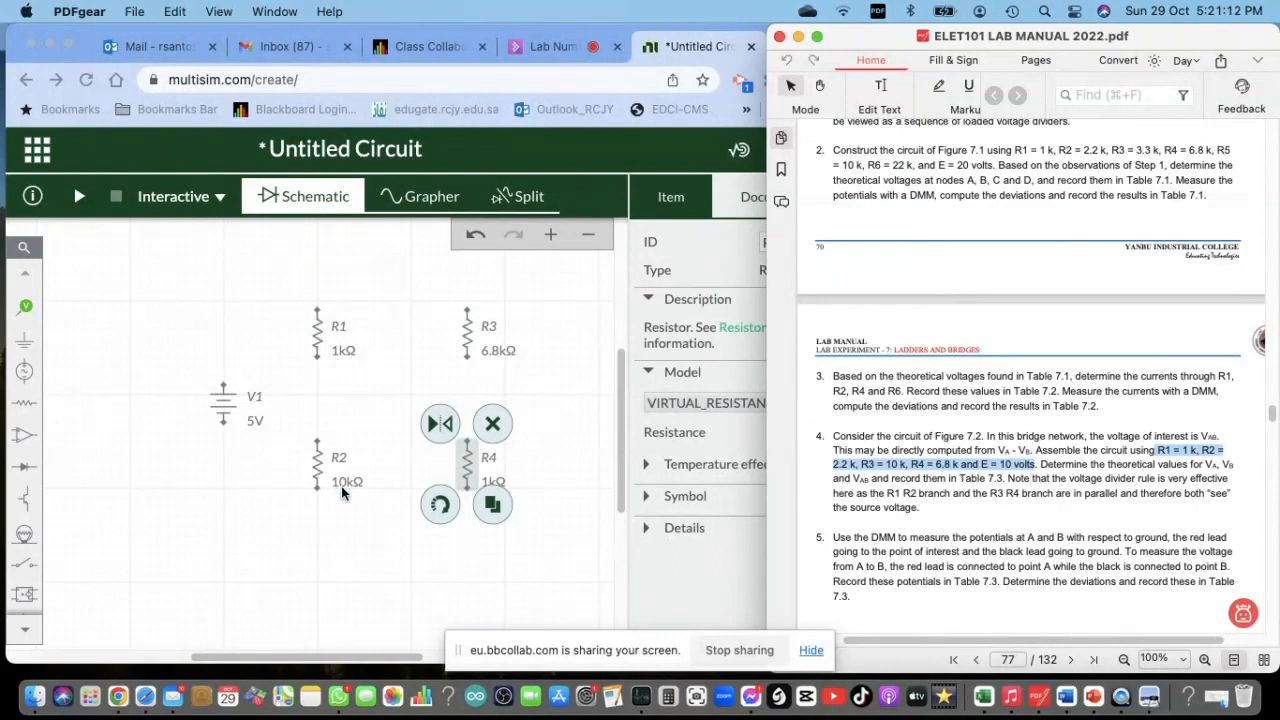
pyautogui.click(365, 545)
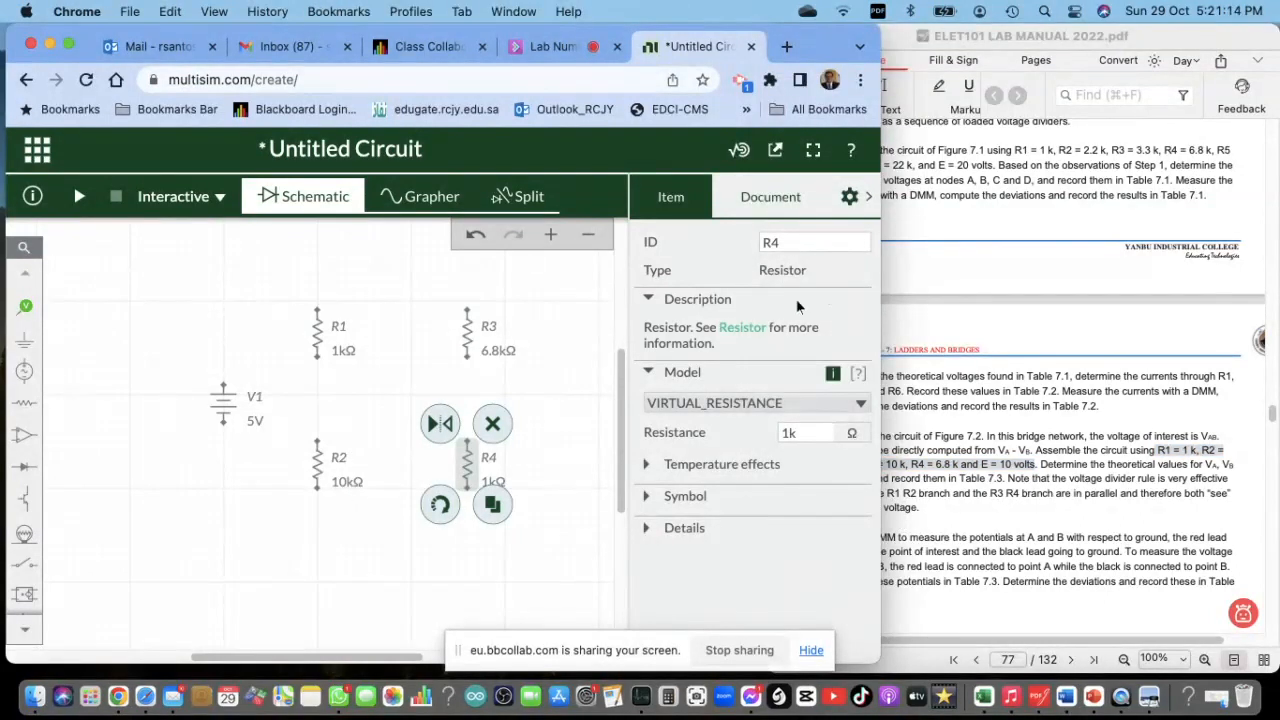
pyautogui.moveTo(1088, 38); pyautogui.dragTo(1140, 42)
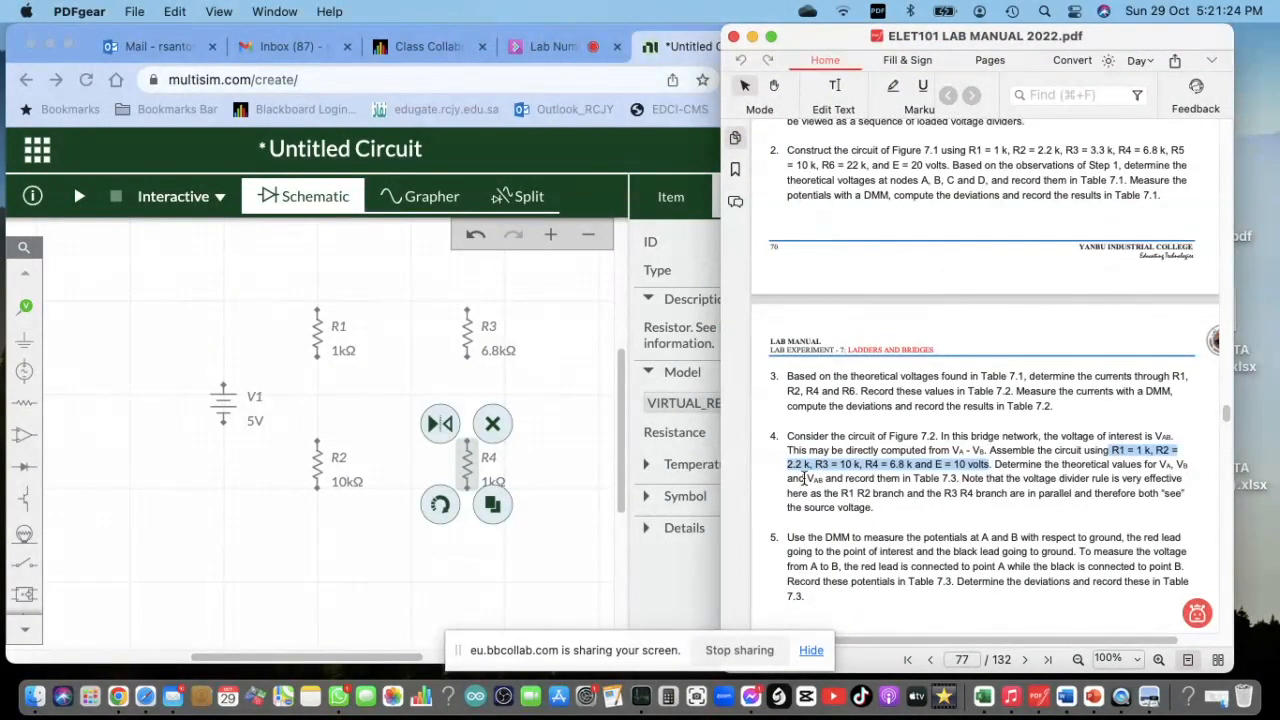
pyautogui.click(320, 485)
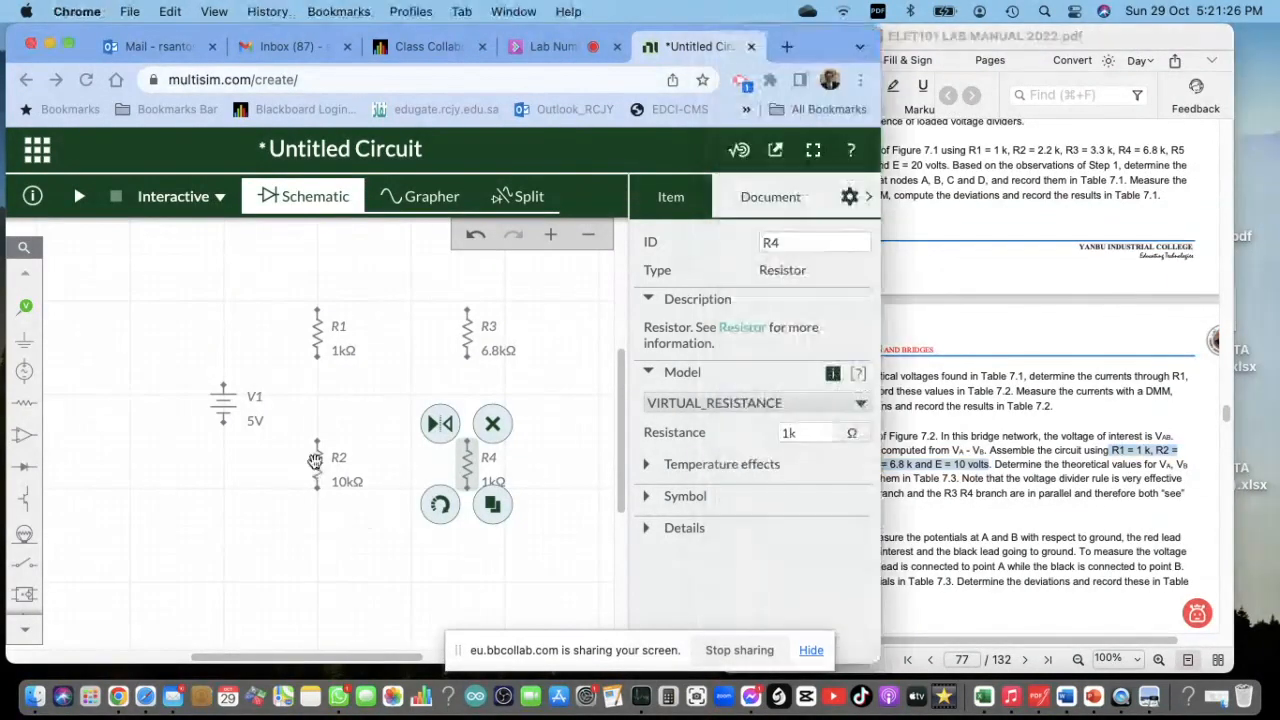
pyautogui.moveTo(806, 437); pyautogui.dragTo(733, 431)
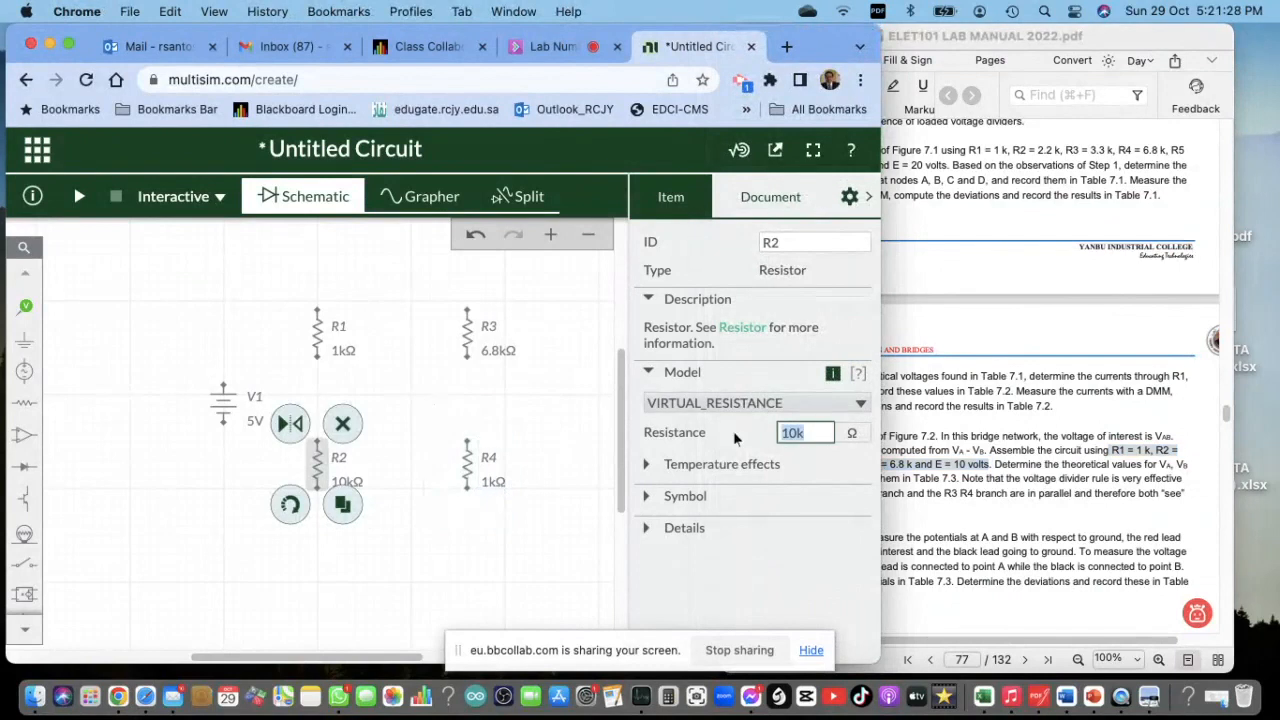
pyautogui.write('2.2k')
pyautogui.press('Return')
pyautogui.click(503, 531)
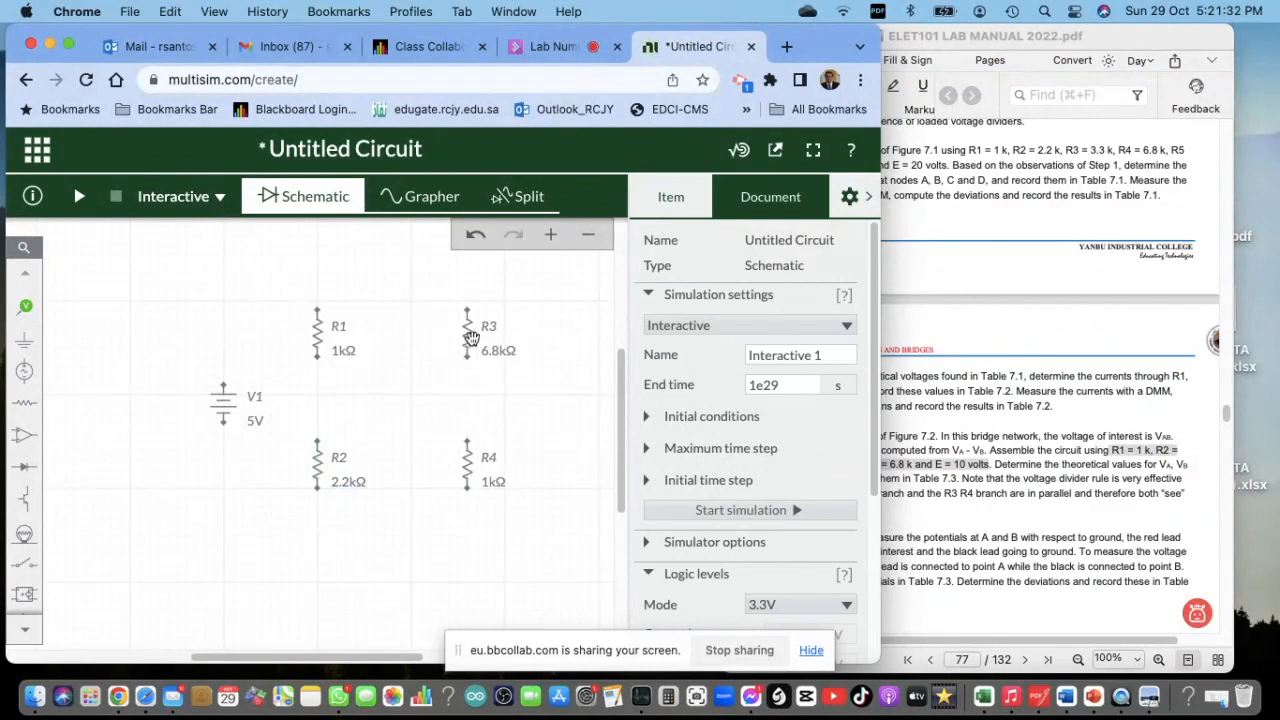
# Set R3's resistance to 10 kΩ, as listed in the lab manual
pyautogui.click(466, 334)
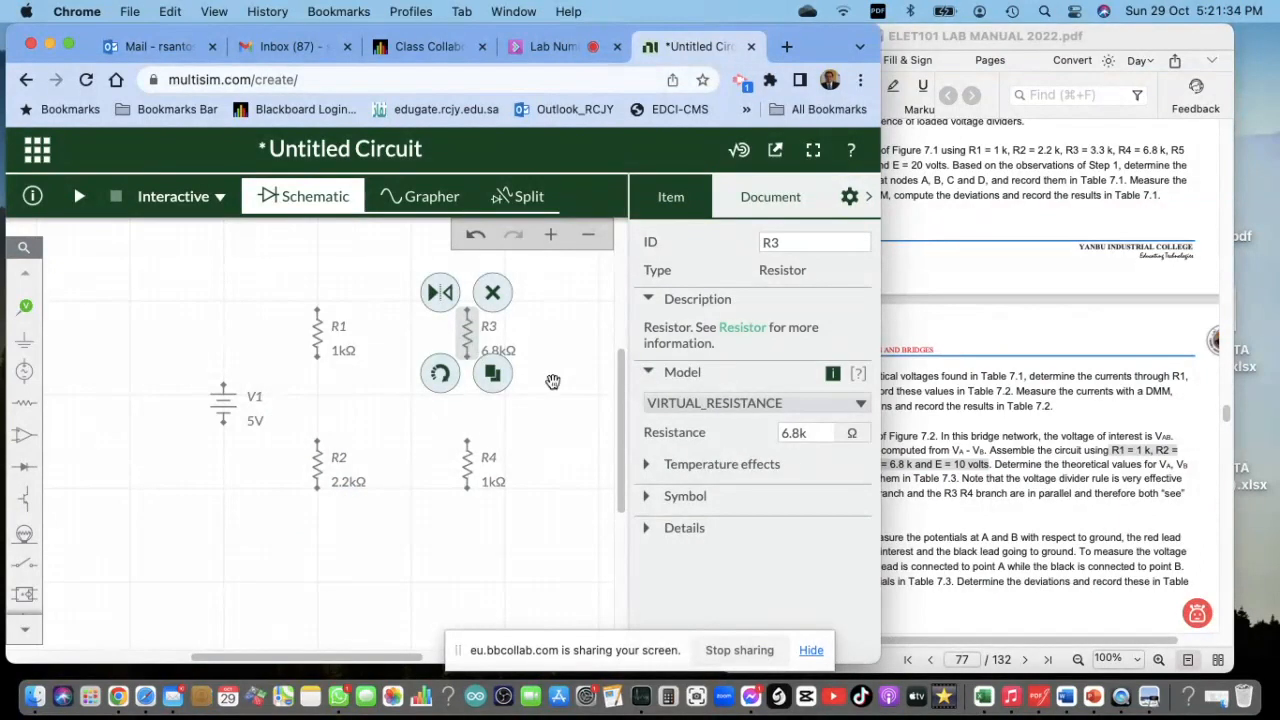
pyautogui.click(1218, 543)
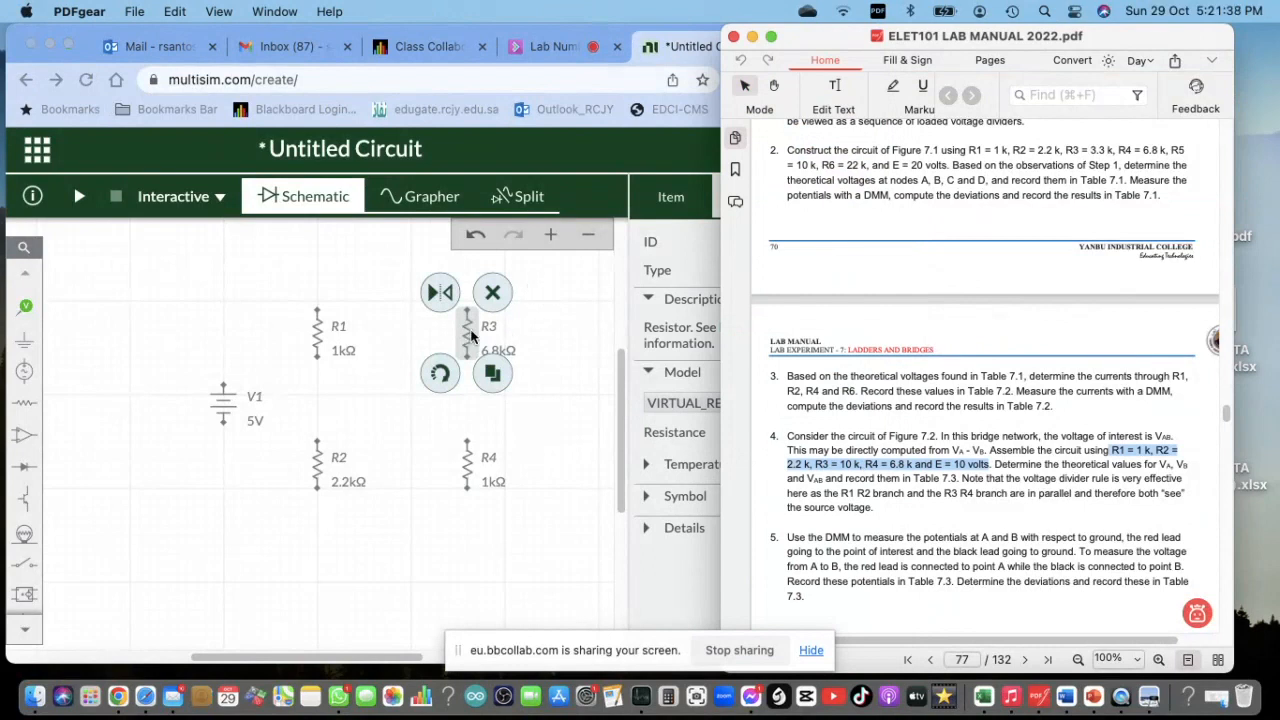
pyautogui.click(653, 525)
pyautogui.moveTo(826, 432); pyautogui.dragTo(765, 439)
pyautogui.write('1')
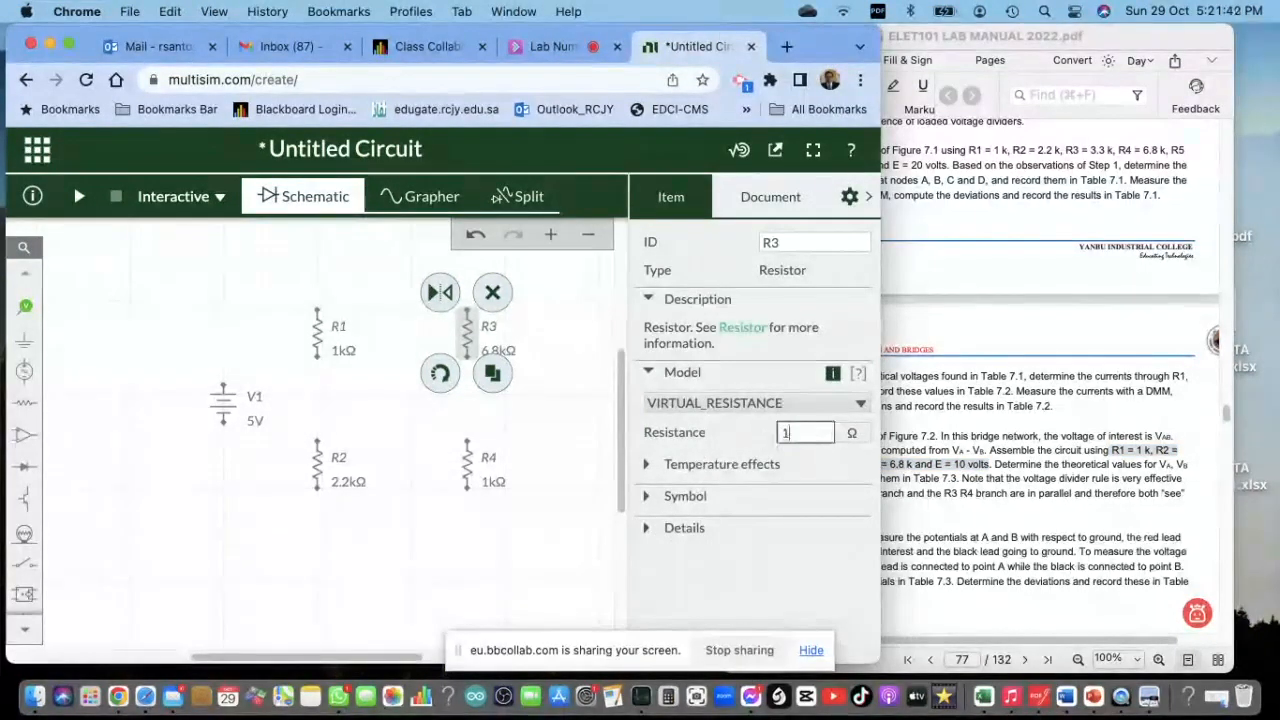
pyautogui.write('0k')
pyautogui.click(517, 571)
# Set R4's resistance to 6.8 kΩ, as listed in the lab manual
pyautogui.click(1028, 534)
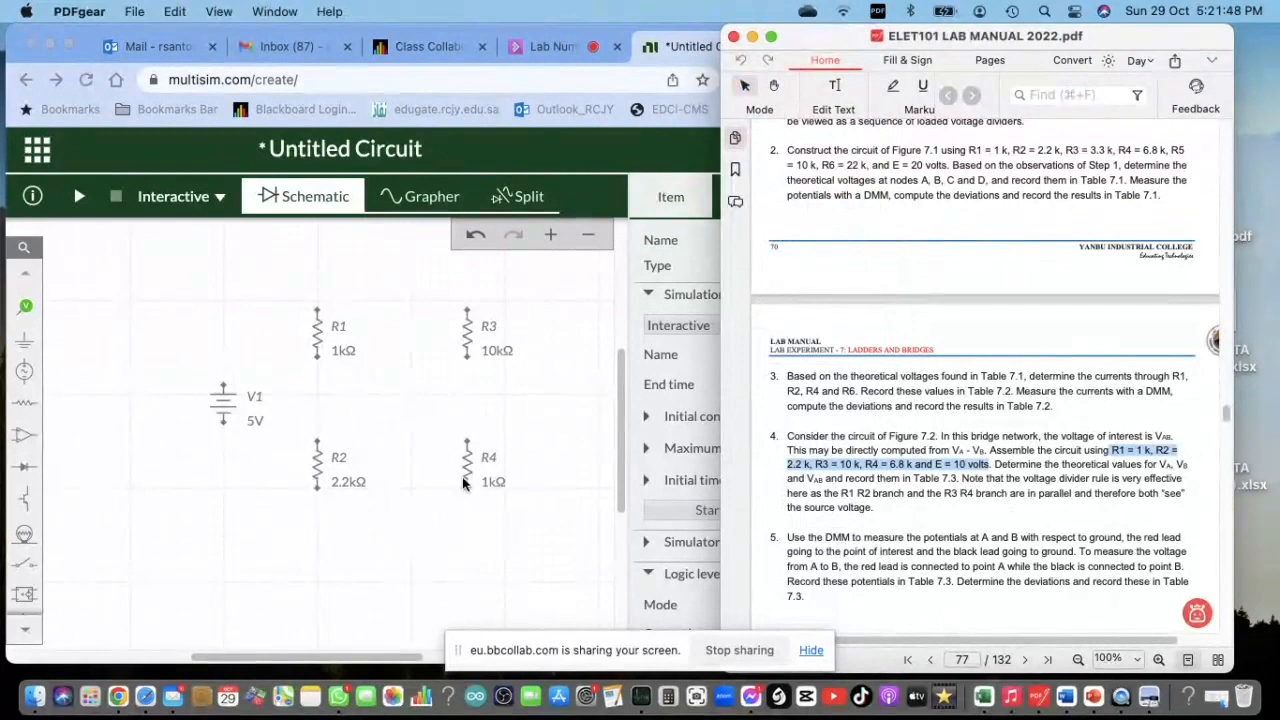
pyautogui.click(466, 472)
pyautogui.moveTo(802, 440); pyautogui.dragTo(756, 440)
pyautogui.write('6')
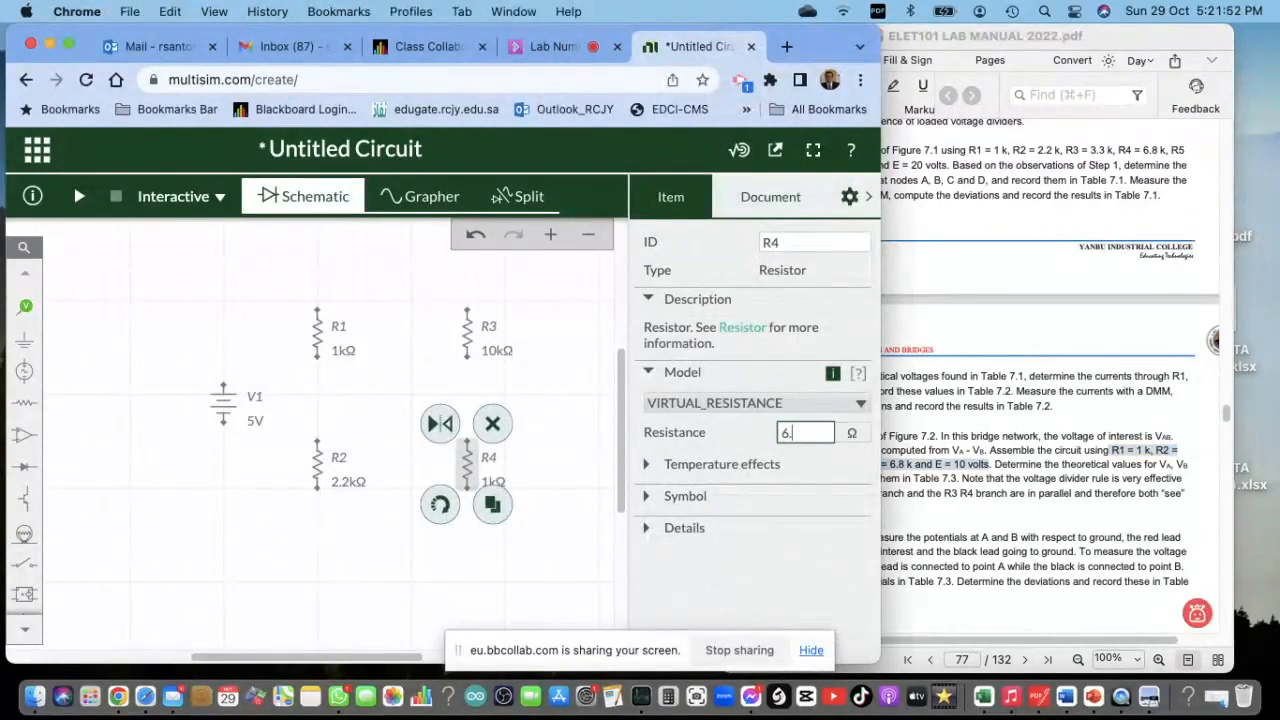
pyautogui.write('.8k')
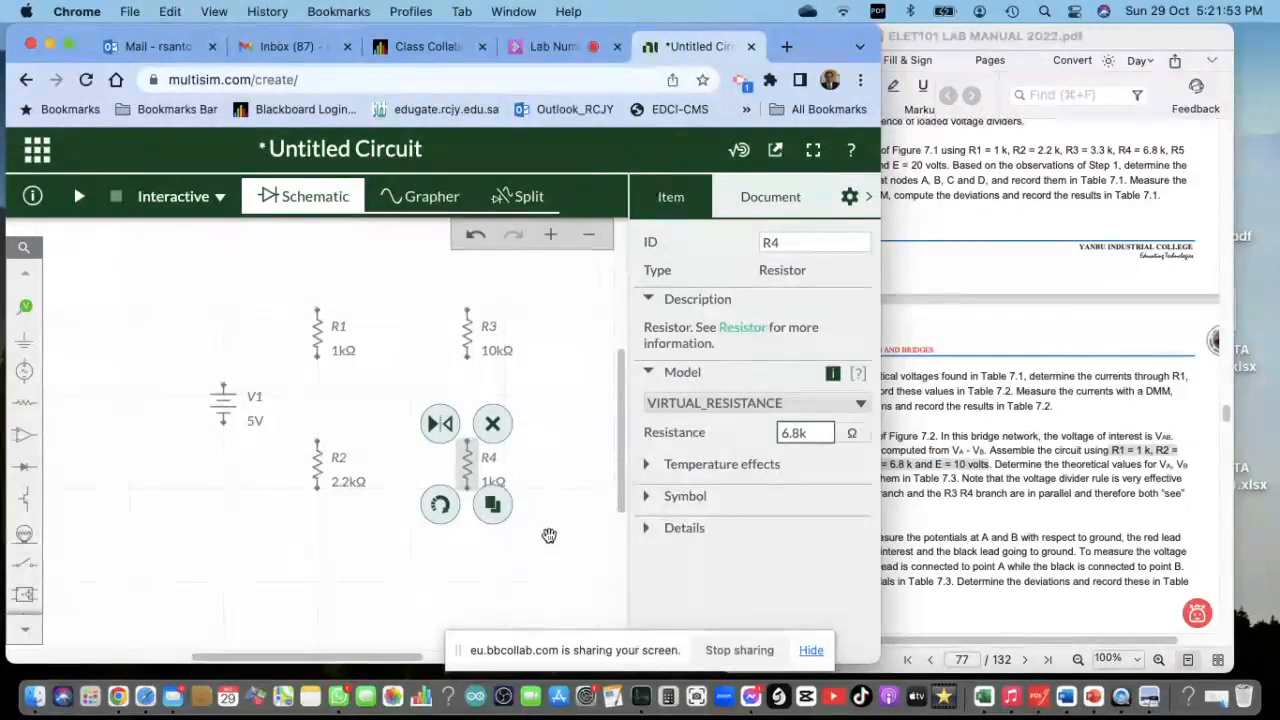
pyautogui.click(548, 565)
# Set the DC voltage of source V1 to 10 V, matching E in the lab manual
pyautogui.click(1069, 555)
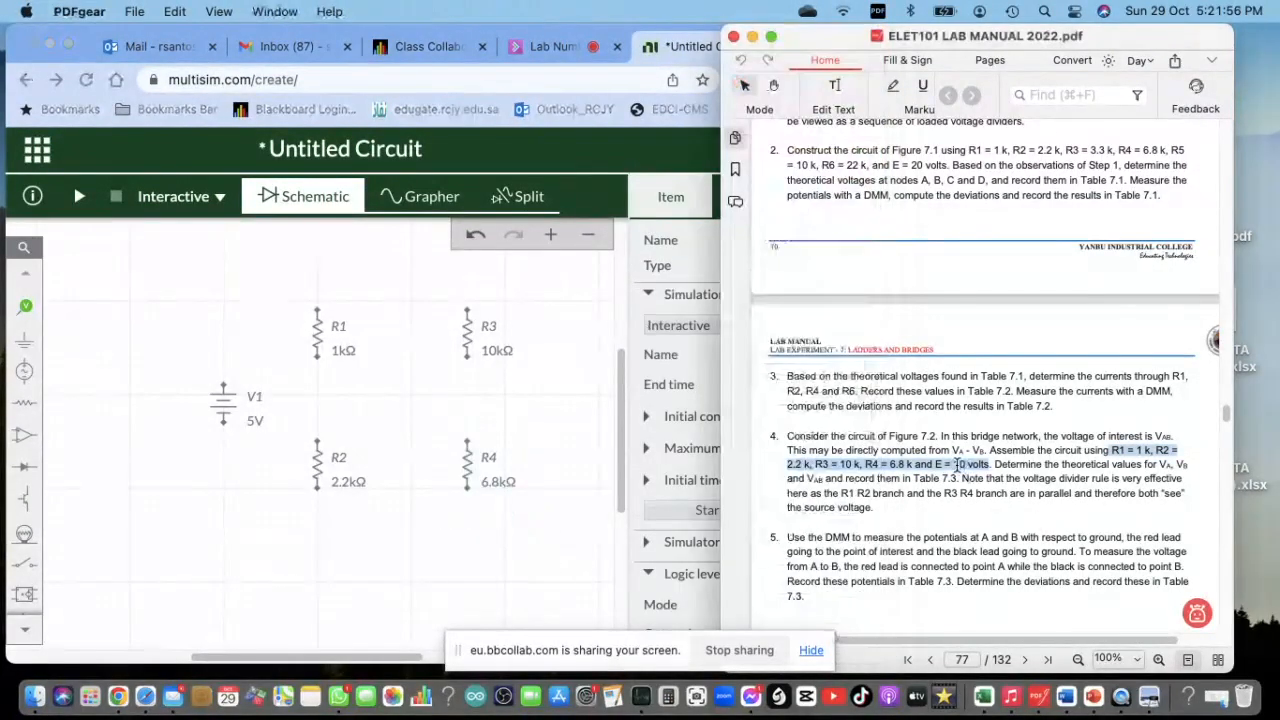
pyautogui.click(235, 410)
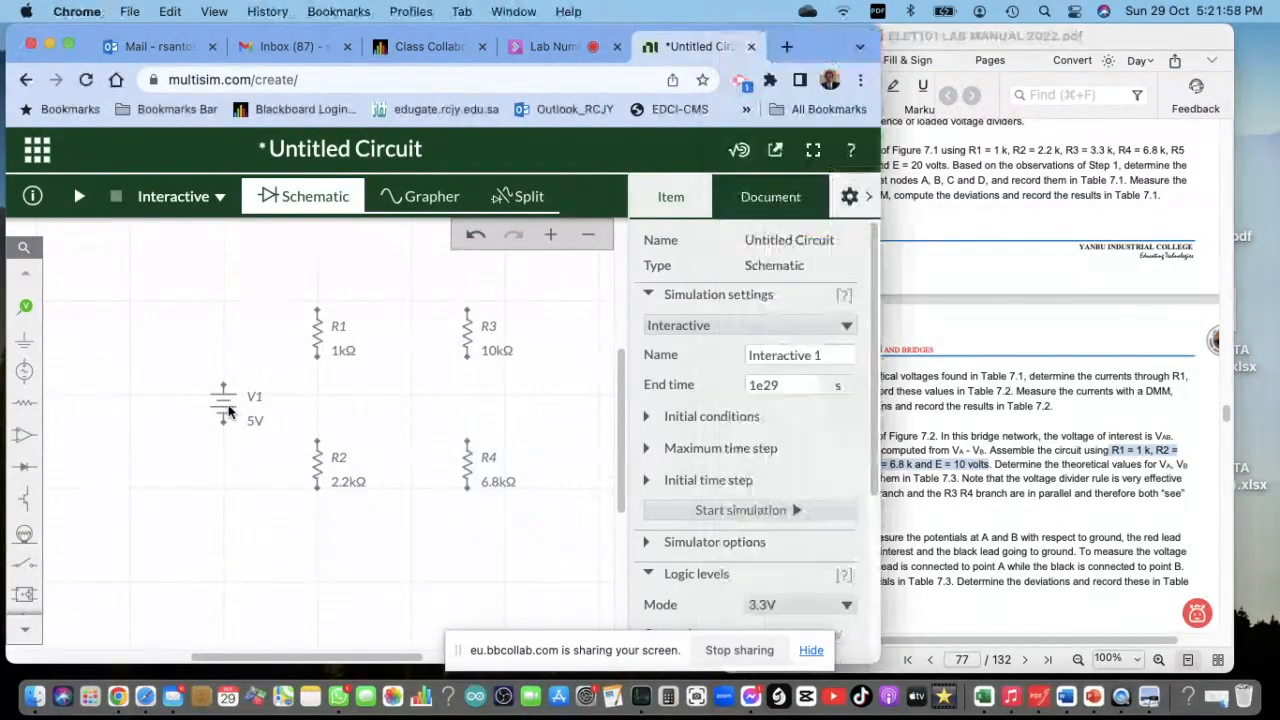
pyautogui.click(797, 417)
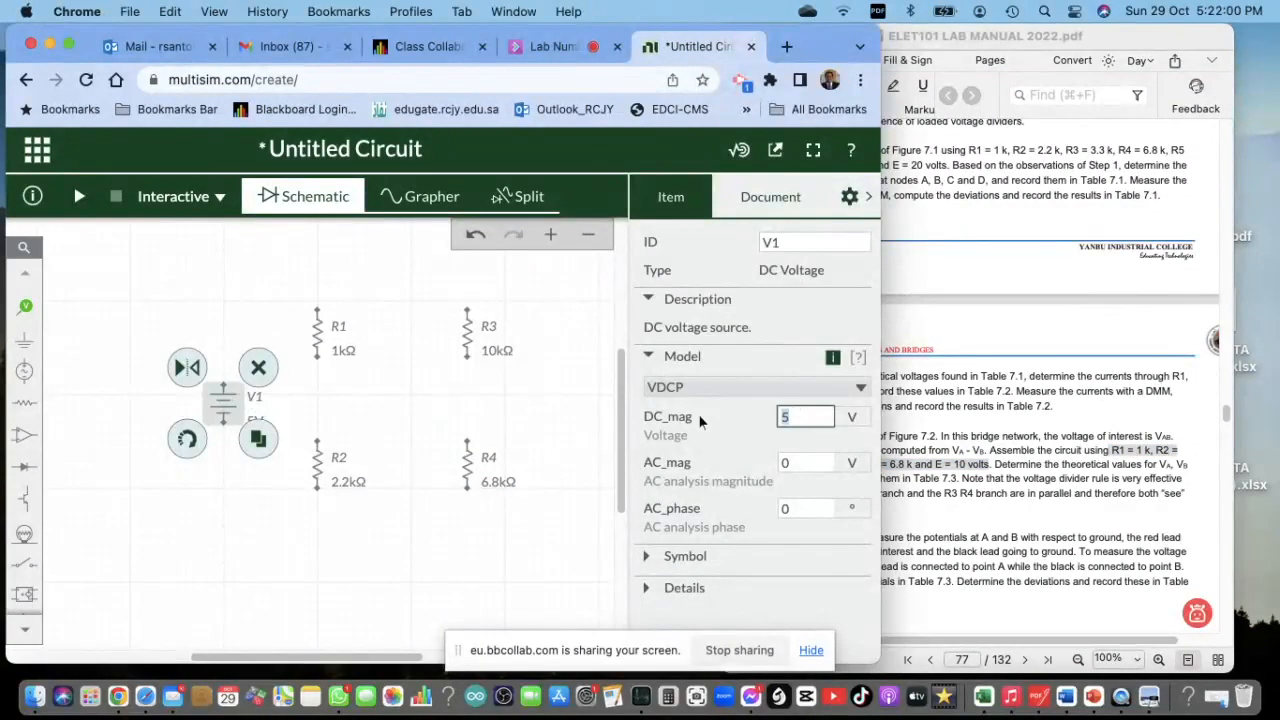
pyautogui.click(458, 565)
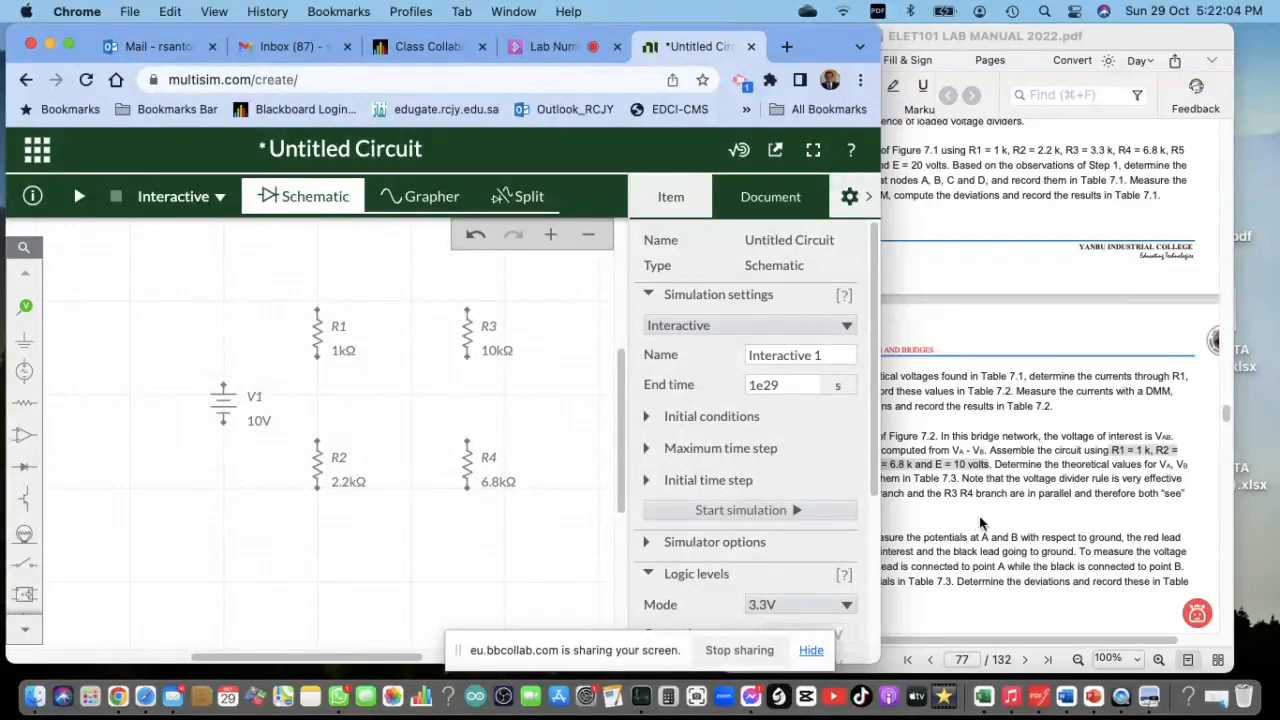
# Review the Figure 7.2 bridge schematic and the procedure for measuring its node voltages in the lab manual
pyautogui.scroll(5, 1010, 445)
pyautogui.moveTo(1114, 40); pyautogui.dragTo(1205, 41)
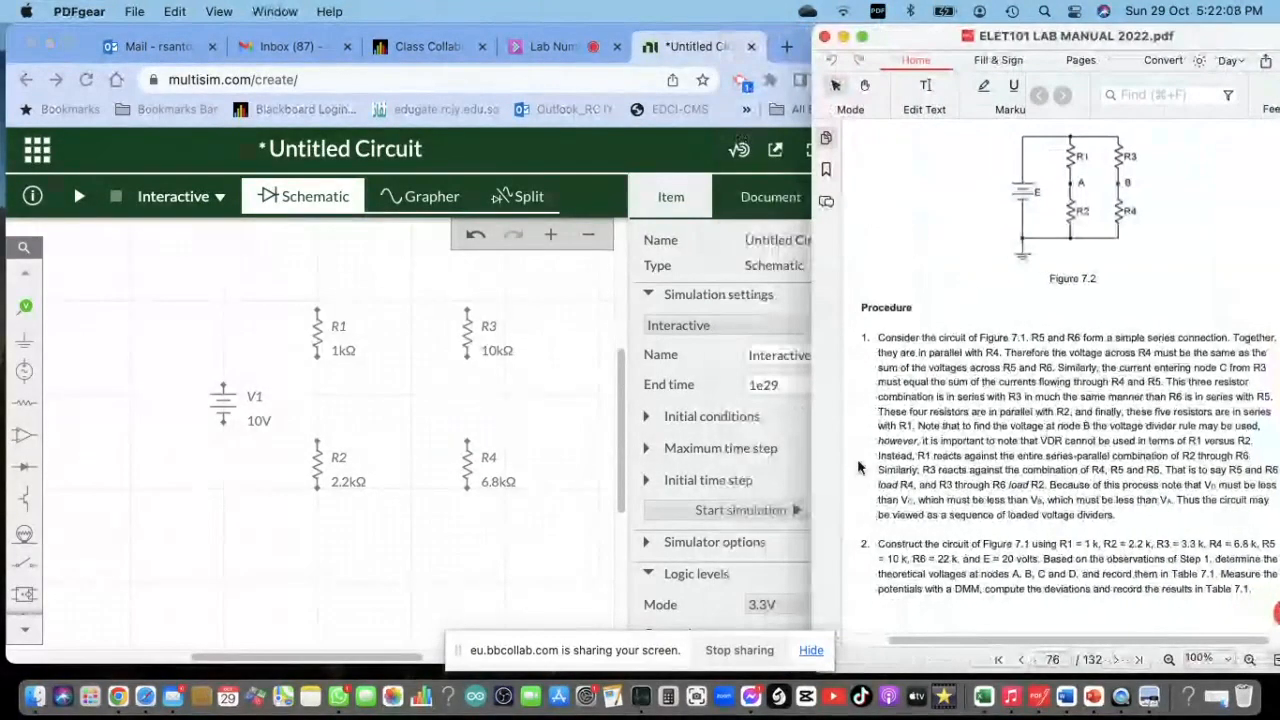
pyautogui.scroll(3, 1030, 453)
pyautogui.scroll(-10, 1030, 453)
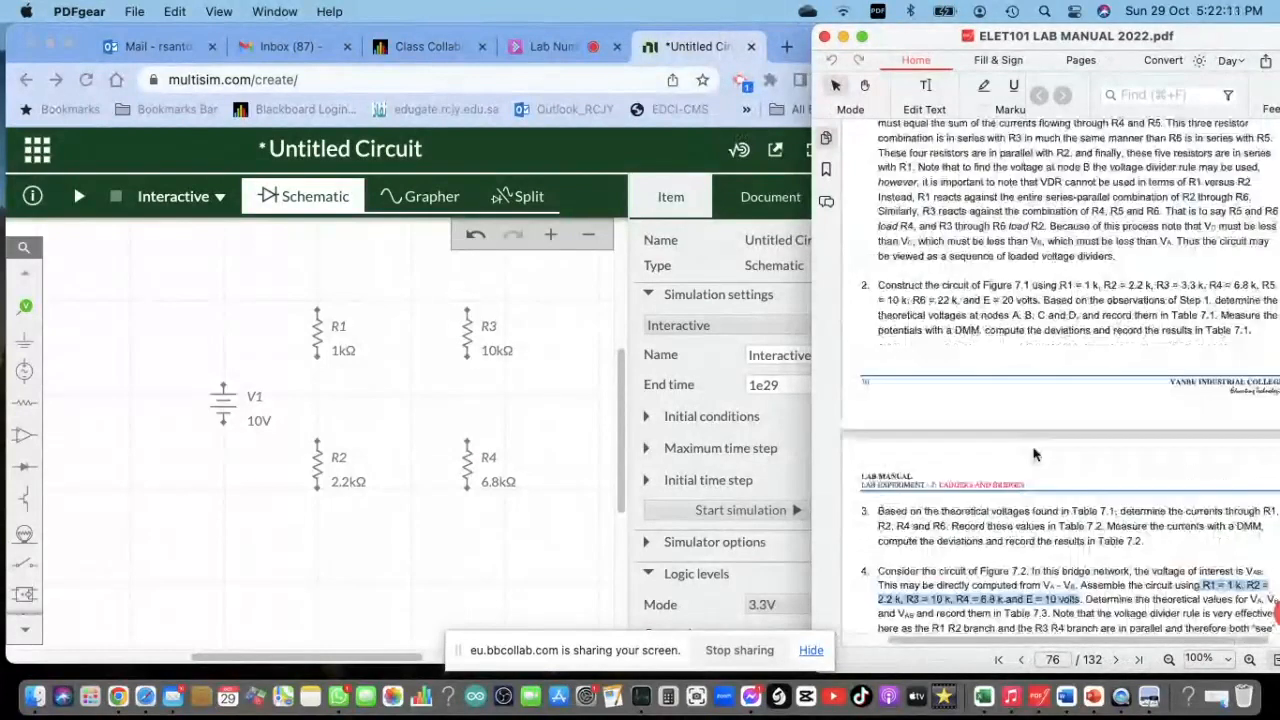
pyautogui.scroll(-3, 1035, 455)
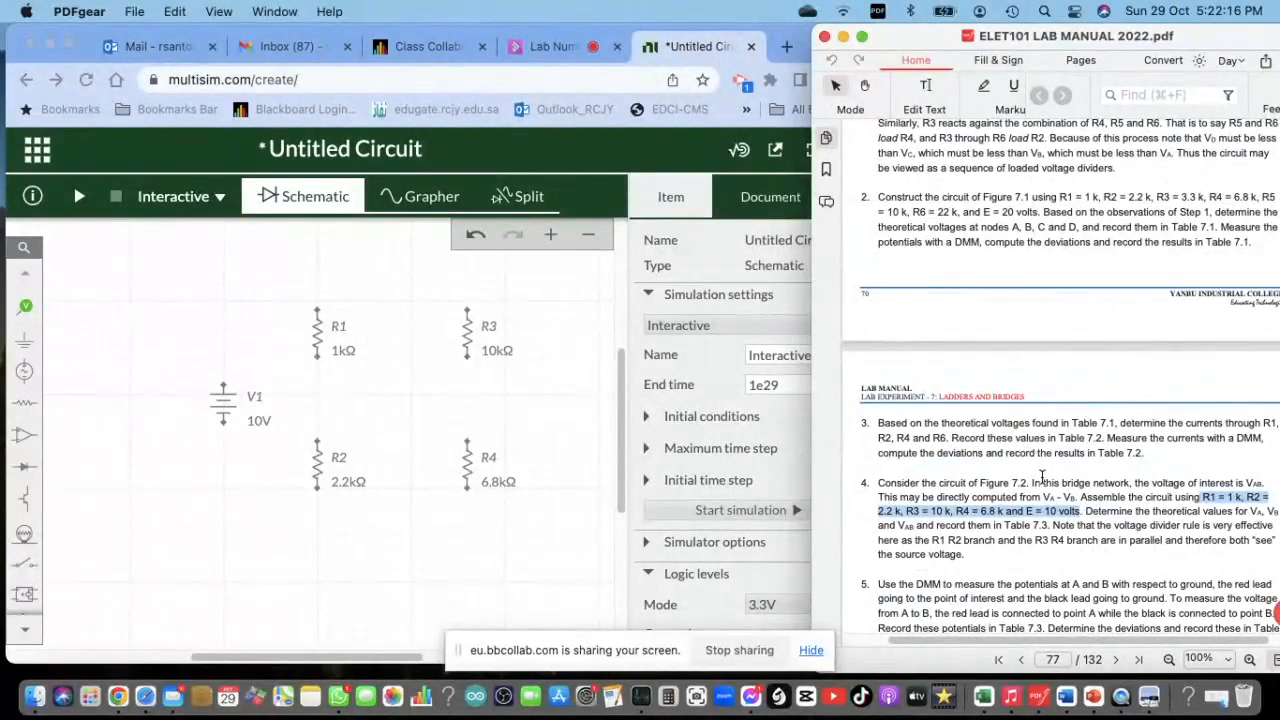
pyautogui.click(506, 454)
pyautogui.scroll(12, 1078, 326)
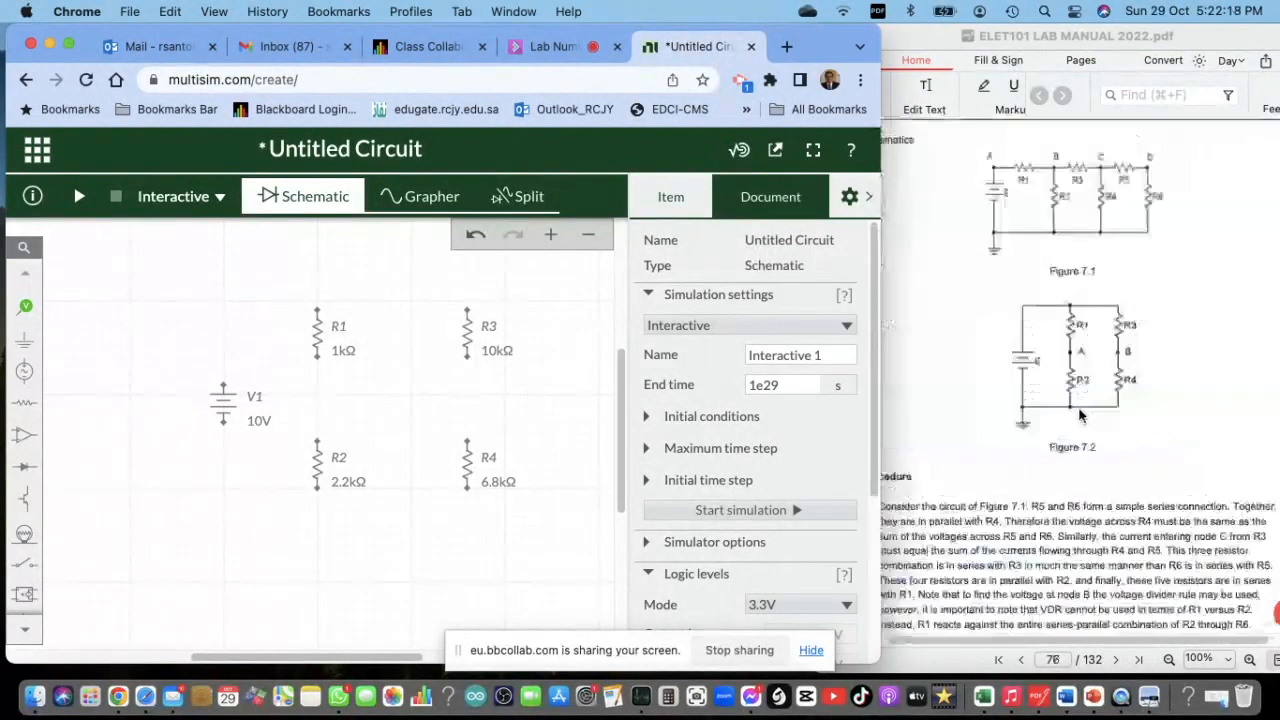
# Wire V1's positive terminal to the upper end of R1 and join R3's upper end to the same node
pyautogui.click(224, 385)
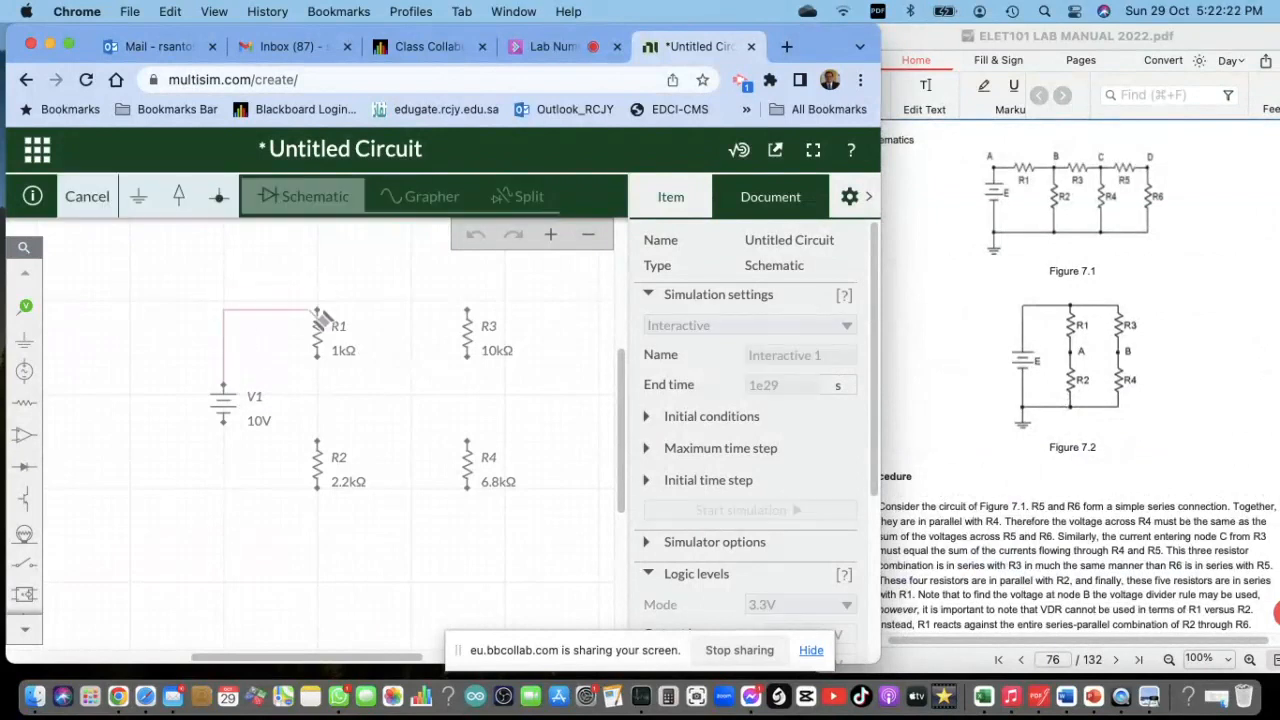
pyautogui.click(320, 308)
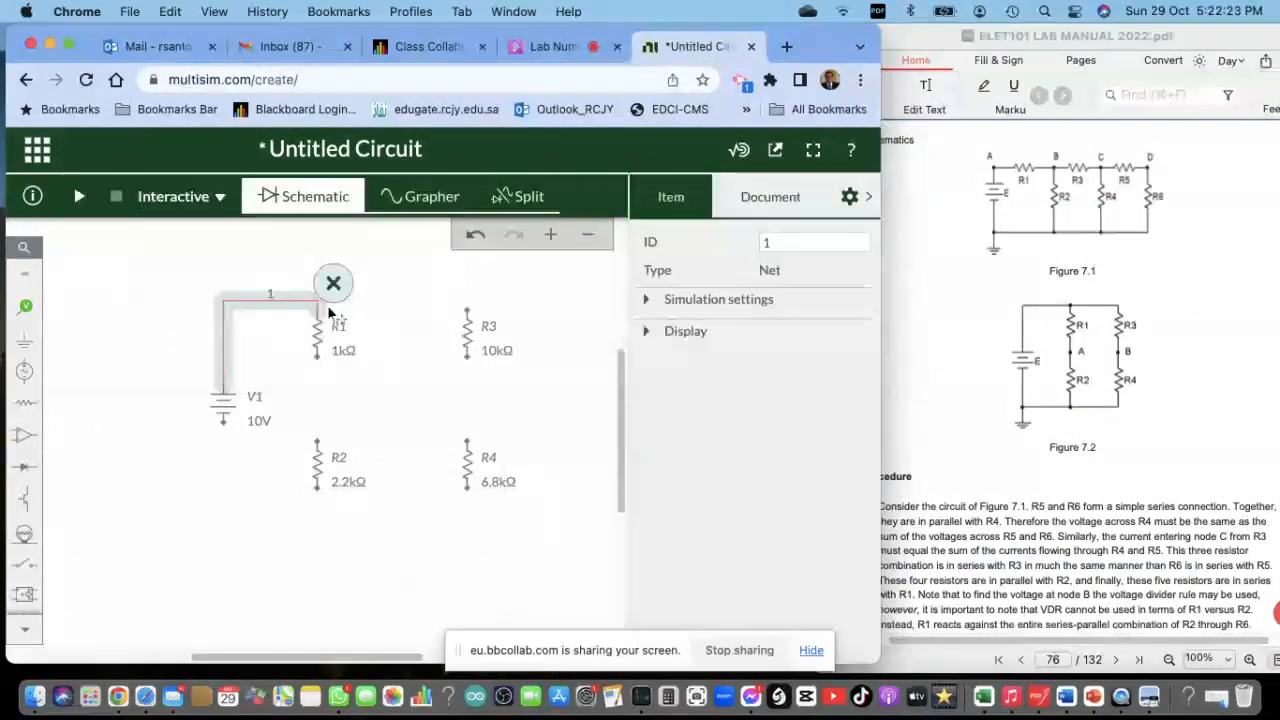
pyautogui.click(467, 308)
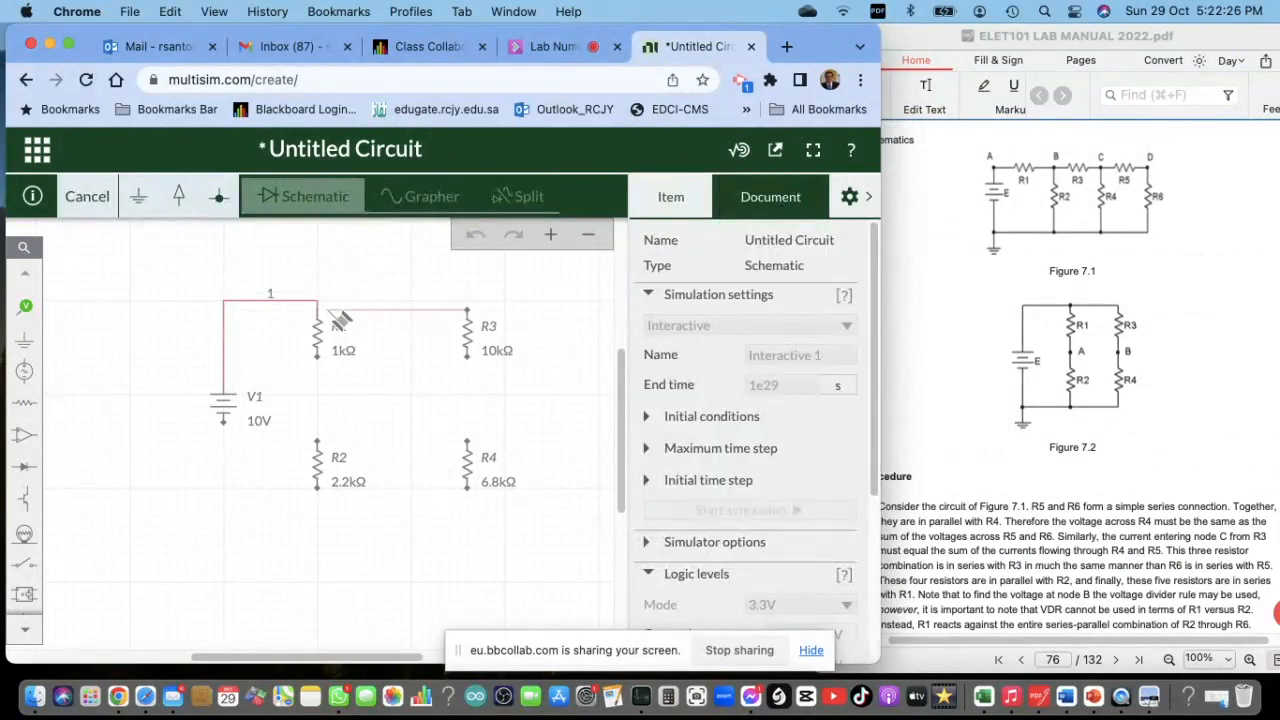
pyautogui.click(318, 304)
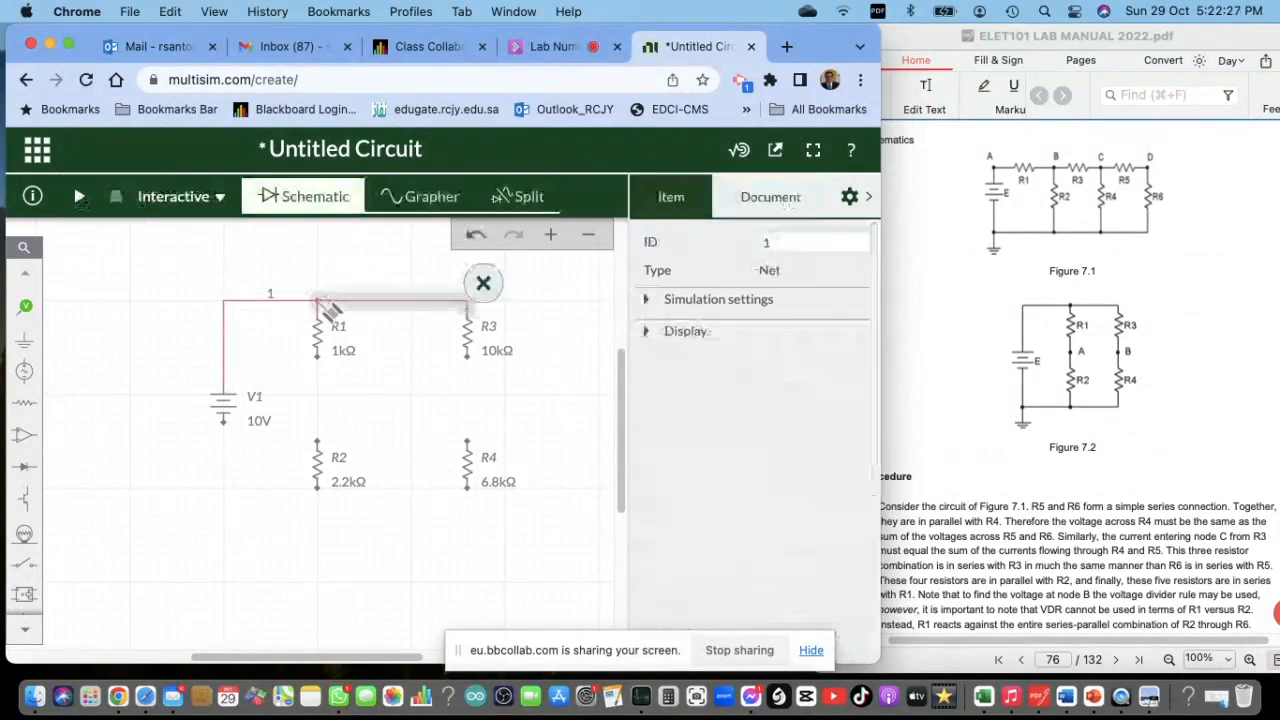
# Wire R3 in series with R4 and connect the lower ends of R2 and R4
pyautogui.click(469, 360)
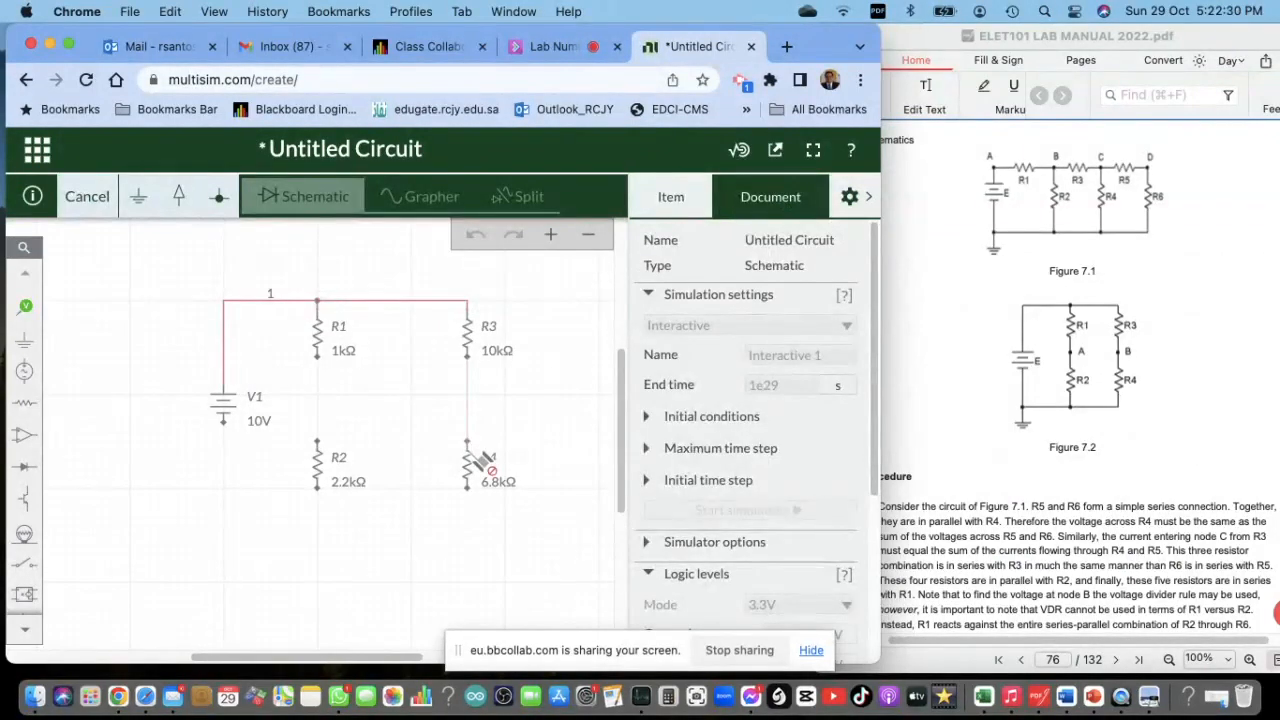
pyautogui.click(468, 443)
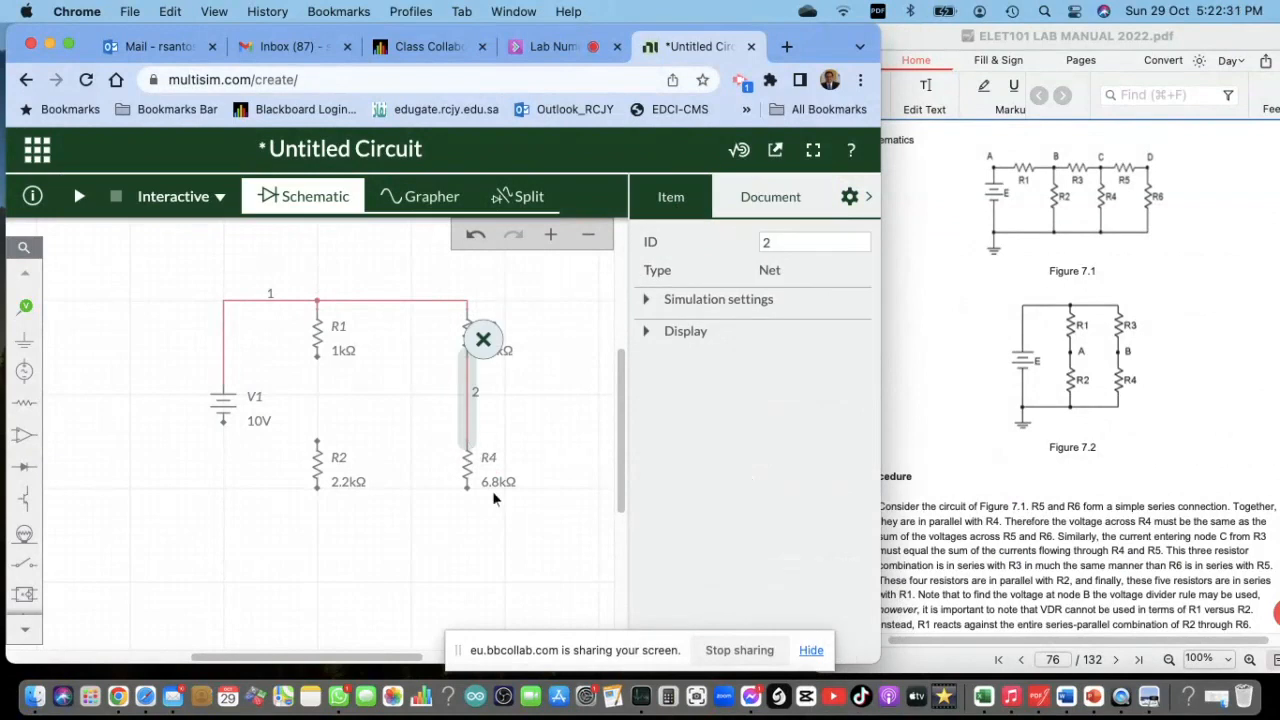
pyautogui.click(318, 490)
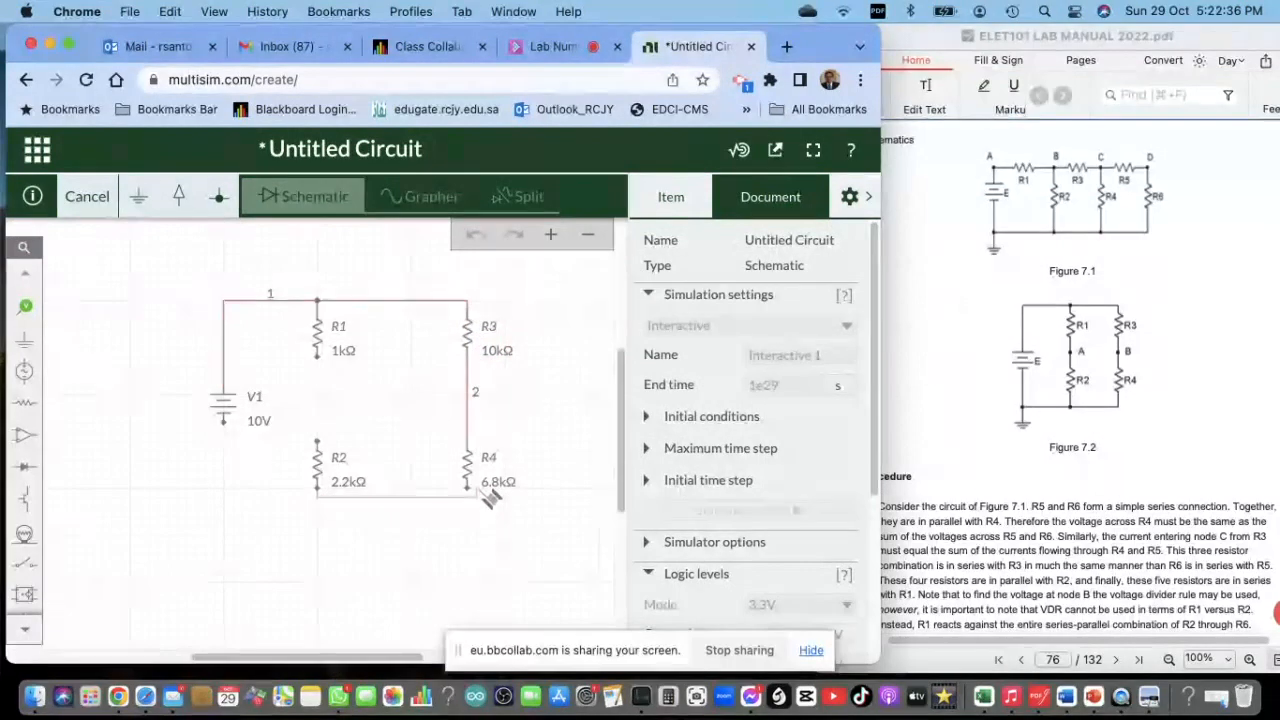
pyautogui.click(468, 492)
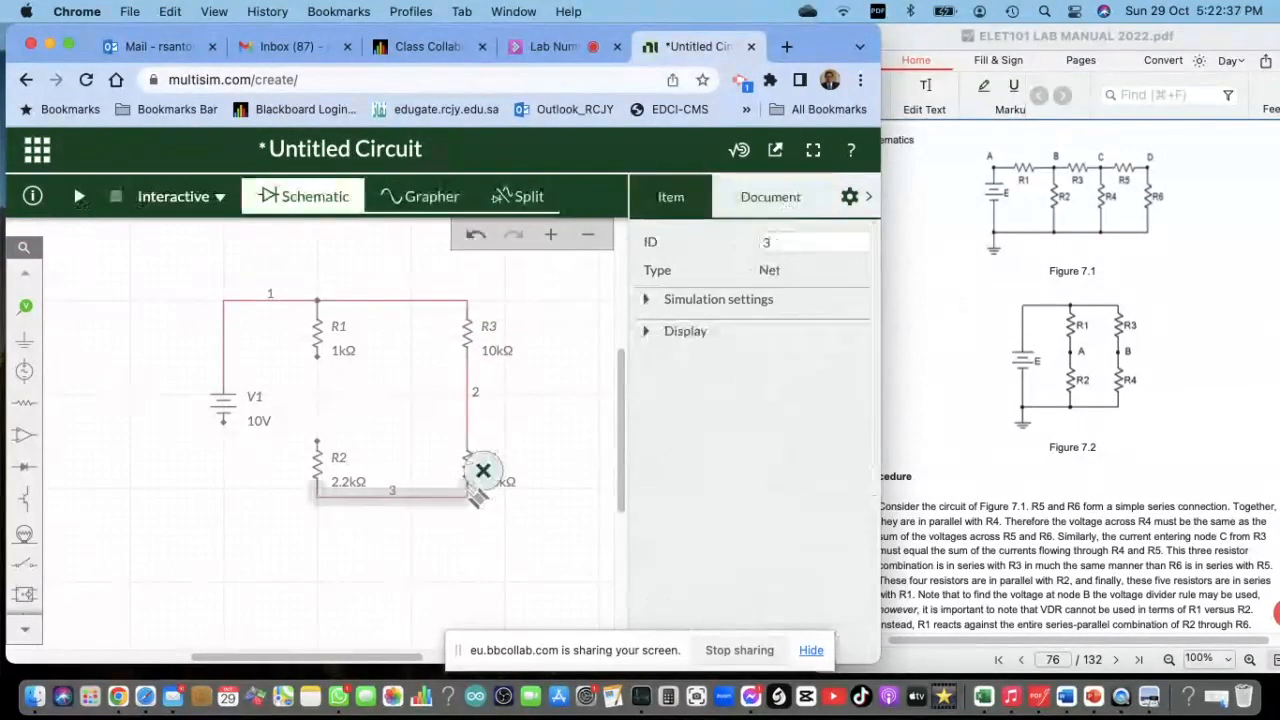
# Wire R1 in series with R2 and connect V1's negative terminal to the lower R2–R4 node
pyautogui.click(318, 357)
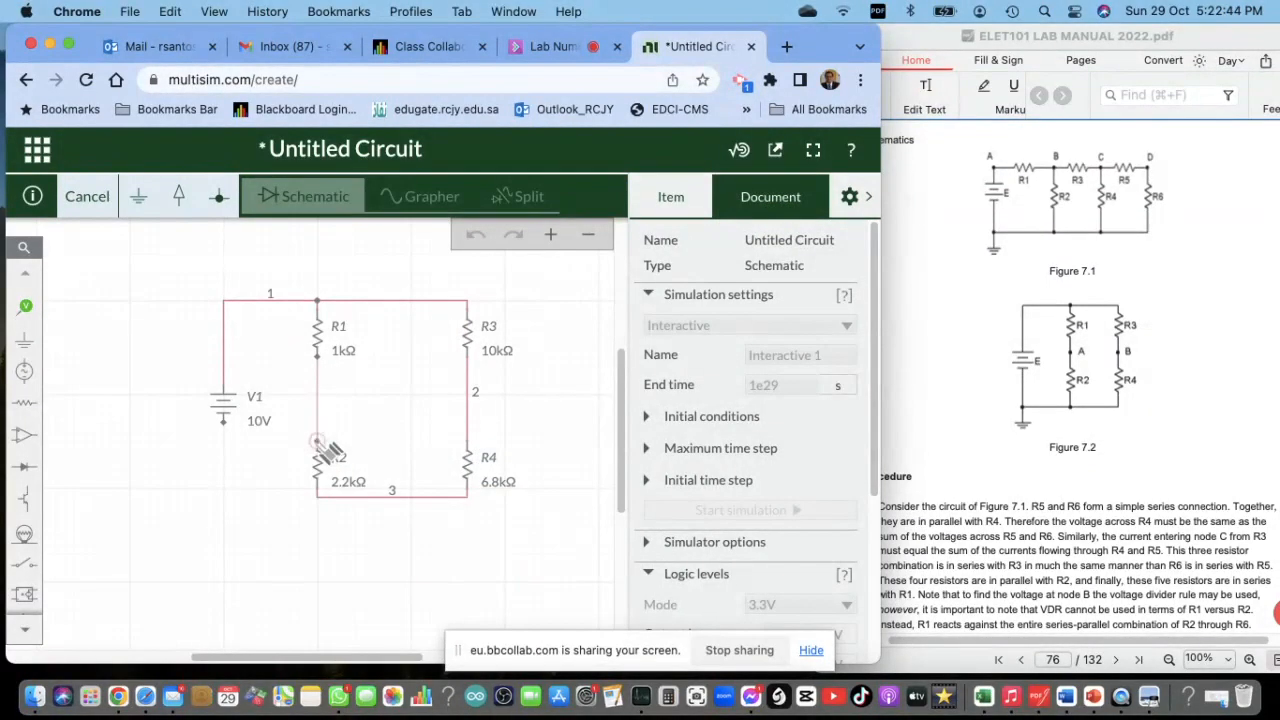
pyautogui.click(320, 445)
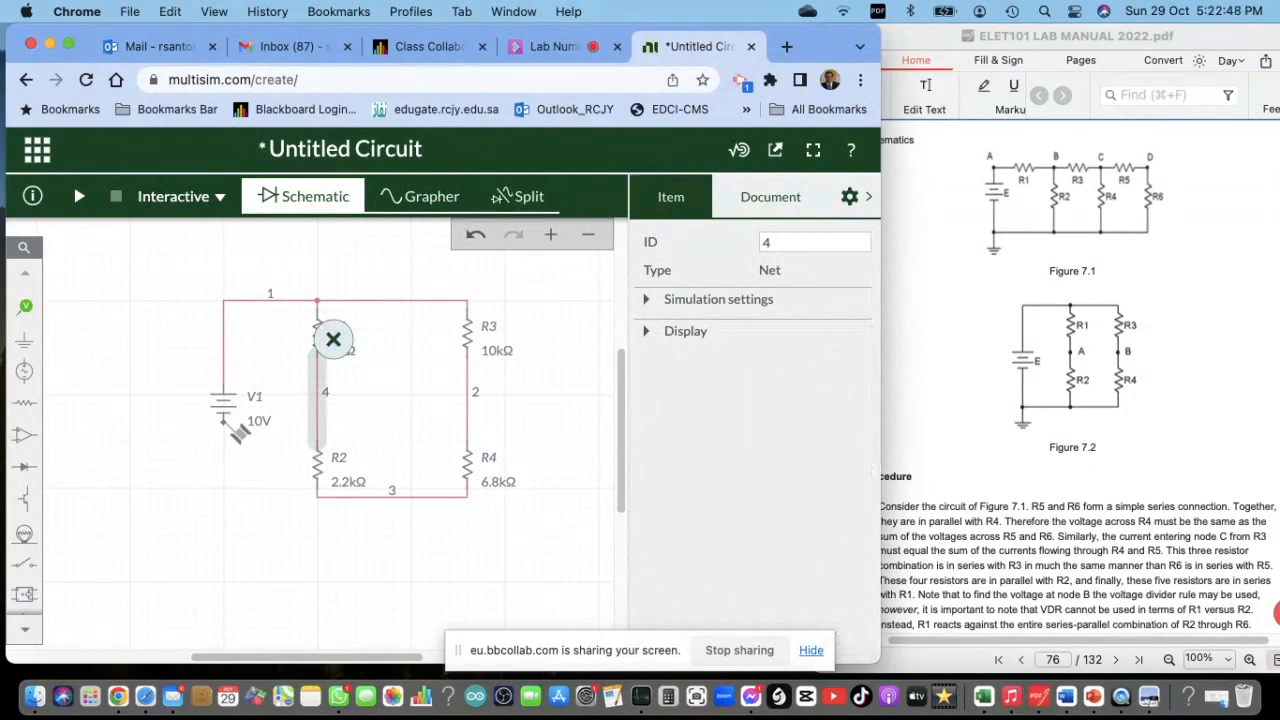
pyautogui.click(224, 424)
pyautogui.click(316, 497)
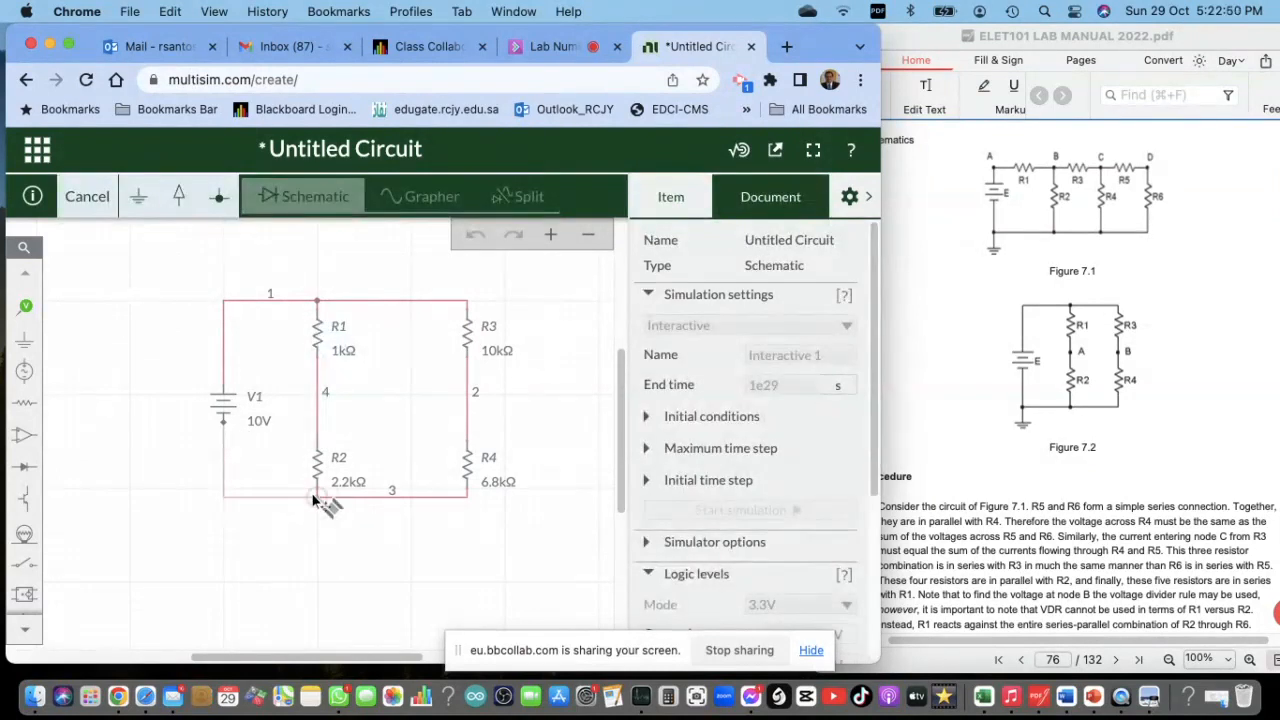
pyautogui.click(358, 537)
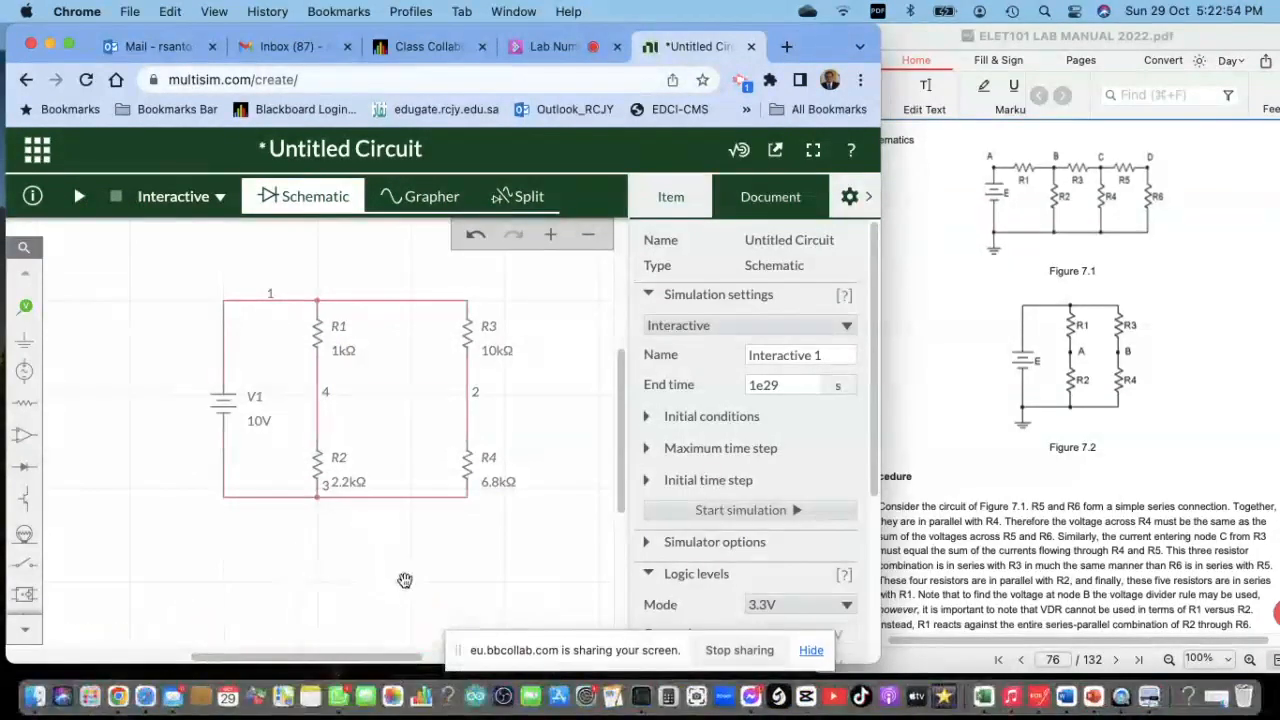
# Check which voltages Table 7.3 requires and locate nodes A and B in Figure 7.2 of the lab manual
pyautogui.scroll(-10, 1115, 508)
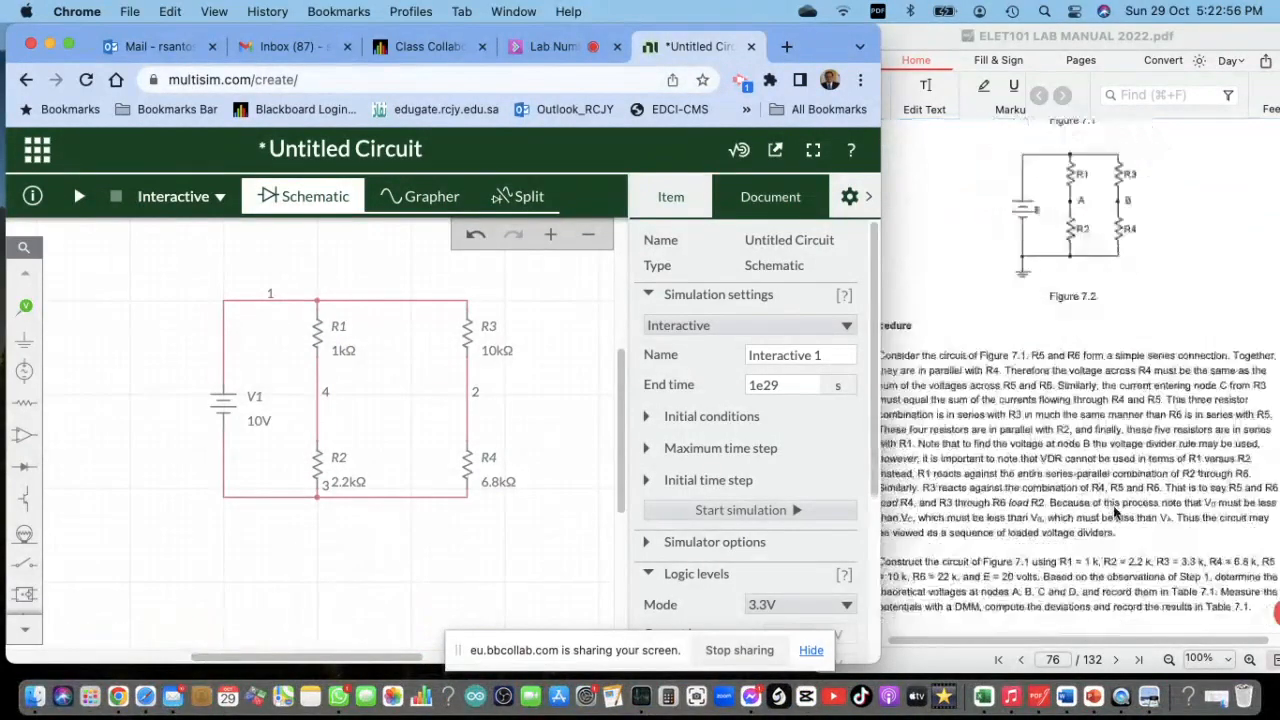
pyautogui.scroll(-15, 1115, 508)
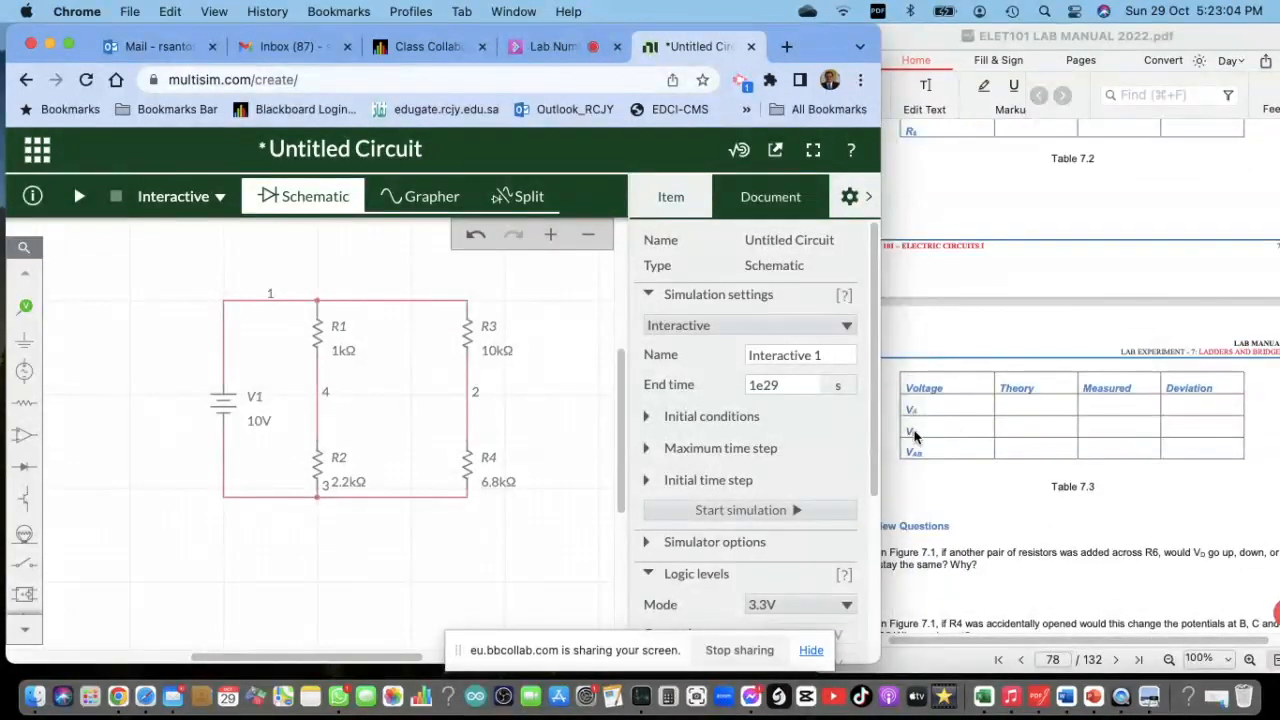
pyautogui.scroll(15, 1131, 467)
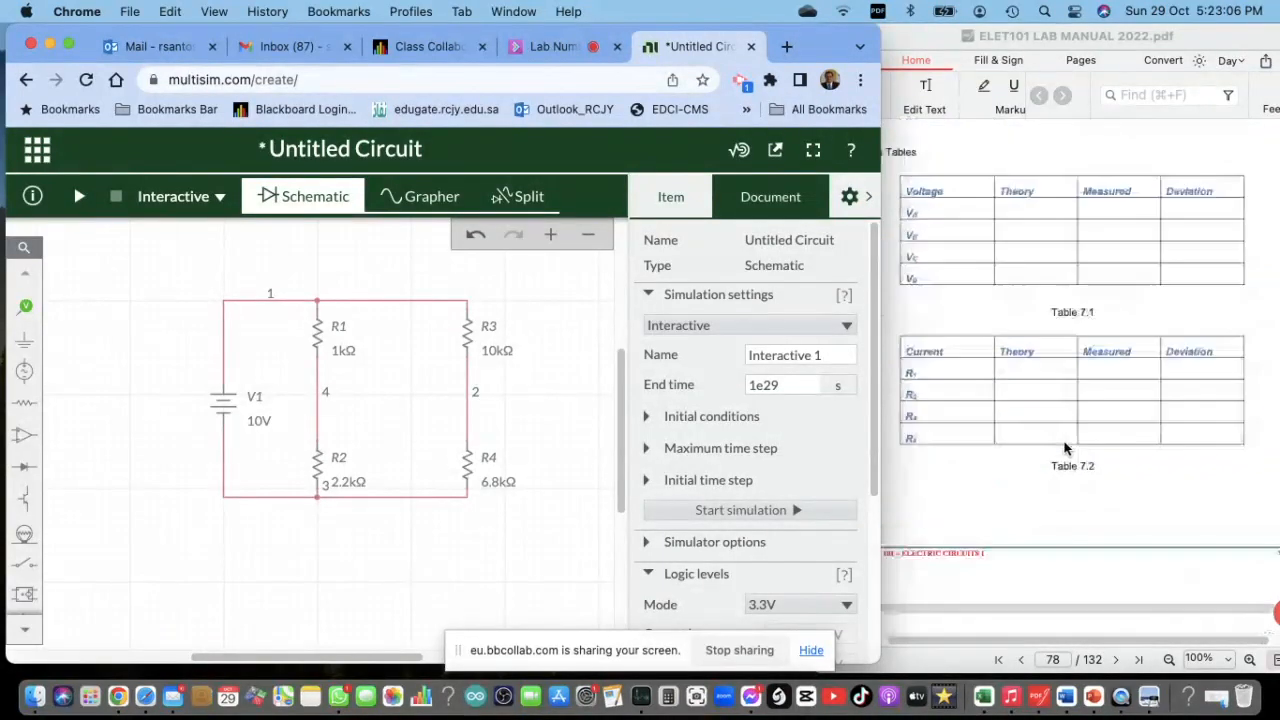
pyautogui.scroll(-2, 1058, 465)
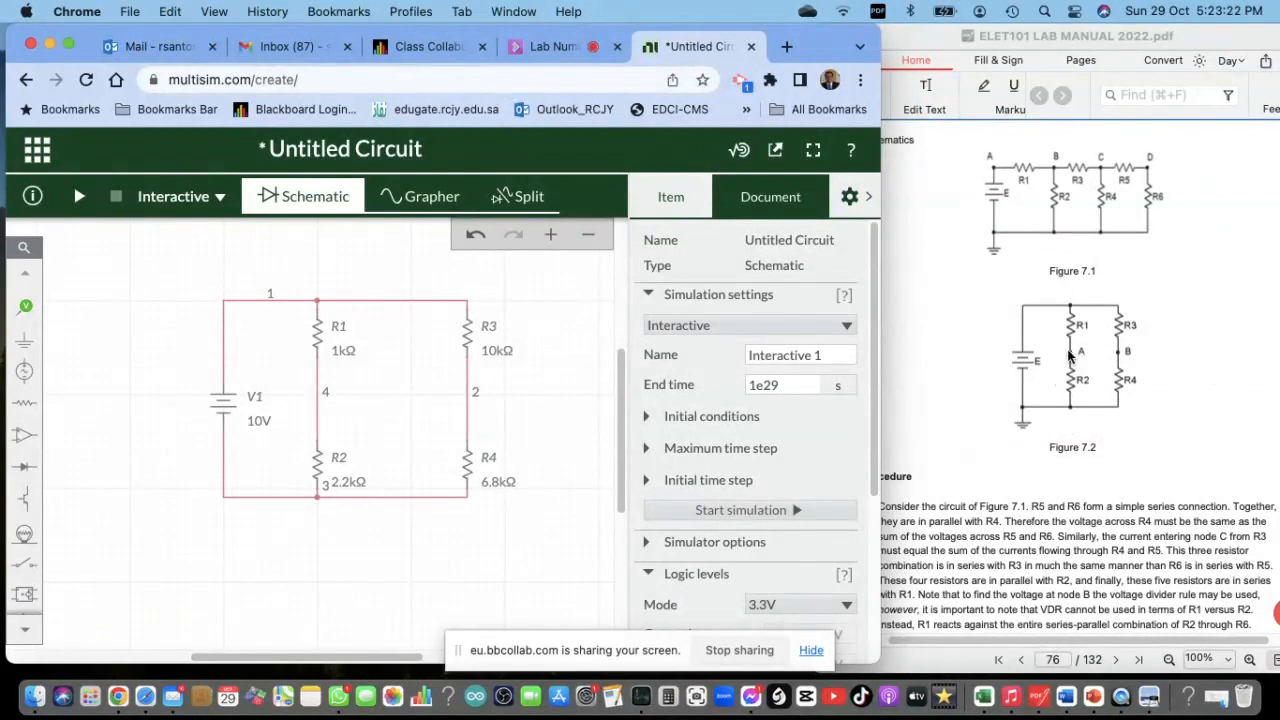
pyautogui.click(1120, 362)
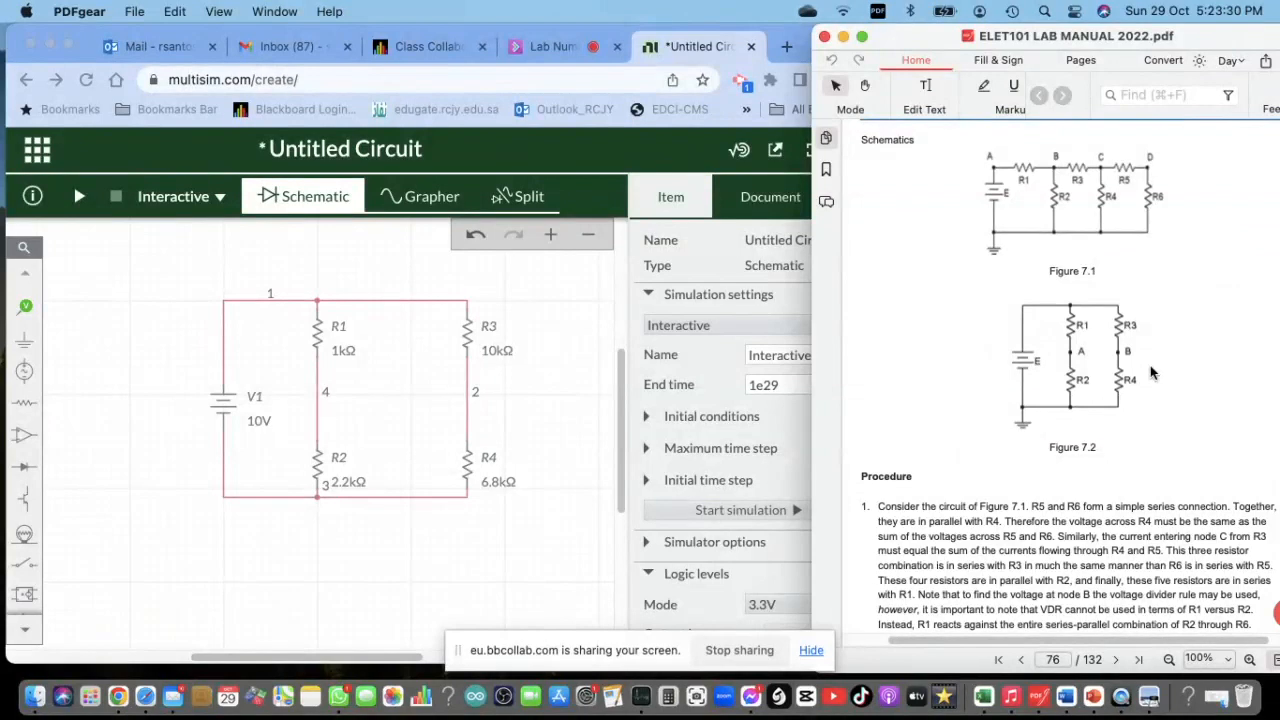
# Place a voltage probe on the node between R1 and R2 and name it Va
pyautogui.click(372, 556)
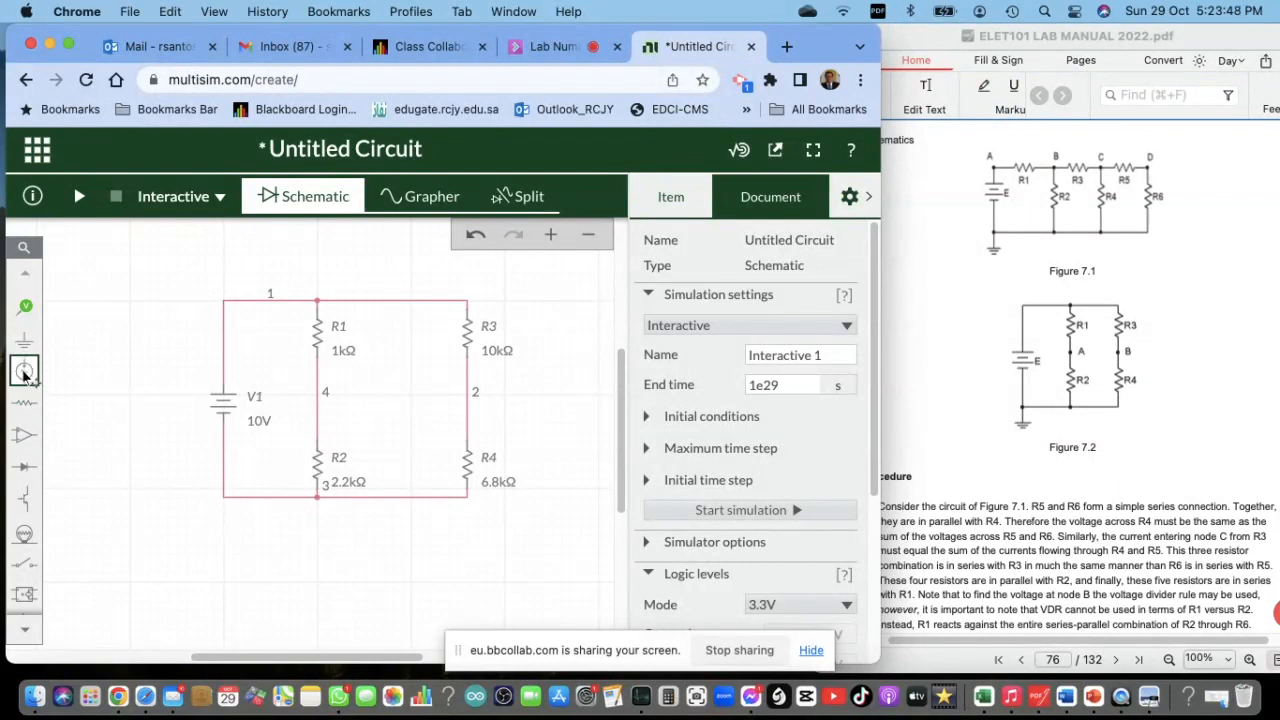
pyautogui.click(25, 308)
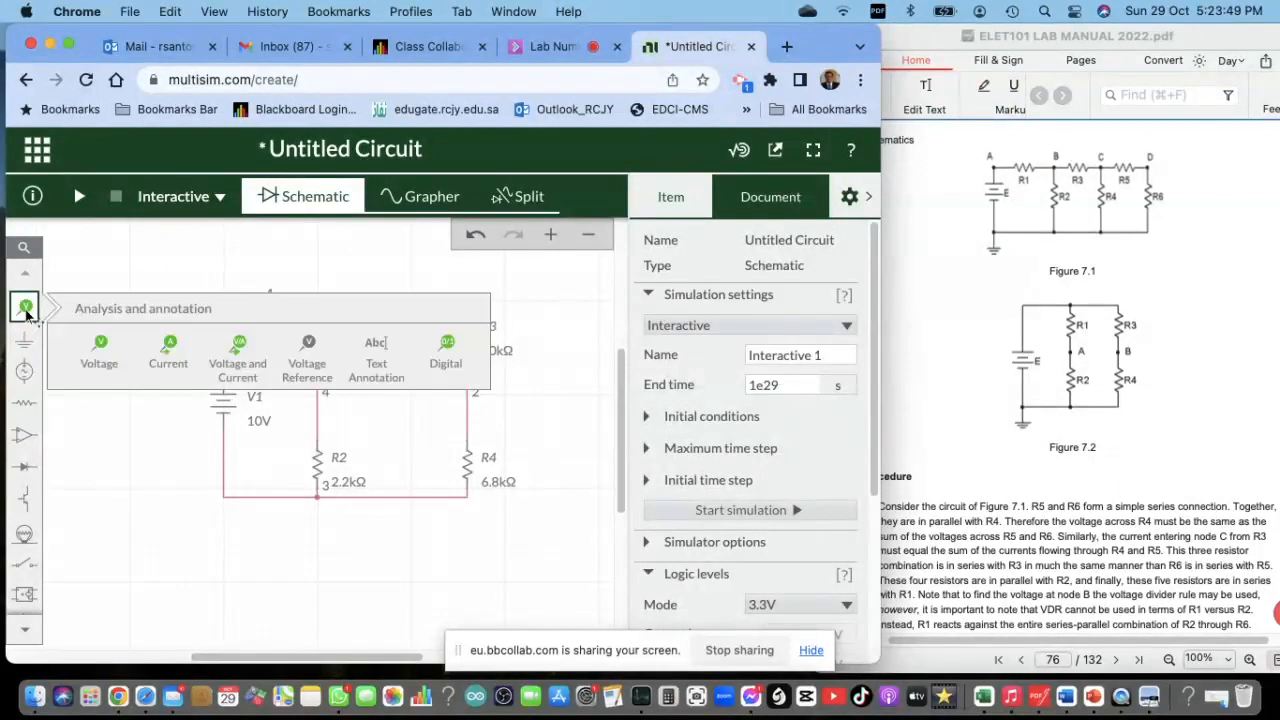
pyautogui.click(99, 348)
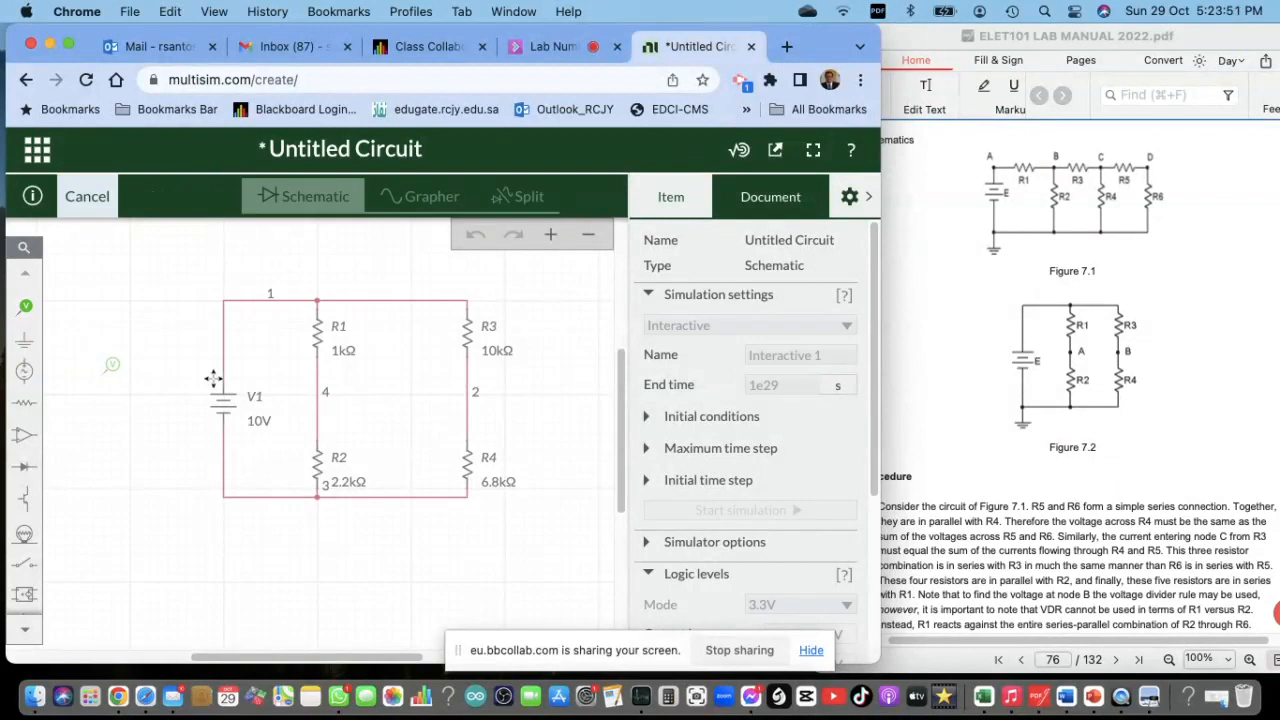
pyautogui.click(329, 373)
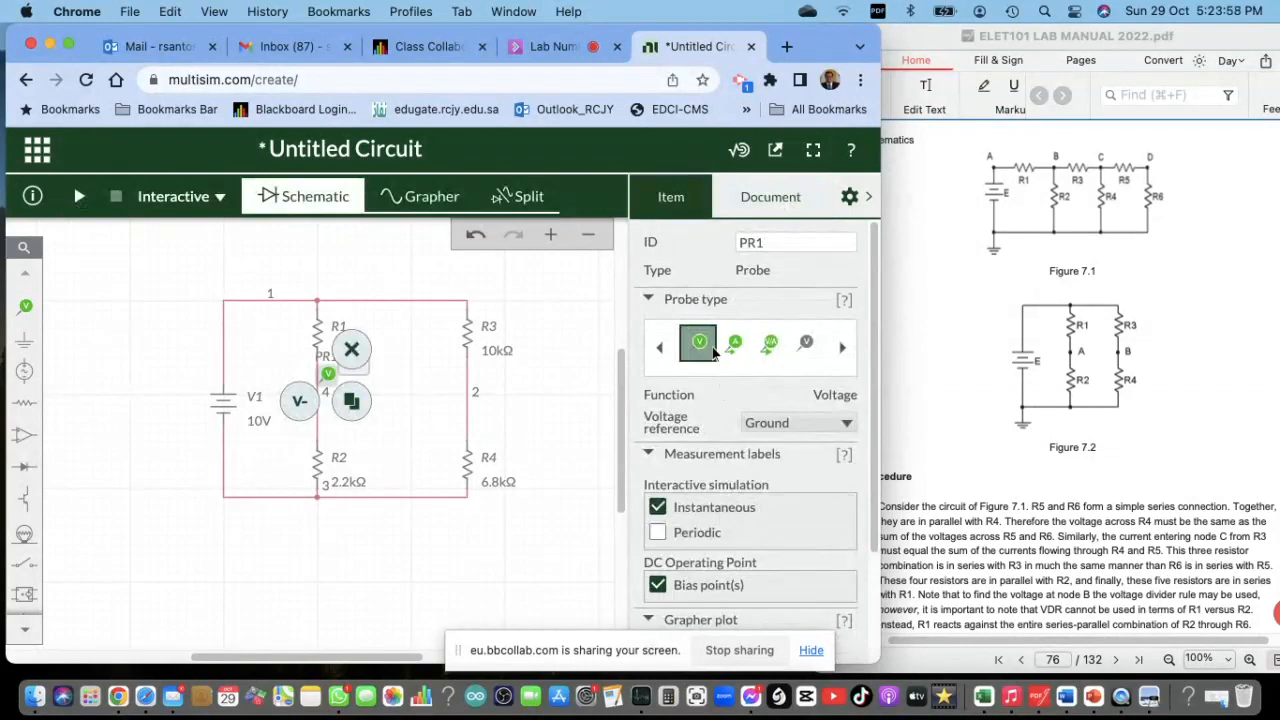
pyautogui.doubleClick(750, 242)
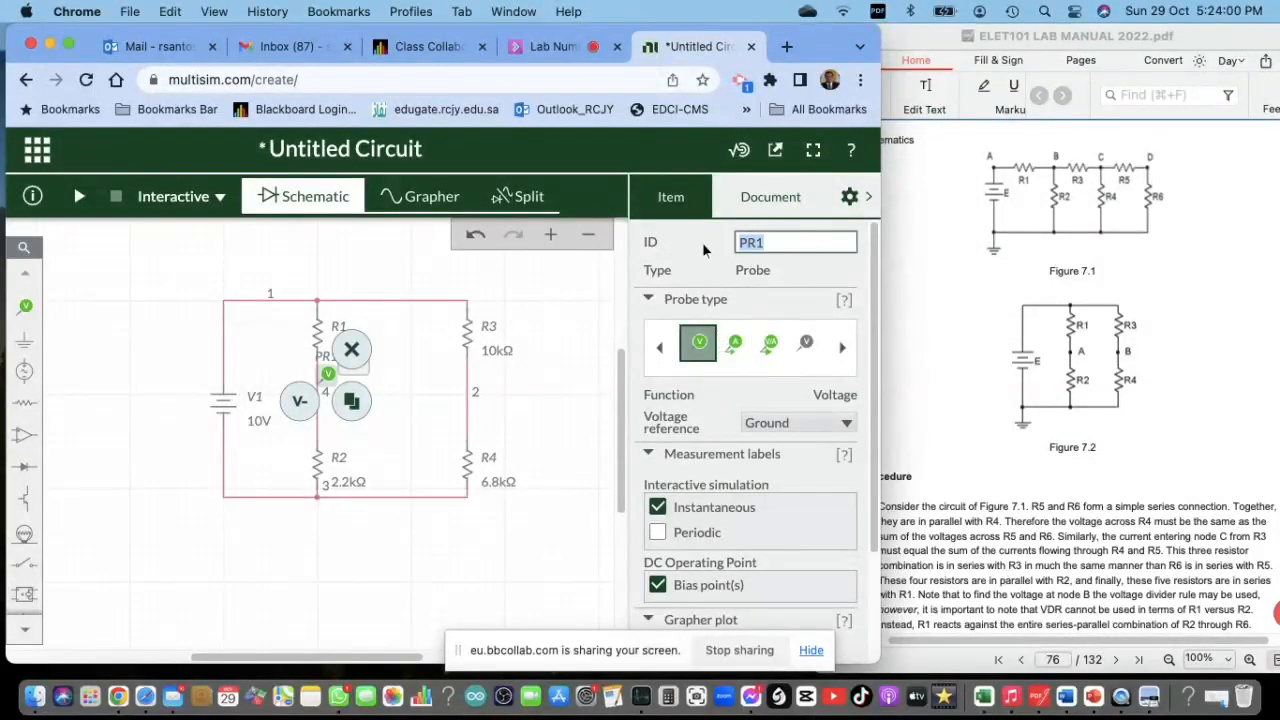
pyautogui.write('Va')
pyautogui.click(431, 541)
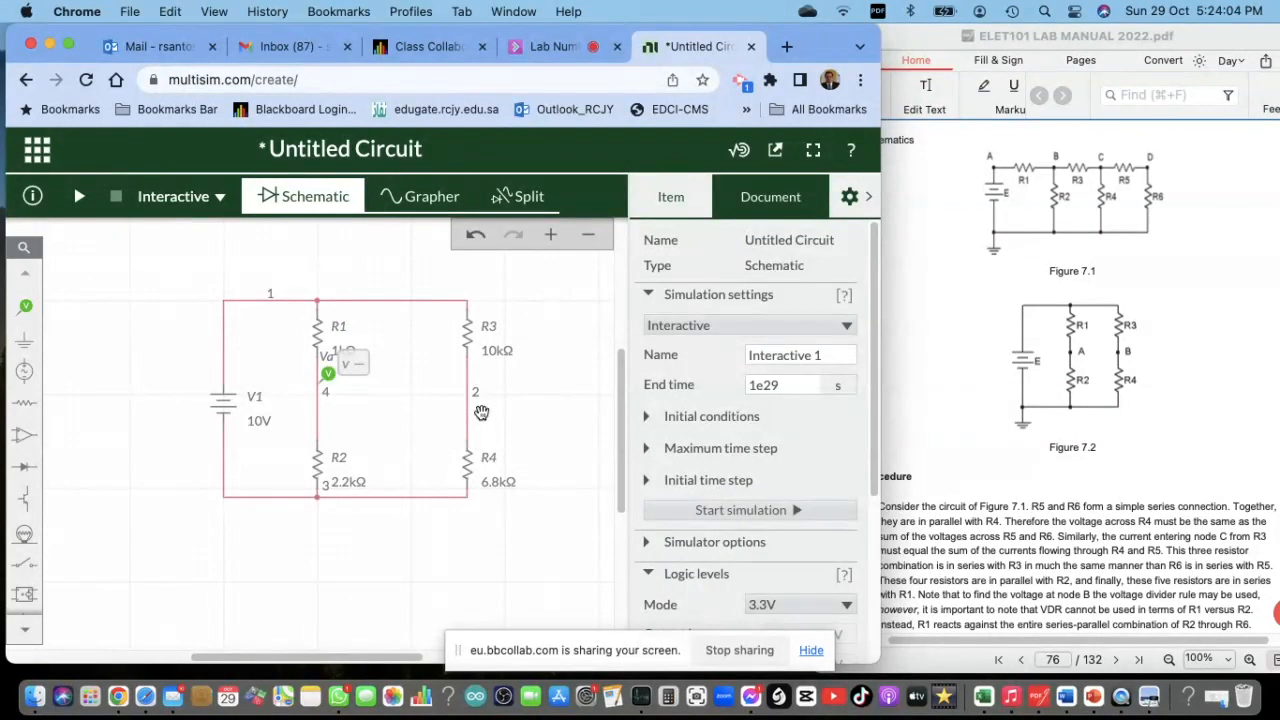
# Place a voltage probe on the node between R3 and R4 and name it Vb
pyautogui.click(25, 306)
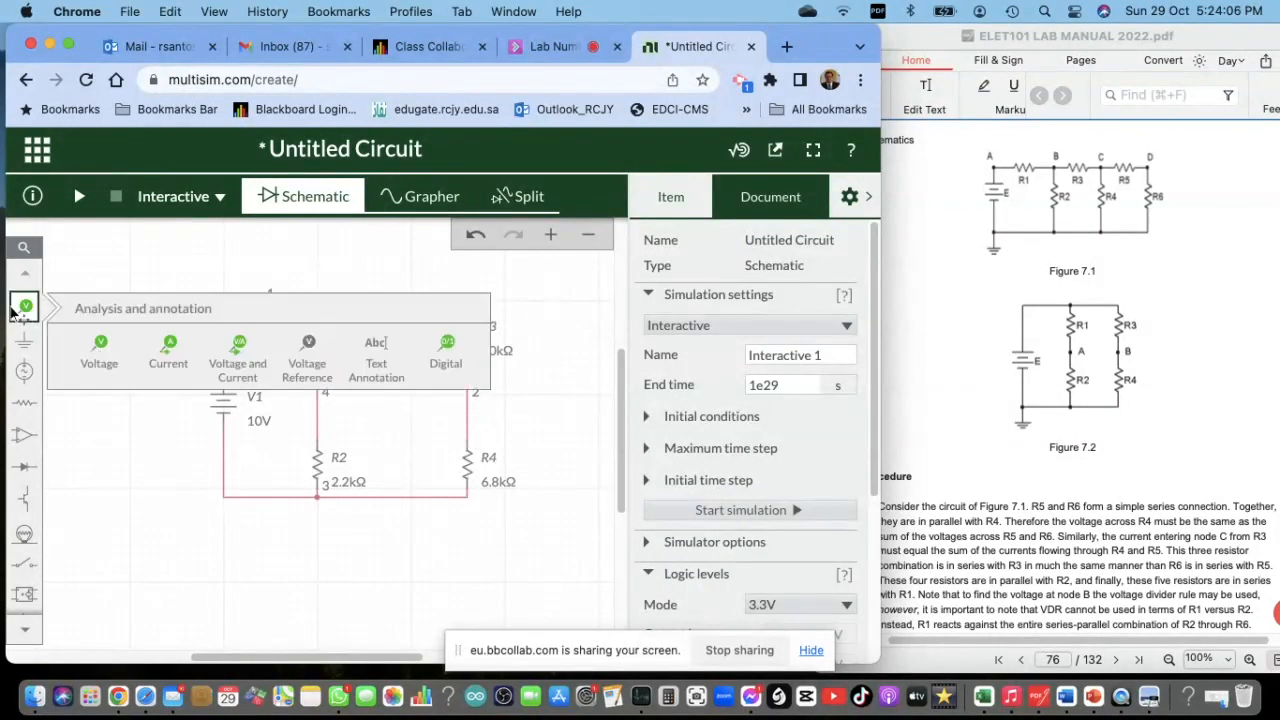
pyautogui.click(99, 345)
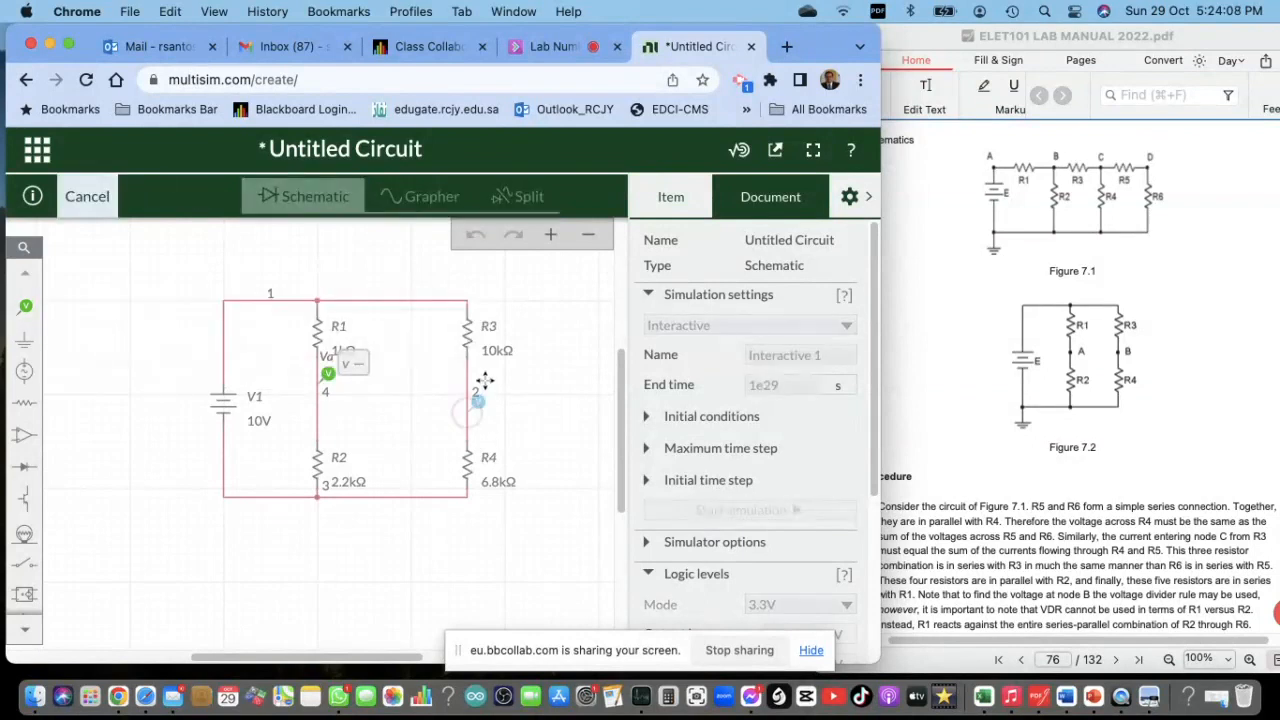
pyautogui.click(478, 370)
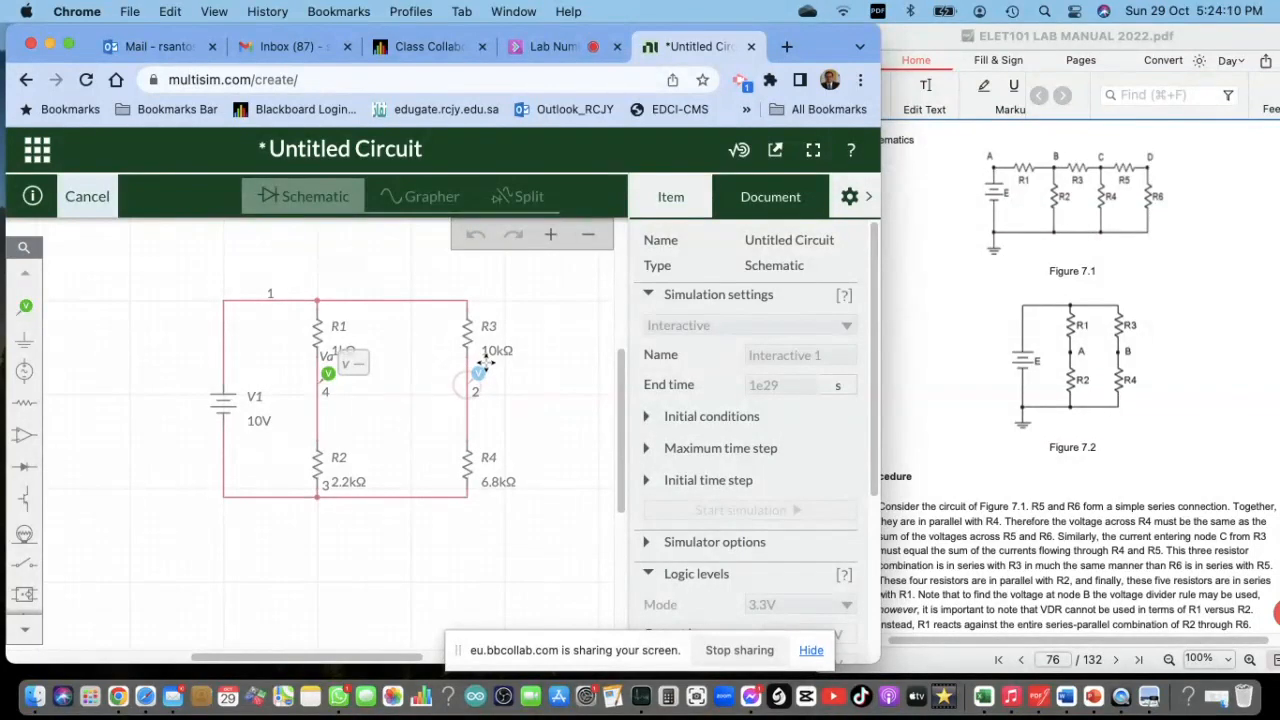
pyautogui.click(480, 371)
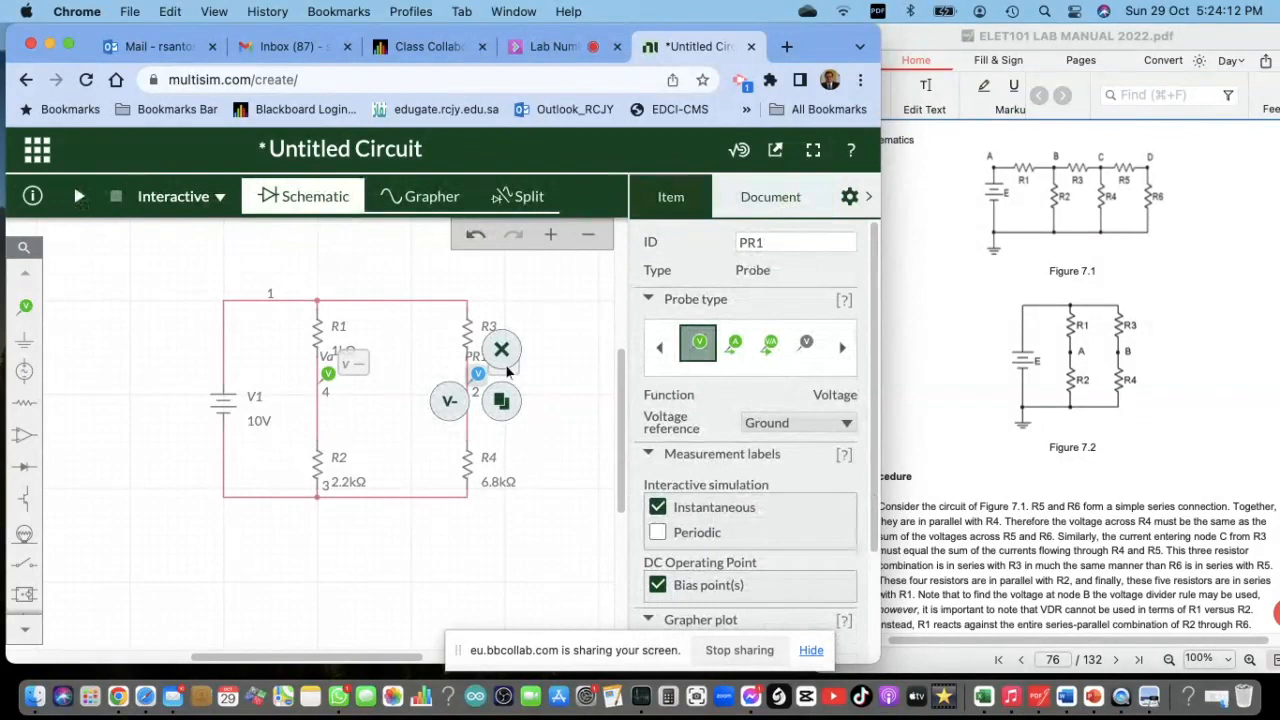
pyautogui.moveTo(791, 246); pyautogui.dragTo(685, 244)
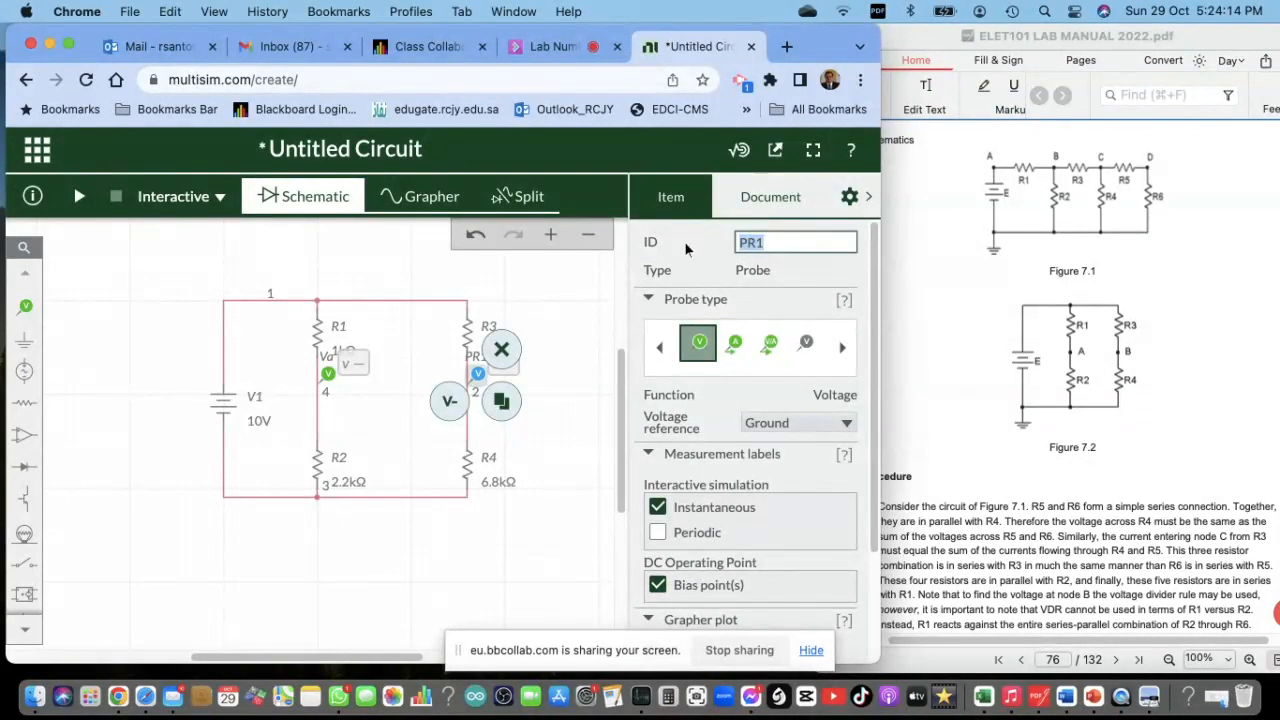
pyautogui.write('Vb')
pyautogui.click(480, 559)
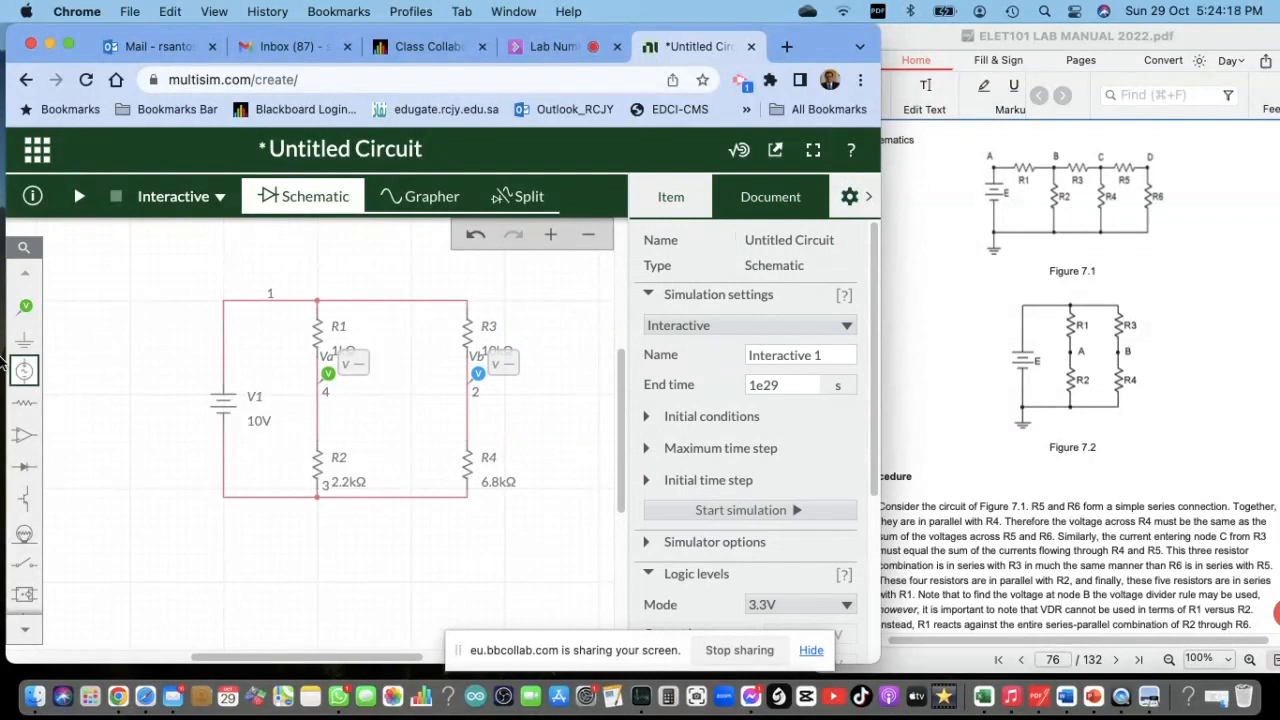
# Place a ground connector just below the wire corner under V1's negative terminal
pyautogui.moveTo(24, 345)
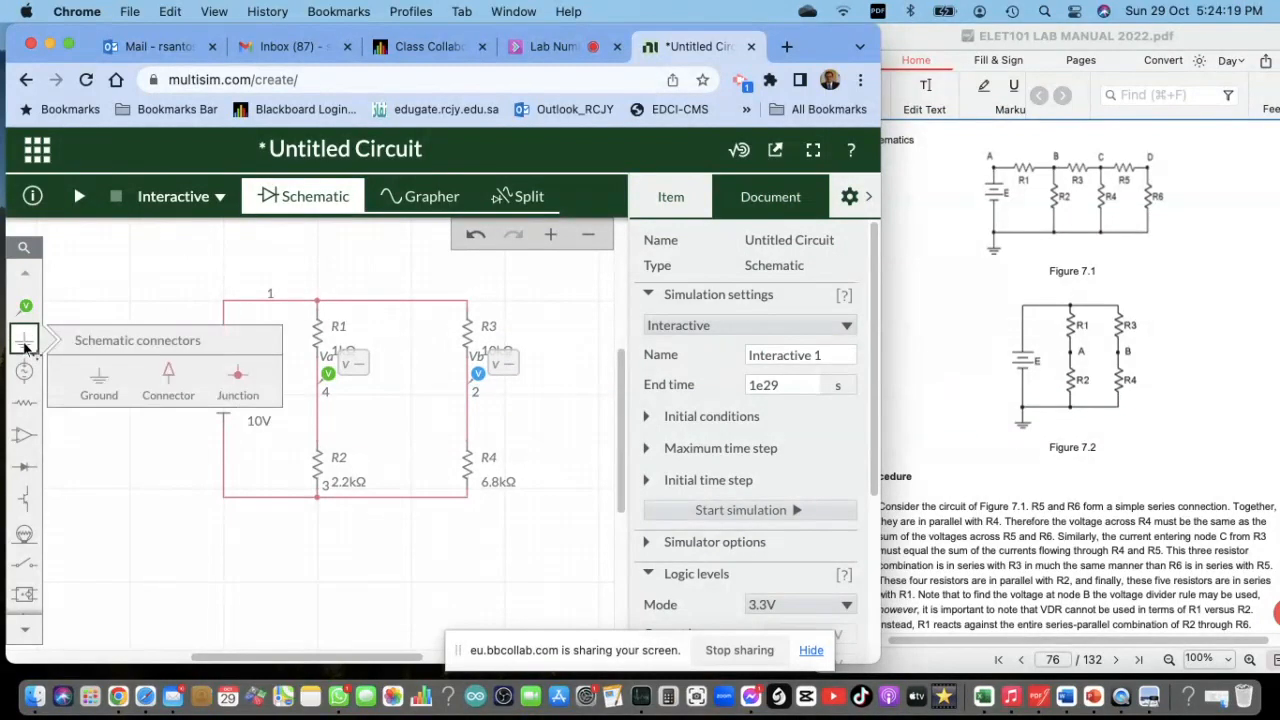
pyautogui.click(103, 390)
pyautogui.click(222, 548)
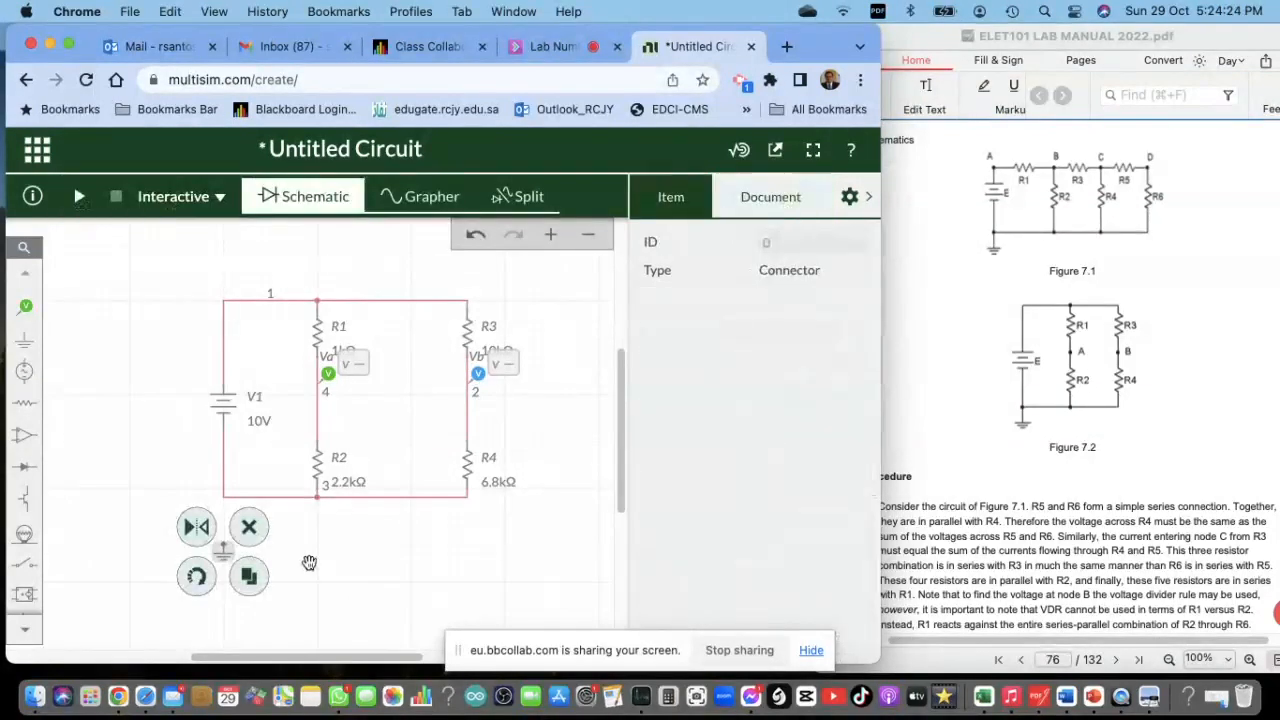
# Wire the ground connector to the bottom wire corner under V1's negative terminal
pyautogui.click(246, 549)
pyautogui.moveTo(228, 553); pyautogui.dragTo(222, 498)
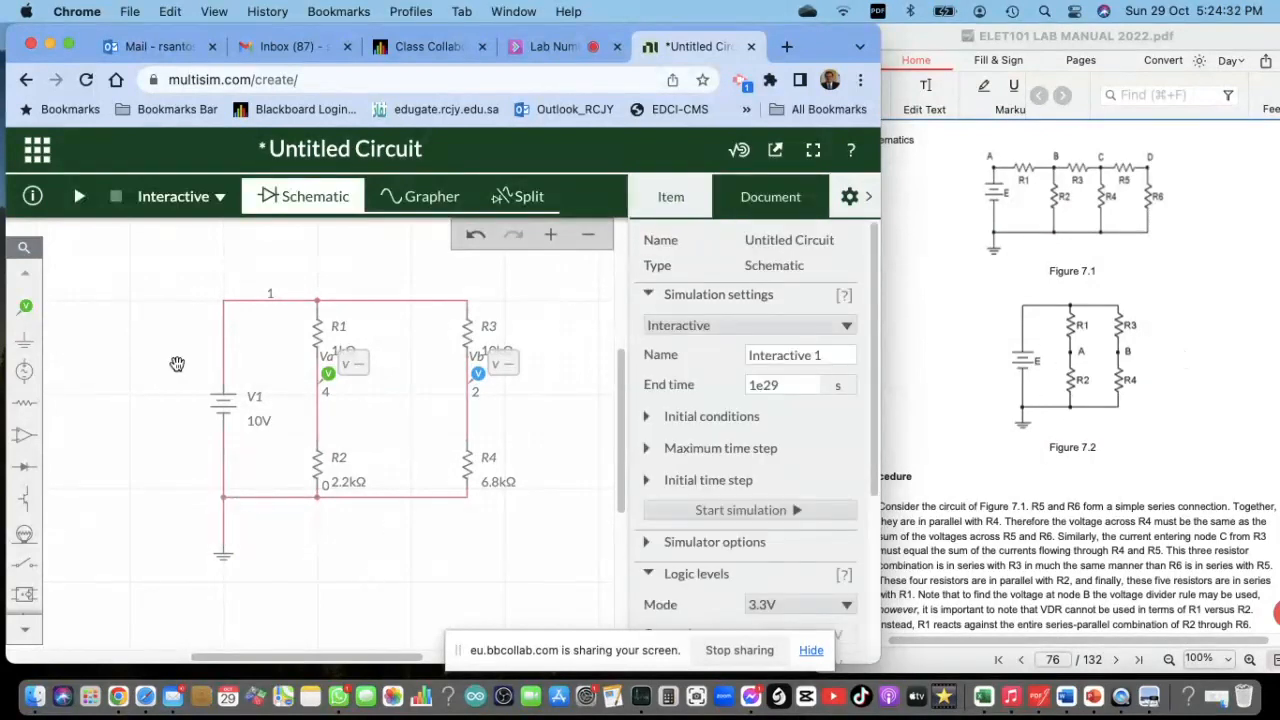
# Place a voltage reference probe on the wire between R1 and R2, just below the Va probe
pyautogui.click(26, 307)
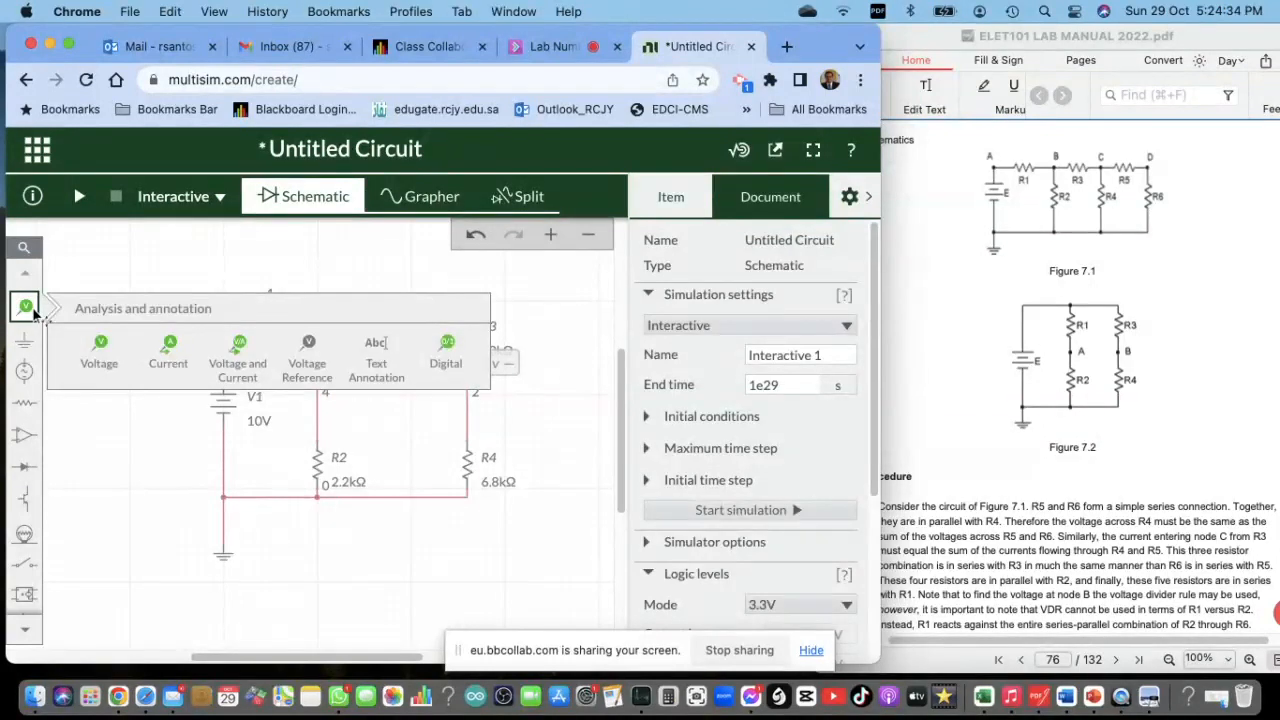
pyautogui.click(309, 354)
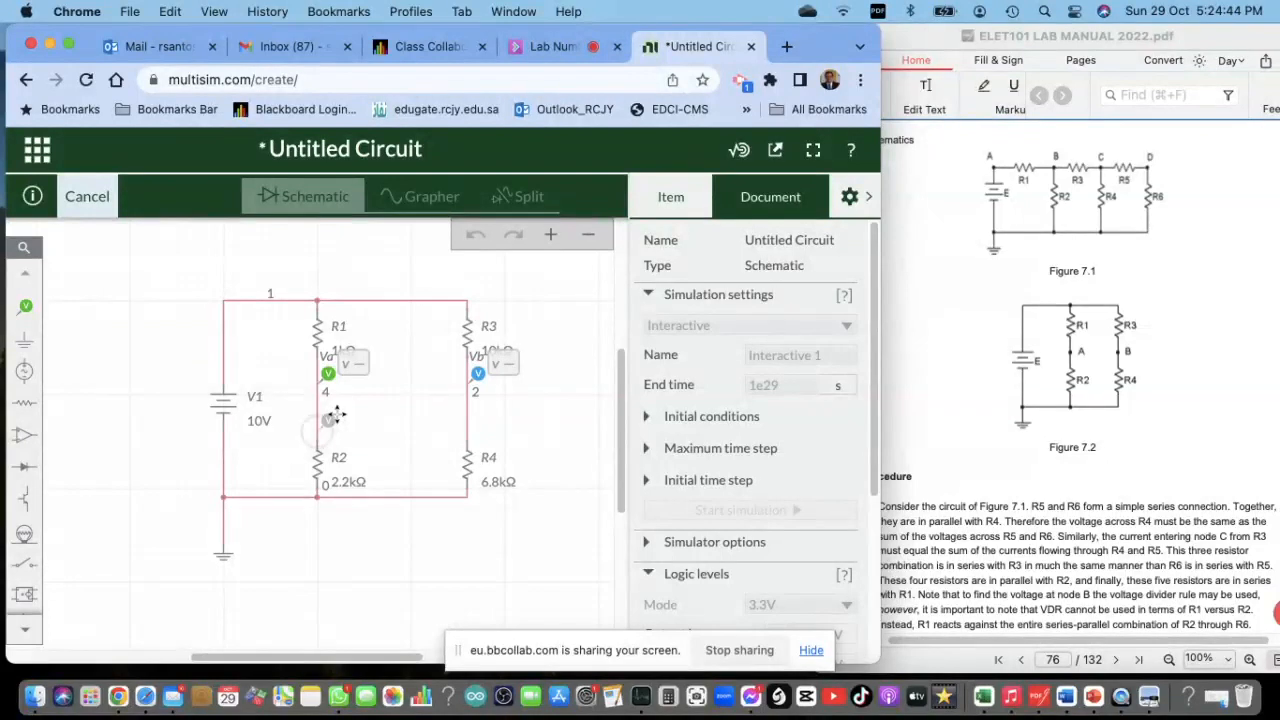
pyautogui.click(337, 414)
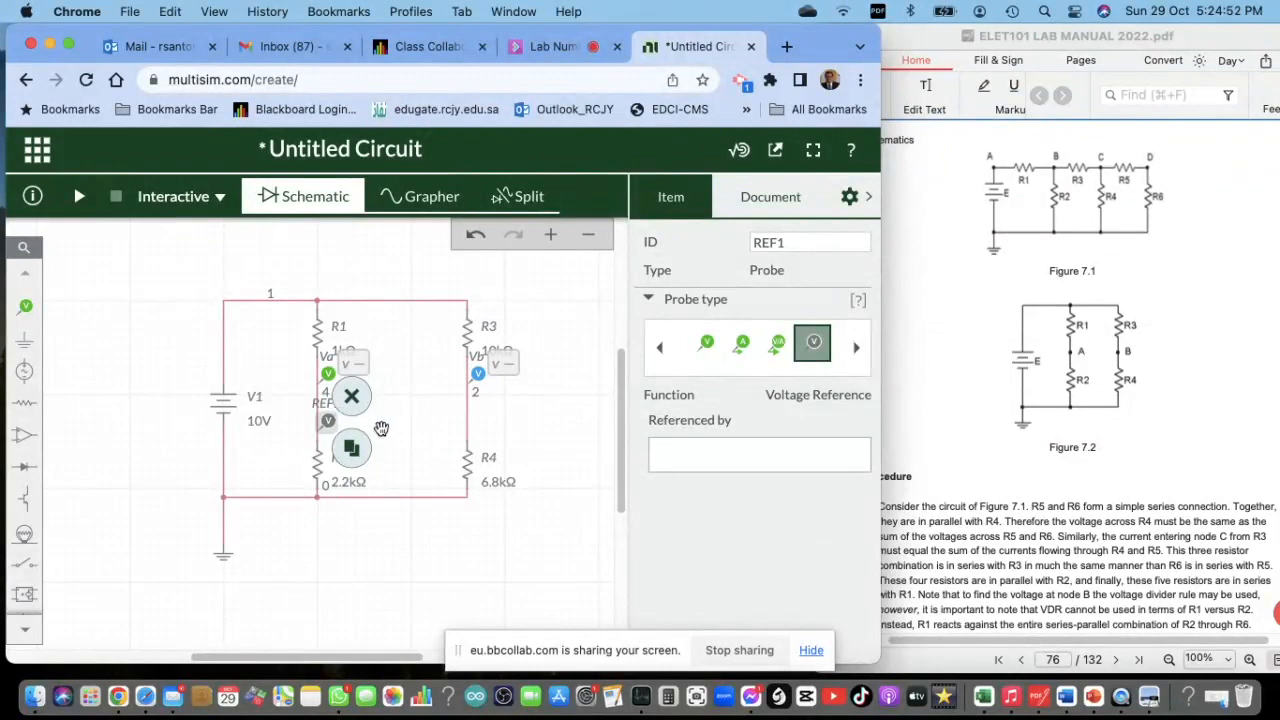
pyautogui.click(354, 576)
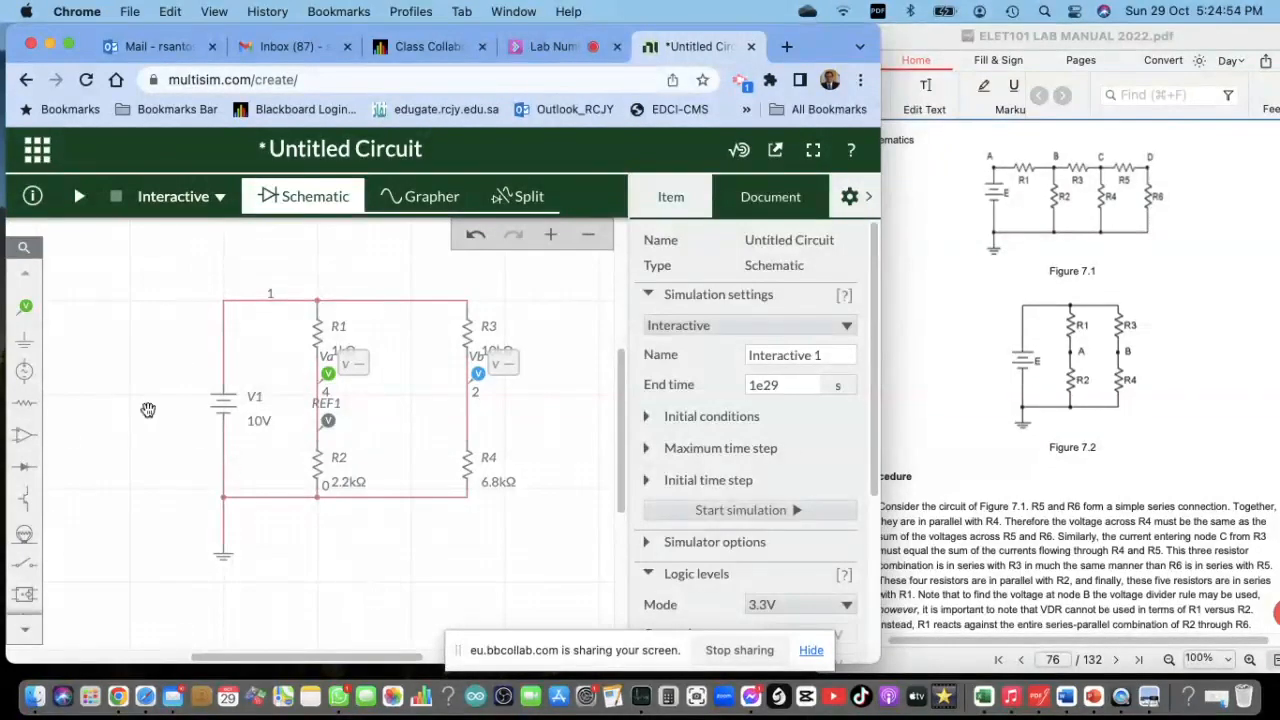
pyautogui.click(330, 423)
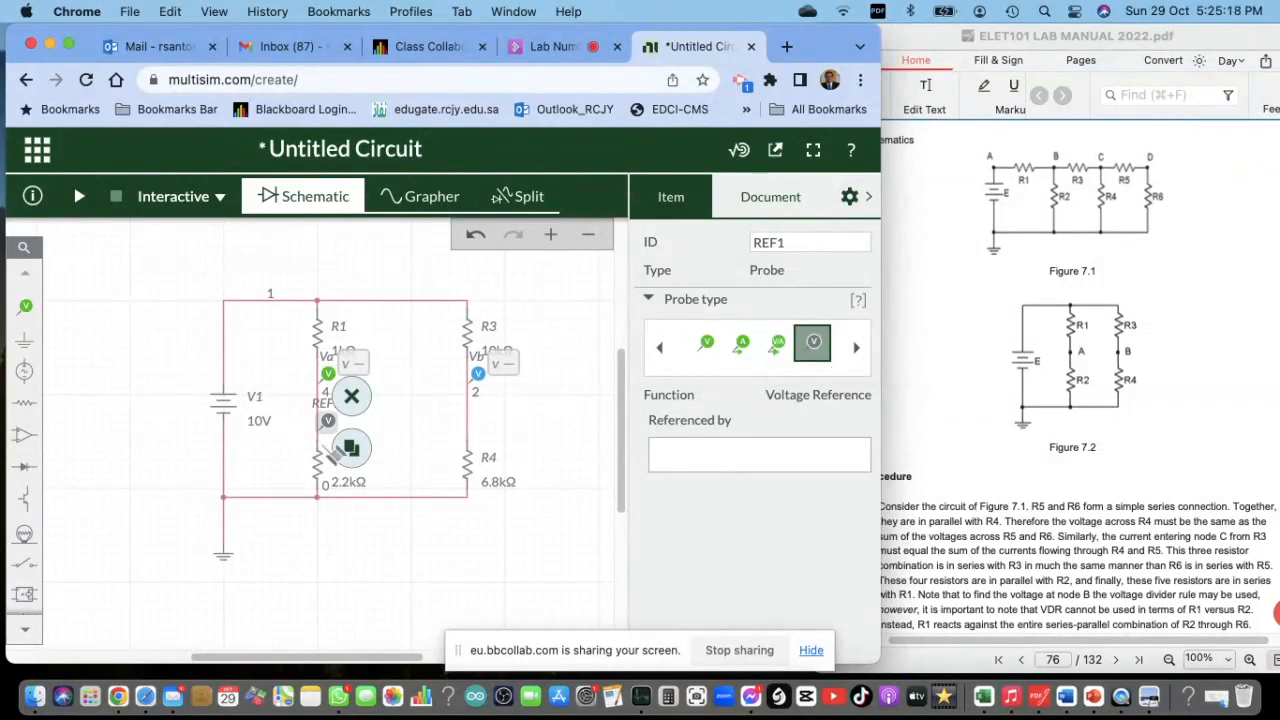
# Place another voltage probe on the wire between R3 and R4 and set its voltage reference to REF1
pyautogui.moveTo(24, 312)
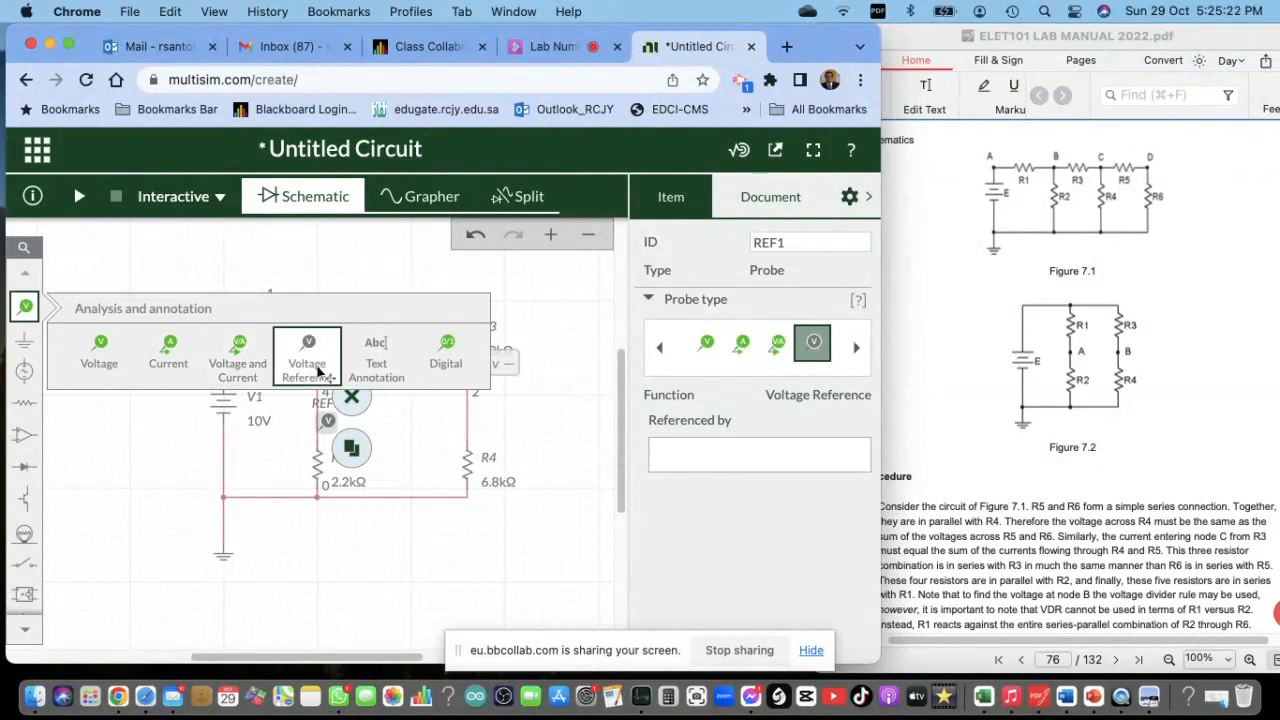
pyautogui.click(89, 350)
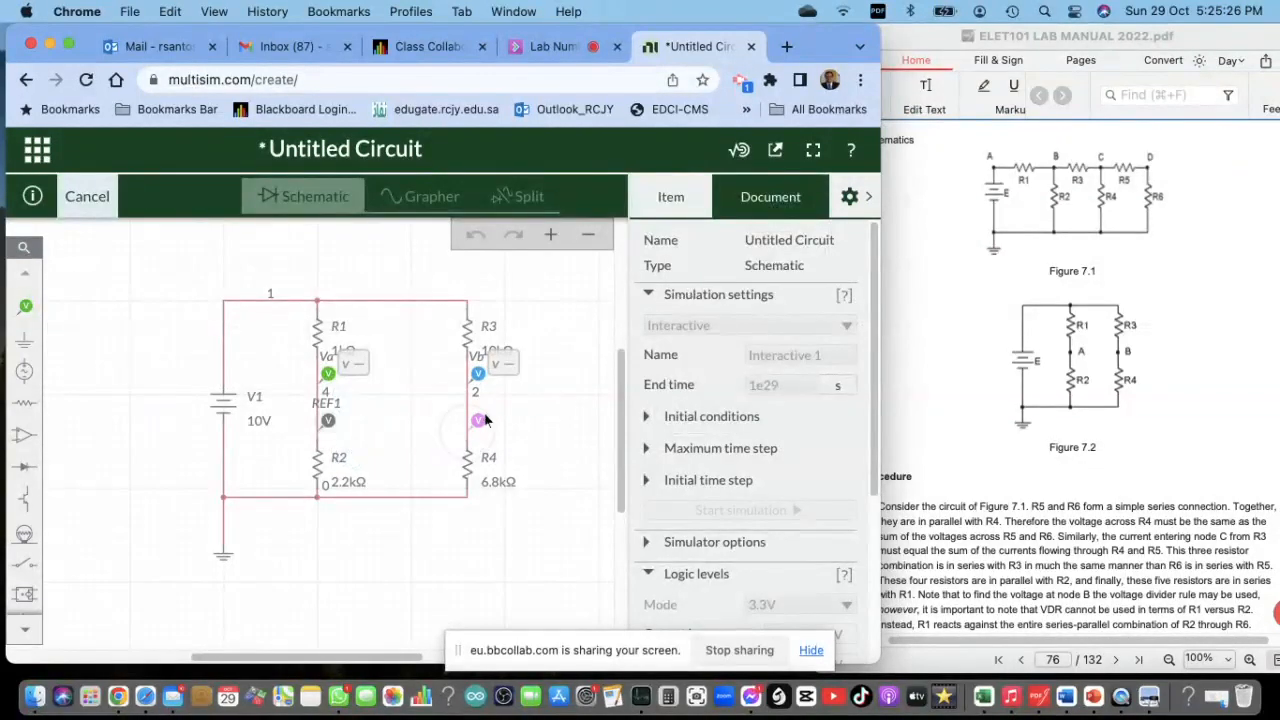
pyautogui.click(484, 414)
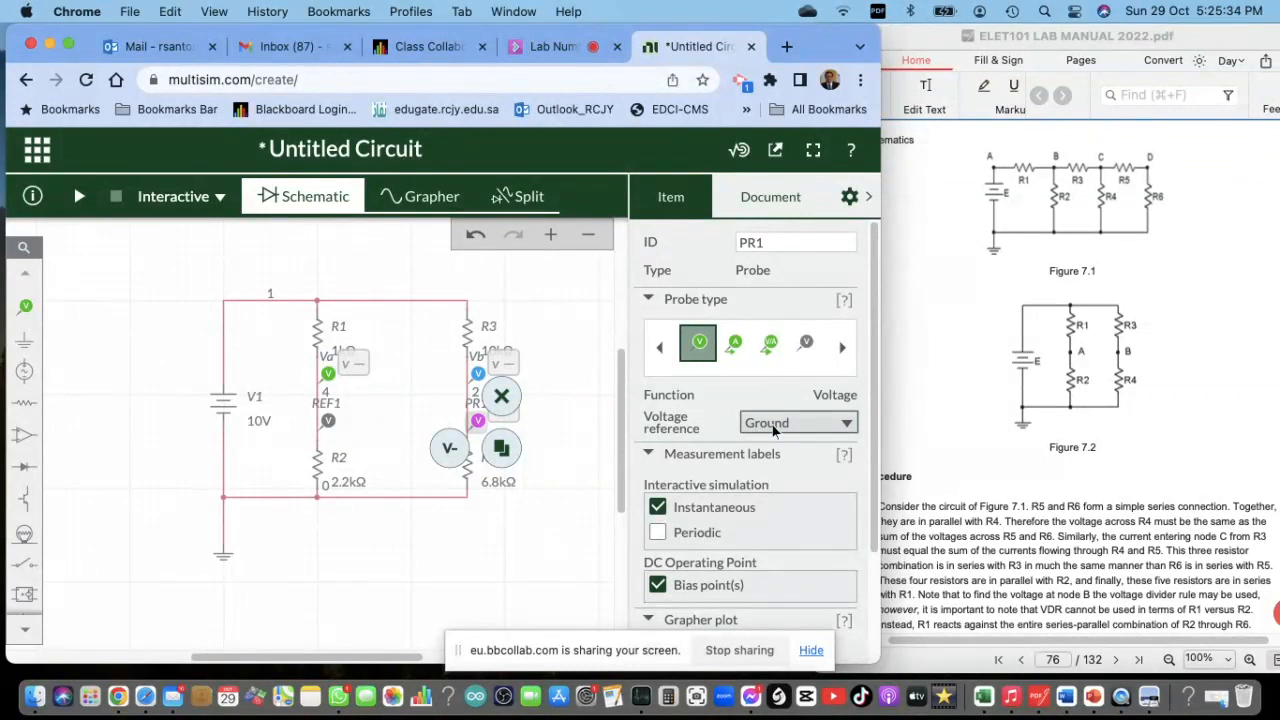
pyautogui.click(848, 427)
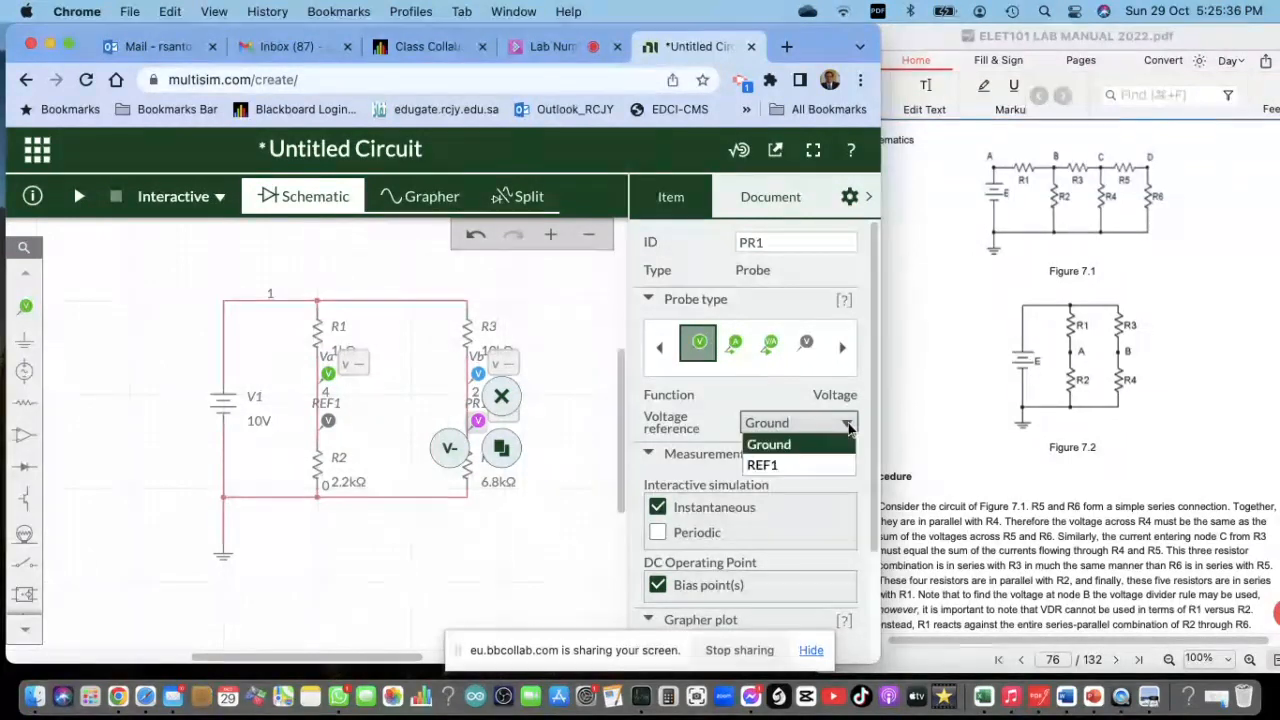
pyautogui.click(783, 466)
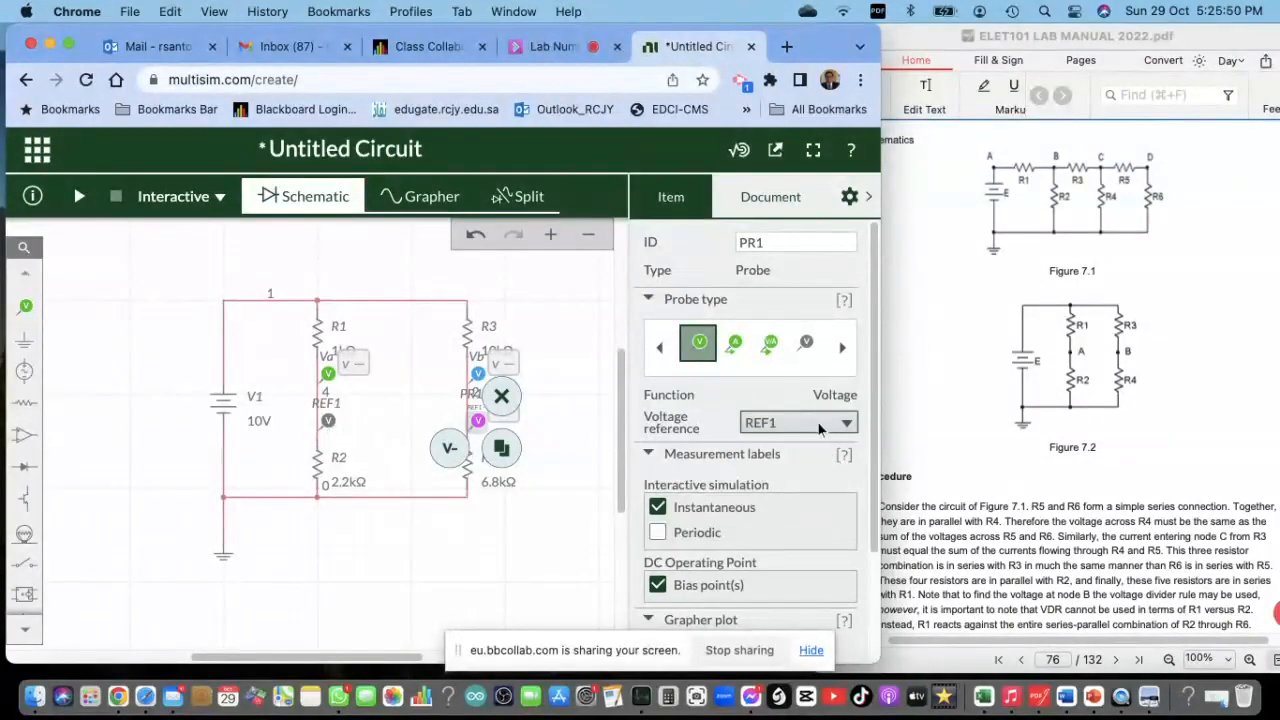
pyautogui.click(852, 425)
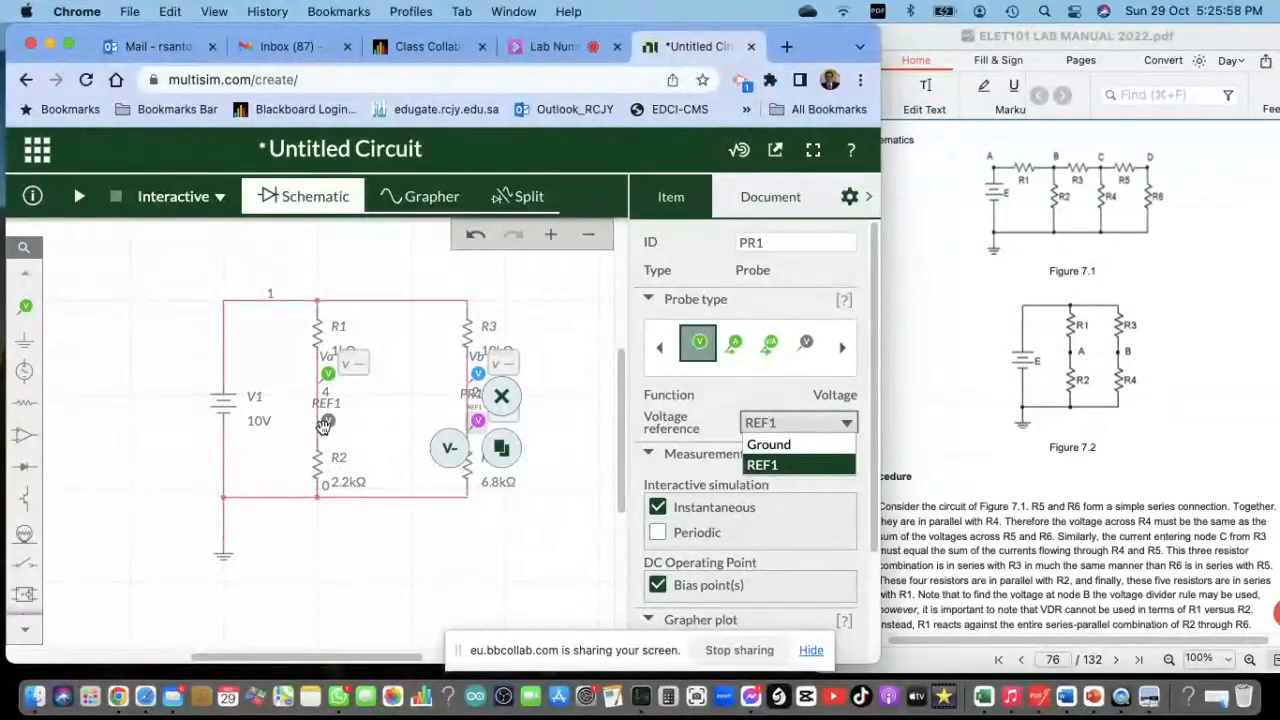
# Rename the new probe referenced to REF1 as Vab
pyautogui.click(476, 424)
pyautogui.doubleClick(752, 242)
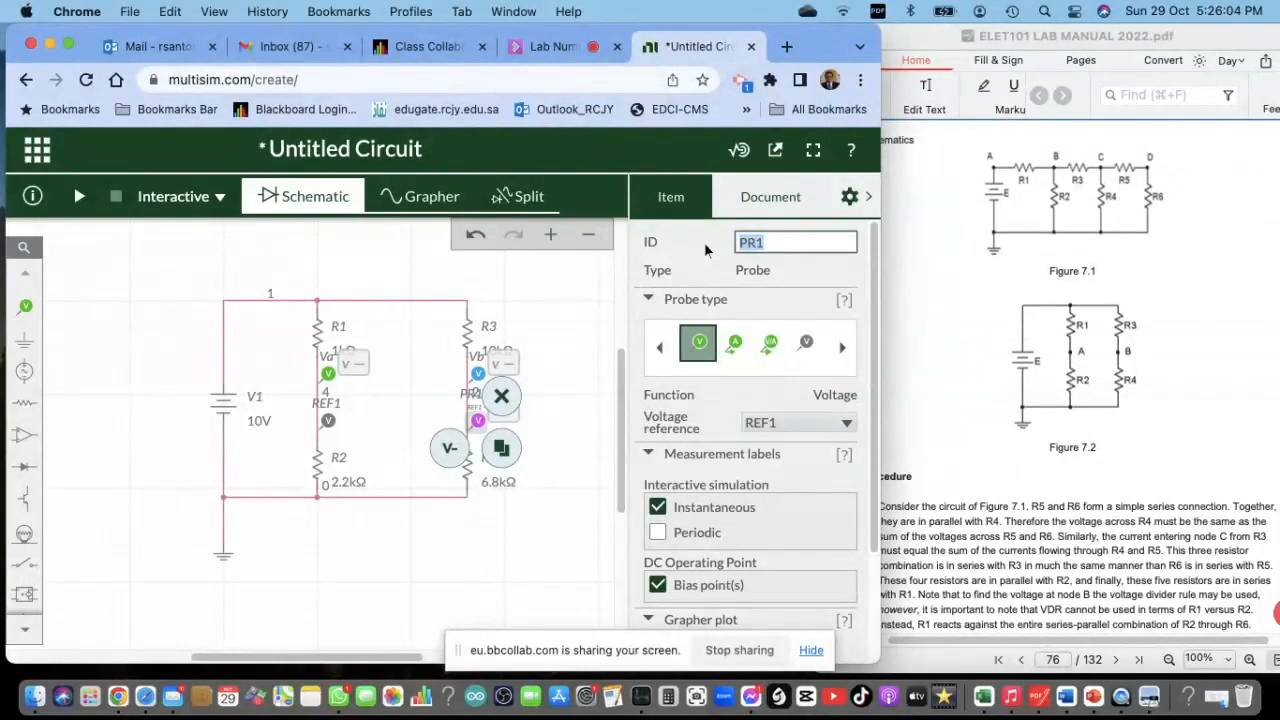
pyautogui.write('Vab')
pyautogui.click(563, 498)
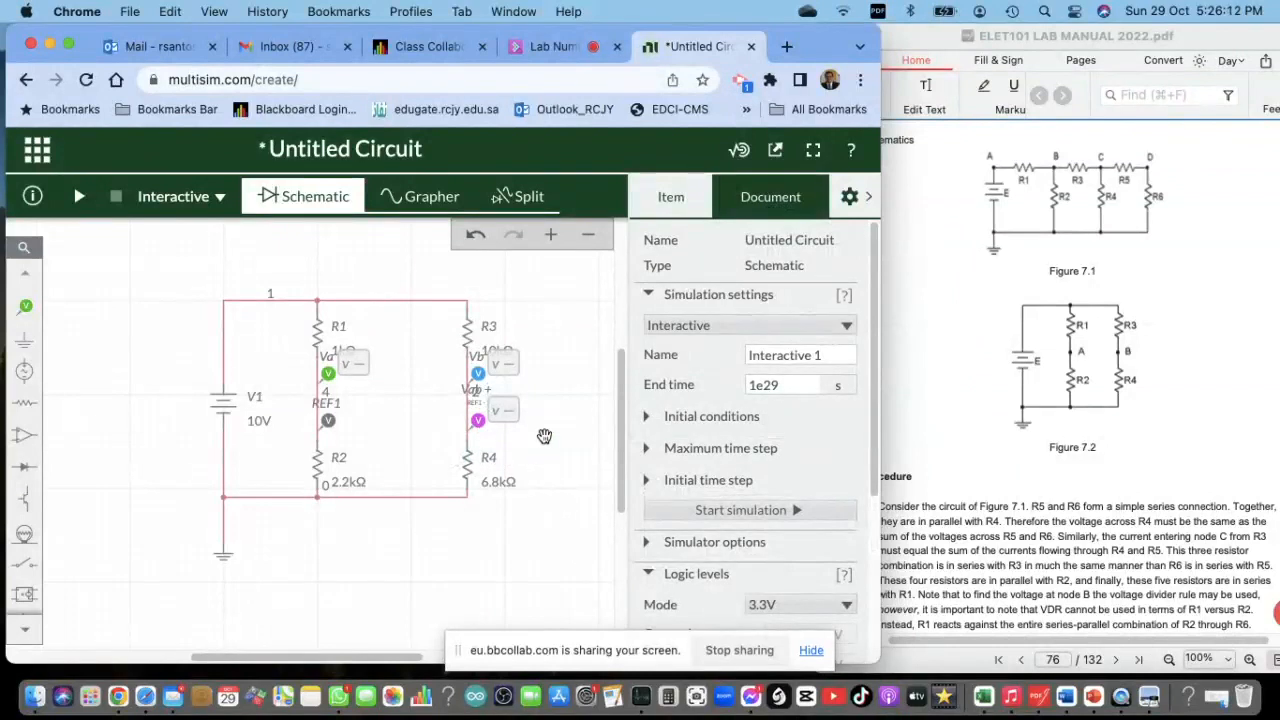
pyautogui.click(490, 424)
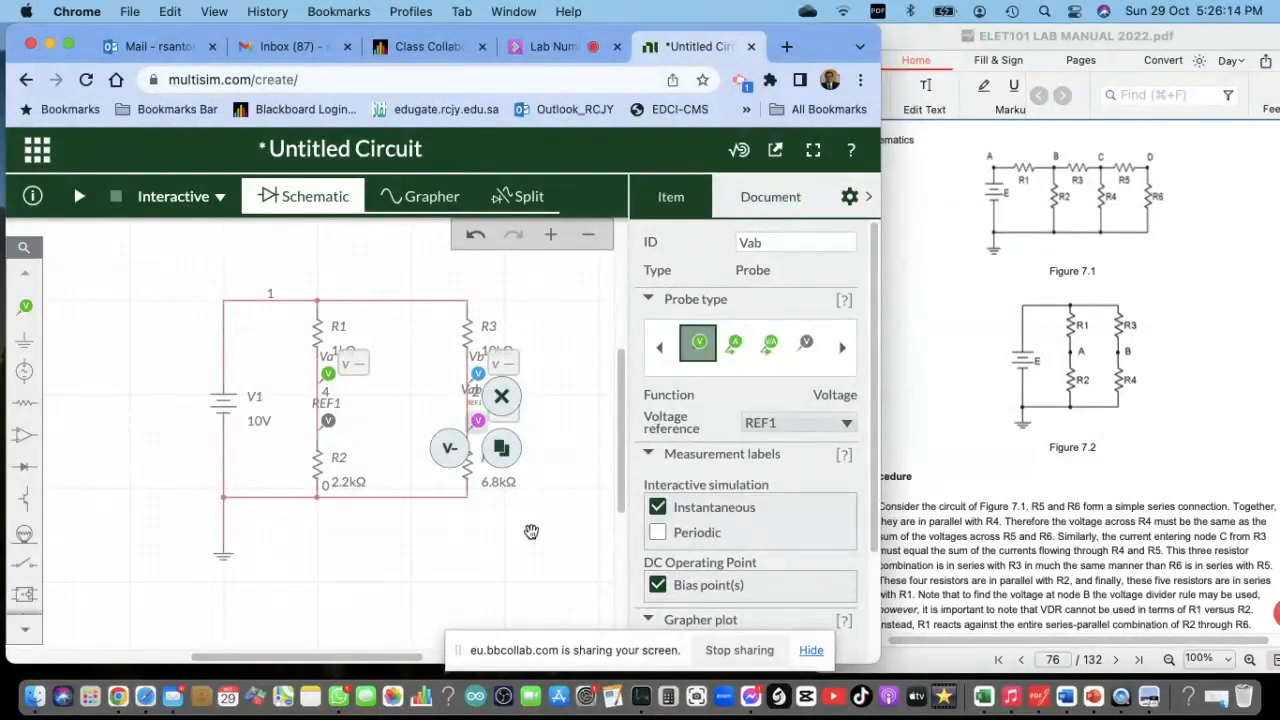
pyautogui.click(531, 551)
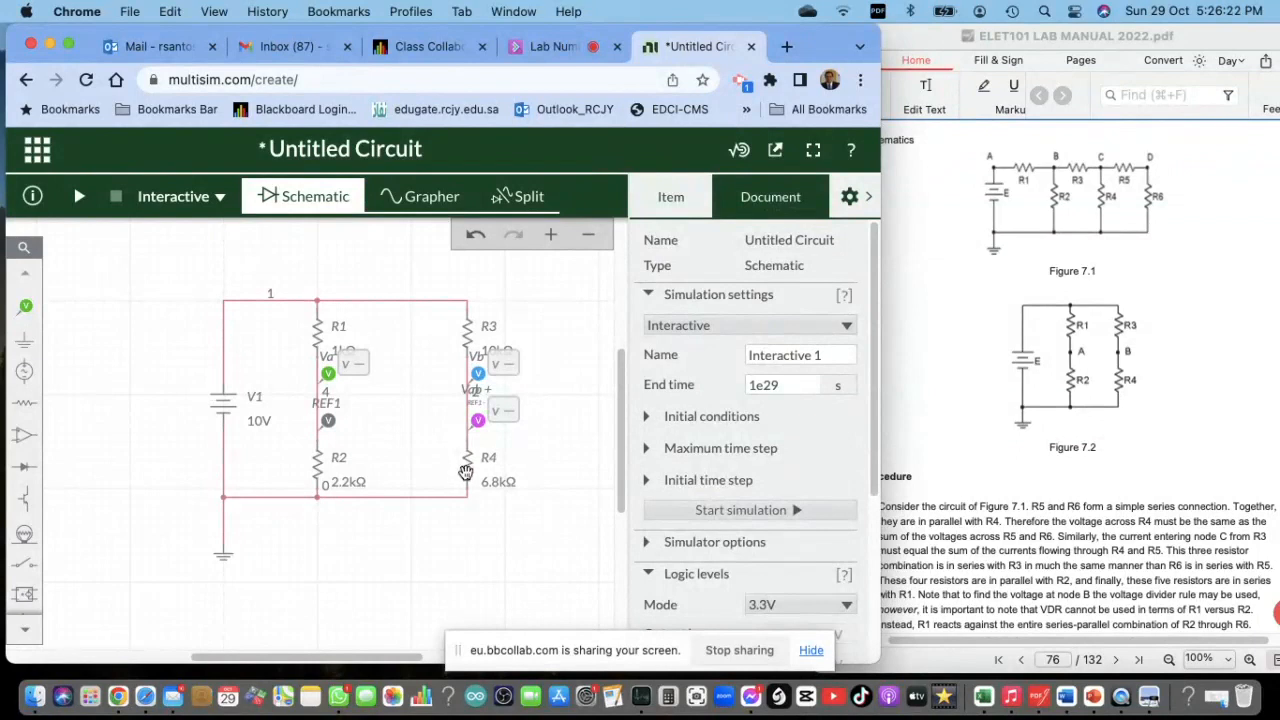
# Run the interactive simulation and compare the Va, Vb and Vab probes with the voltages required in Table 7.3
pyautogui.click(78, 196)
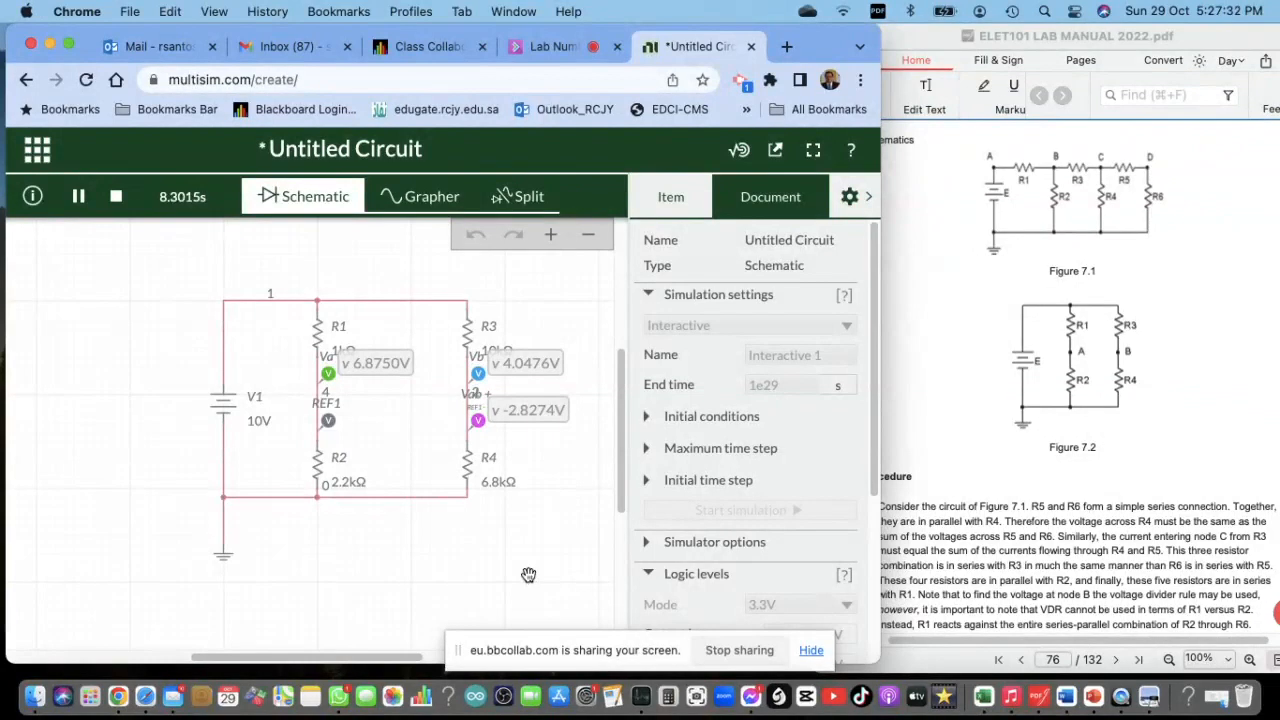
pyautogui.scroll(-5, 1020, 470)
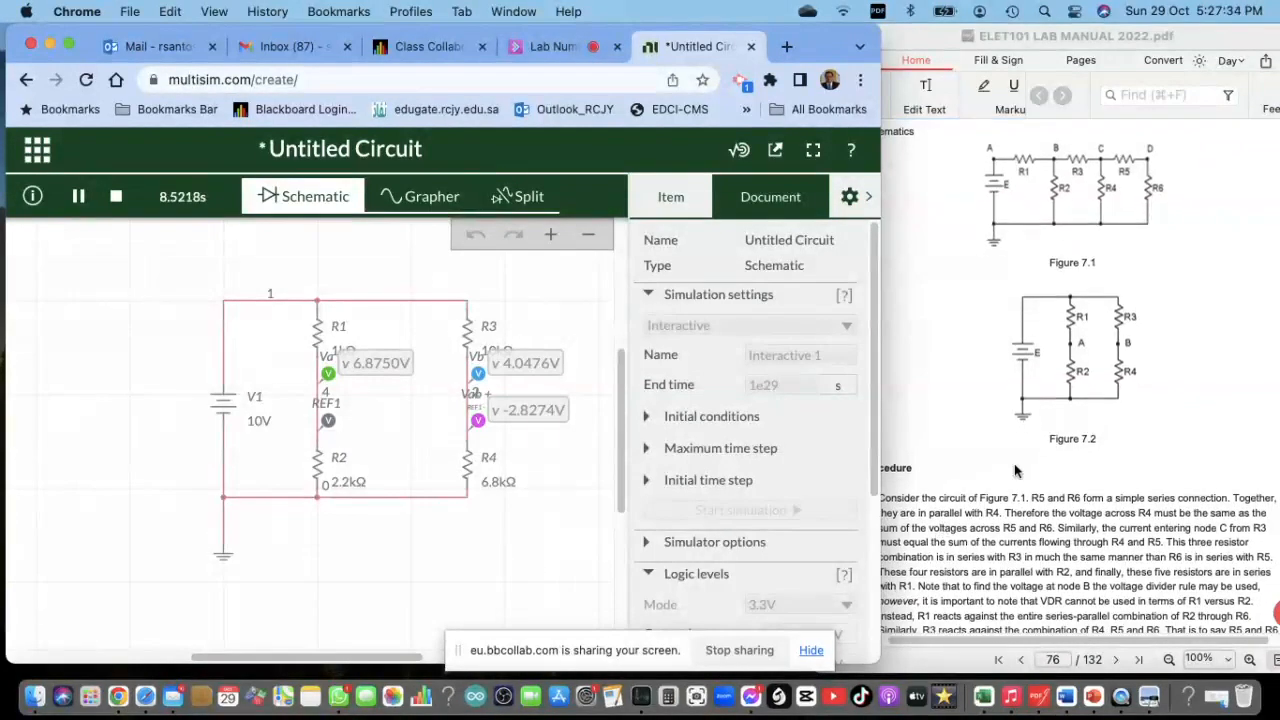
pyautogui.scroll(-15, 1020, 470)
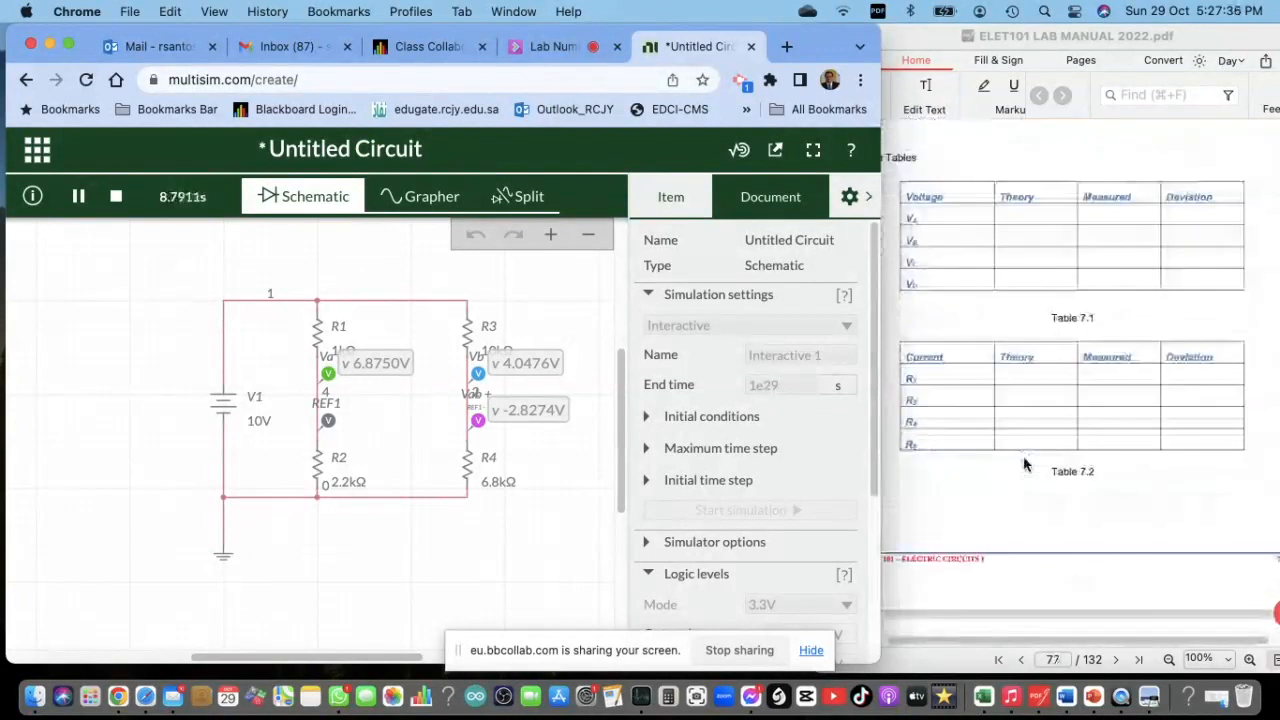
pyautogui.scroll(-4, 1036, 462)
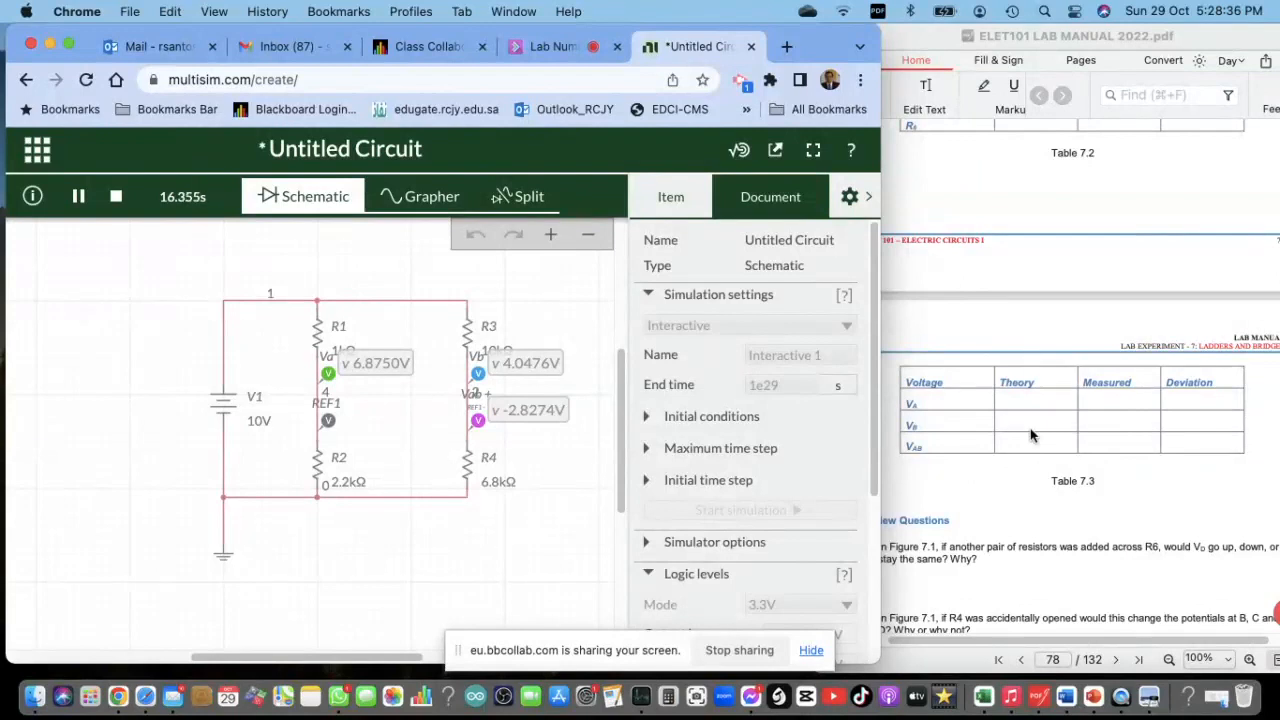
# Review the lab manual's data tables 7.1, 7.2 and 7.3 for the theory, measured and deviation entries required
pyautogui.scroll(5, 1035, 490)
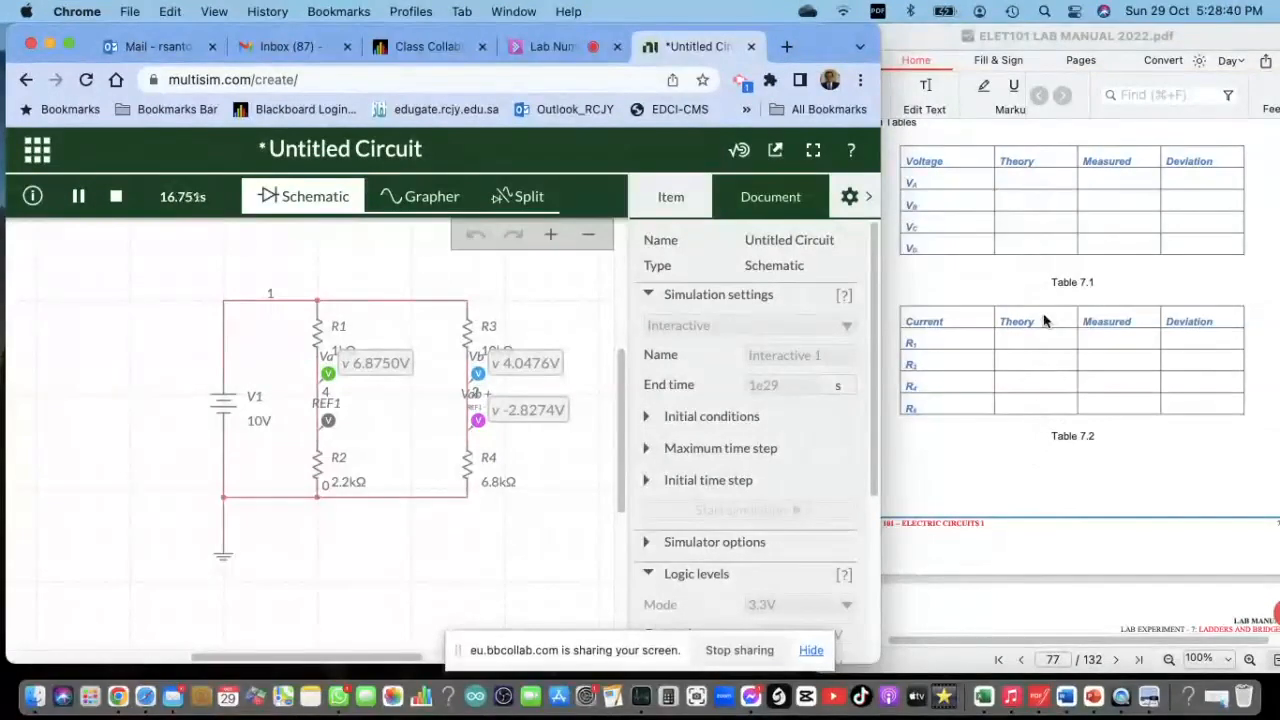
pyautogui.scroll(-2, 1044, 381)
pyautogui.scroll(1, 1070, 385)
pyautogui.scroll(-2, 1090, 430)
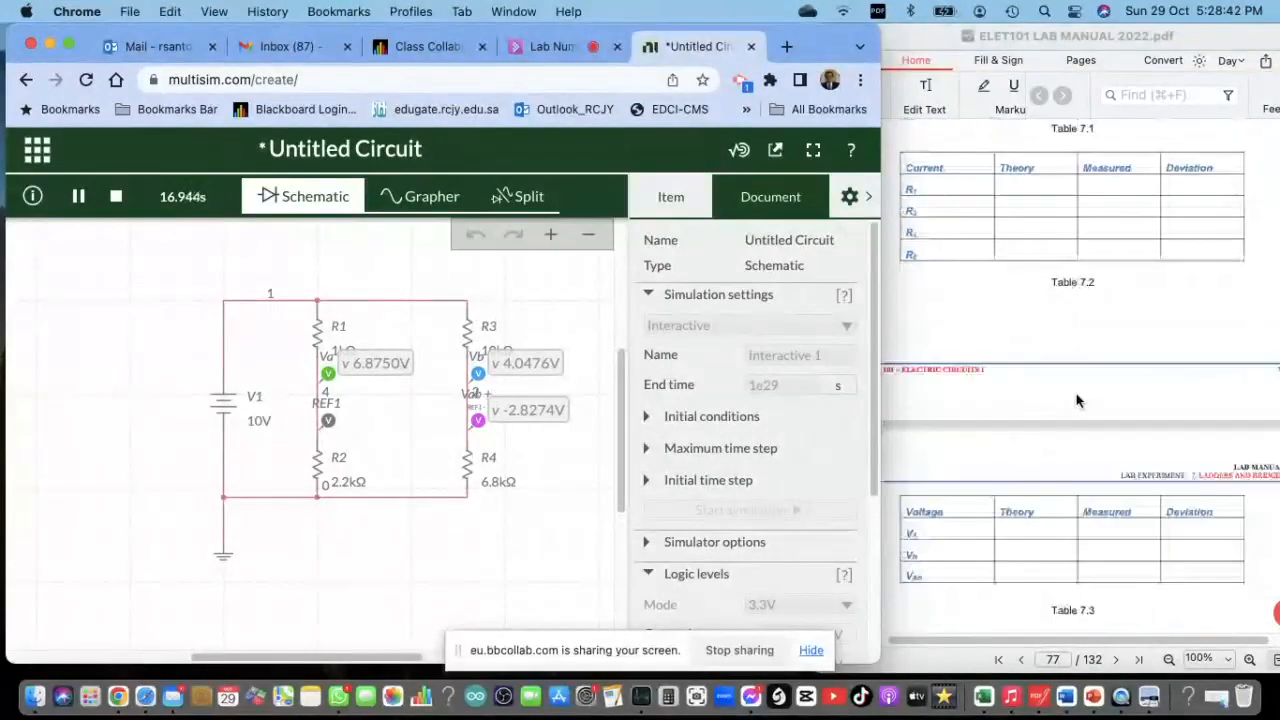
pyautogui.scroll(3, 1128, 325)
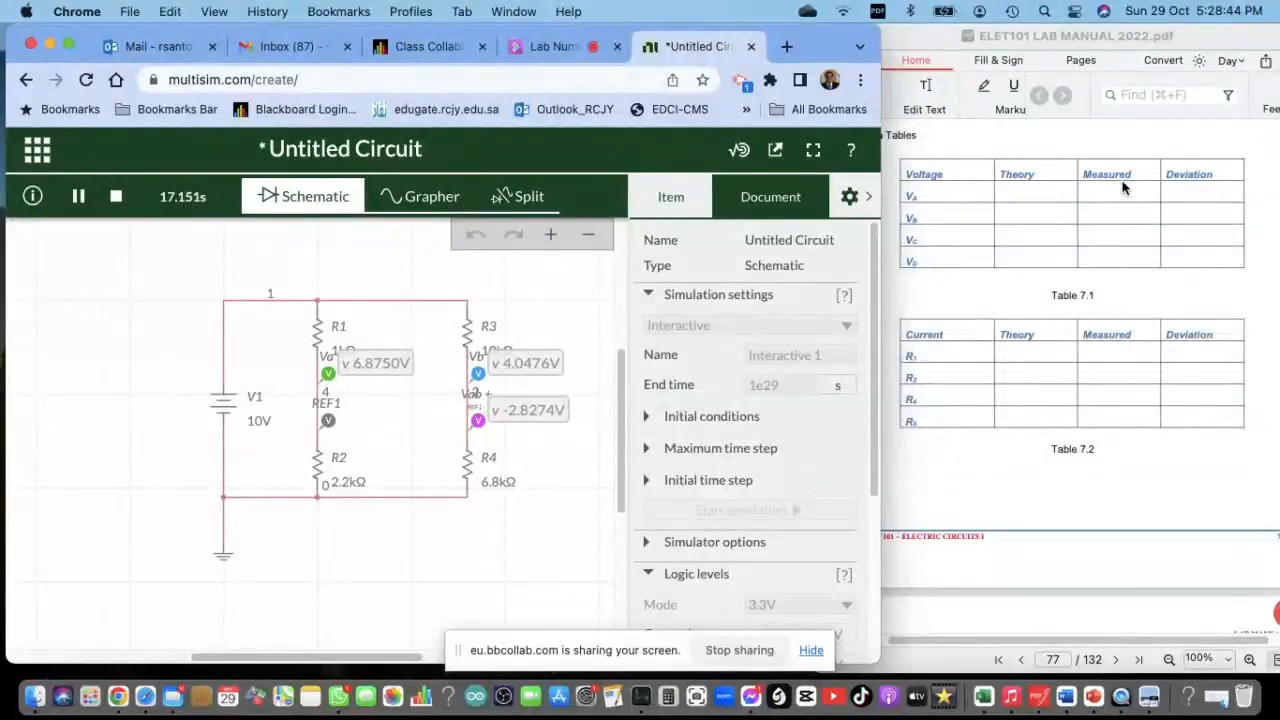
pyautogui.scroll(-2, 1140, 450)
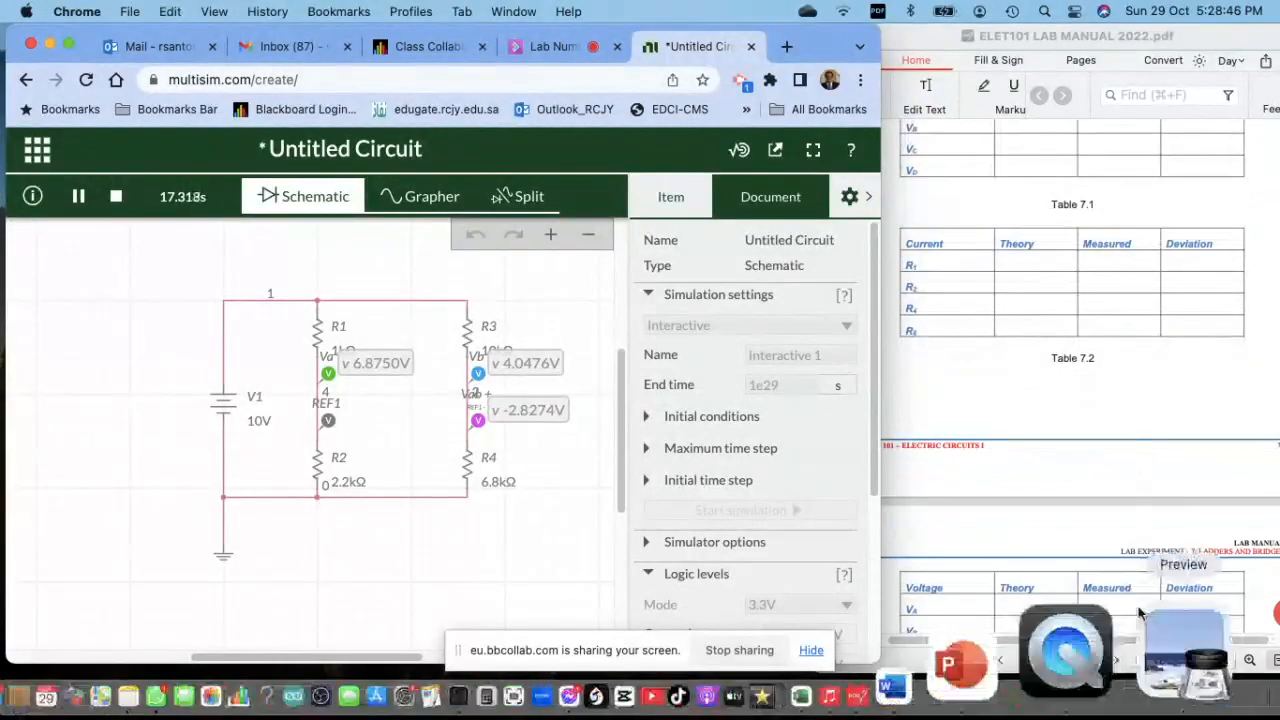
pyautogui.scroll(-2, 1140, 475)
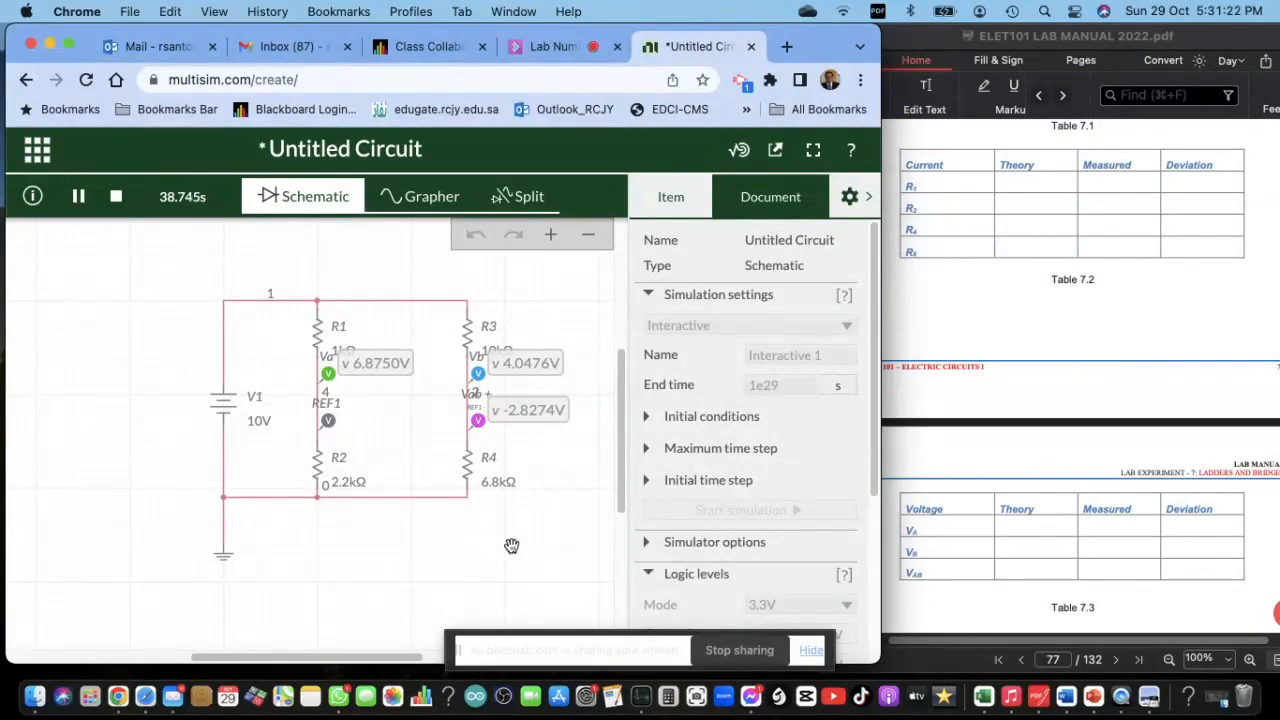
# Stop the simulation and switch to the Blackboard Collaborate session
pyautogui.click(116, 197)
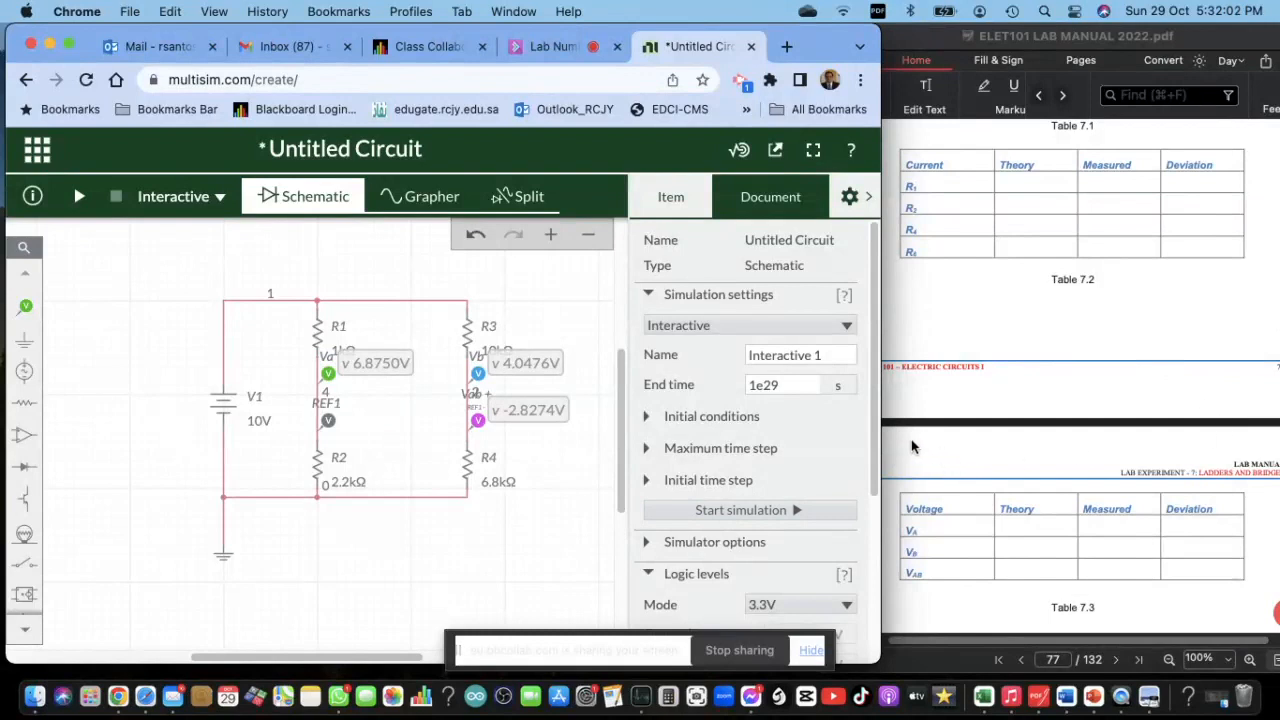
pyautogui.click(553, 46)
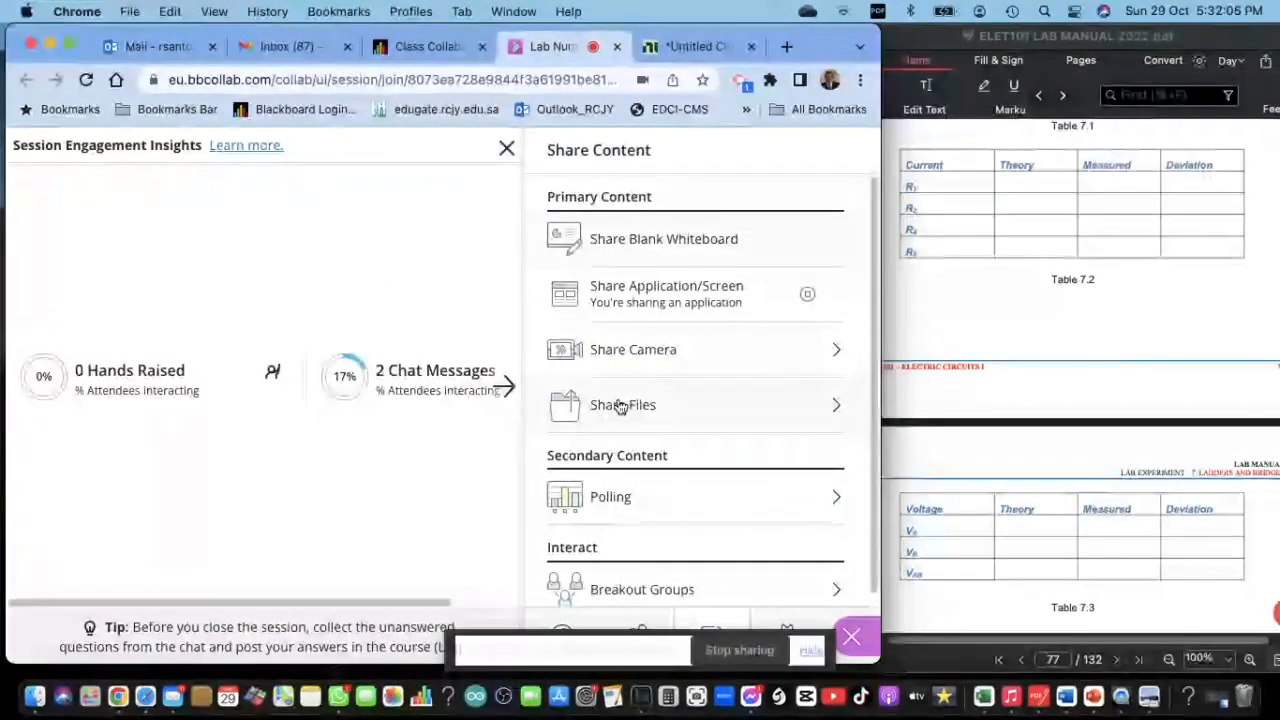